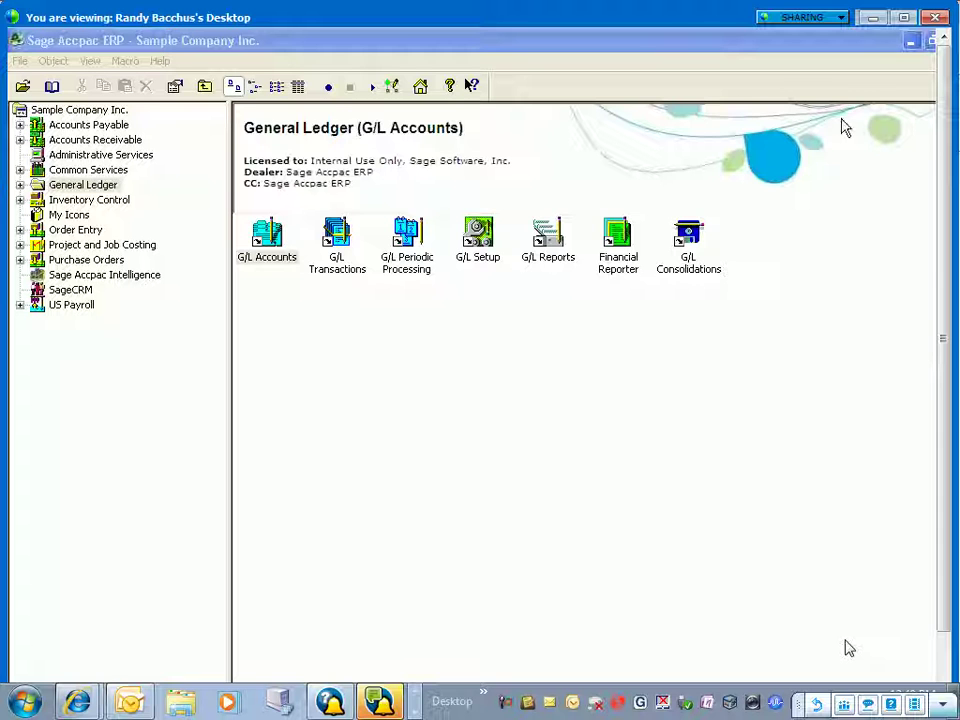
Open the Connector from Sage Accpac Intelligence and expand the Sage Accpac object to list its connection types
left_click(900, 40)
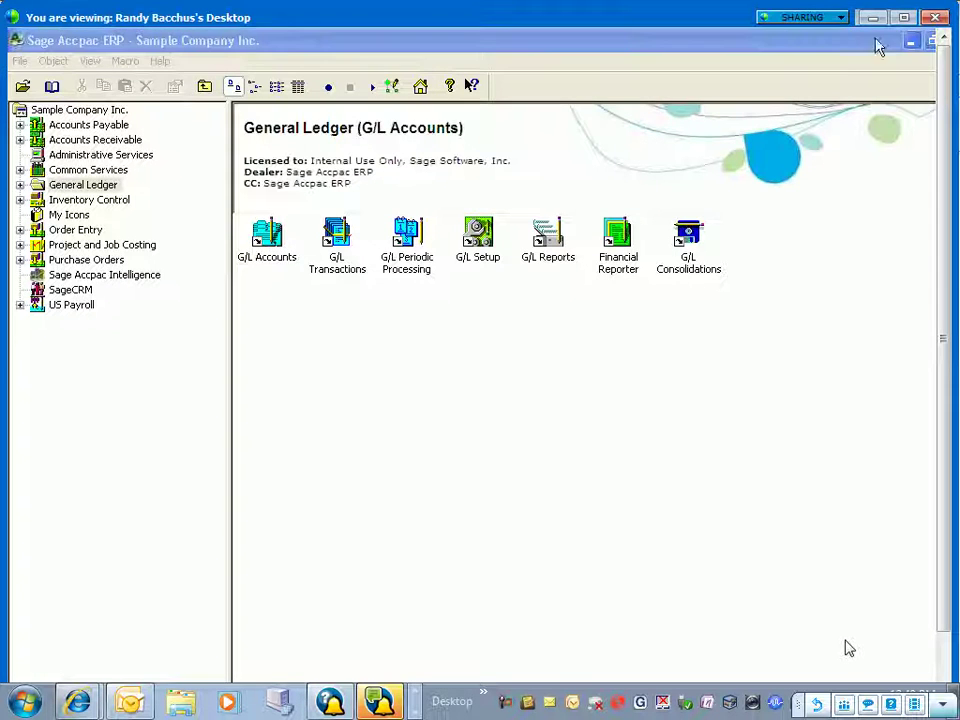
left_click(630, 210)
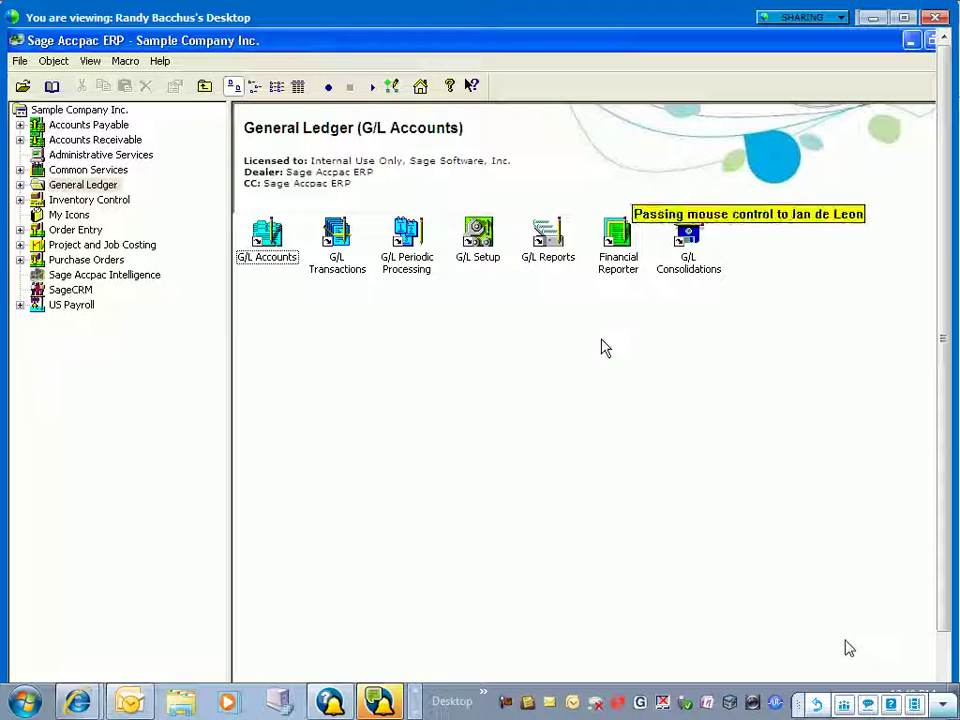
left_click(140, 276)
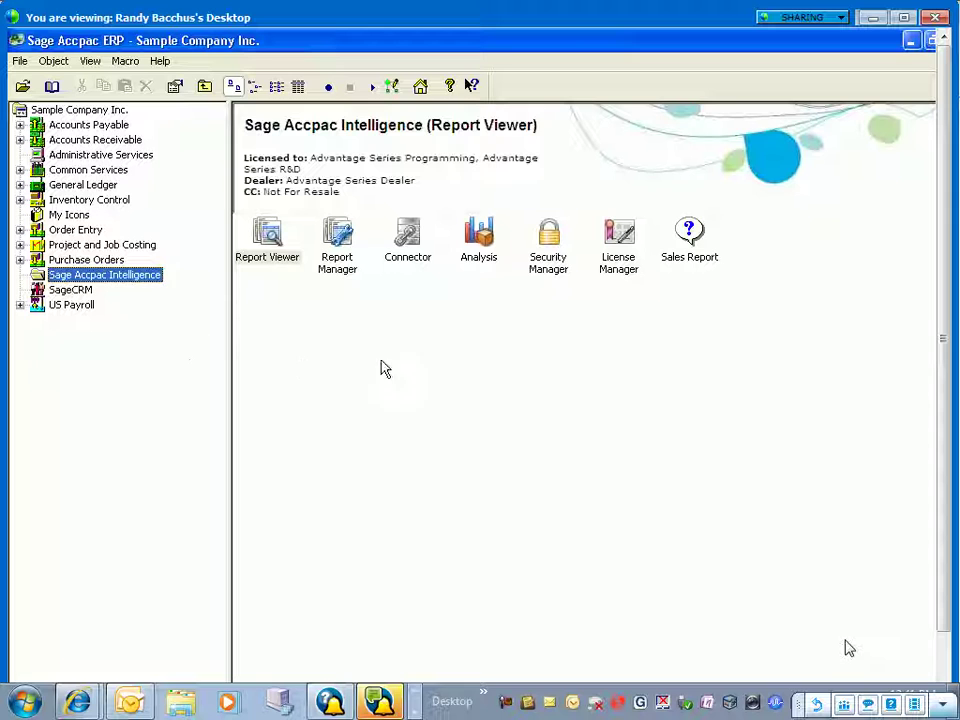
left_click(399, 238)
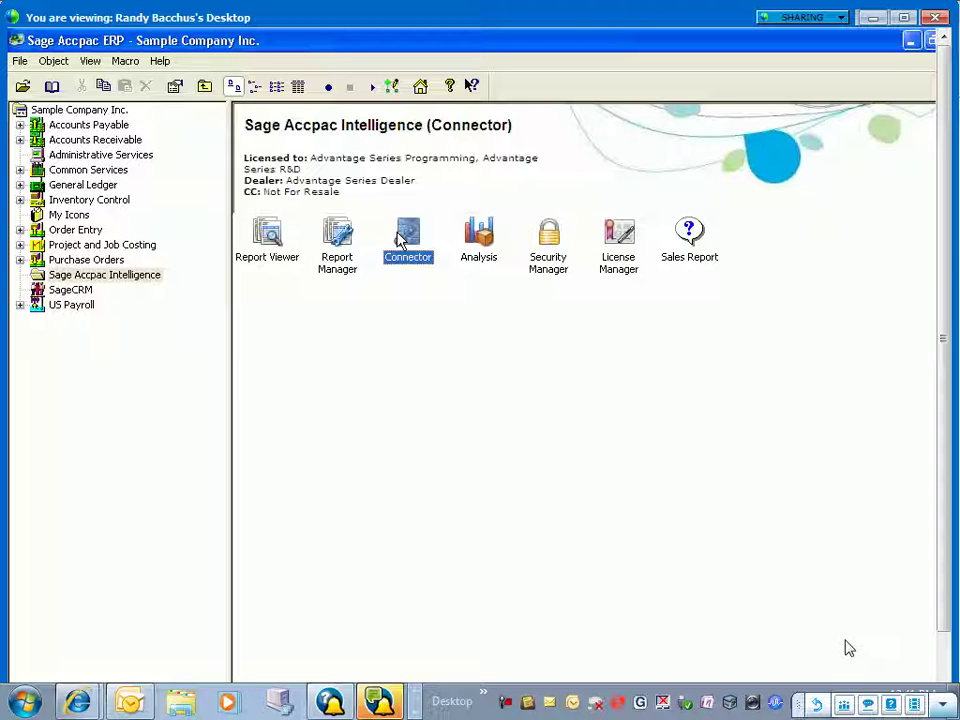
double_click(418, 244)
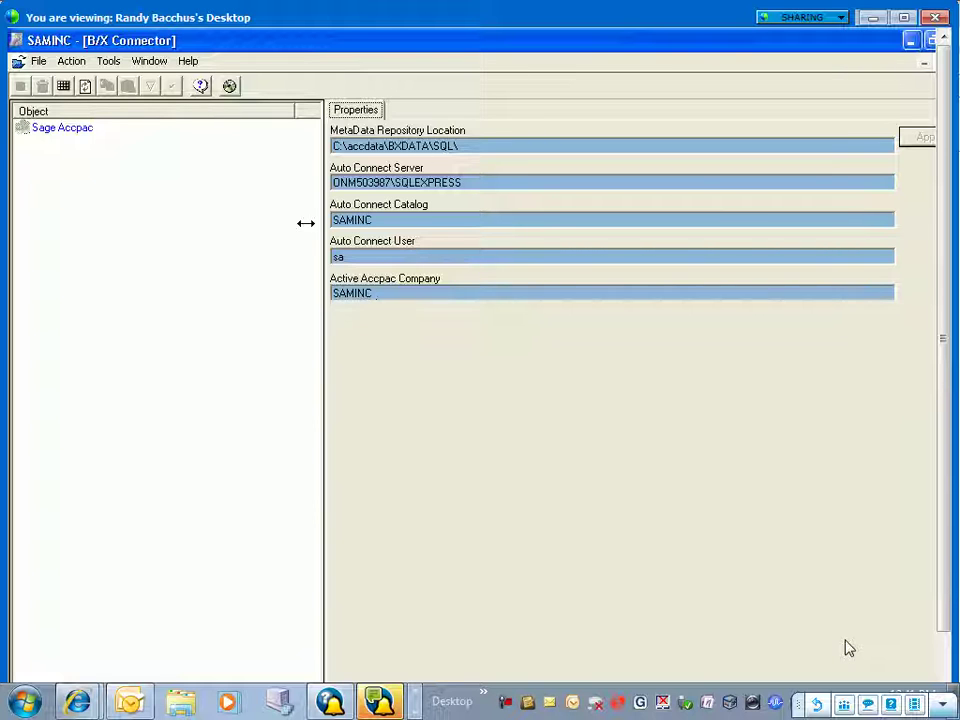
left_click(60, 130)
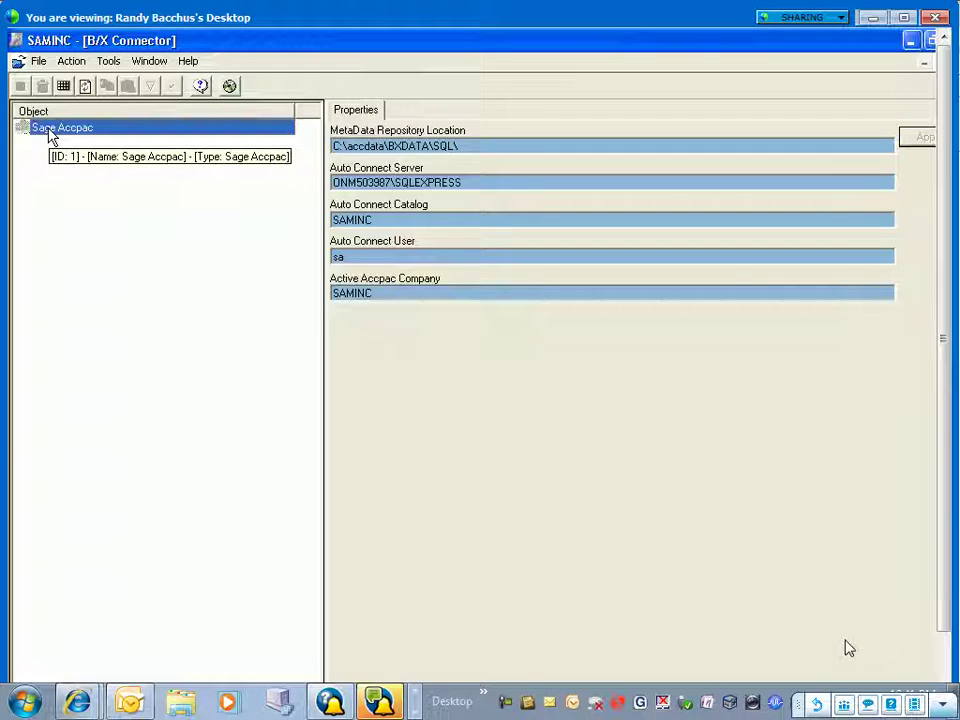
double_click(50, 130)
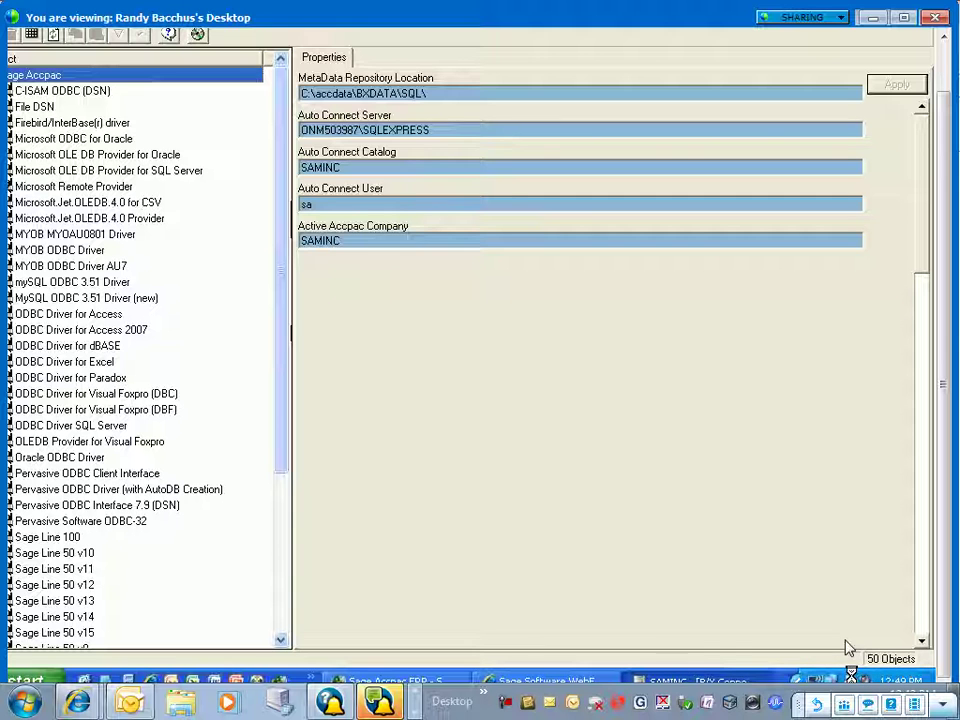
Exit Messenger running in the system tray
right_click(845, 648)
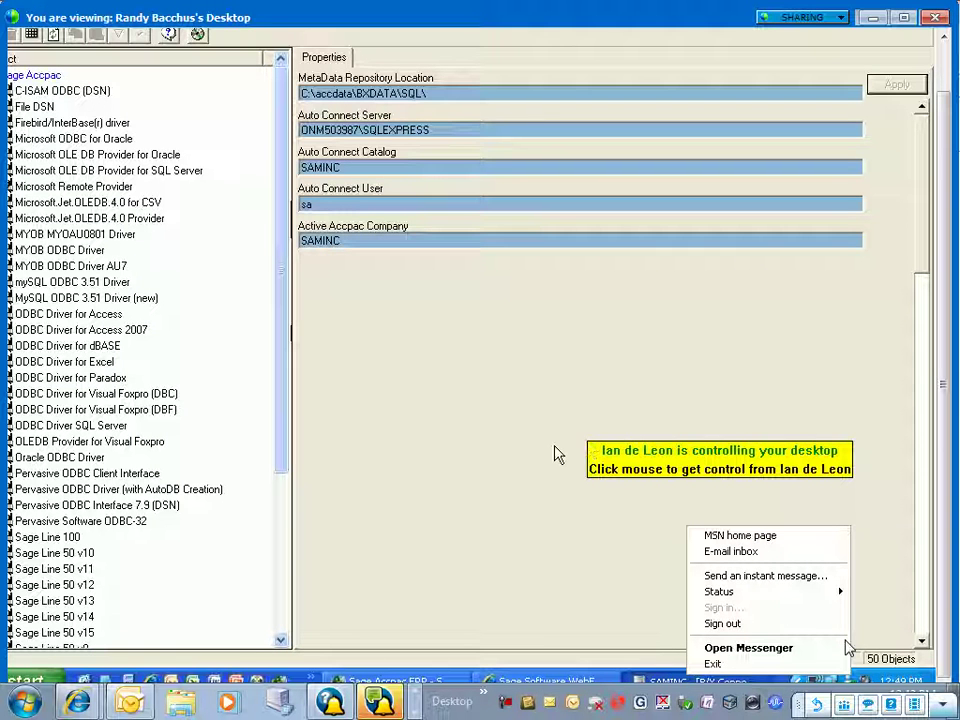
left_click(711, 665)
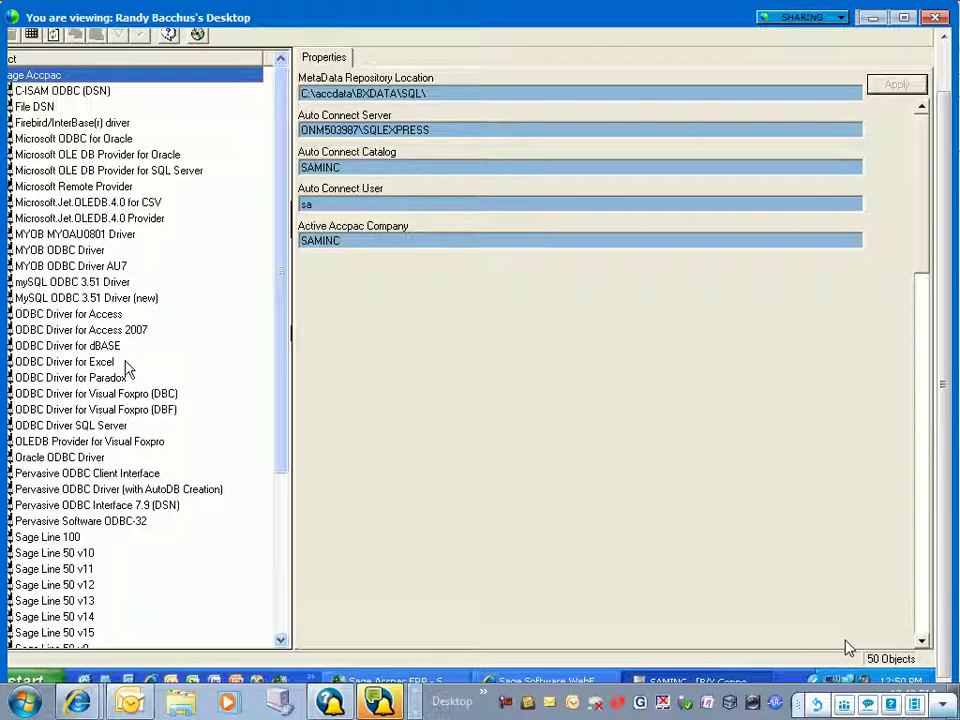
Review the properties of available connection types, including ODBC Driver SQL Server, the Pervasive ODBC drivers and ODBC Driver for Paradox
scroll(268, 330, "down", 3)
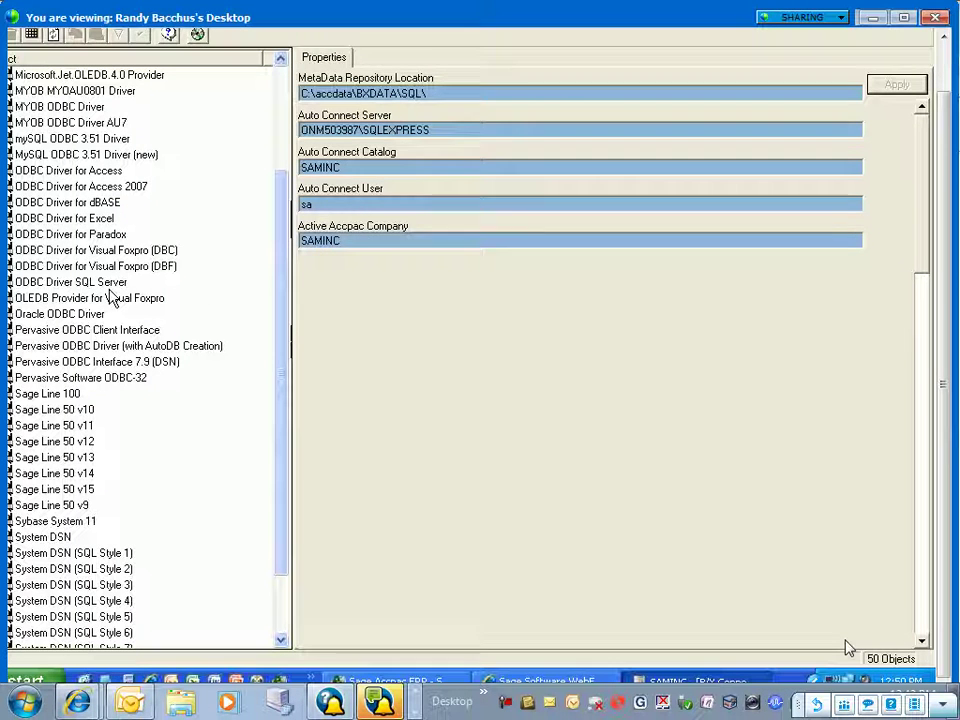
left_click(110, 285)
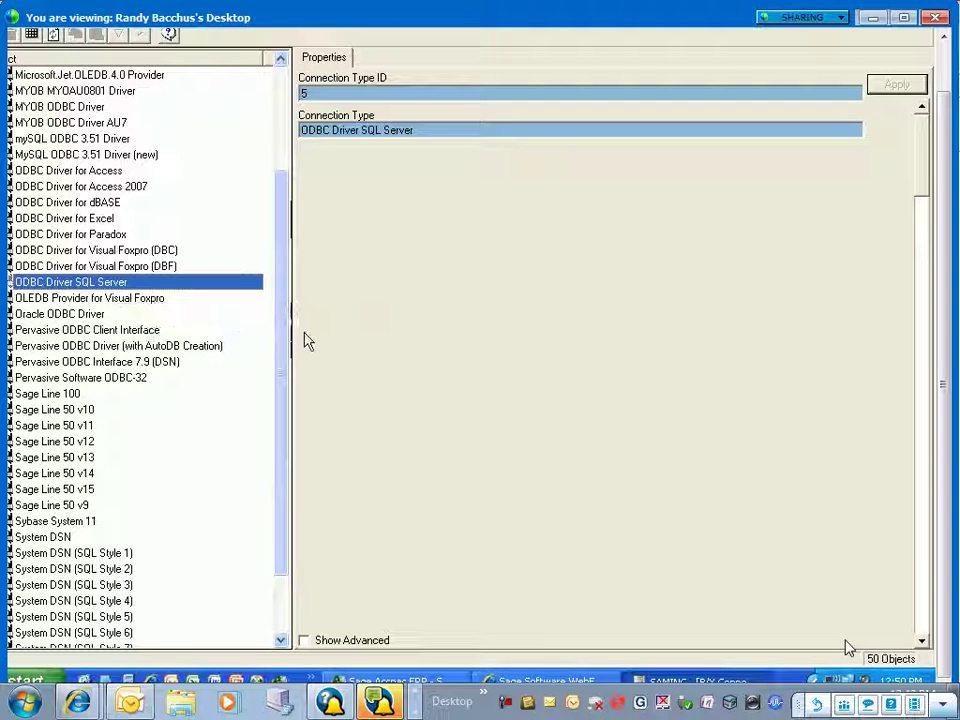
key("Down")
key("Down")
key("Down")
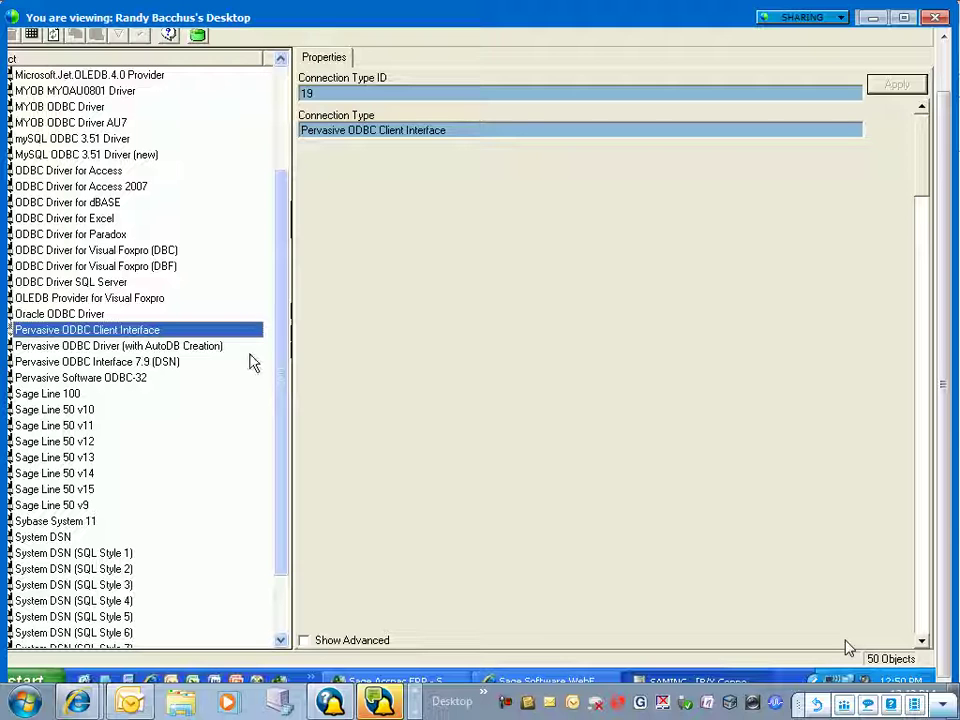
left_click(164, 347)
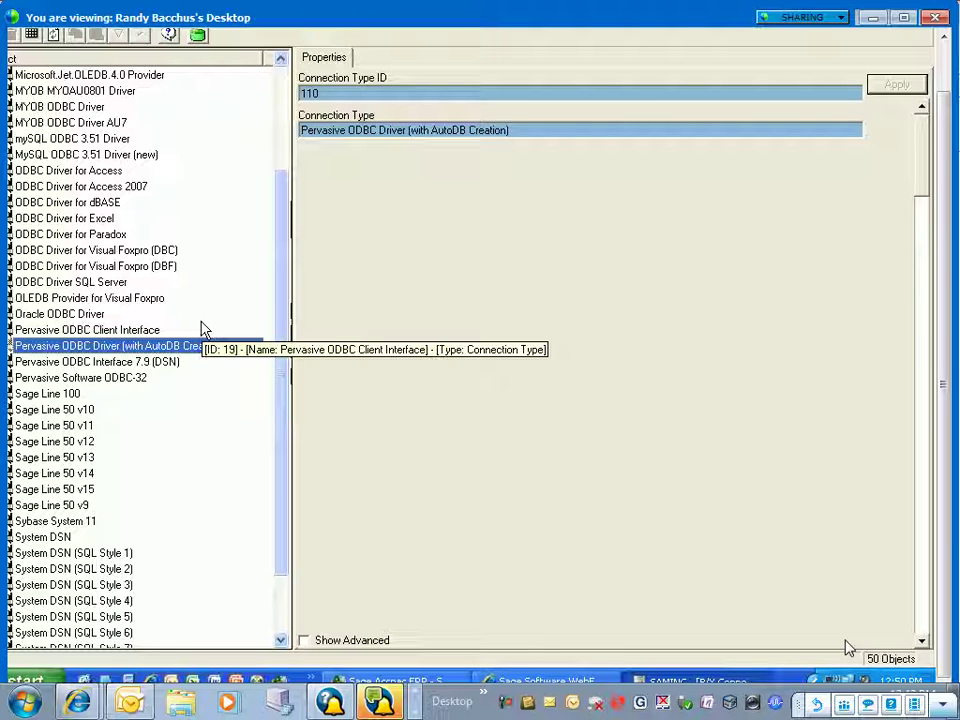
left_click(109, 286)
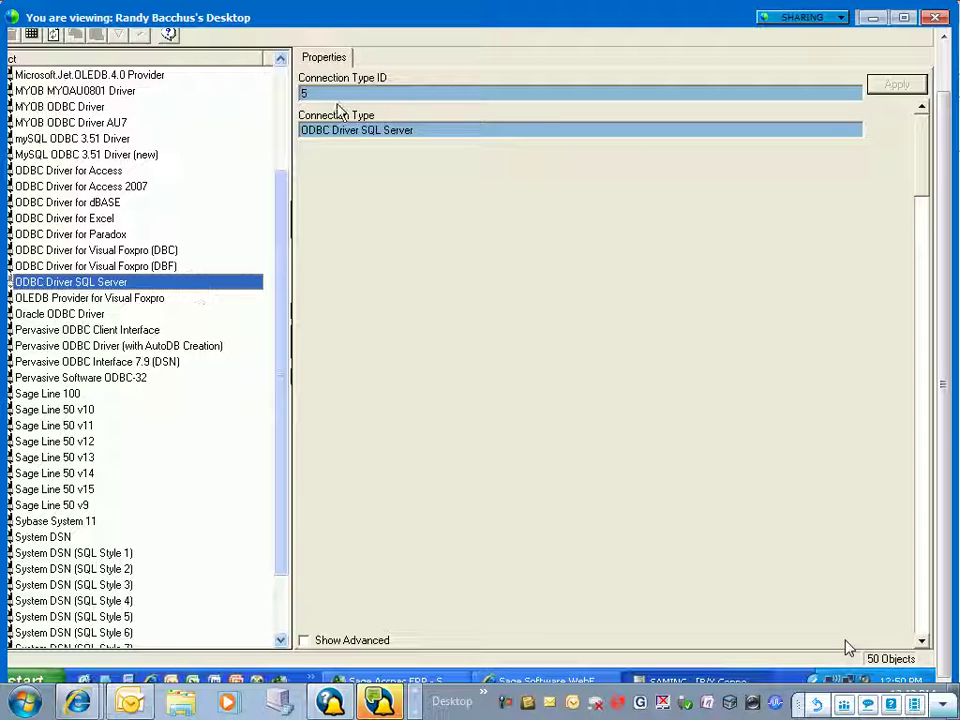
left_click(160, 236)
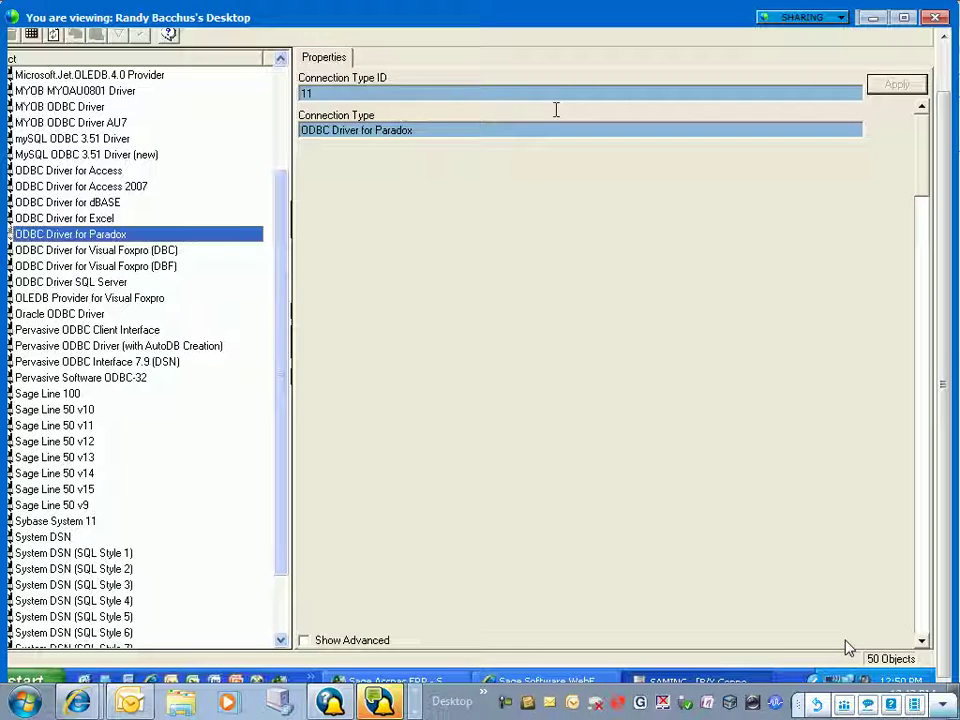
Expand ODBC Driver SQL Server and its Sage Accpac (Auto Connect) connection to list the data containers
left_click(113, 287)
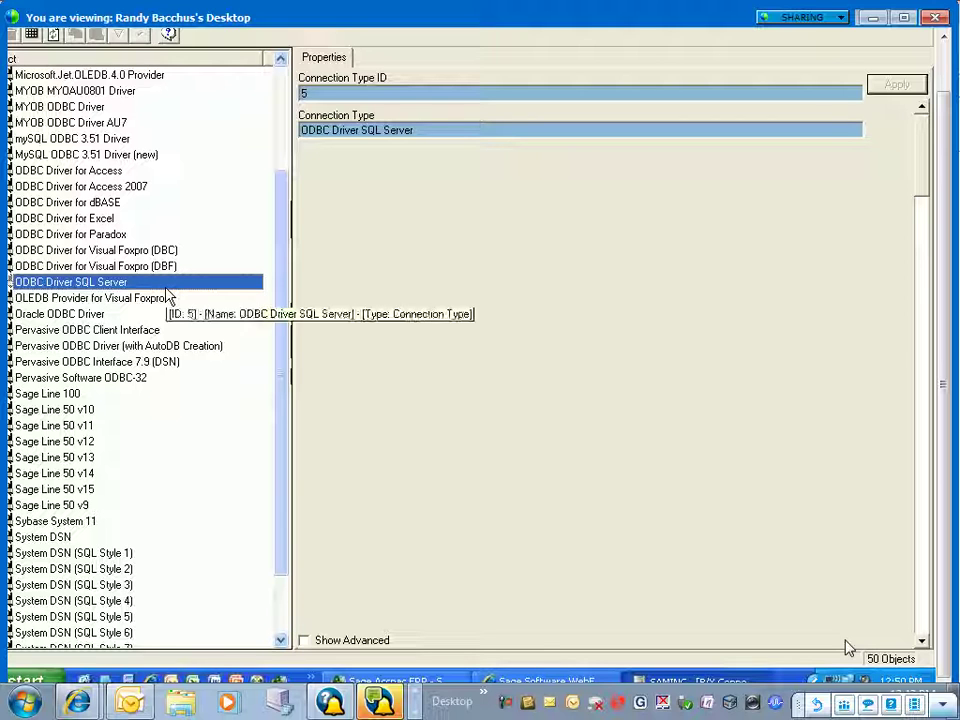
double_click(77, 288)
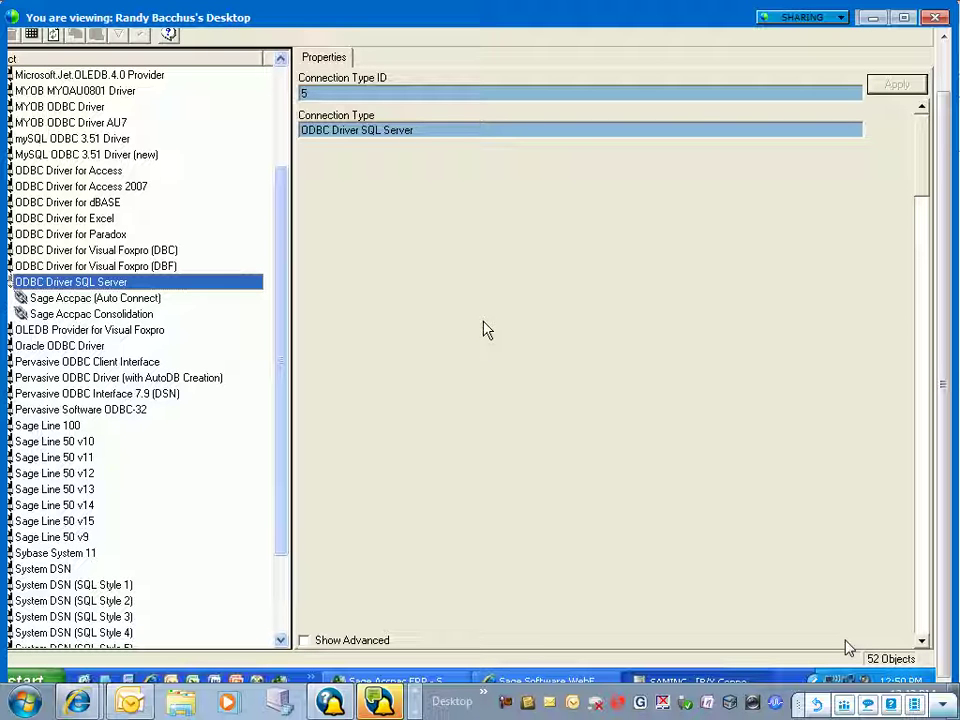
left_click(87, 300)
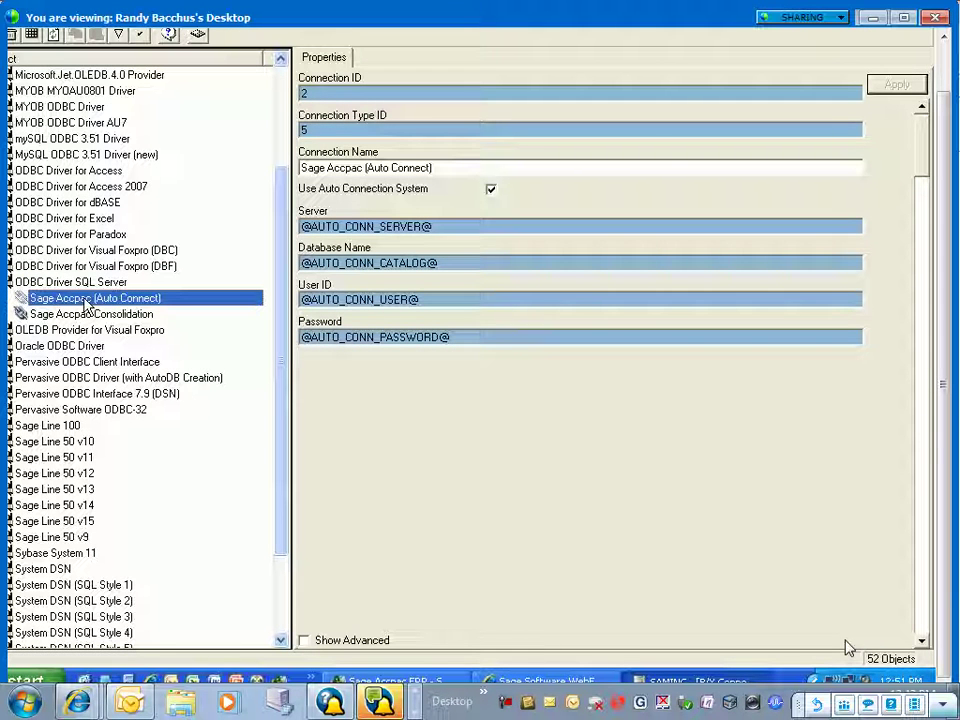
double_click(87, 301)
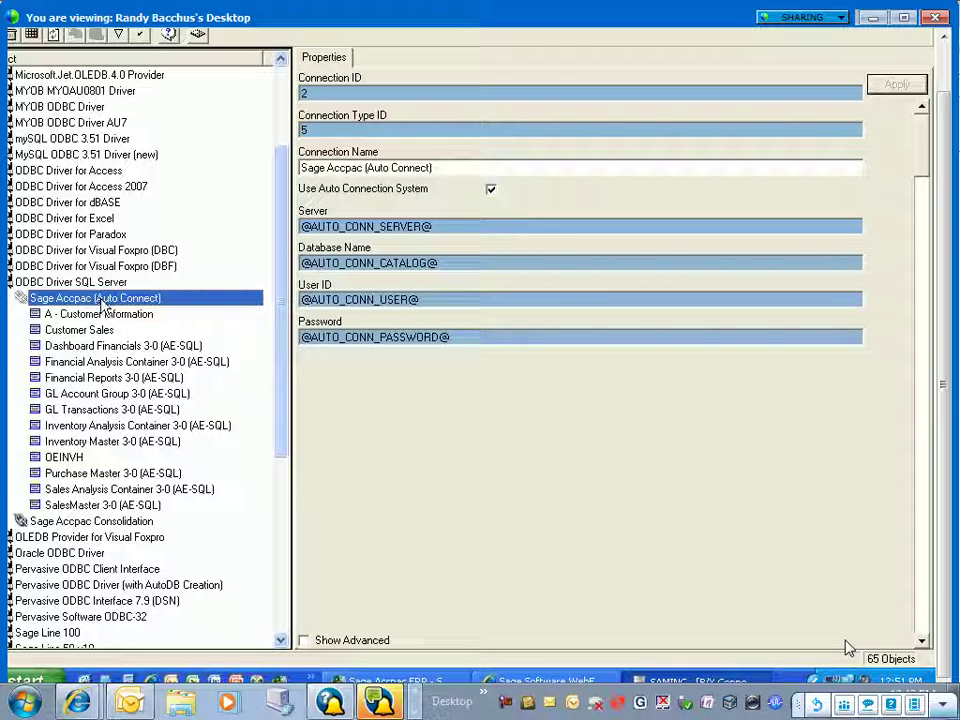
Examine the Customer Sales, Dashboard Financials, Financial Analysis and Purchase Master container properties, then return to the Sage Accpac (Auto Connect) connection
left_click(68, 314)
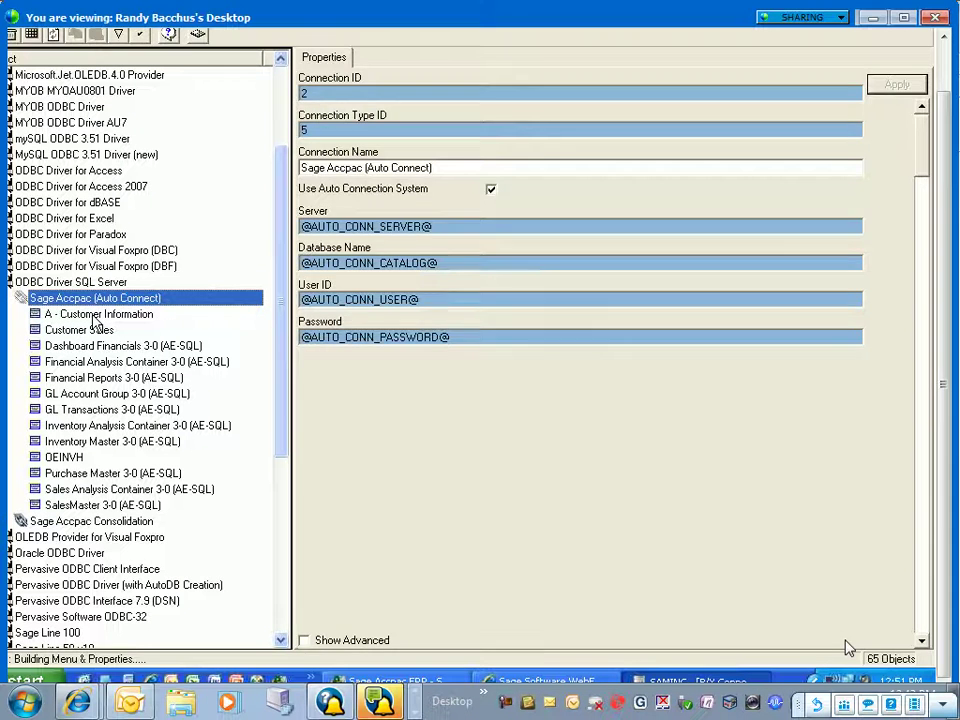
left_click(79, 332)
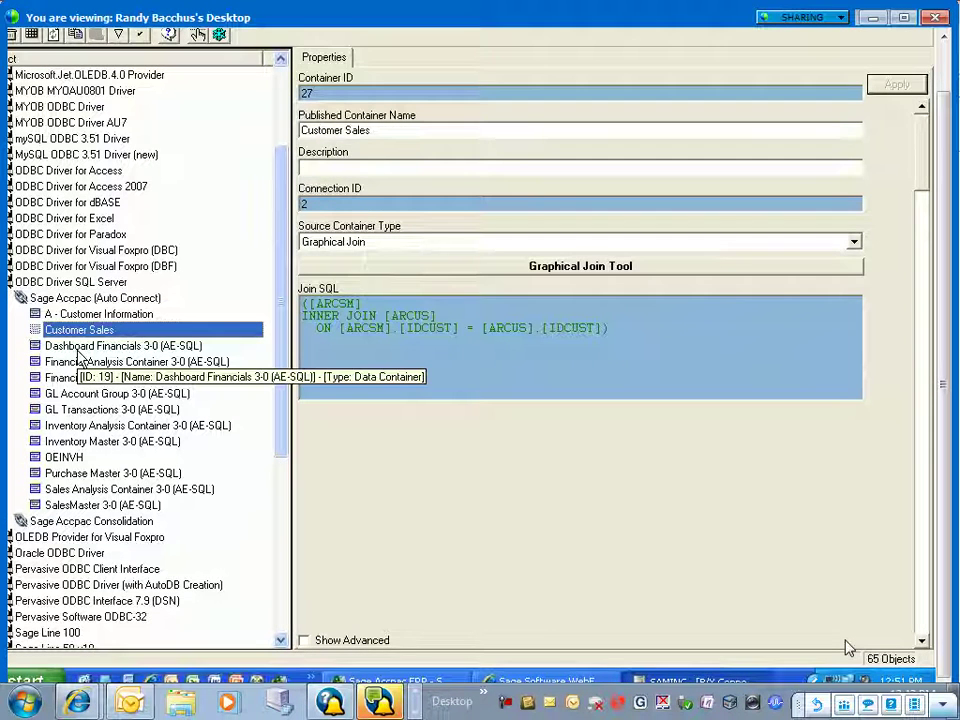
left_click(80, 348)
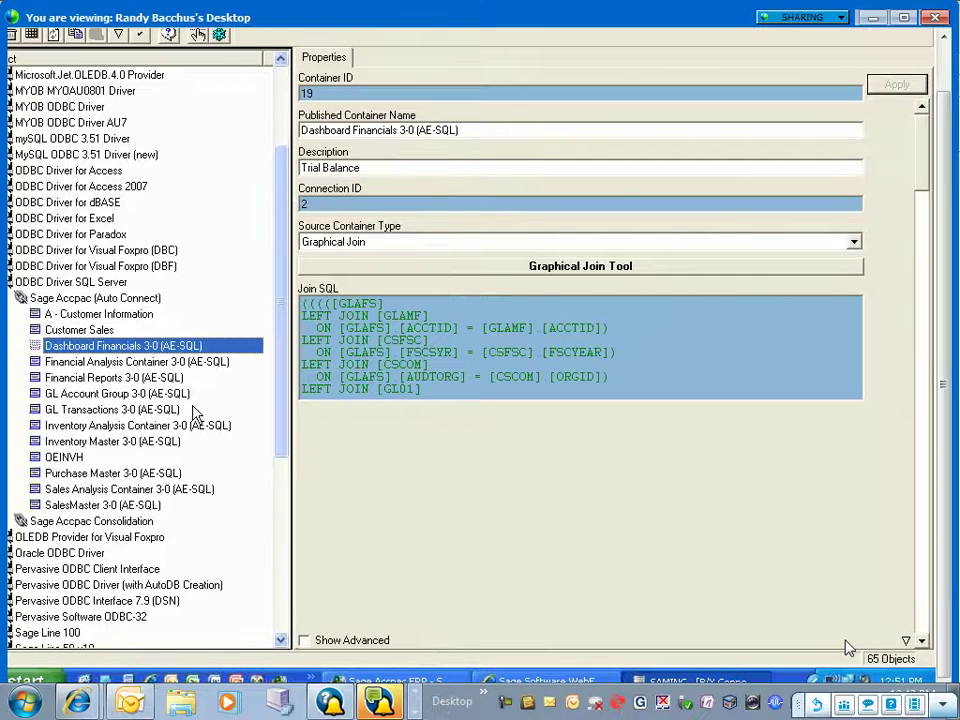
left_click(97, 409)
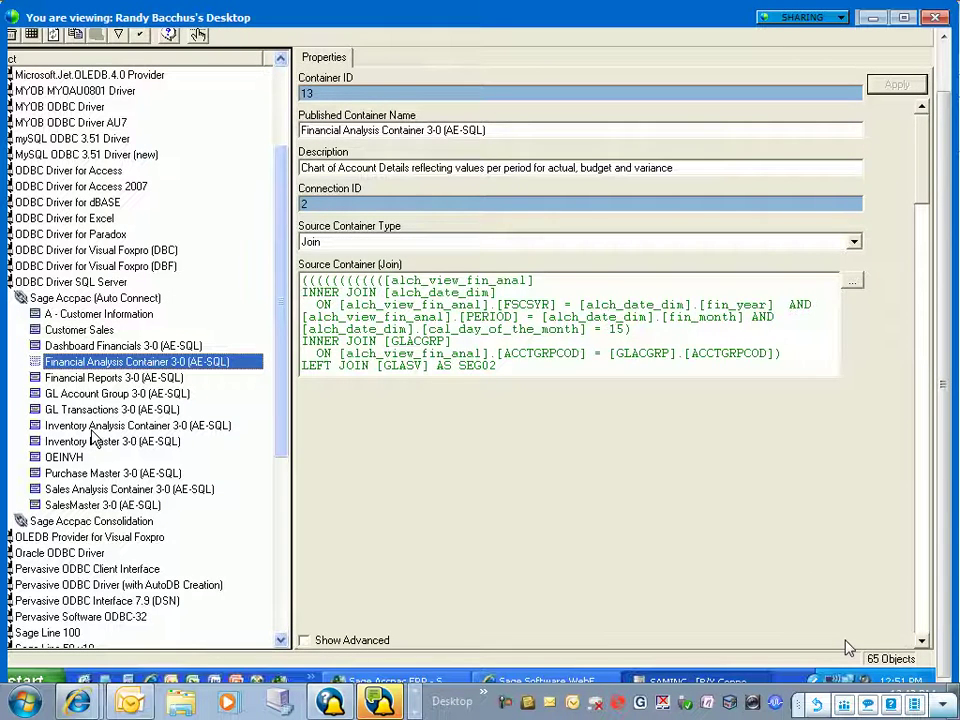
left_click(120, 474)
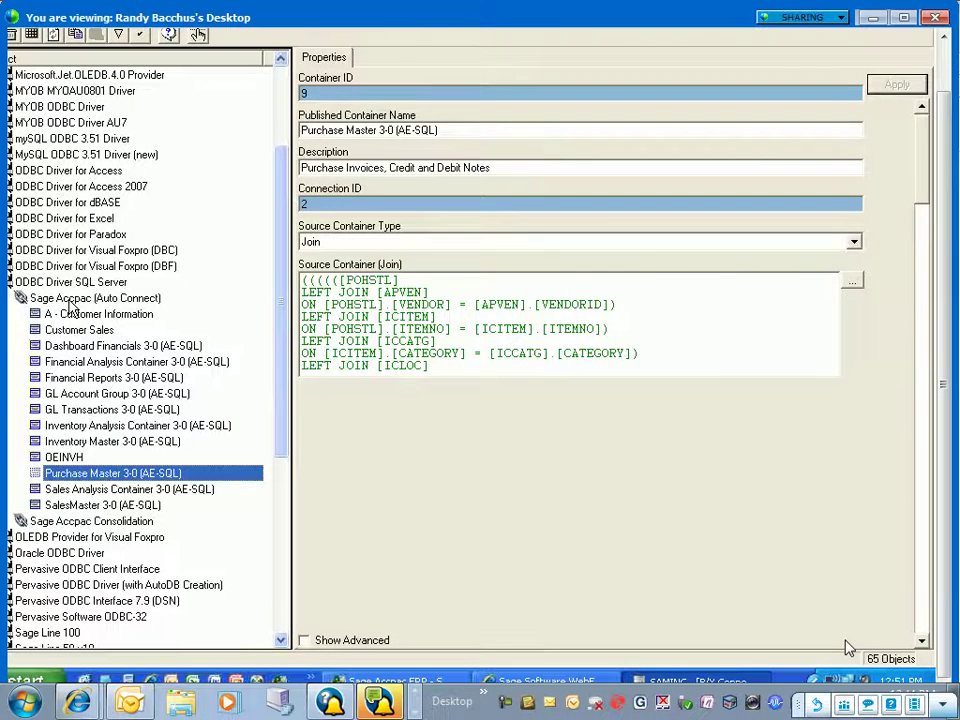
key("Left")
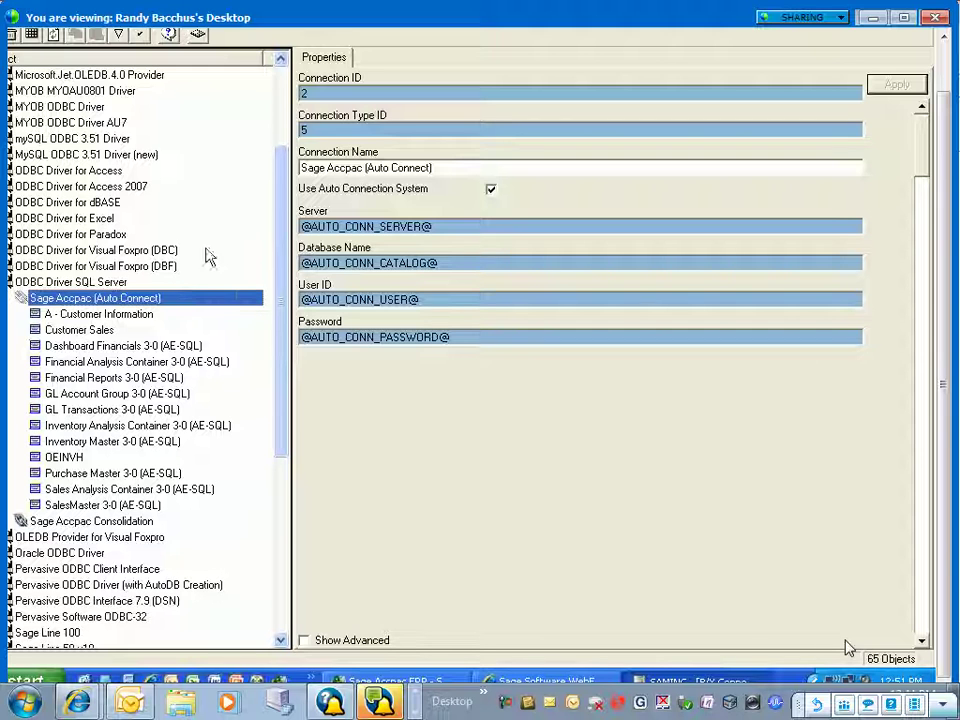
Show the advanced properties of ODBC Driver SQL Server and review its SQL Style options, choosing Style 1 - New Join Syntax, [] delimiters
left_click(75, 282)
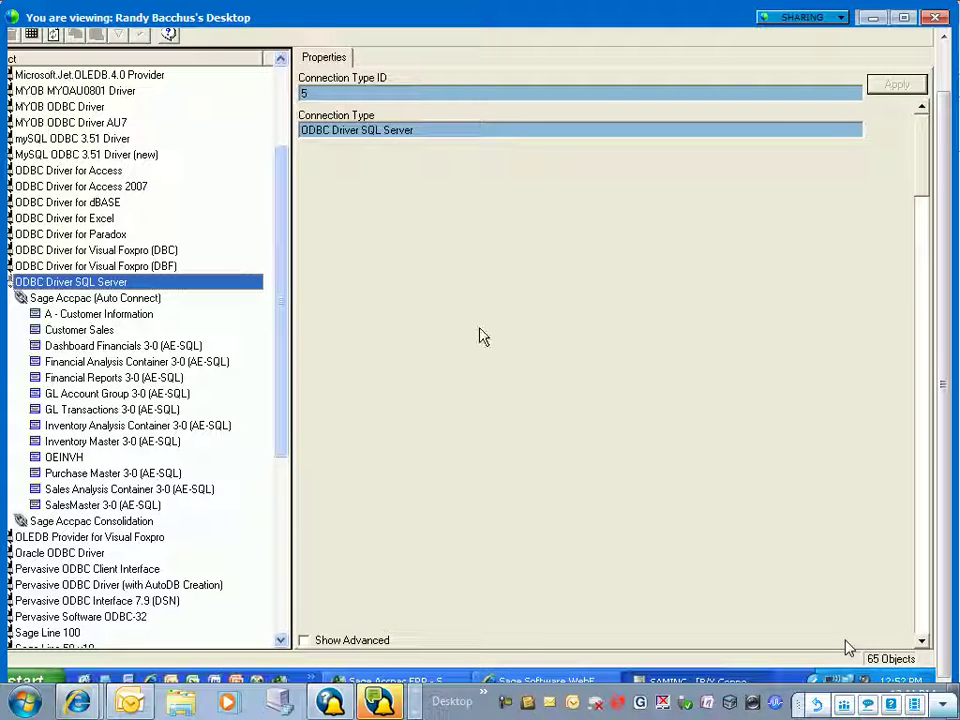
left_click(304, 642)
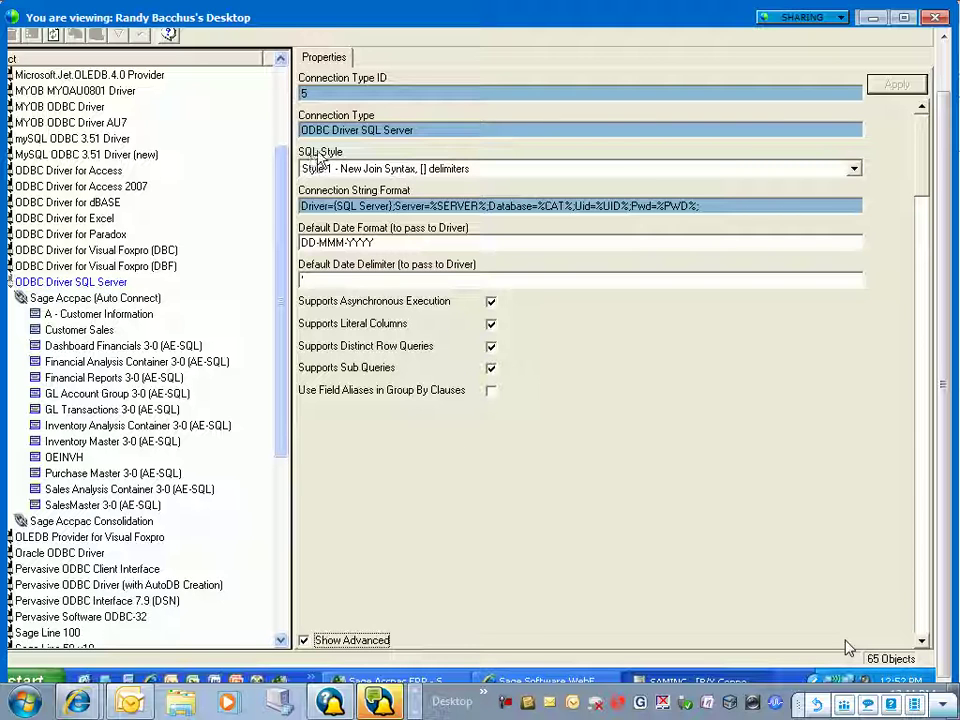
left_click(854, 171)
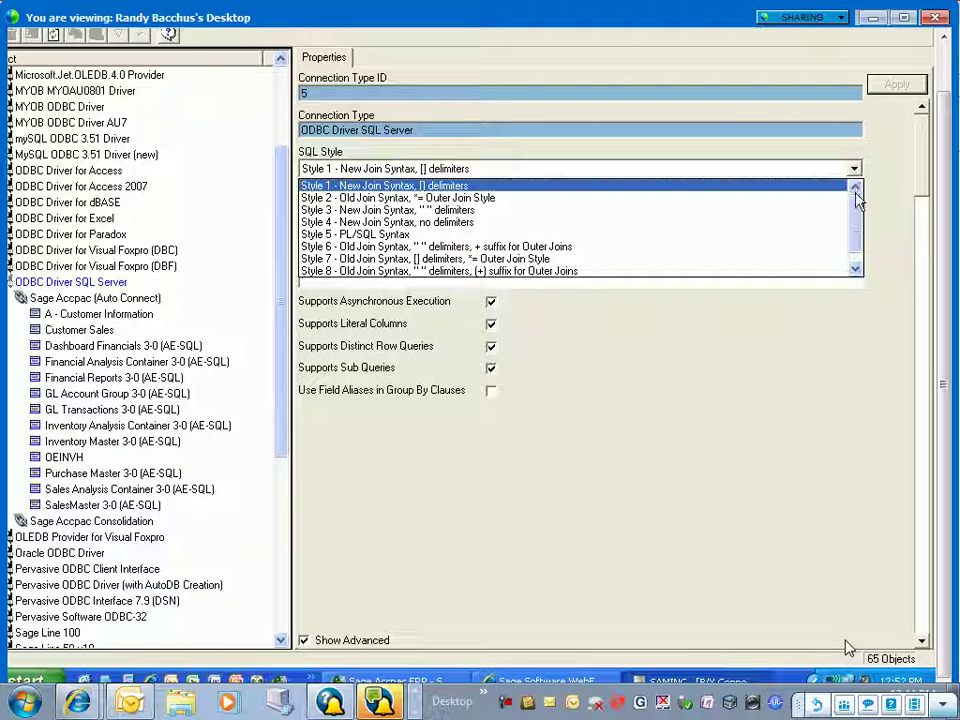
scroll(858, 225, "down", 1)
mouse_move(862, 242)
left_mouse_down()
mouse_move(855, 188)
mouse_move(863, 257)
left_mouse_up()
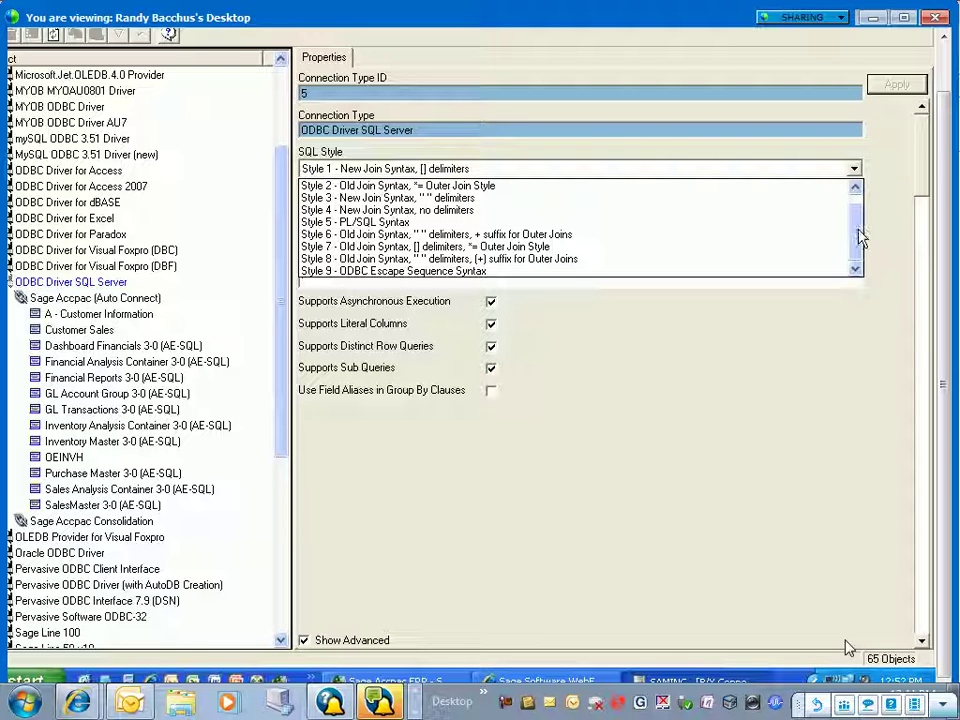
left_click_drag(857, 236, 853, 197)
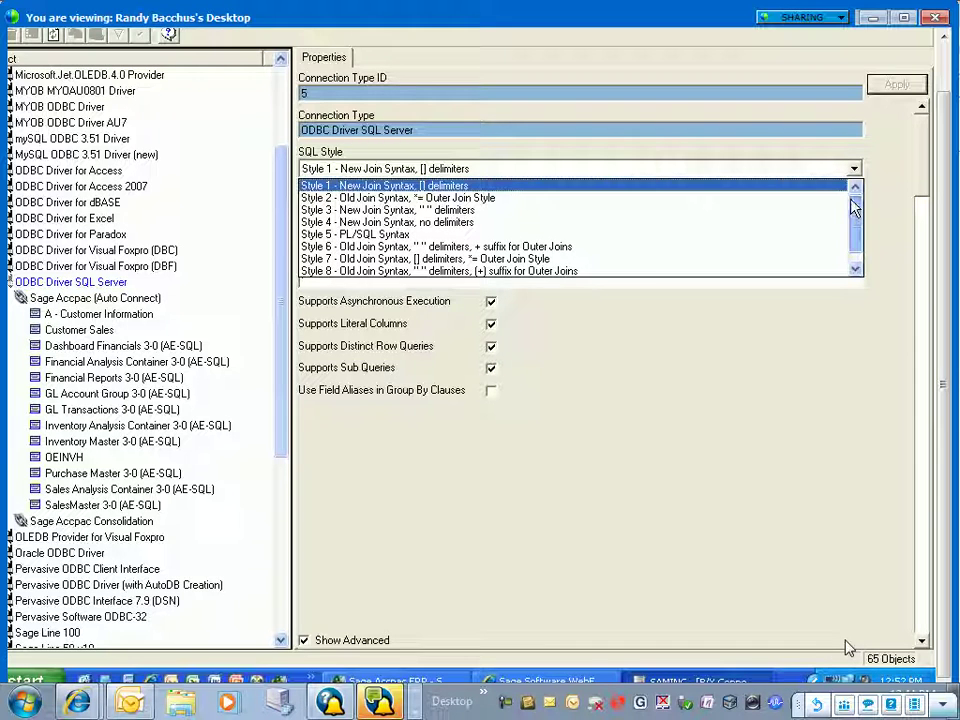
left_click(372, 186)
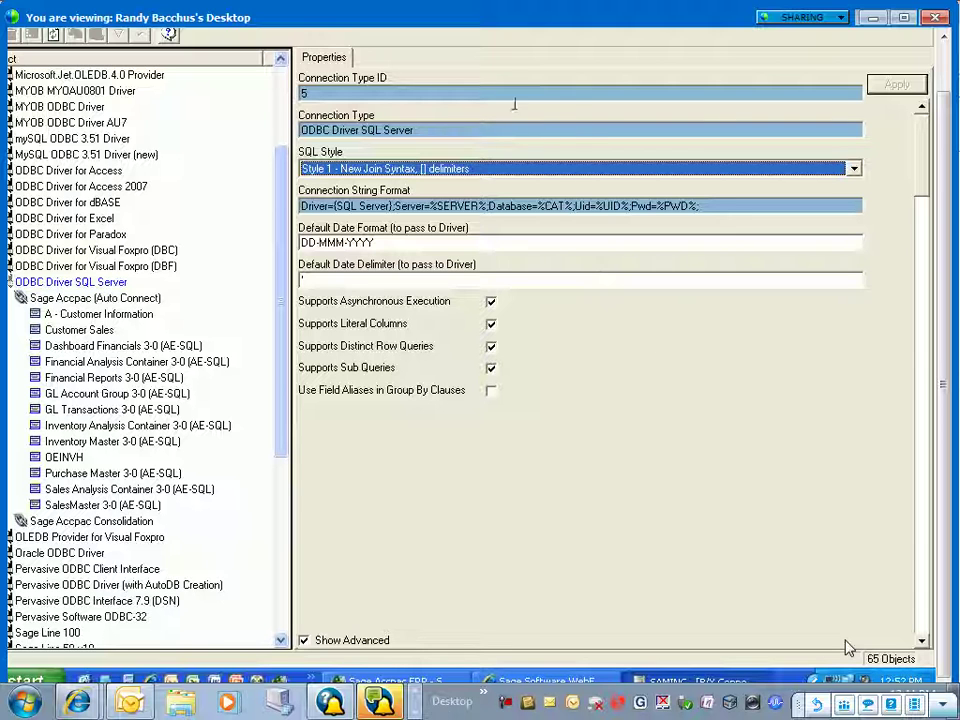
Recheck the list of SQL styles for ODBC Driver SQL Server without changing it and reselect the connection type
left_click(82, 285)
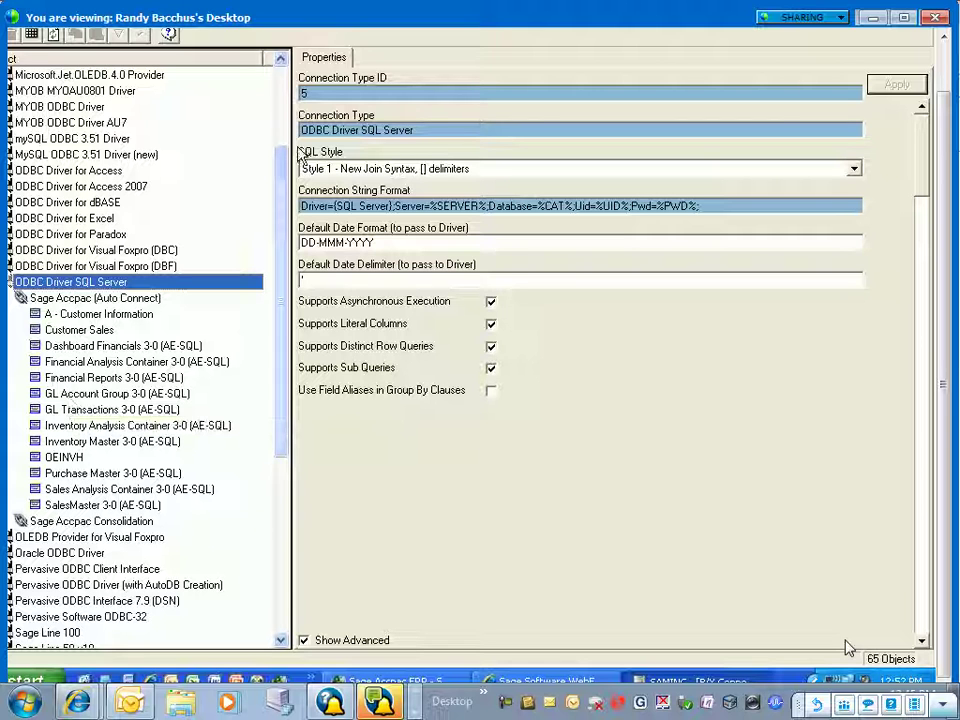
left_click(333, 173)
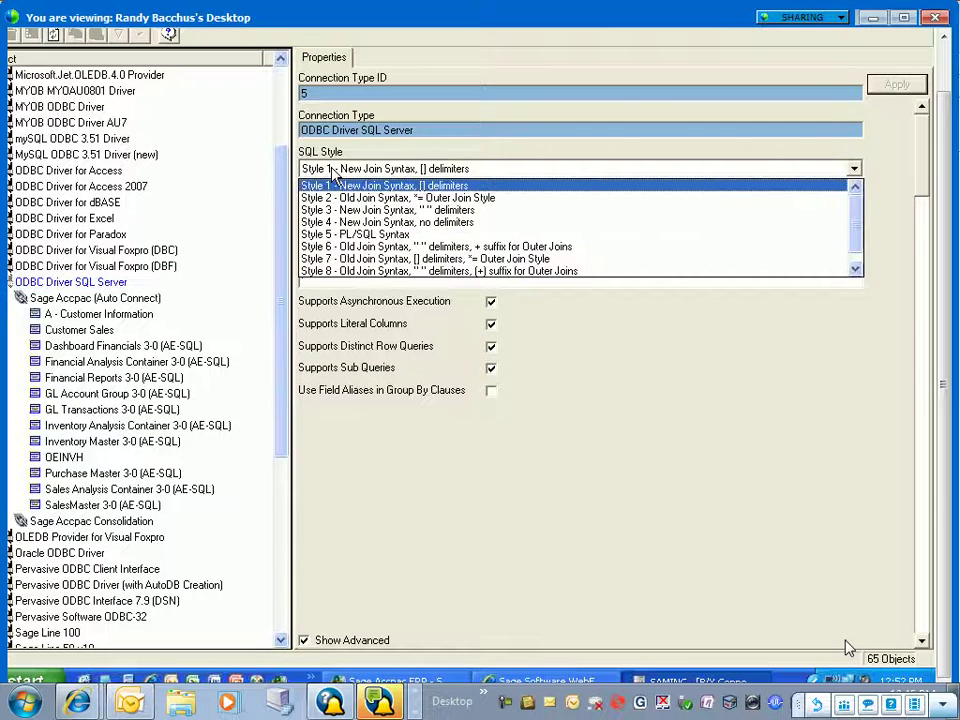
left_click(333, 173)
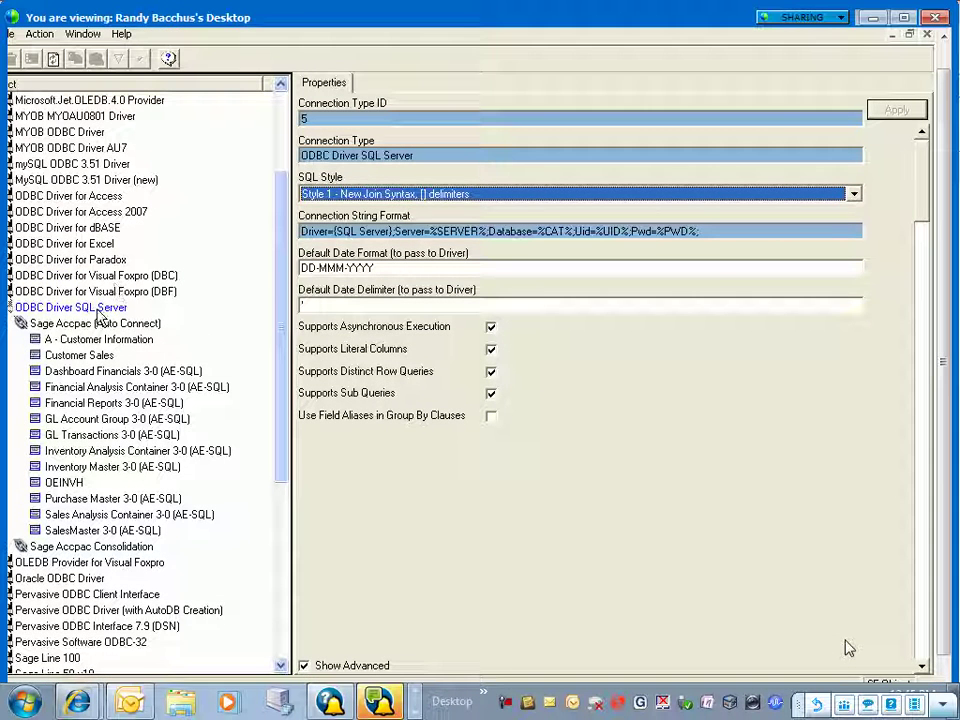
left_click(98, 309)
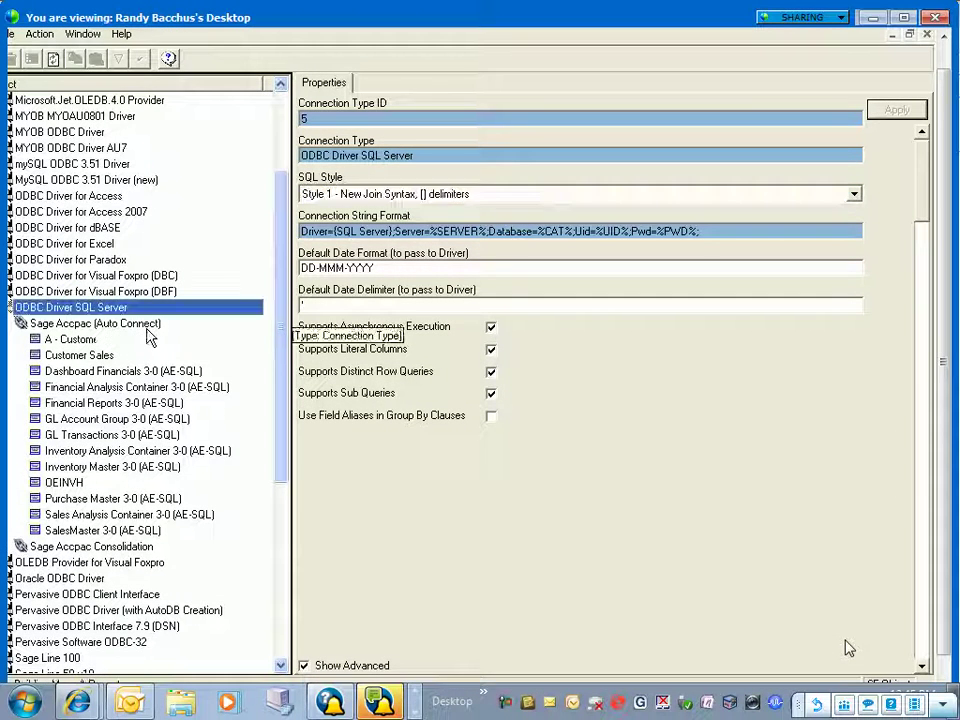
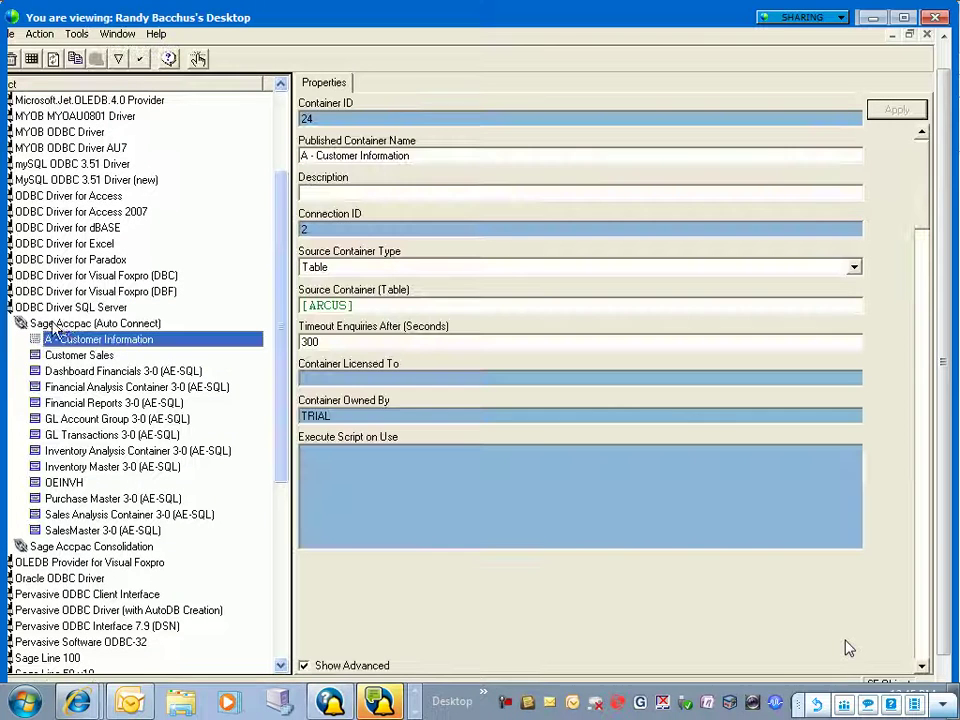
Collapse the Sage Accpac (Auto Connect) container list and show only the connections under ODBC Driver SQL Server
left_click(90, 325)
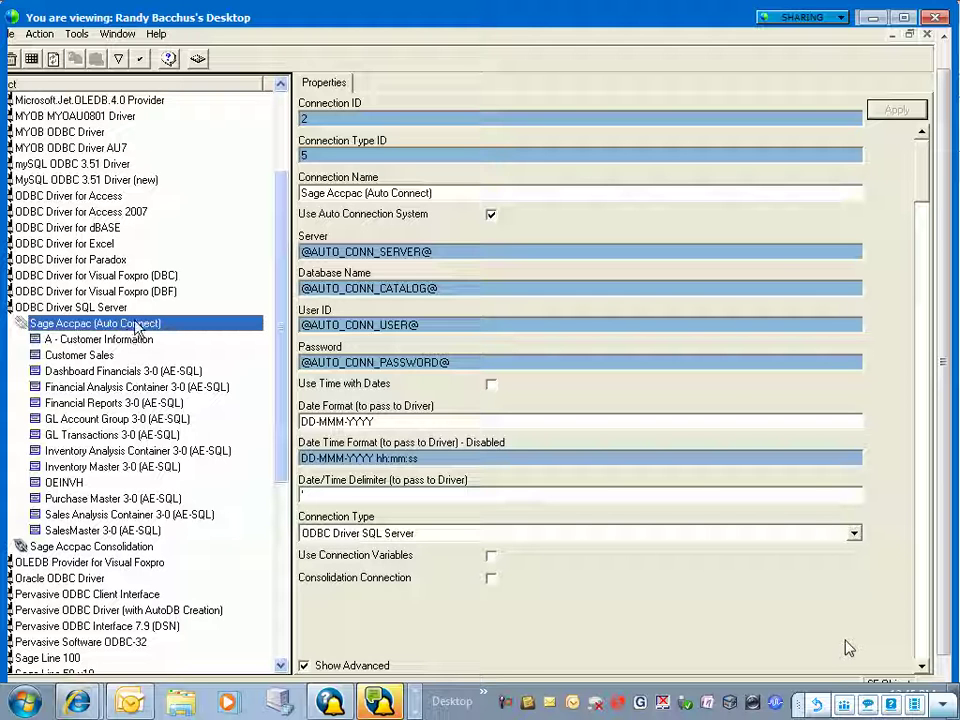
key("Left")
key("Left")
key("Left")
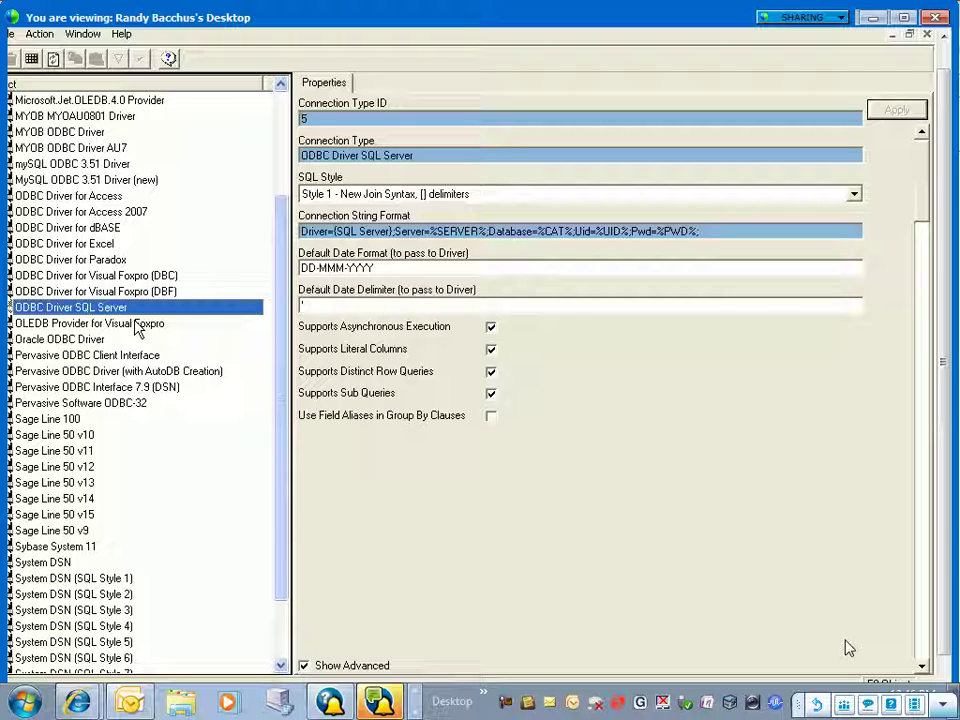
double_click(79, 311)
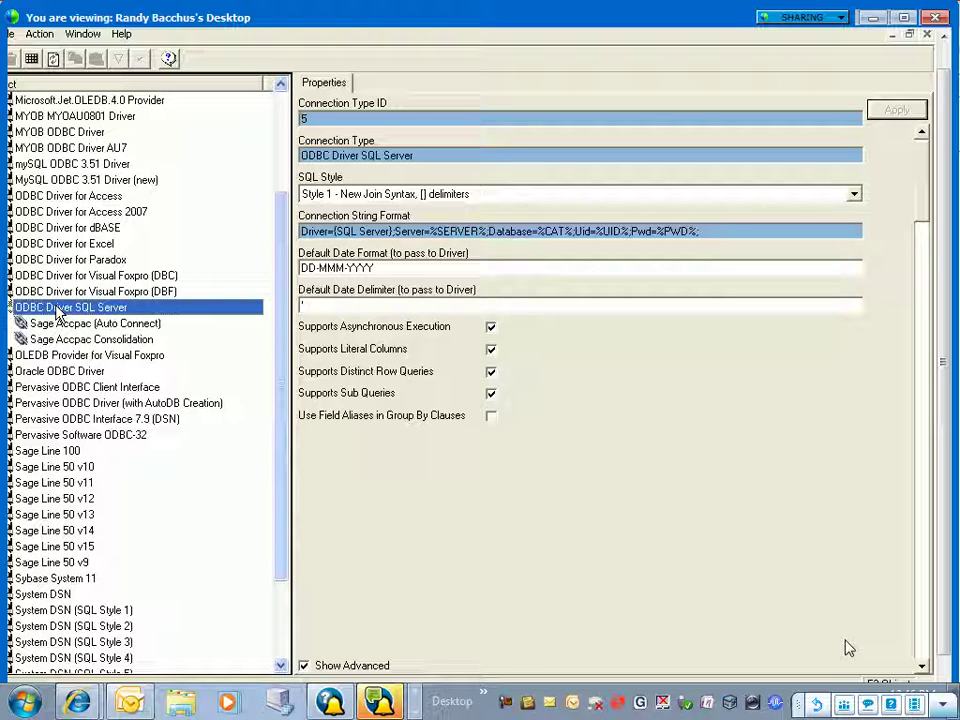
Begin a new connection under ODBC Driver SQL Server and enter a person's first name as its connection name
right_click(58, 313)
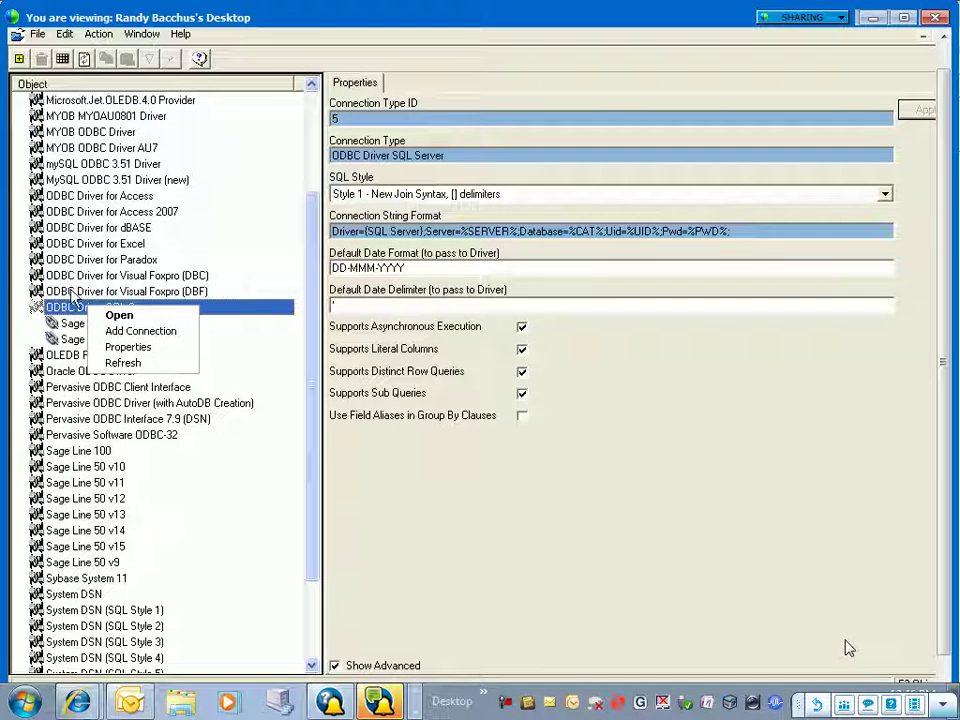
left_click(126, 336)
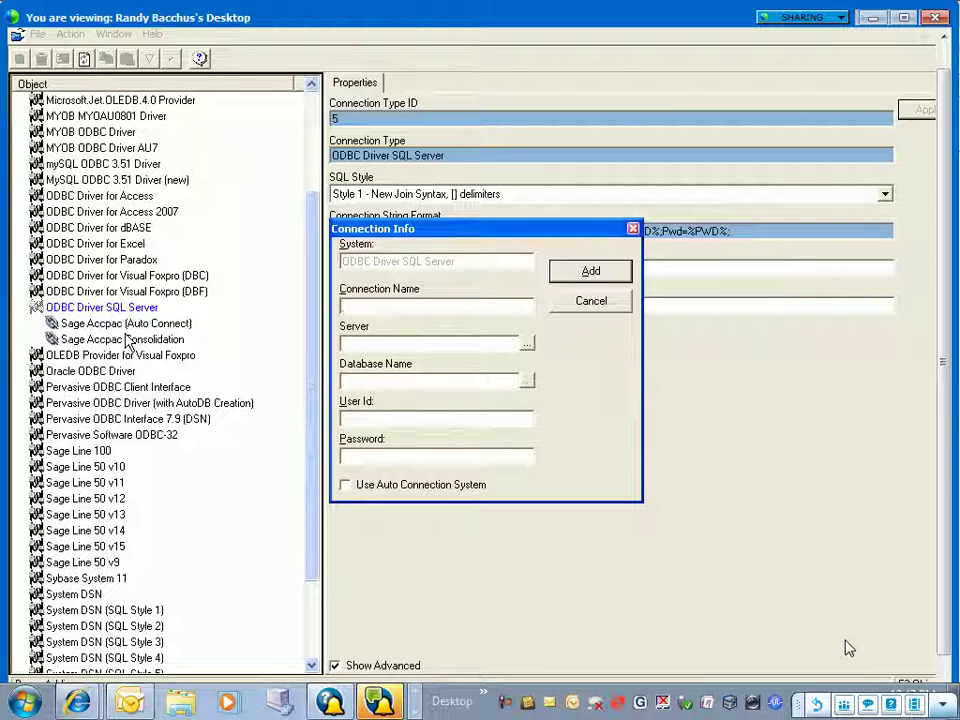
type("IAN")
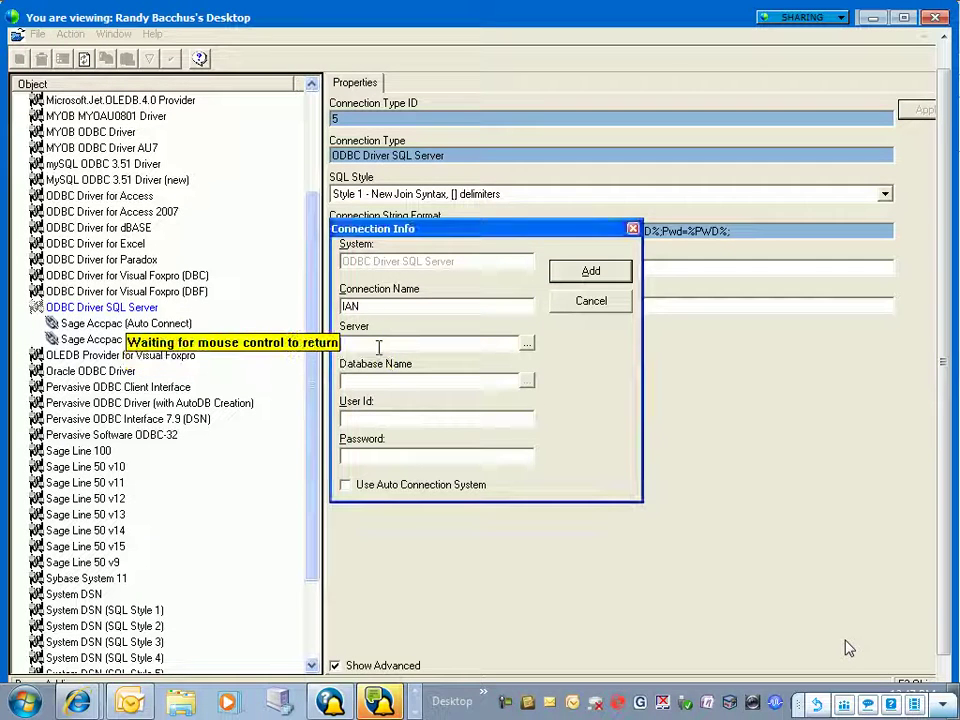
type("sa")
key("Tab")
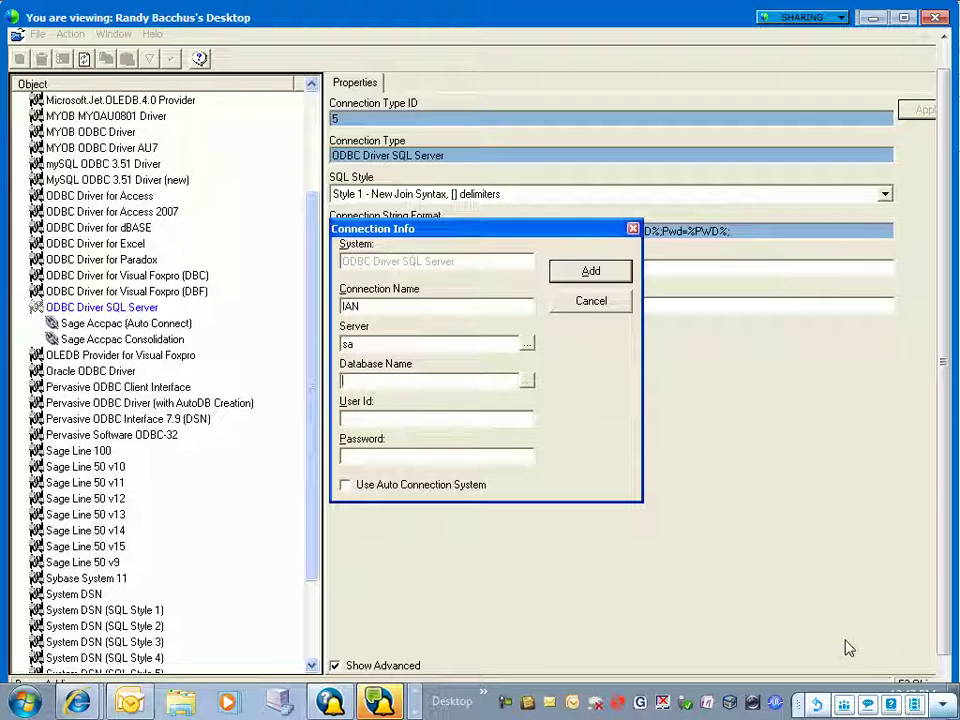
left_click(359, 306)
left_click(368, 344)
double_click(368, 344)
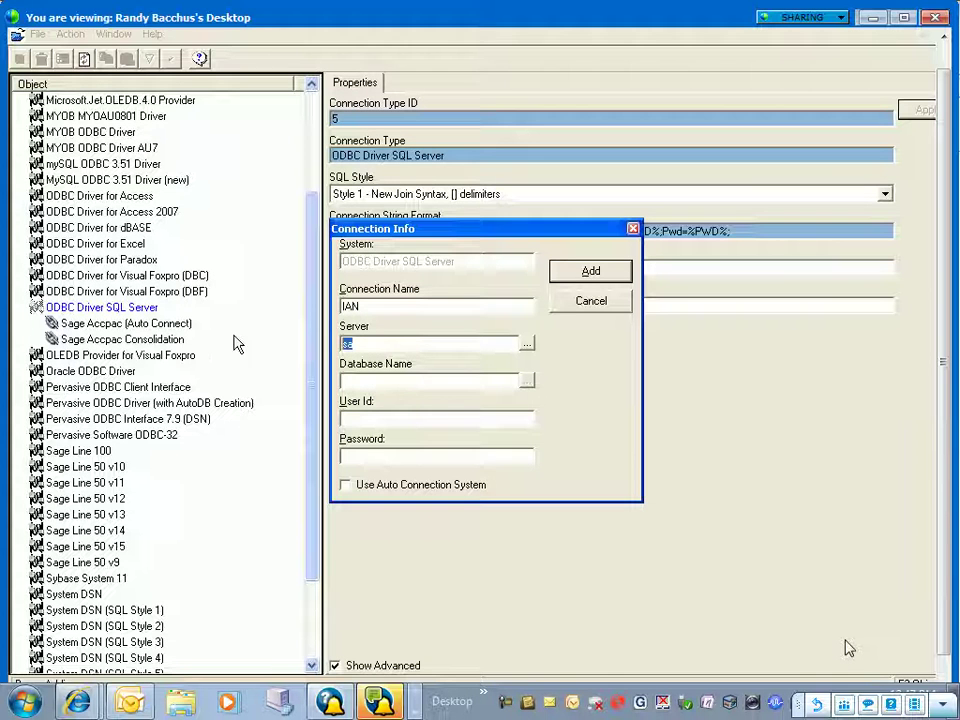
key("BackSpace")
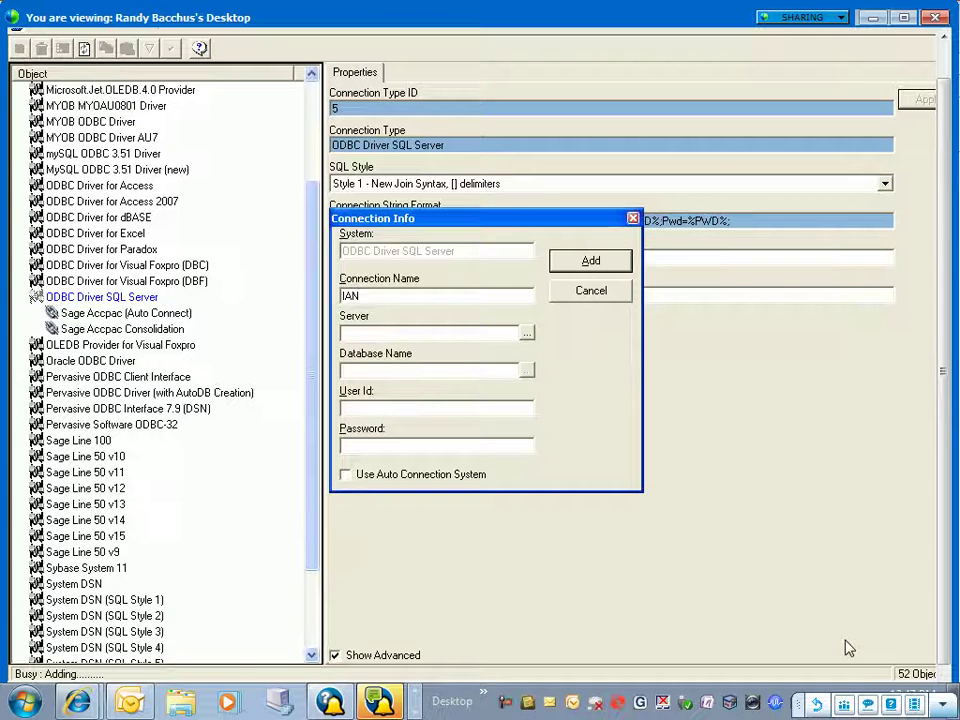
key("super")
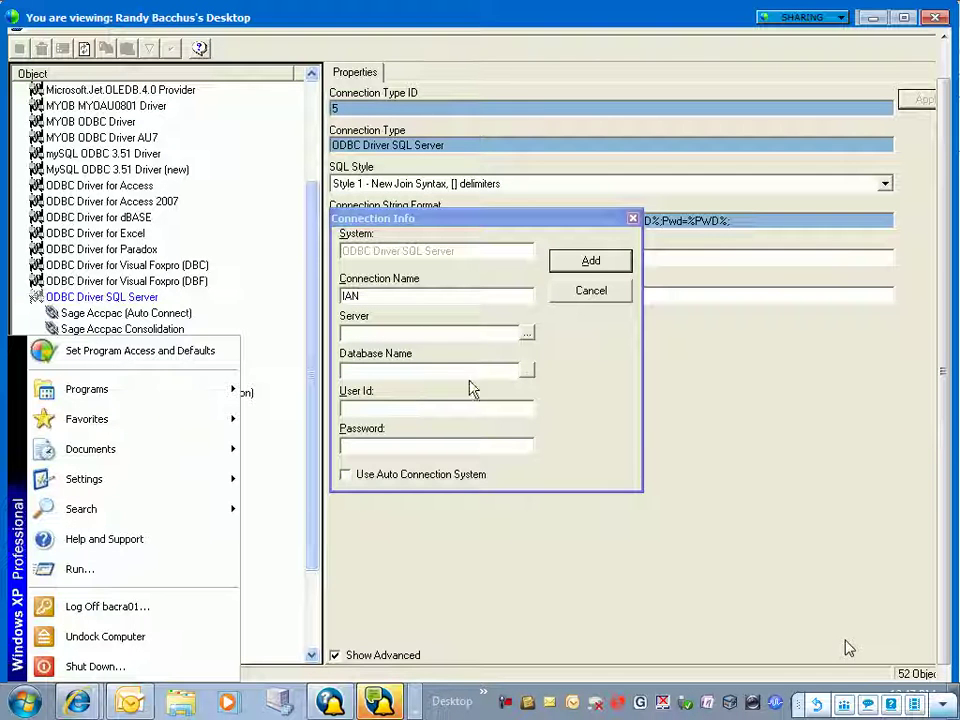
left_click(437, 336)
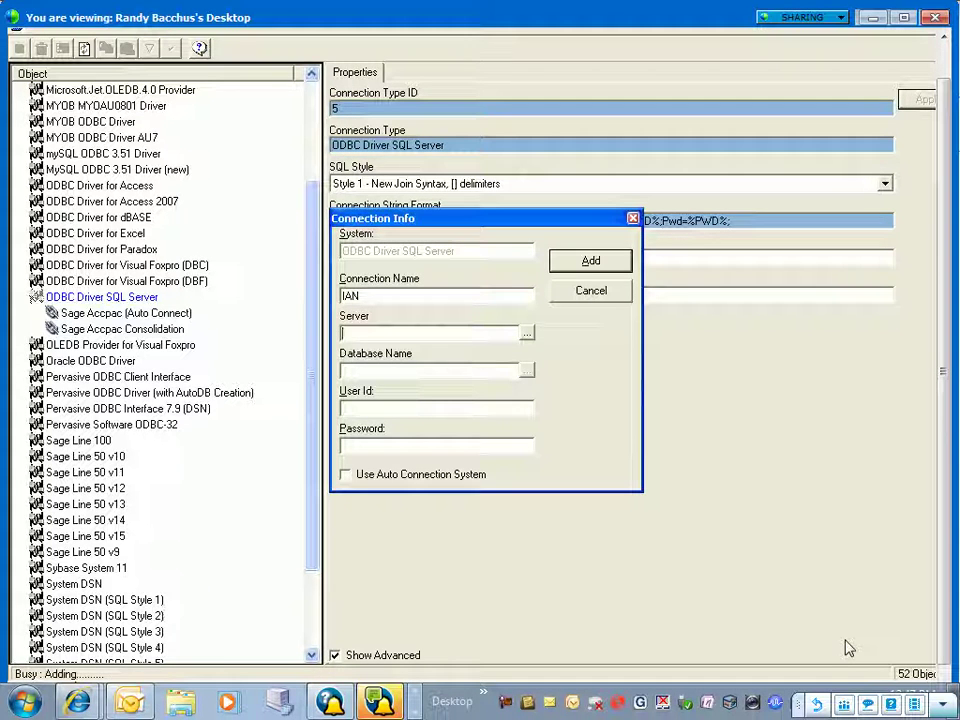
Switch to SQL Server Management Studio from the Microsoft SQL Server 2008 programs
key("super")
mouse_move(197, 405)
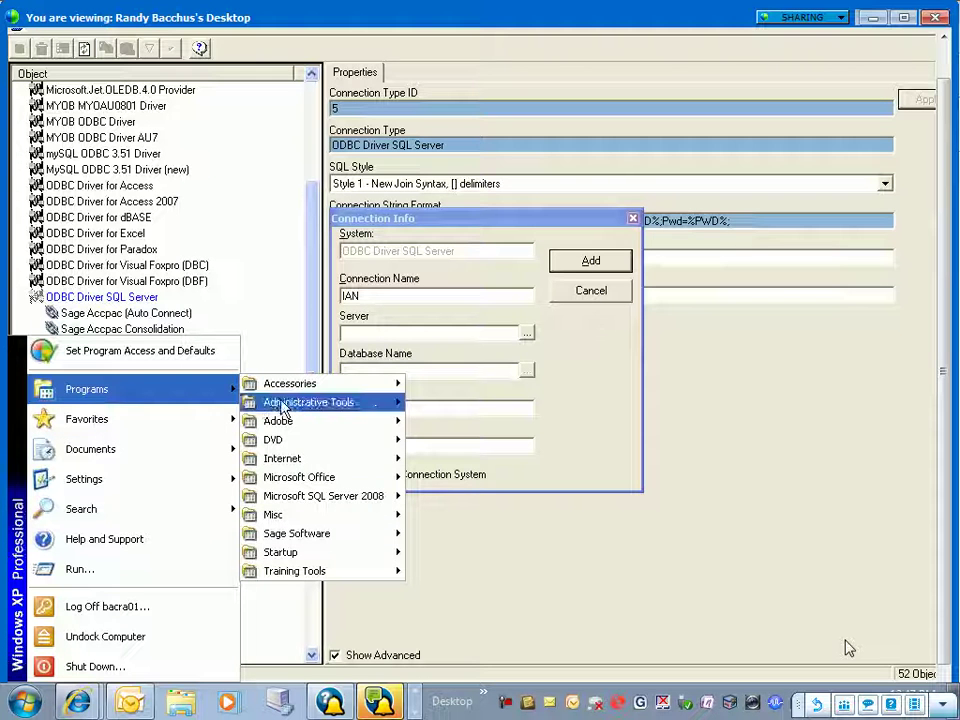
mouse_move(297, 501)
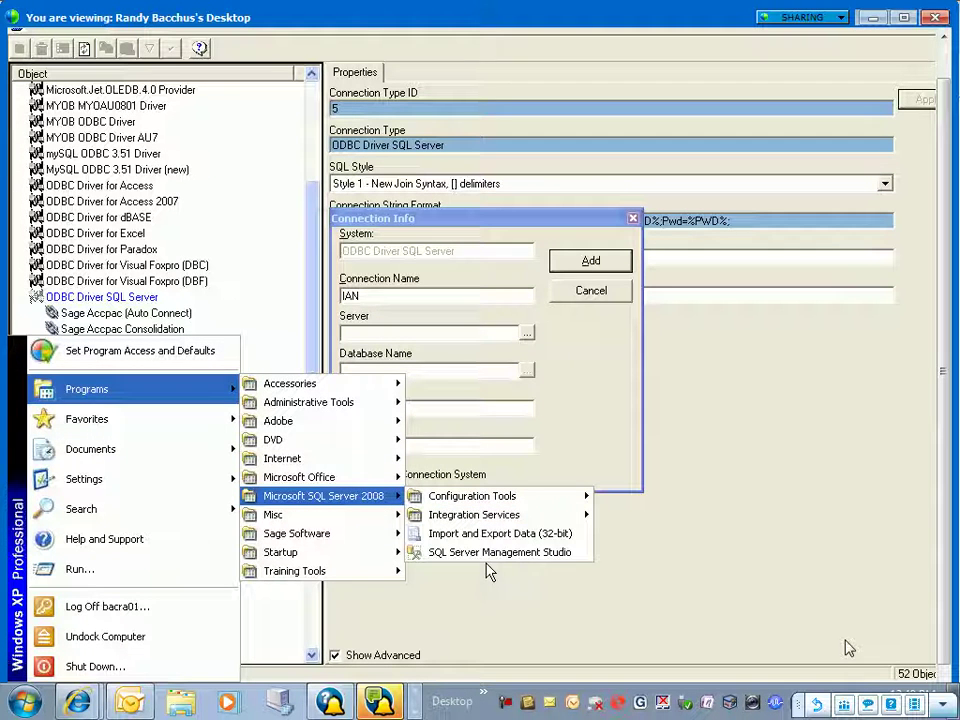
left_click(500, 553)
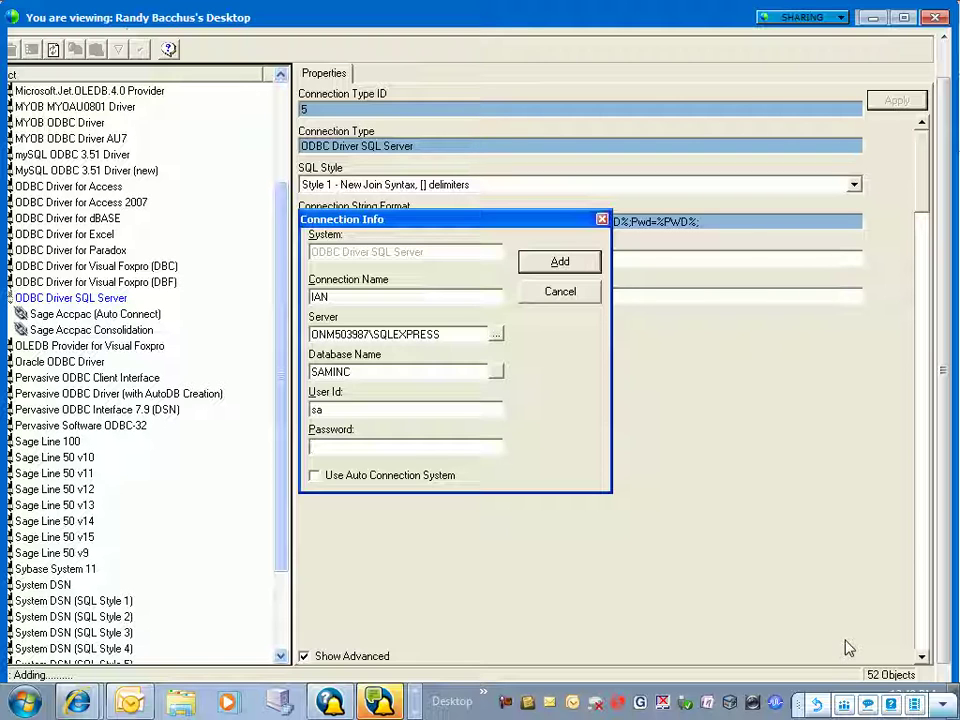
Add the new connection with the Auto Connection System enabled and run a connection check on it
left_click(314, 476)
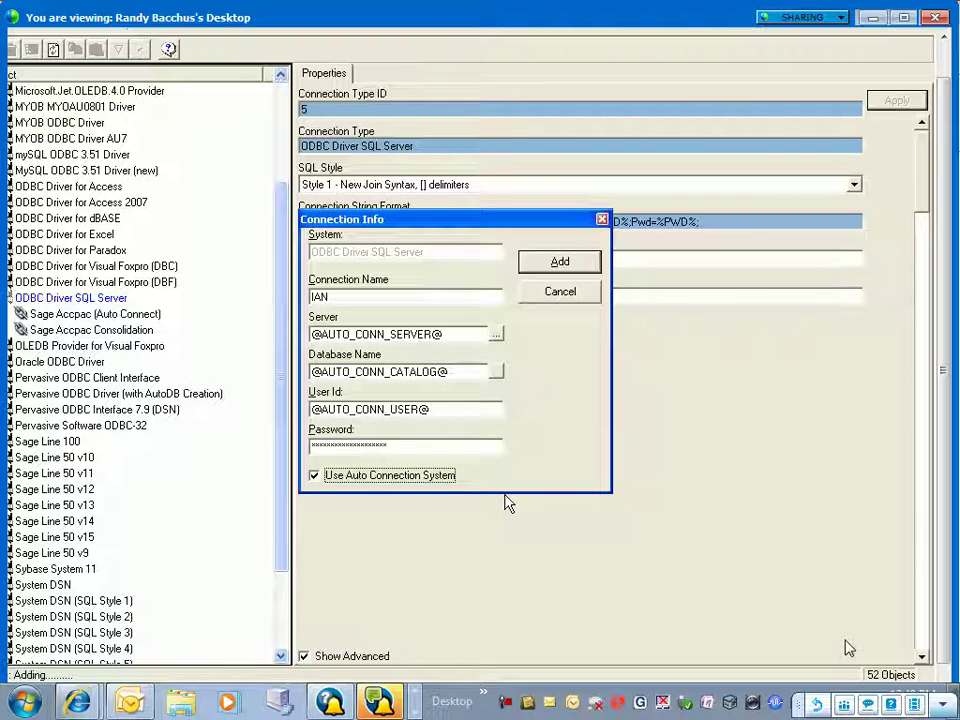
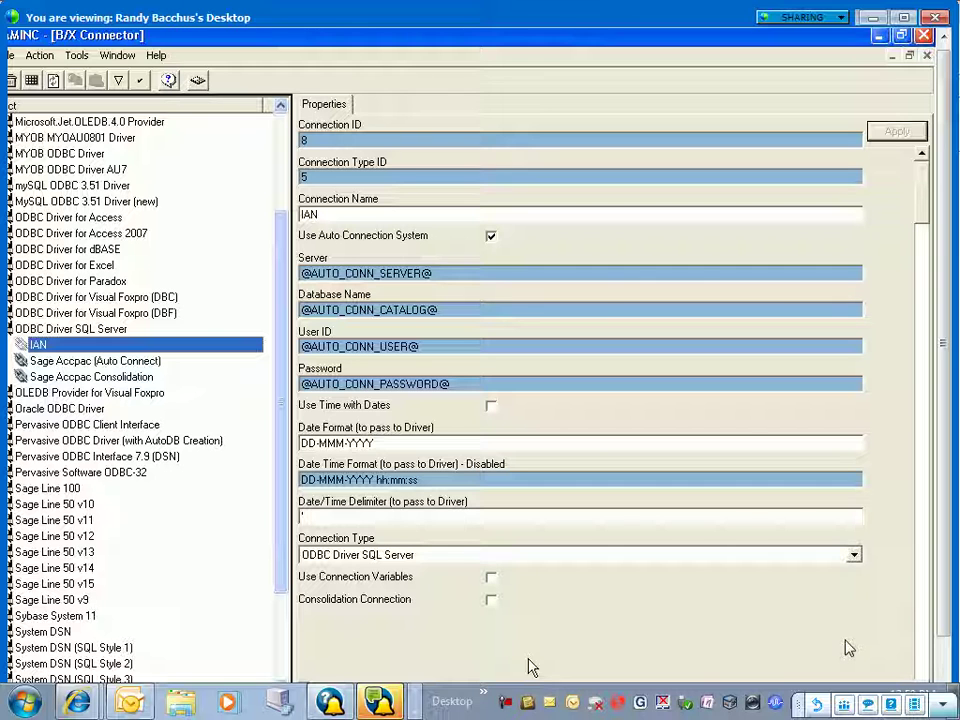
right_click(54, 355)
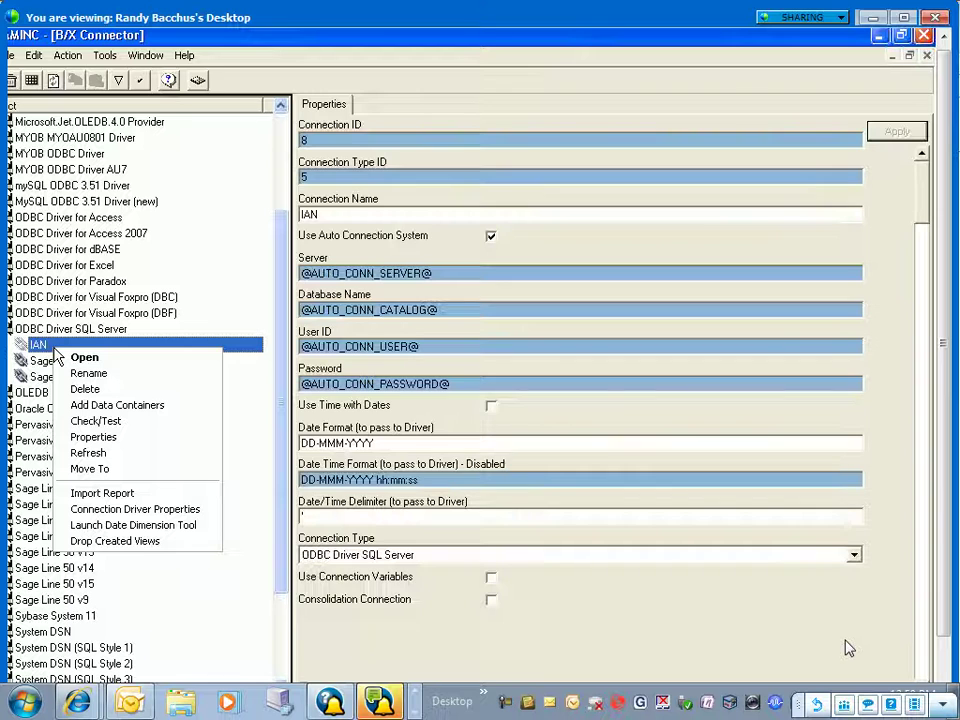
left_click(110, 424)
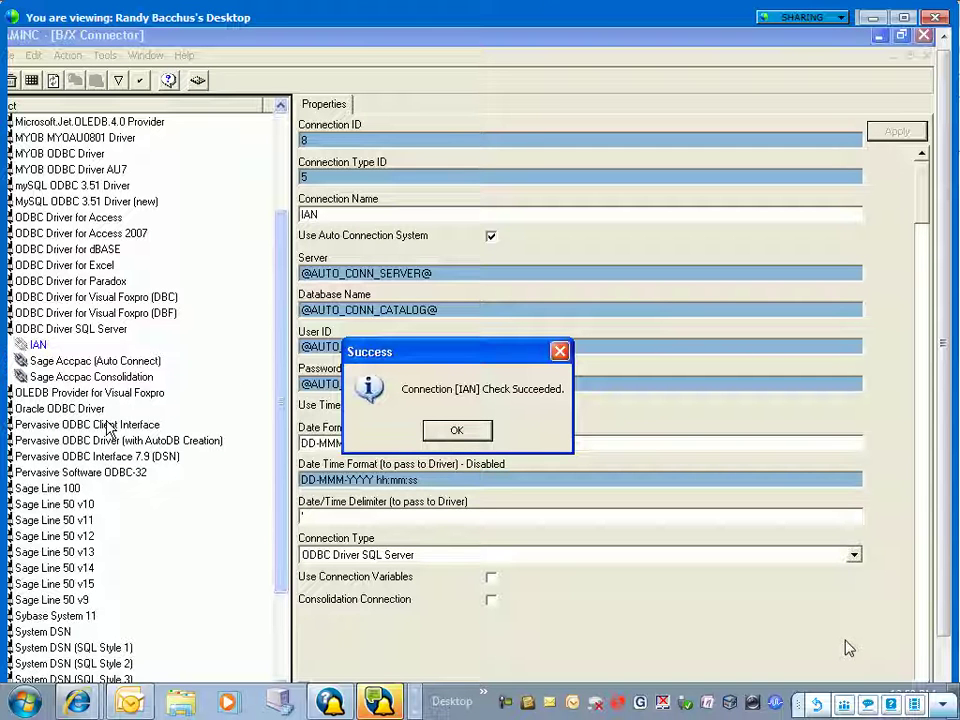
left_click(452, 431)
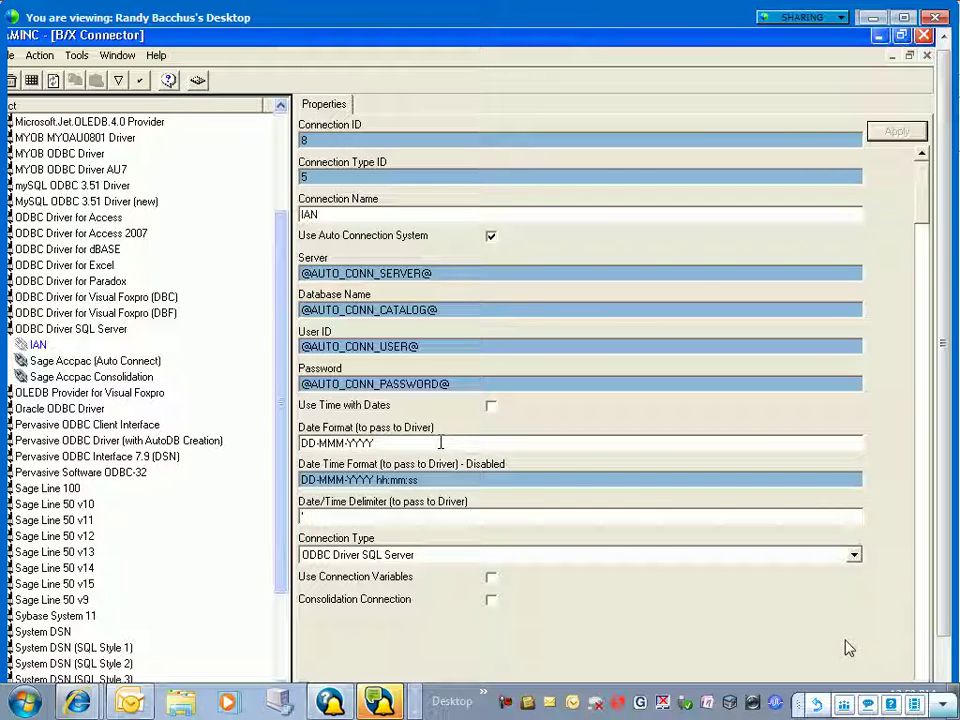
Start adding data containers to the newly created SQL Server connection, choosing Table as the container type
left_click(34, 362)
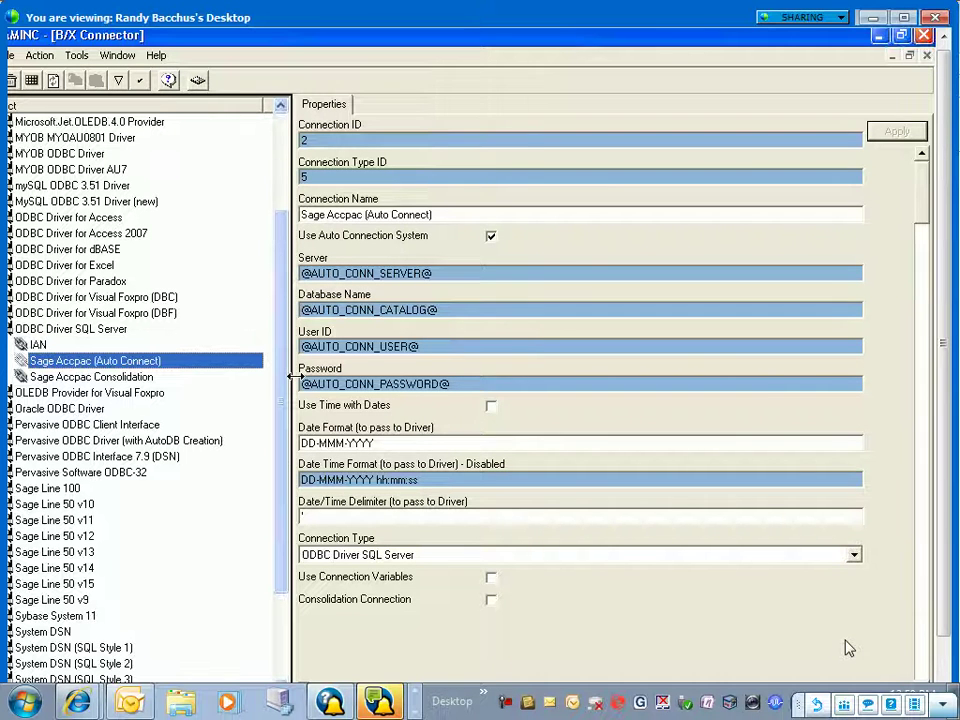
left_click(40, 345)
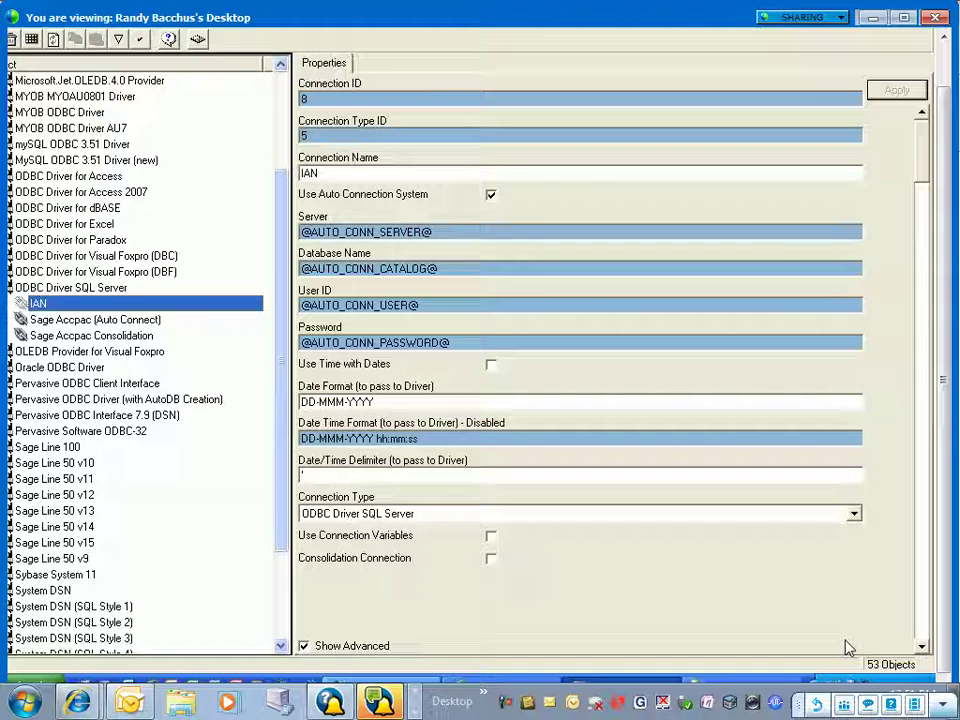
right_click(59, 305)
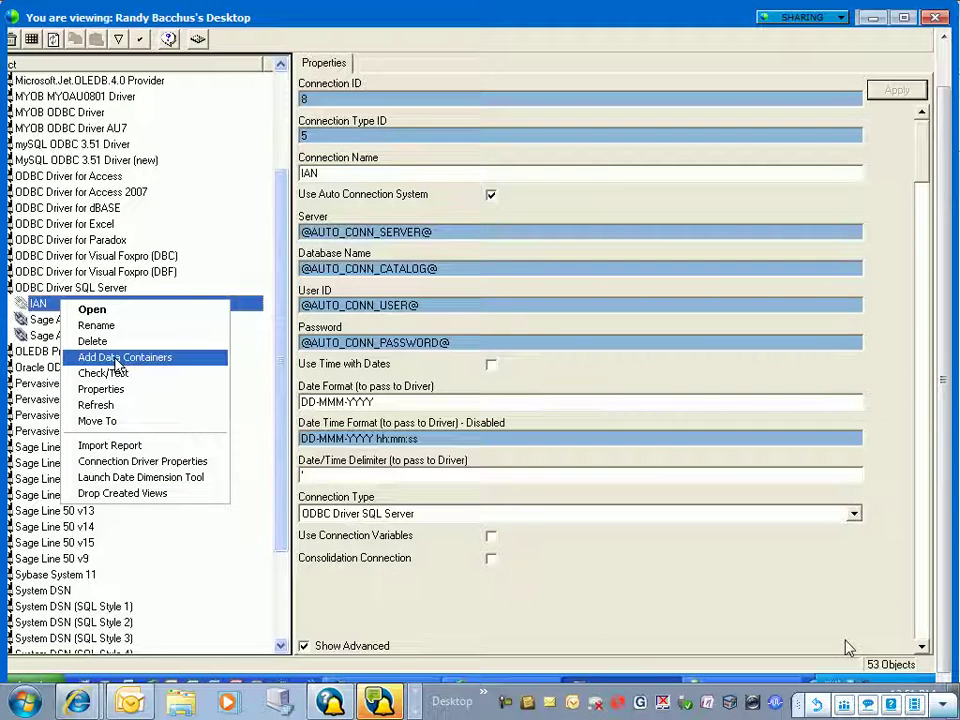
left_click(115, 357)
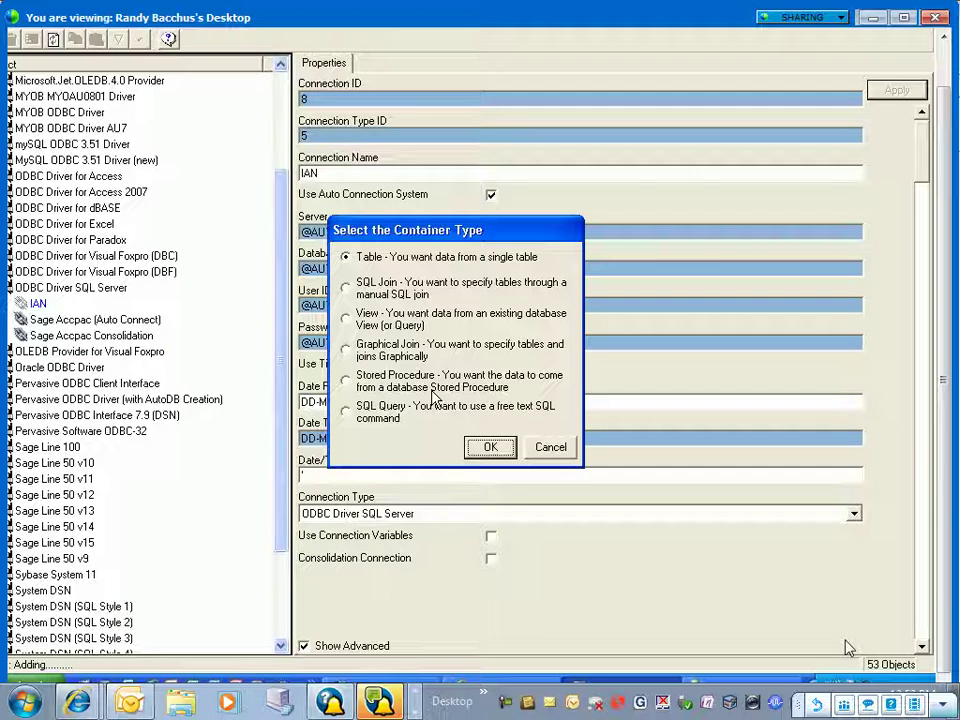
left_click(491, 449)
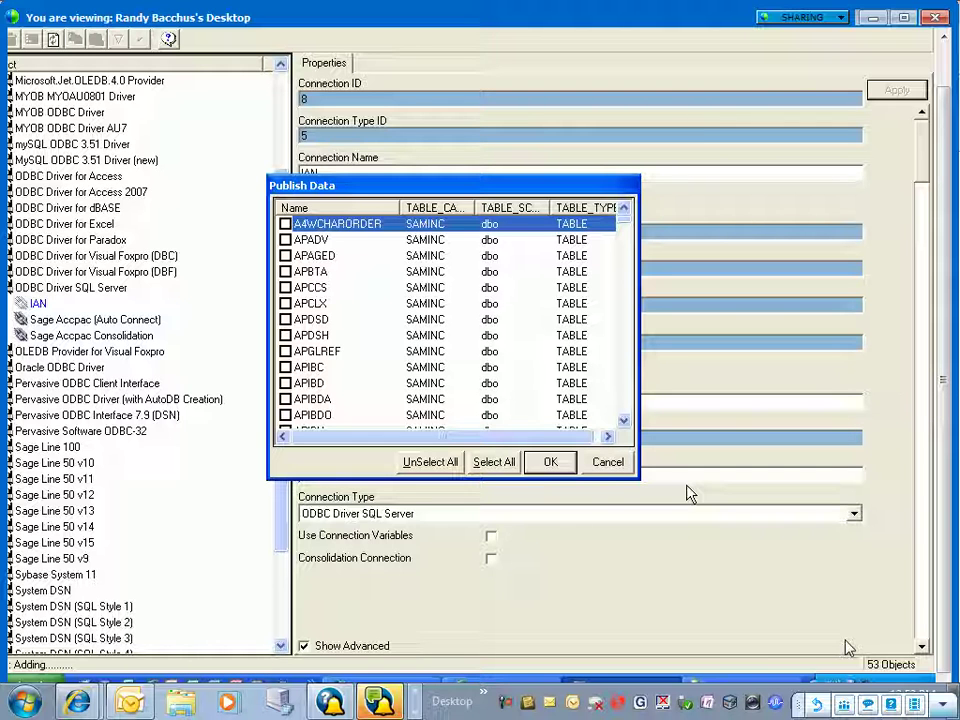
Find the ARCUS table in the SAMINC table list and publish it as a data container
left_click(625, 425)
double_click(625, 425)
left_click_drag(625, 425, 625, 425)
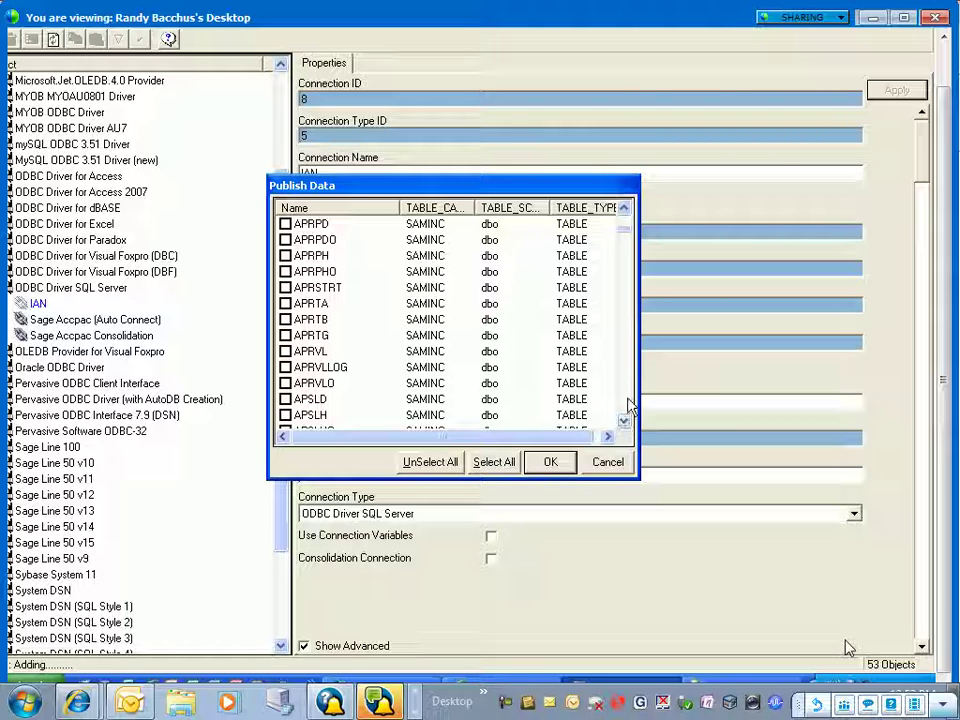
left_click(624, 235)
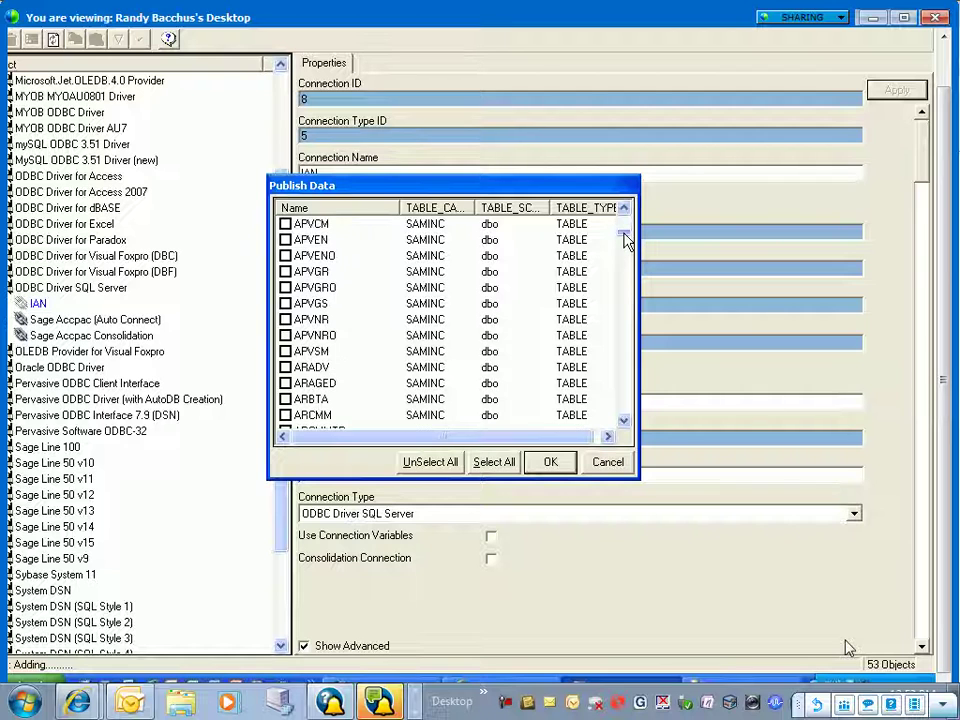
left_click(625, 247)
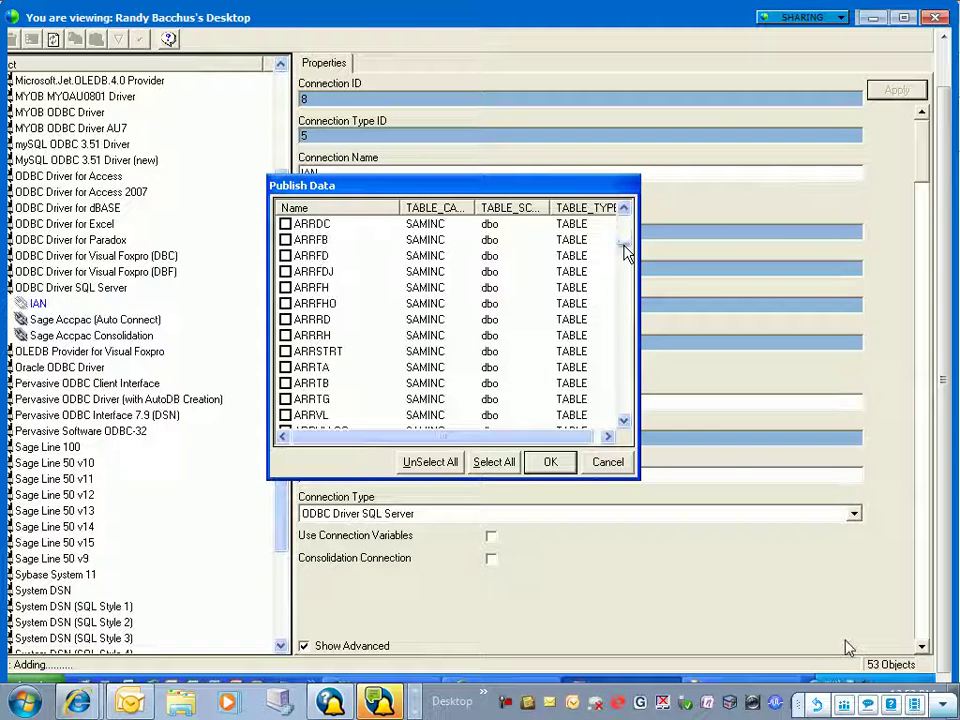
mouse_move(625, 257)
left_mouse_down()
mouse_move(629, 287)
mouse_move(631, 243)
left_mouse_up()
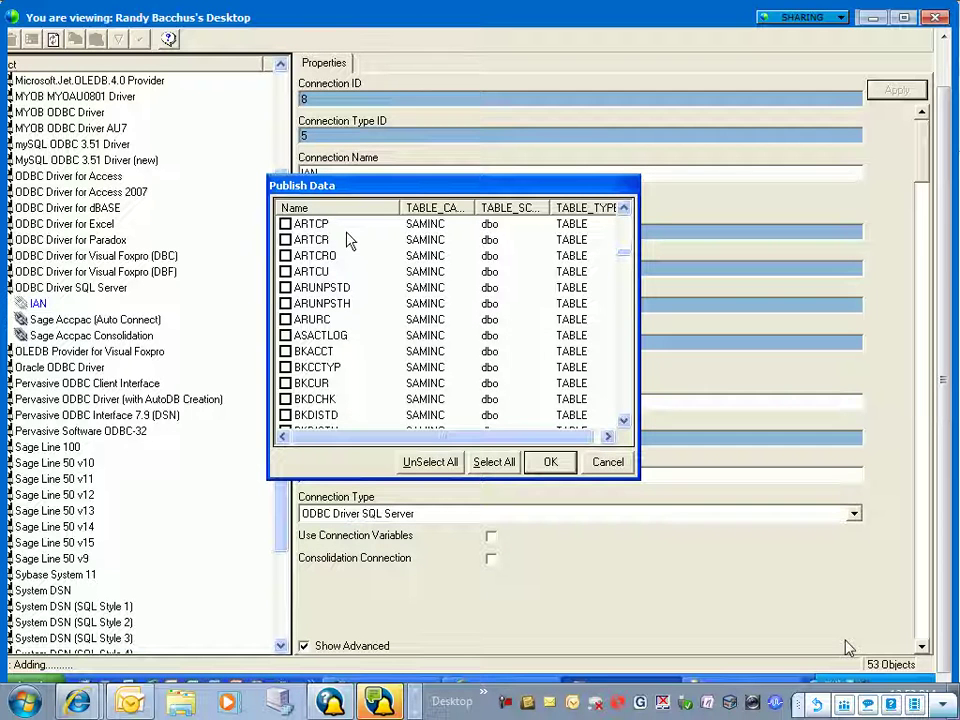
left_click(622, 210)
left_click(622, 210)
left_click(622, 210)
left_click(622, 210)
left_click(622, 210)
left_click(622, 210)
left_click(622, 211)
left_click(622, 211)
left_click(622, 210)
left_click(622, 210)
left_click(622, 210)
left_click(622, 210)
left_click(622, 210)
left_click(622, 210)
left_click(622, 210)
left_click(622, 210)
left_click(622, 210)
left_click(622, 210)
left_click(622, 210)
left_click(622, 210)
left_click(622, 210)
left_click(622, 210)
left_click(622, 210)
left_click(622, 210)
left_click(622, 210)
left_click(622, 210)
left_click(622, 210)
left_click(622, 210)
left_click(622, 210)
left_click(622, 210)
left_click(622, 210)
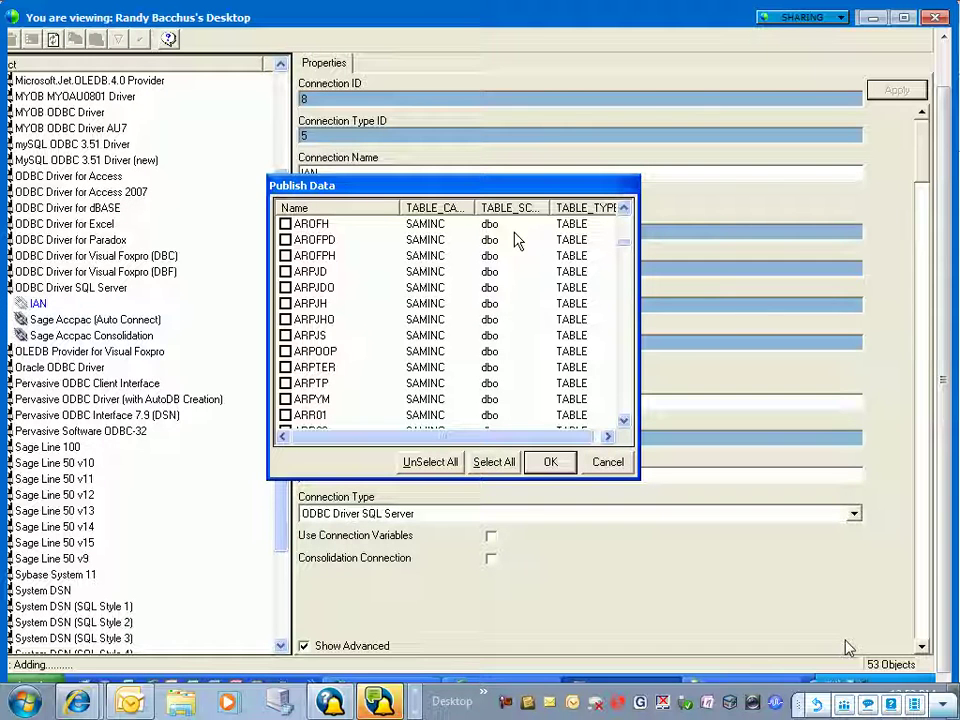
left_click(623, 210)
left_click(623, 210)
left_click(623, 210)
left_click(623, 210)
left_click(623, 210)
left_click(623, 210)
left_click(623, 210)
left_click(623, 210)
left_click(623, 210)
double_click(623, 210)
double_click(623, 210)
double_click(623, 210)
double_click(623, 210)
left_click(623, 210)
double_click(623, 210)
left_click(623, 210)
double_click(623, 210)
double_click(623, 210)
left_click(623, 210)
left_click(623, 210)
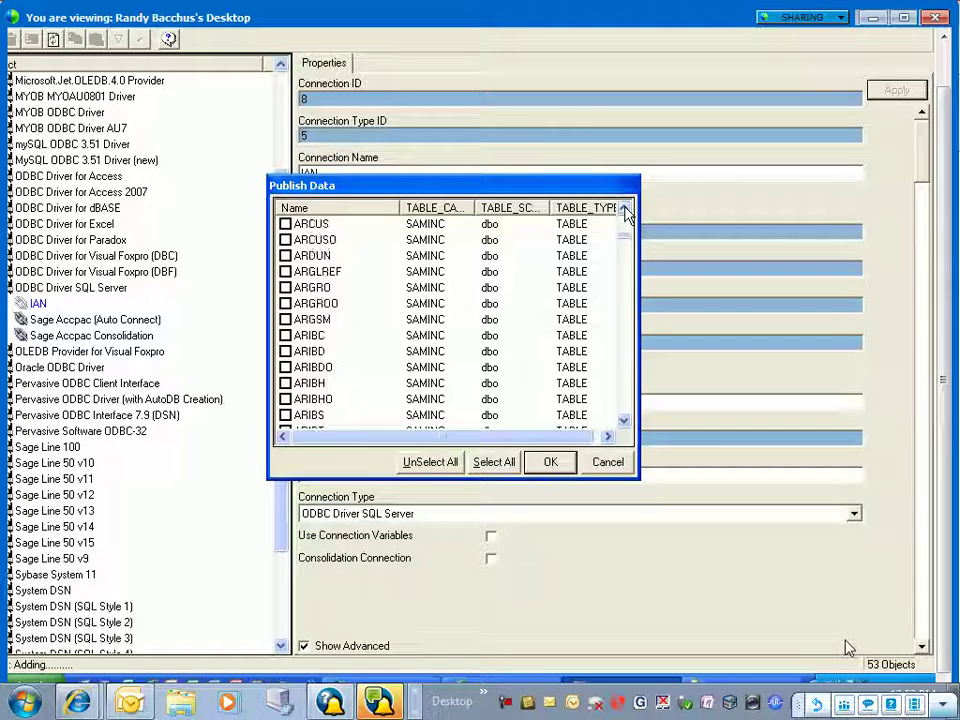
left_click(338, 223)
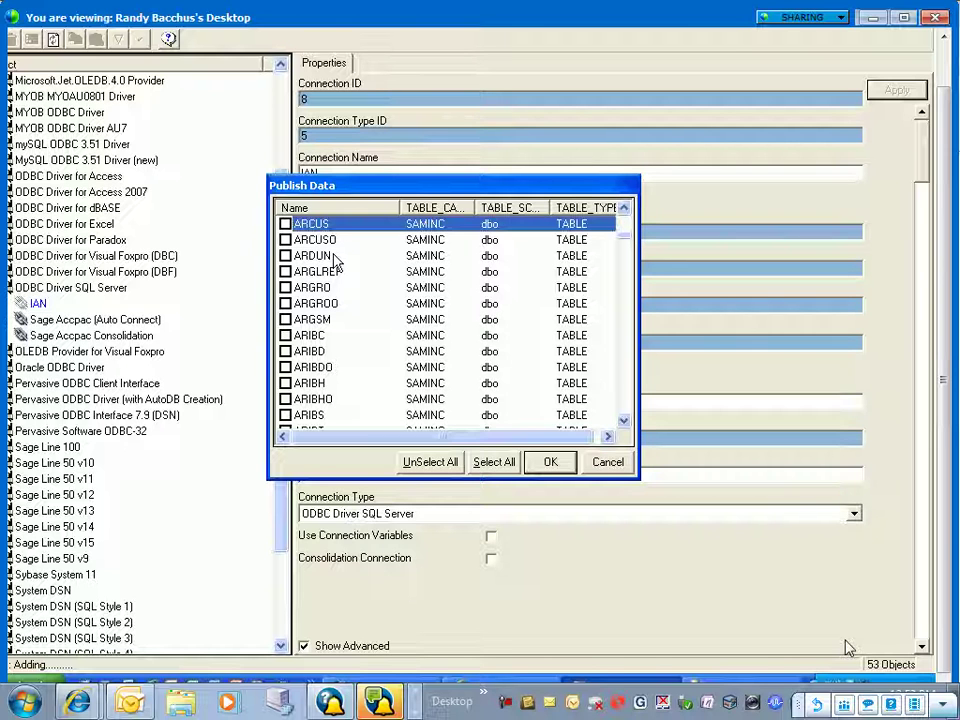
key("F2")
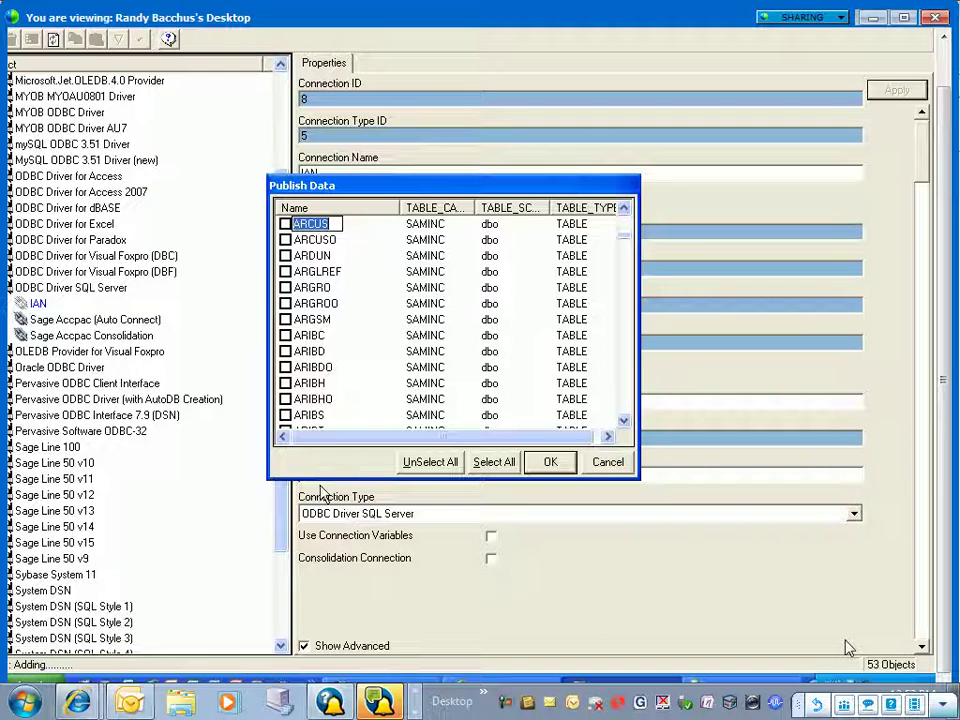
left_click(285, 224)
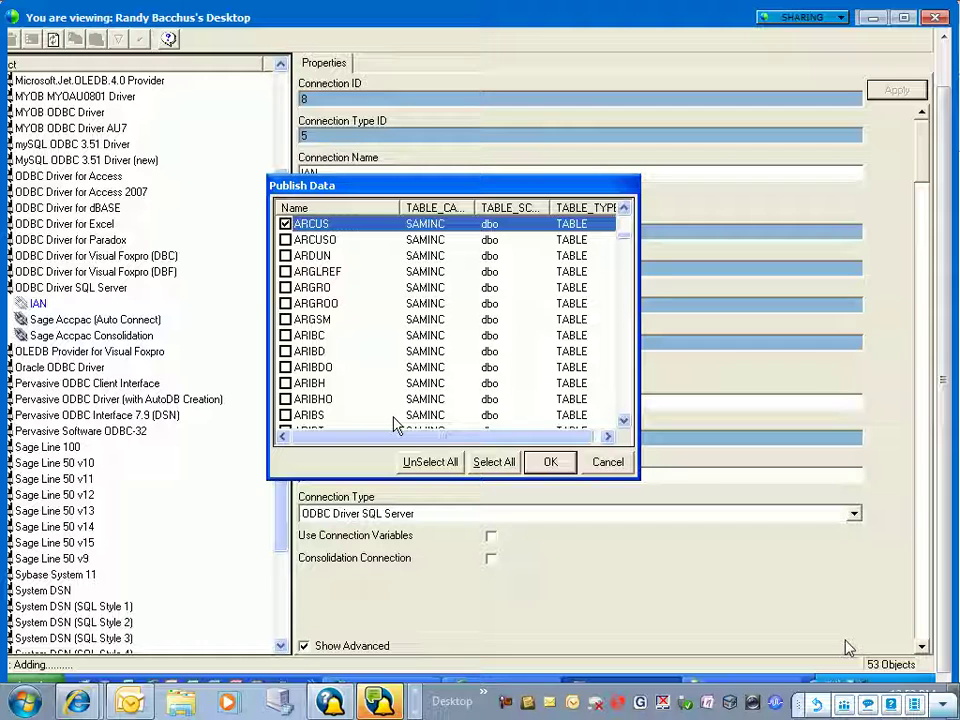
left_click(552, 470)
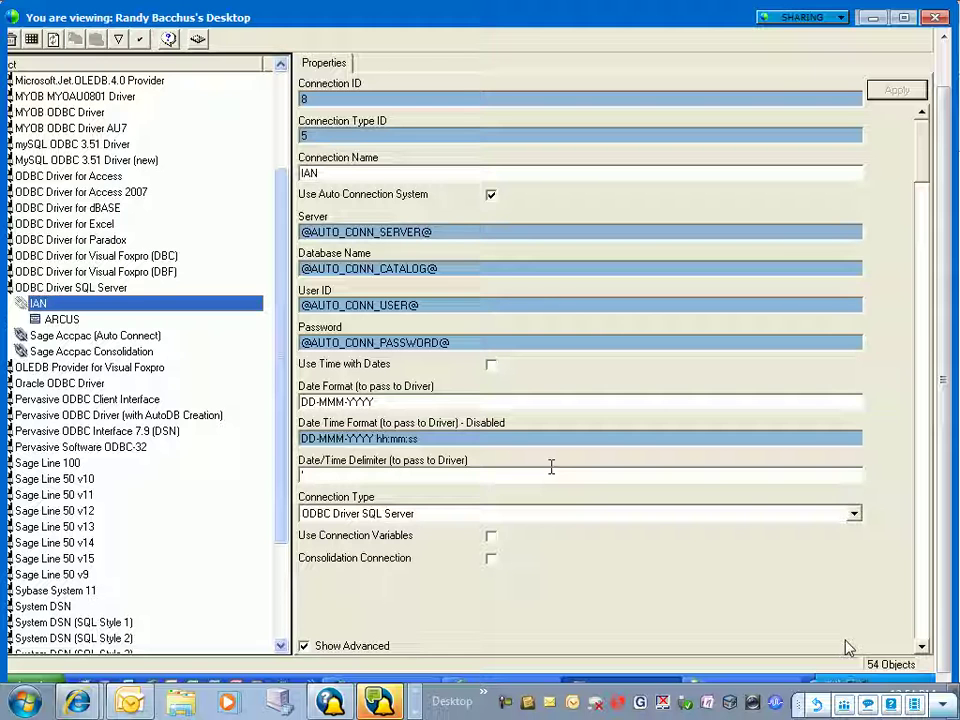
Start adding expressions to the ARCUS container, choosing Data Field(s) as the expression type
left_click(78, 321)
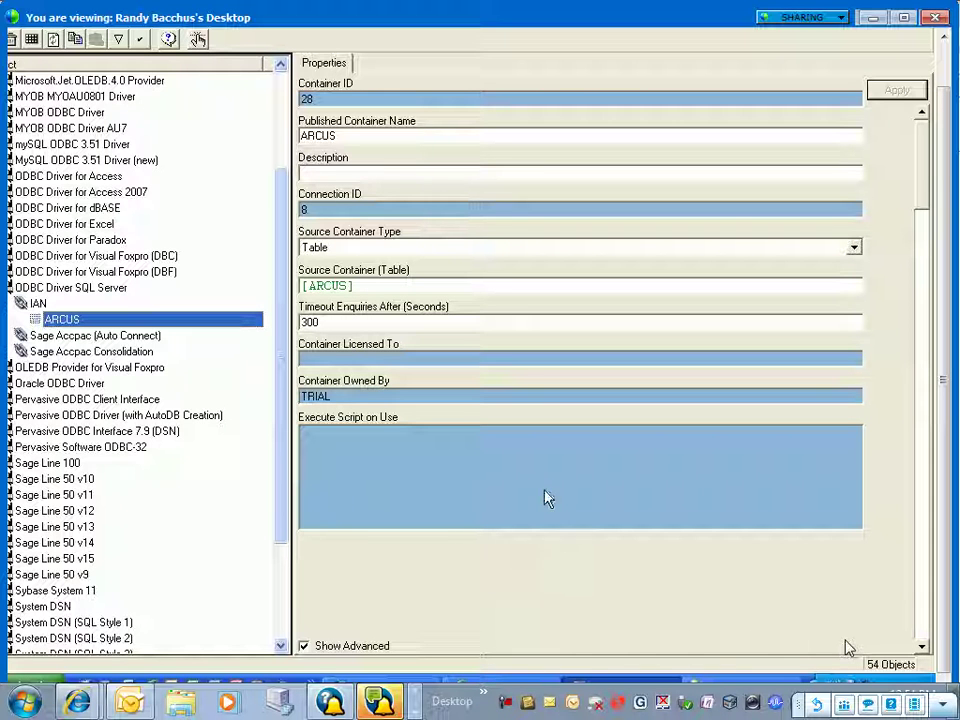
right_click(70, 326)
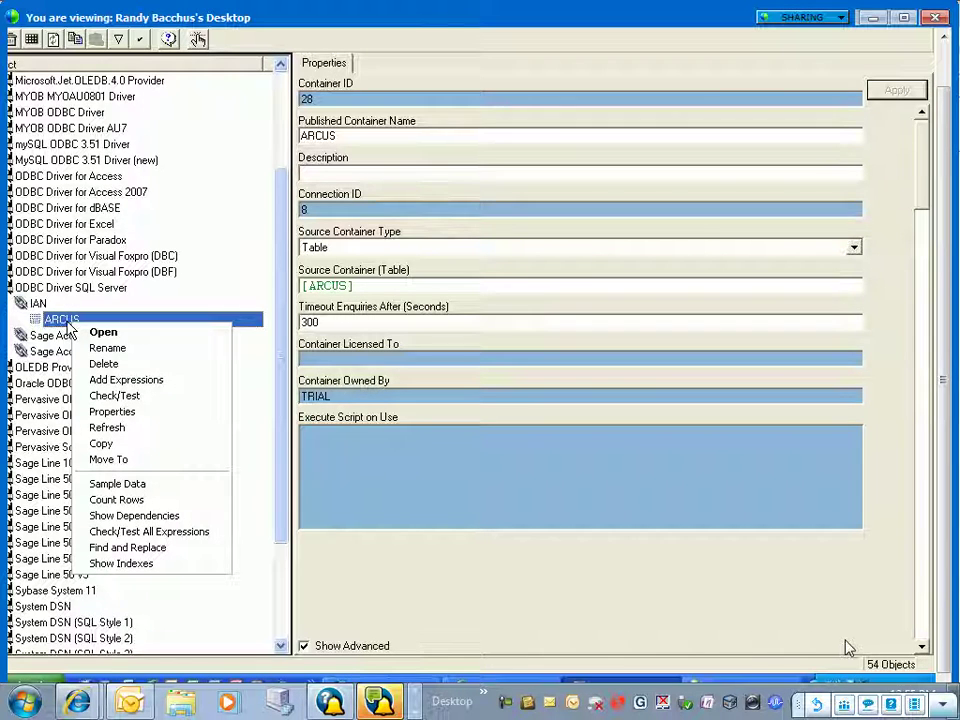
left_click(131, 393)
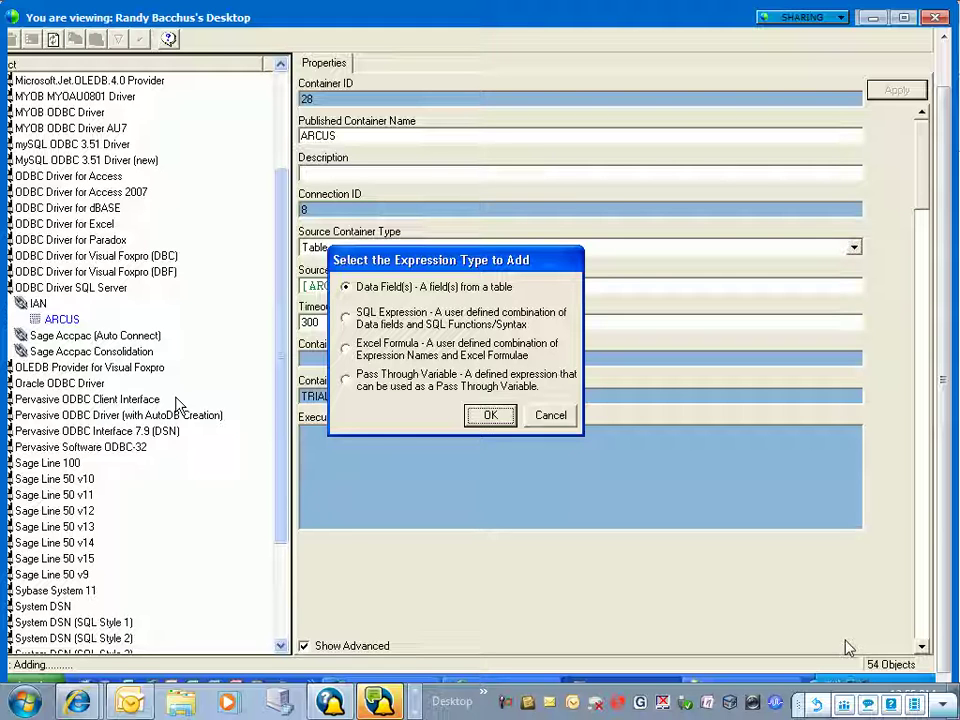
left_click(349, 316)
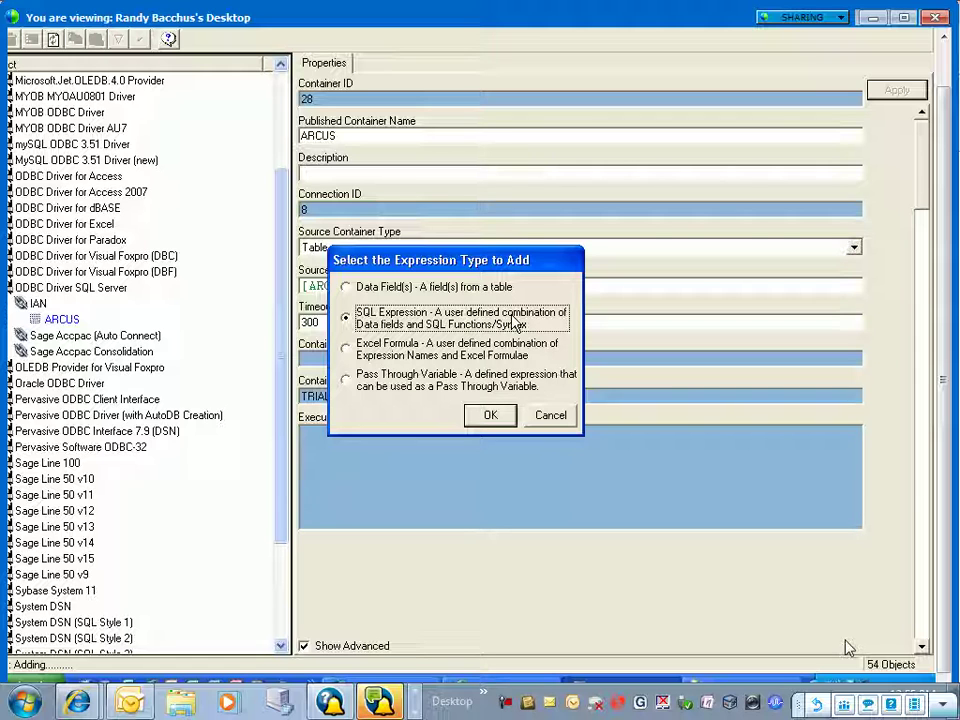
left_click(420, 352)
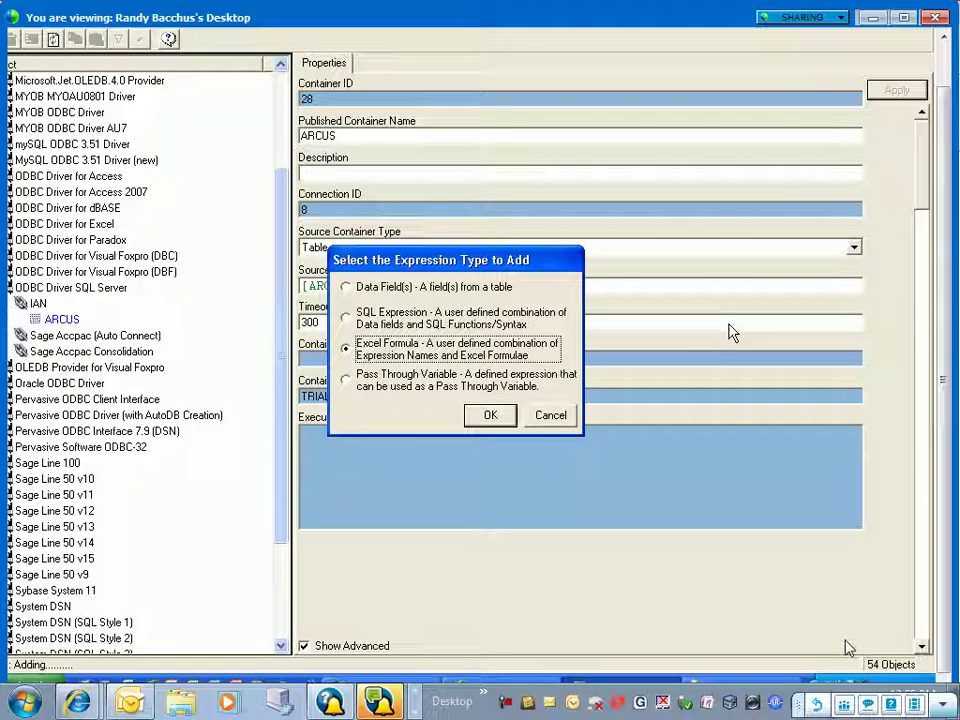
key("Down")
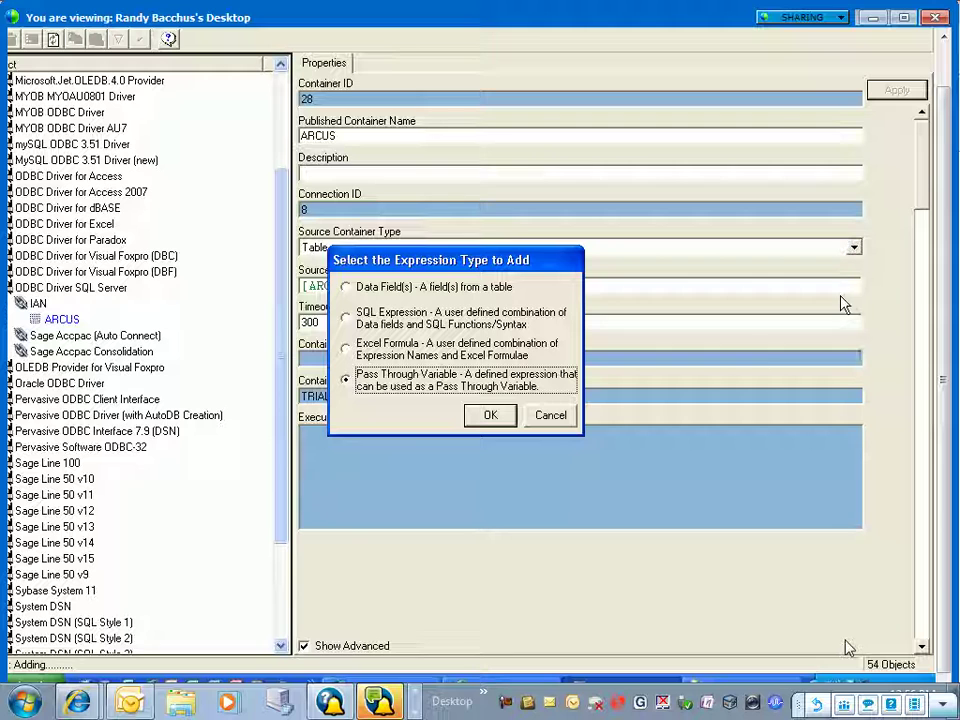
key("Down")
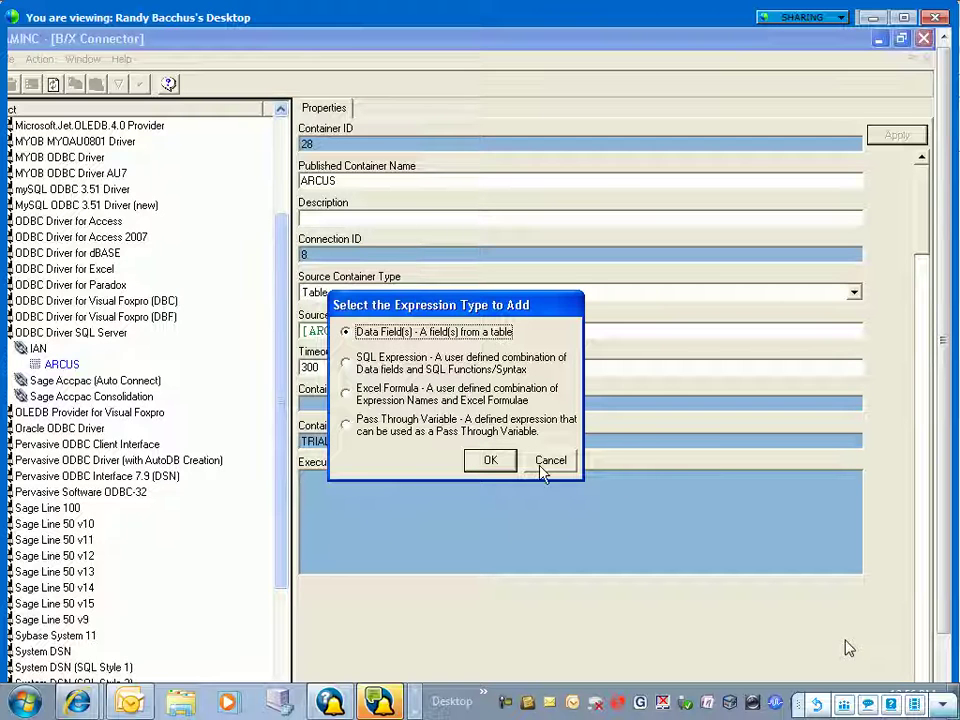
left_click(502, 466)
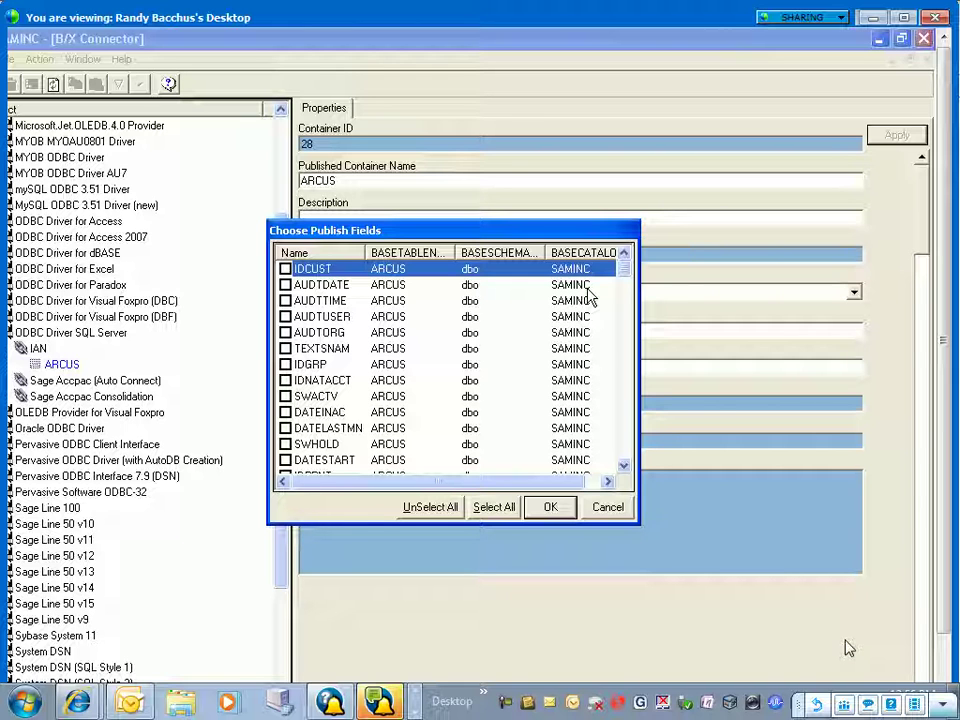
Mark the ARCUS fields IDCUST, NAMECUST, TEXTSTRE1 and TEXTSTRE2 for publishing
left_click(285, 269)
left_click(623, 467)
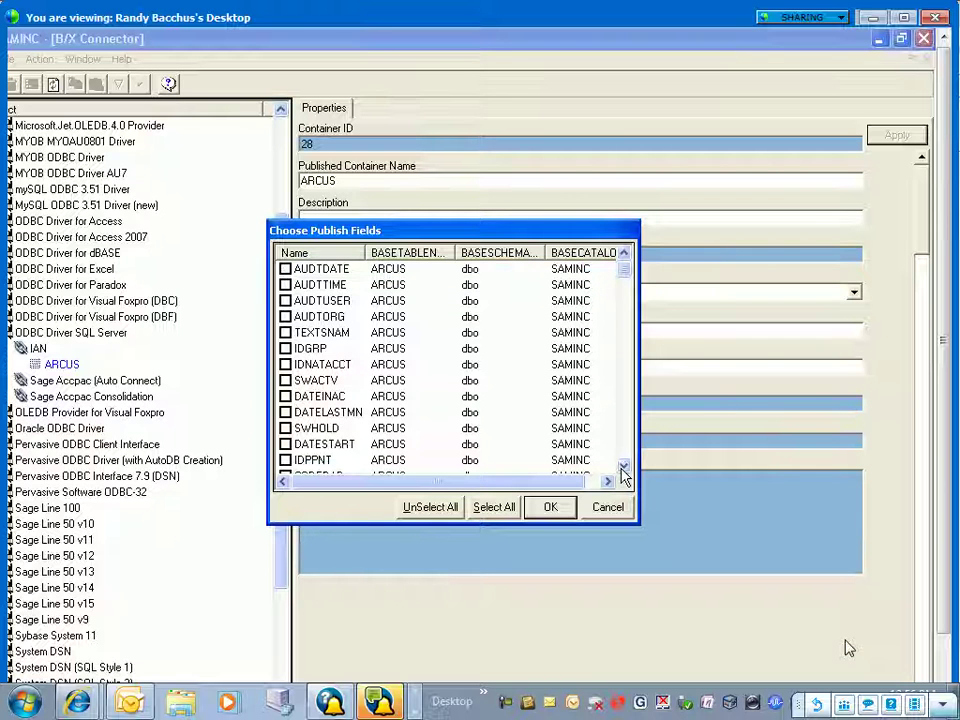
left_click(623, 467)
left_click(623, 467)
left_click(623, 467)
left_click(623, 467)
left_click(623, 467)
left_click(623, 467)
left_click(623, 467)
left_click(623, 467)
left_click(623, 467)
left_click(623, 467)
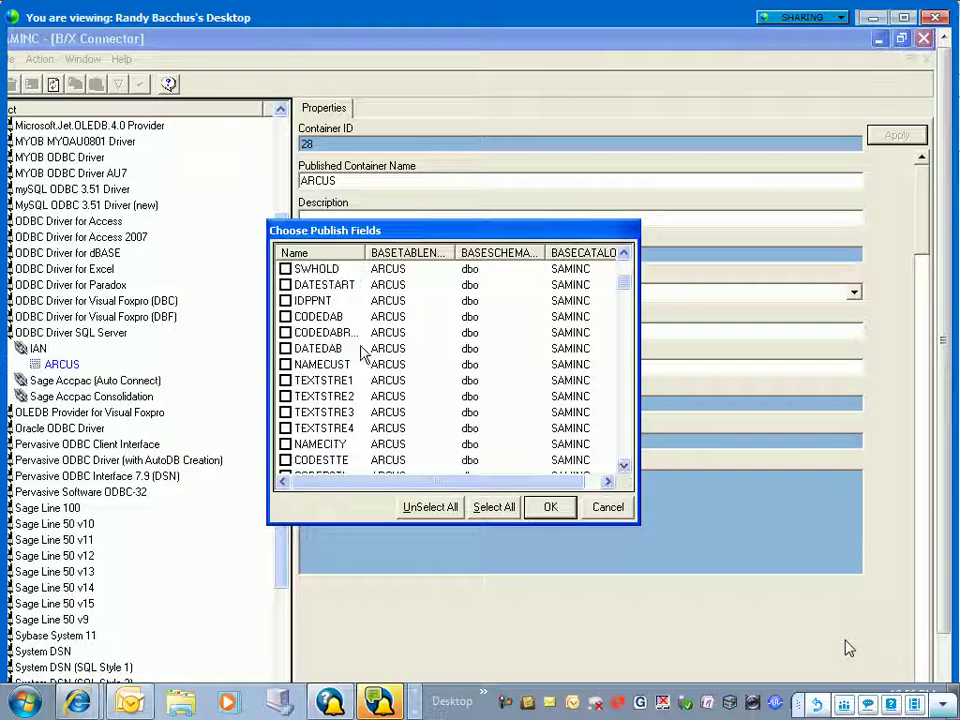
left_click(285, 364)
left_click(285, 380)
left_click(285, 396)
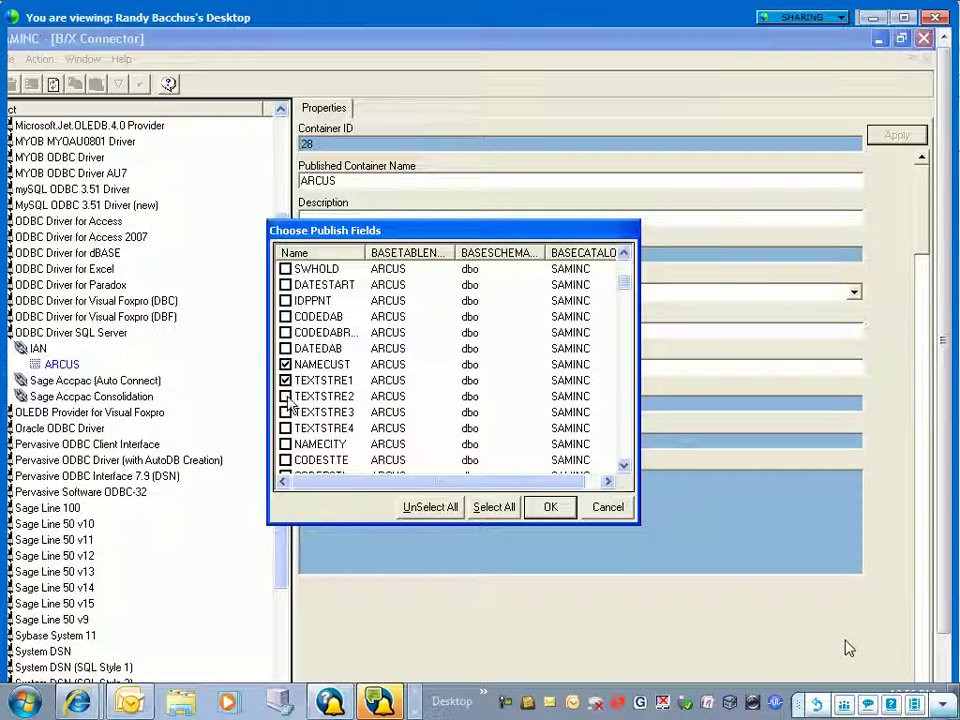
Mark the NAMECITY, CODESTTE and CODEPSTL fields for publishing as well
left_click(285, 444)
scroll(620, 470, "down", 1)
left_click(285, 428)
left_click(285, 444)
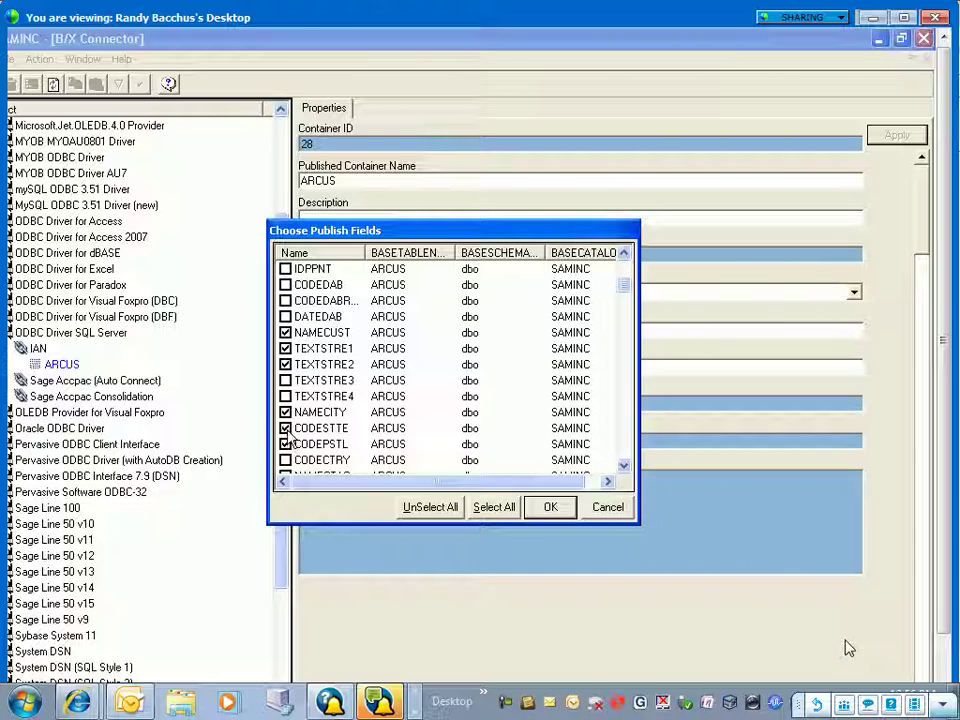
Find the TEXTPHON1 phone field further down the publish list and mark it
left_click(625, 468)
left_click(623, 466)
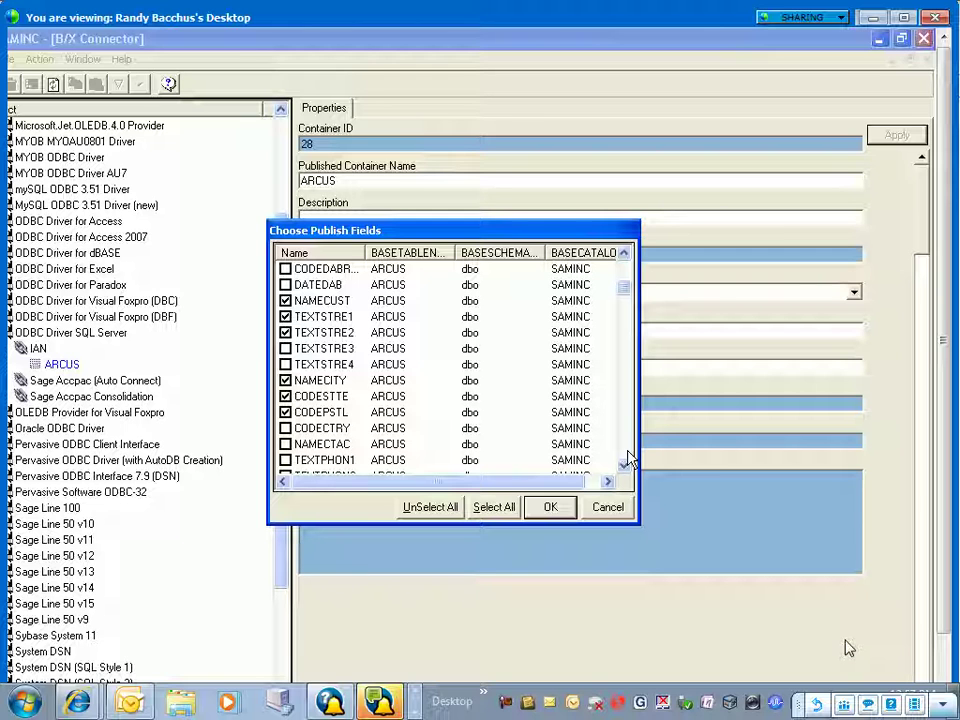
left_click(624, 468)
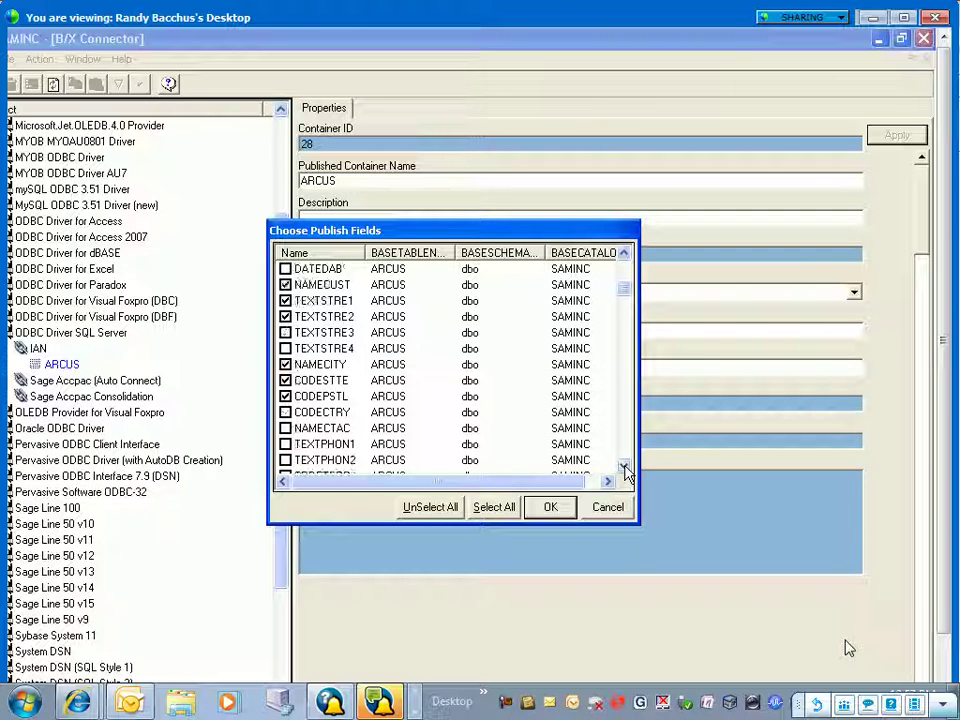
left_click(624, 468)
left_click(624, 468)
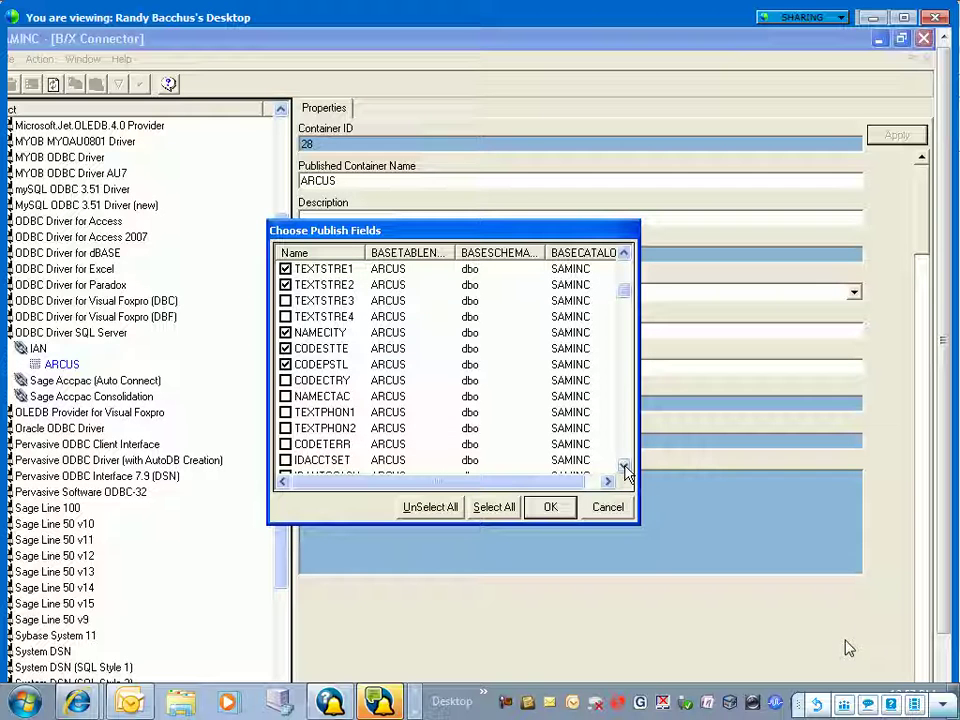
left_click(624, 468)
left_click(624, 468)
left_click(624, 468)
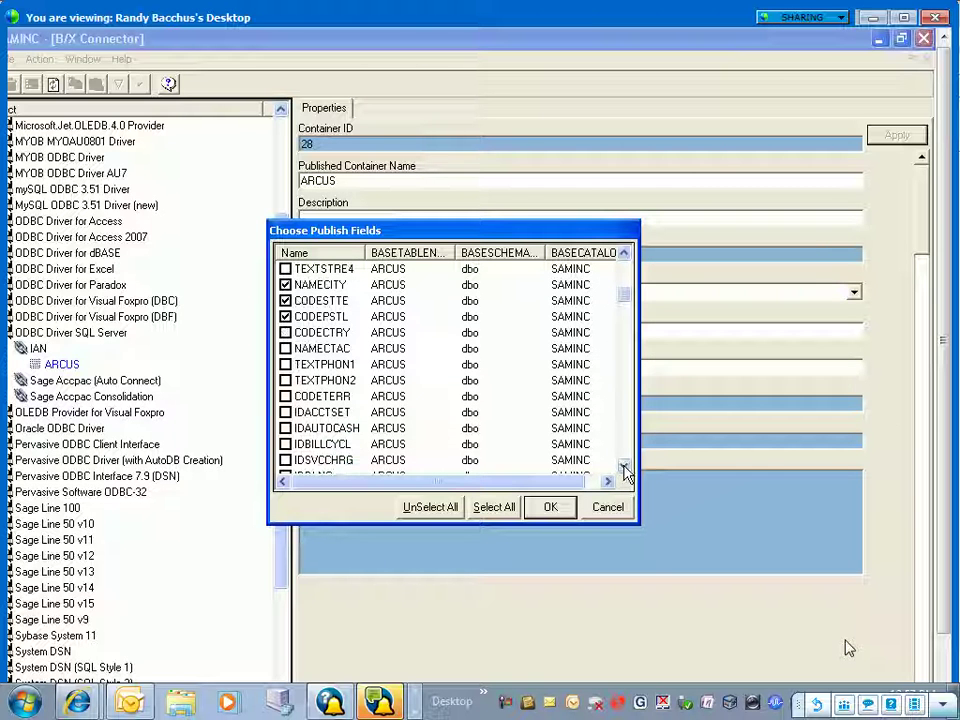
left_click(624, 468)
left_click(286, 348)
Mark the AMTBALDUEH balance field and publish all the marked fields to the ARCUS container
double_click(621, 468)
triple_click(621, 468)
double_click(621, 468)
triple_click(621, 468)
triple_click(621, 468)
triple_click(621, 468)
triple_click(621, 468)
double_click(621, 468)
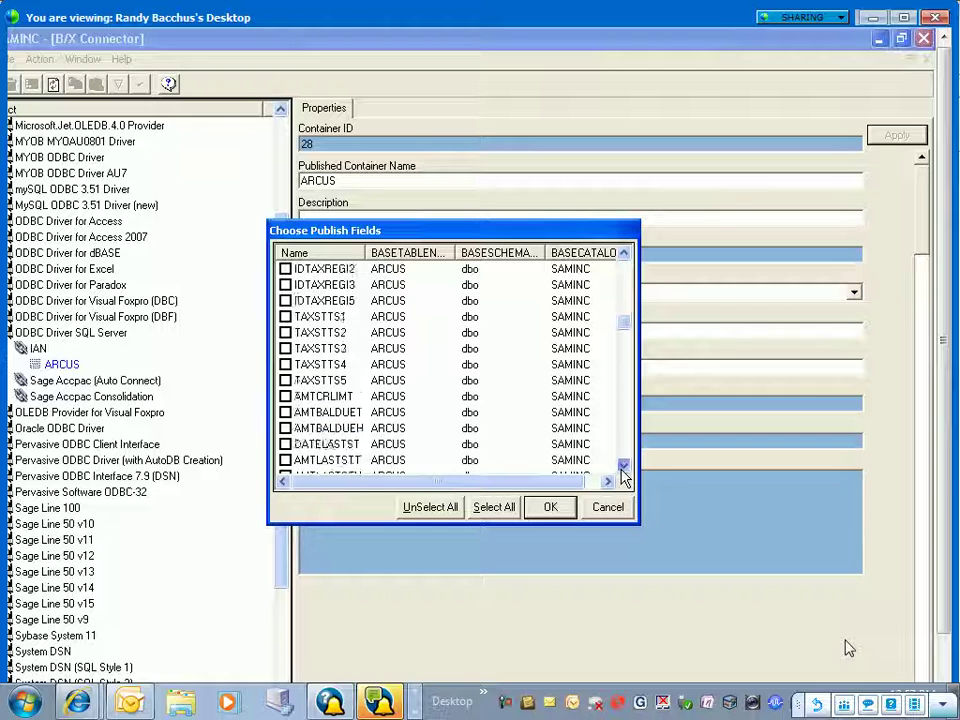
double_click(621, 468)
left_click(621, 468)
left_click(285, 380)
left_click_drag(627, 334, 626, 386)
left_click(553, 508)
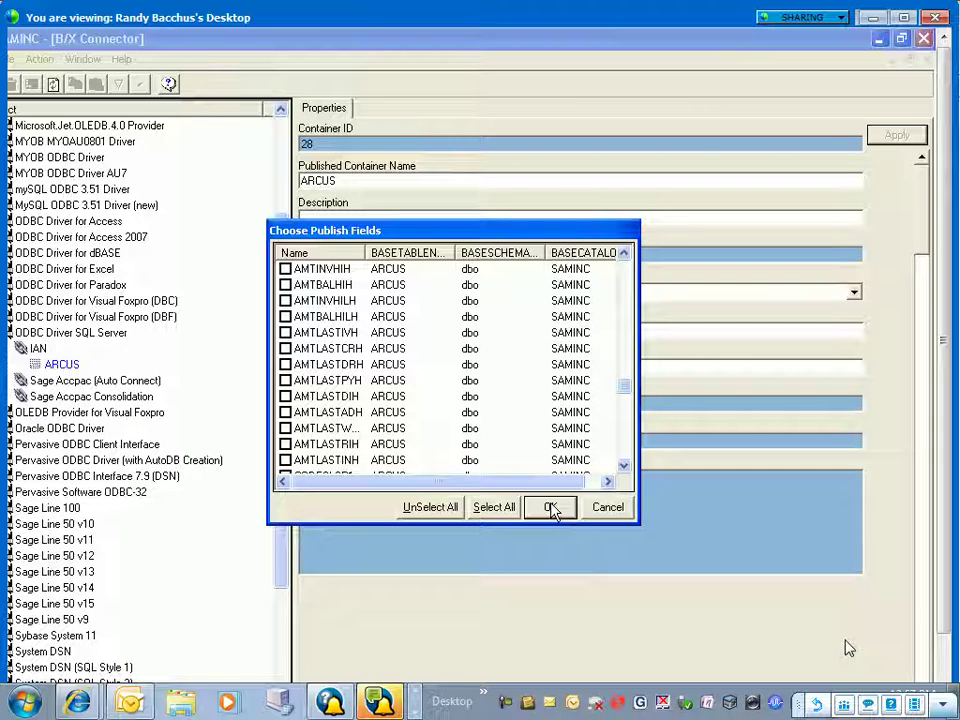
left_click(553, 508)
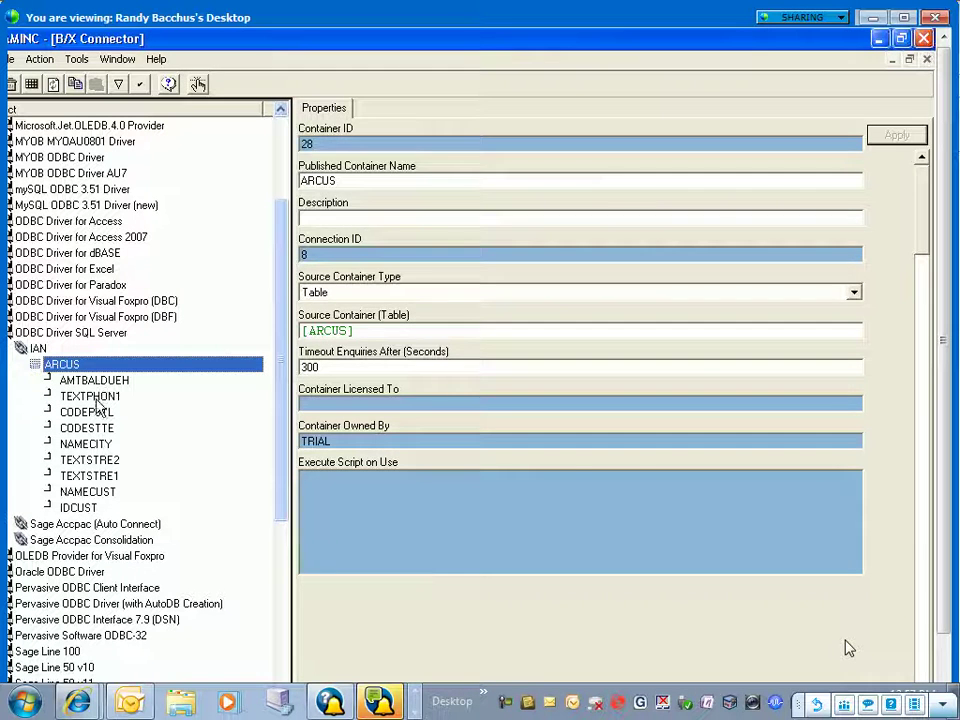
Examine the properties of the published ARCUS expressions, including AMTBALDUEH, TEXTPHON1, CODEPSTL and CODESTTE
key("Down")
key("Down")
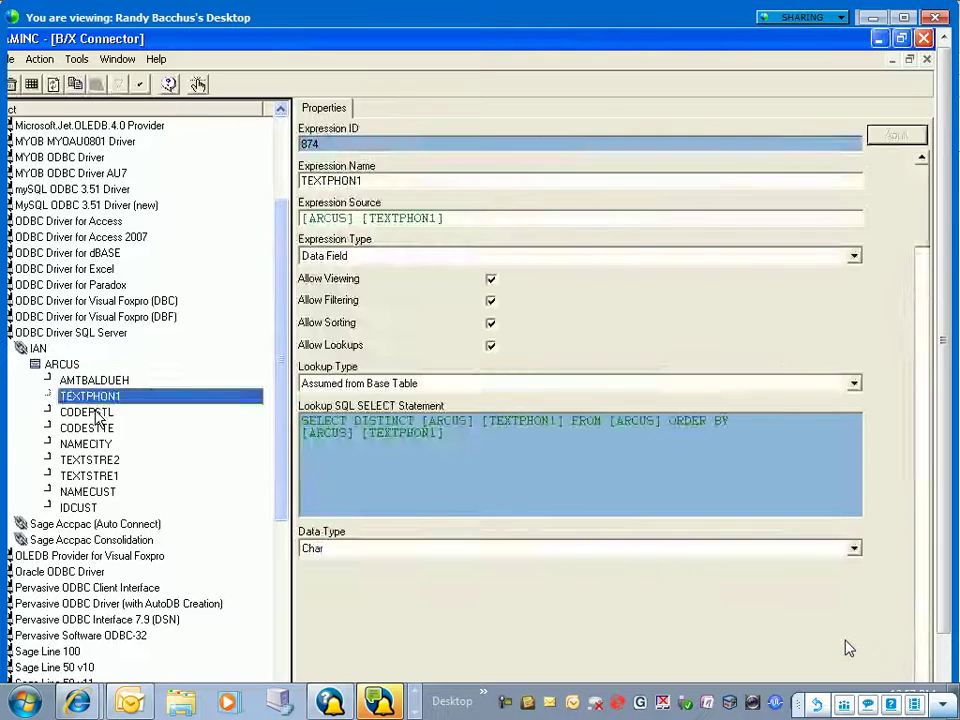
left_click(96, 412)
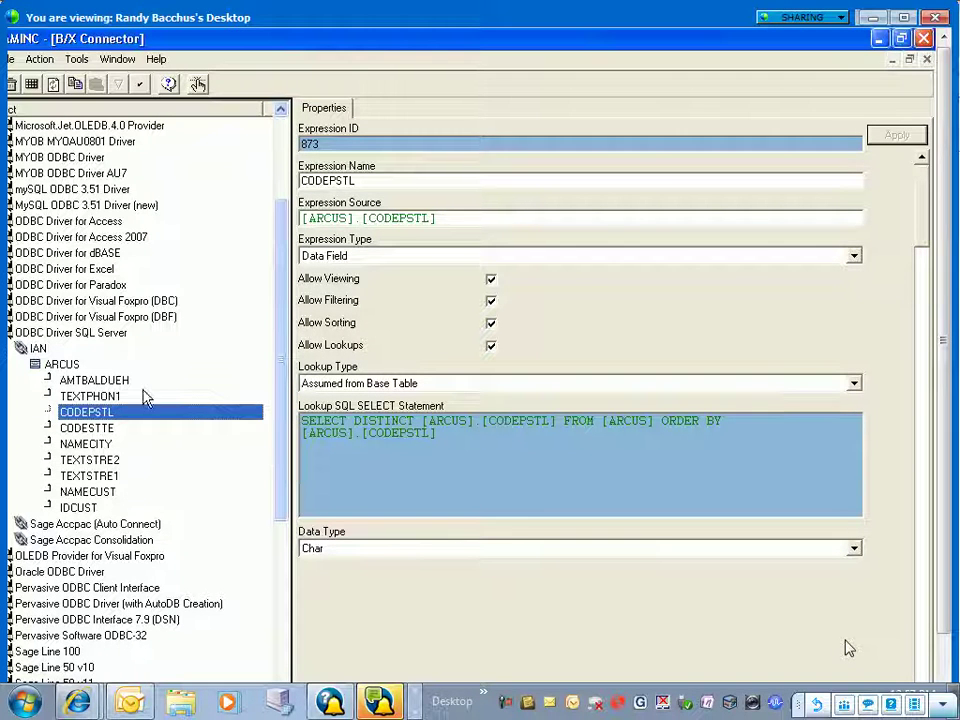
left_click(95, 381)
left_click(106, 397)
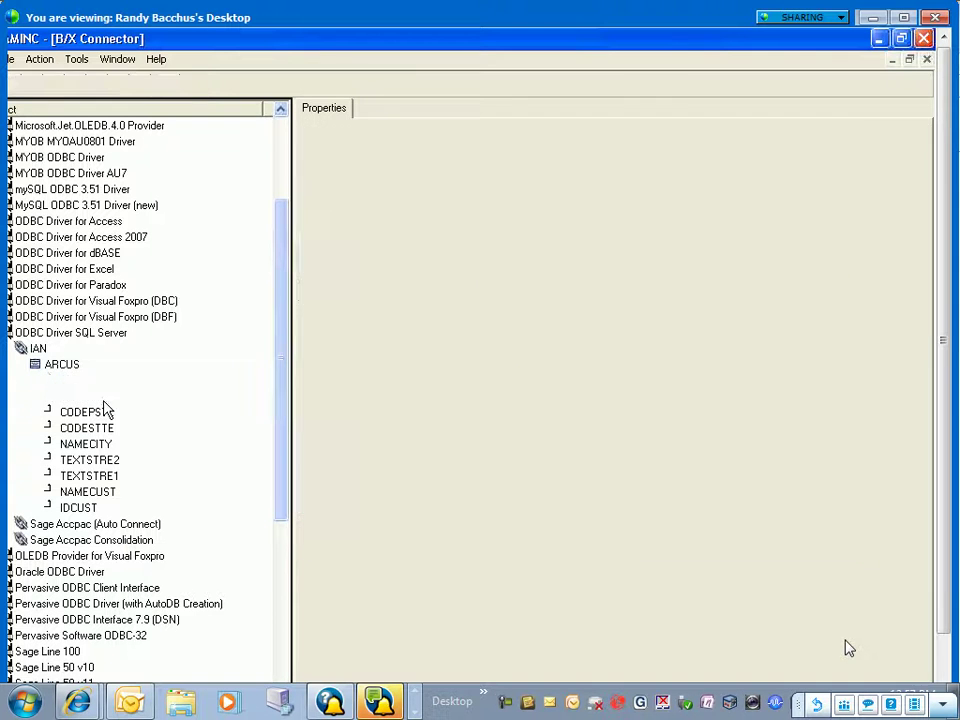
left_click(100, 412)
left_click(103, 428)
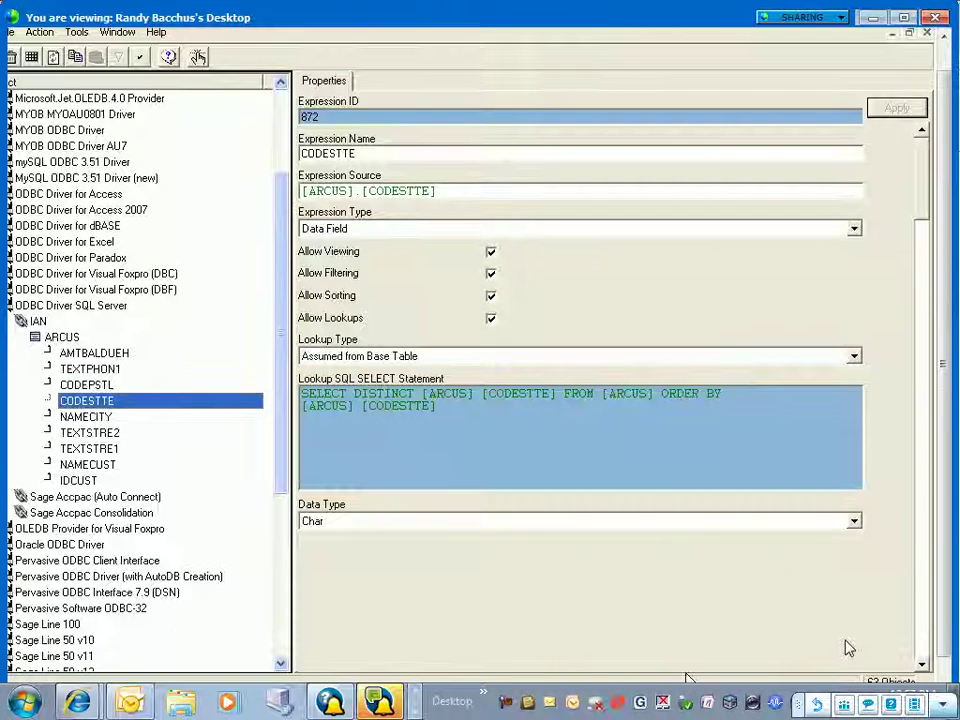
left_click(92, 368)
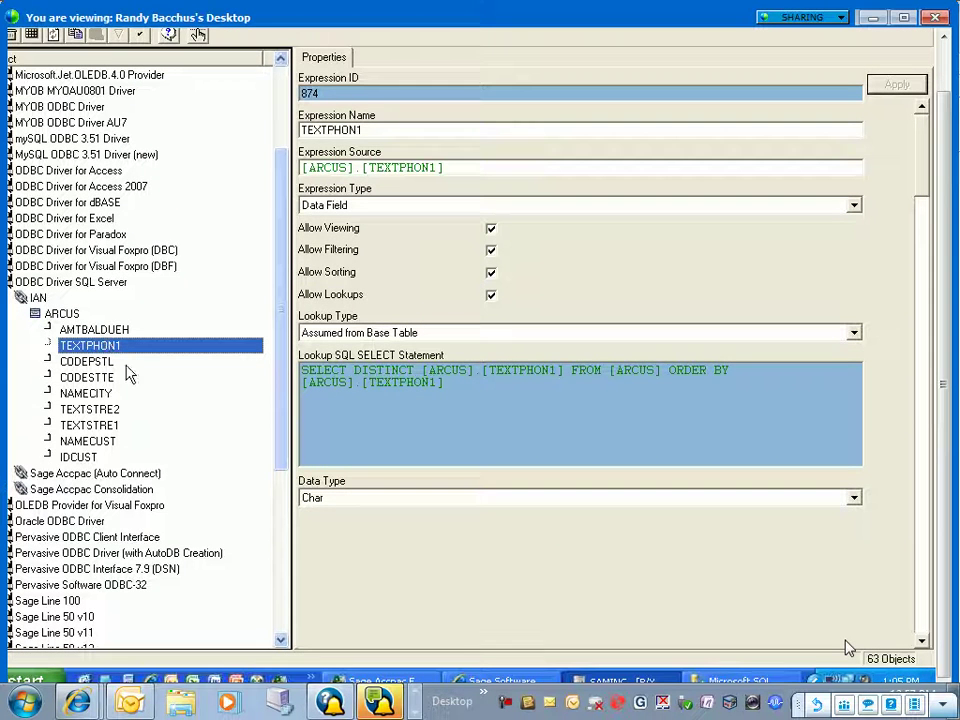
Rename the AMTBALDUEH expression under ARCUS as Balance
key("Up")
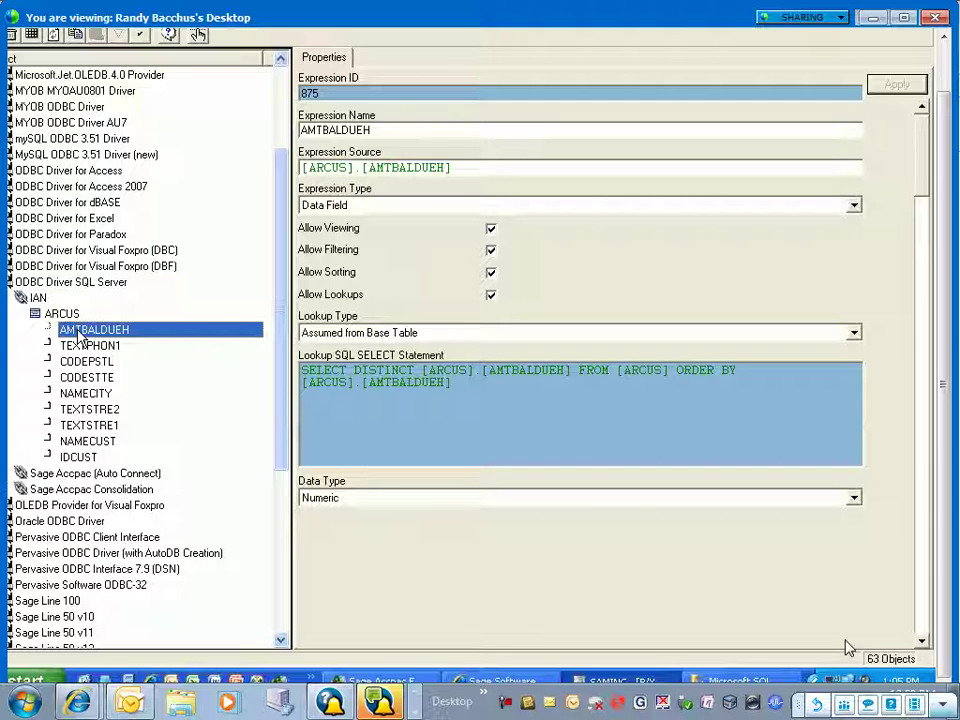
key("Delete")
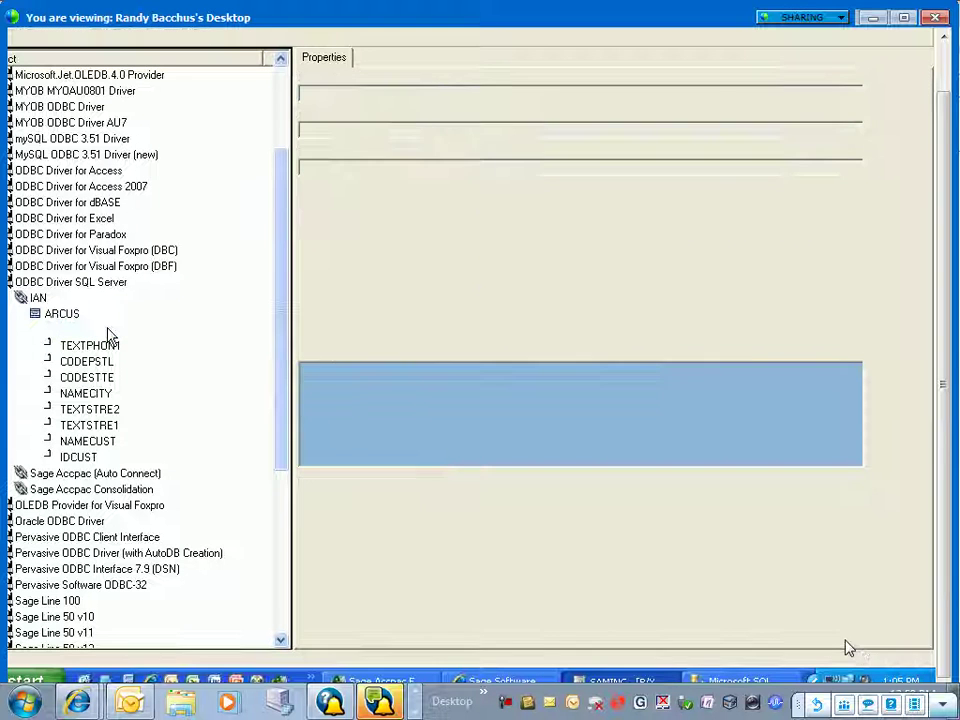
right_click(111, 334)
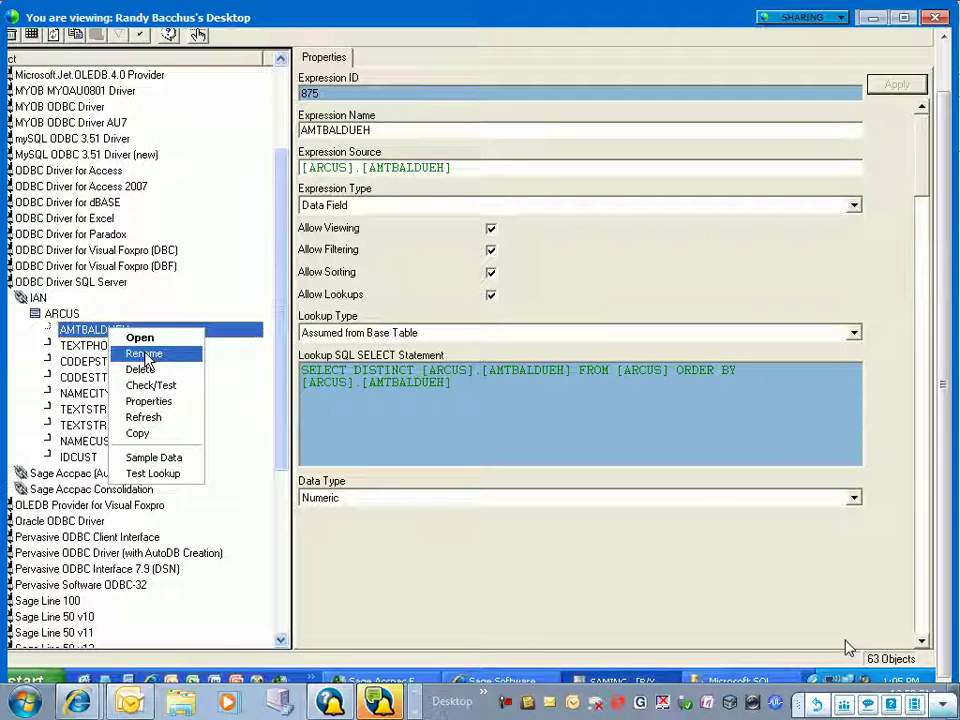
left_click(145, 356)
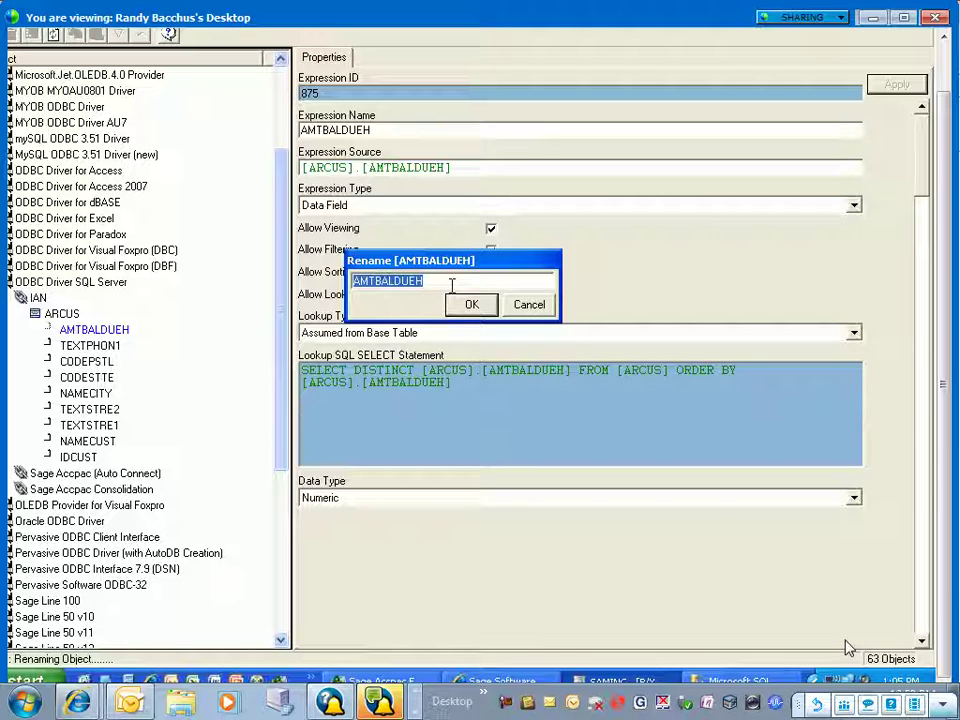
type("Balance")
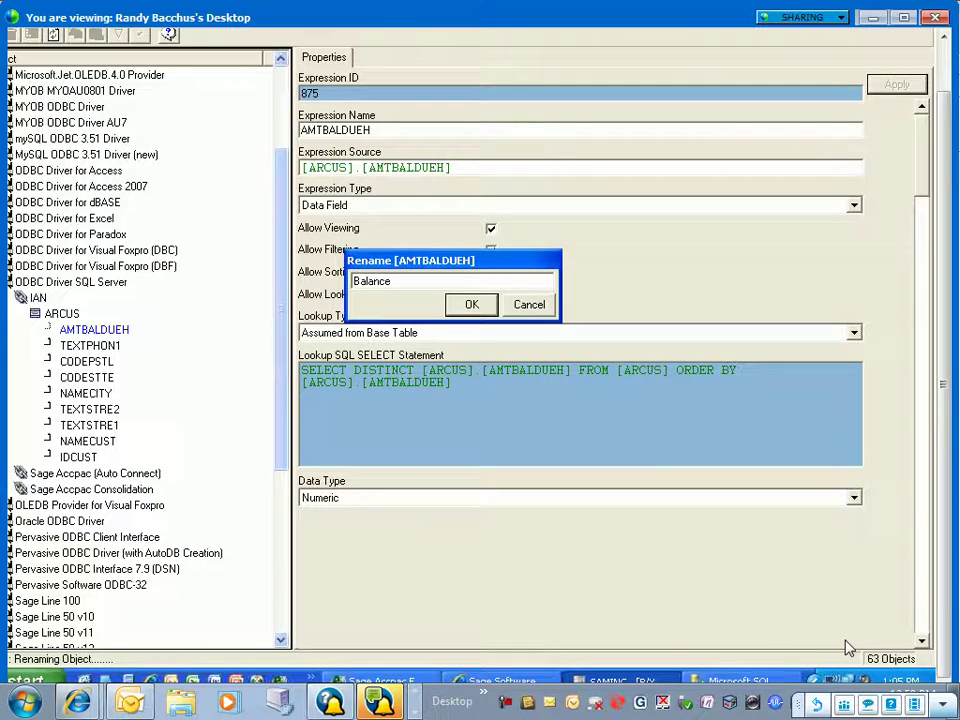
key("Return")
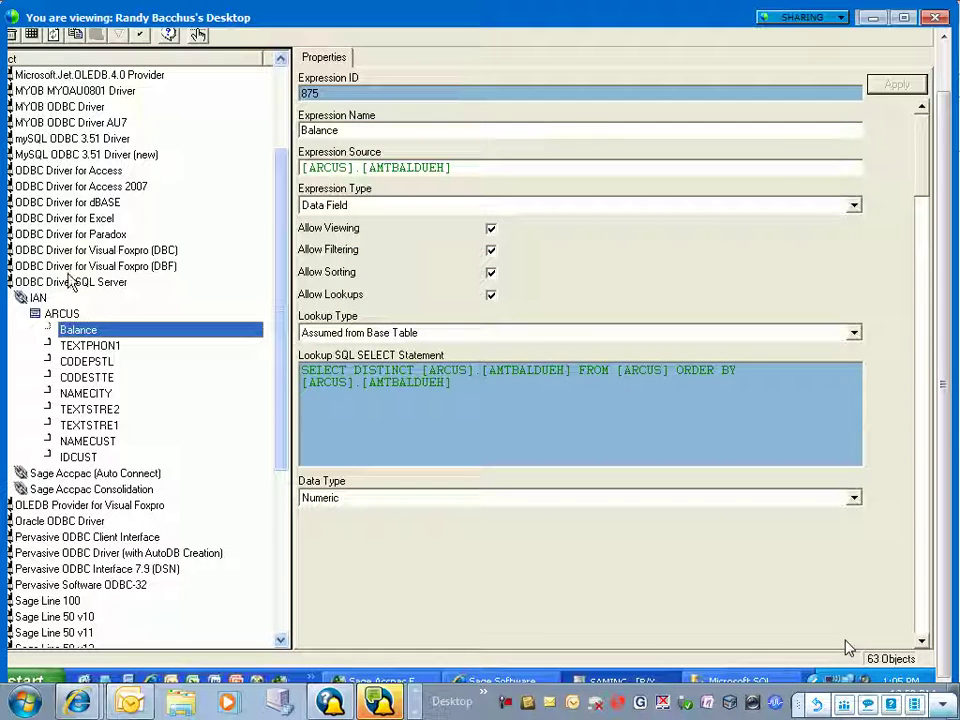
Rename the TEXTPHON1 expression under ARCUS as Phone
right_click(90, 344)
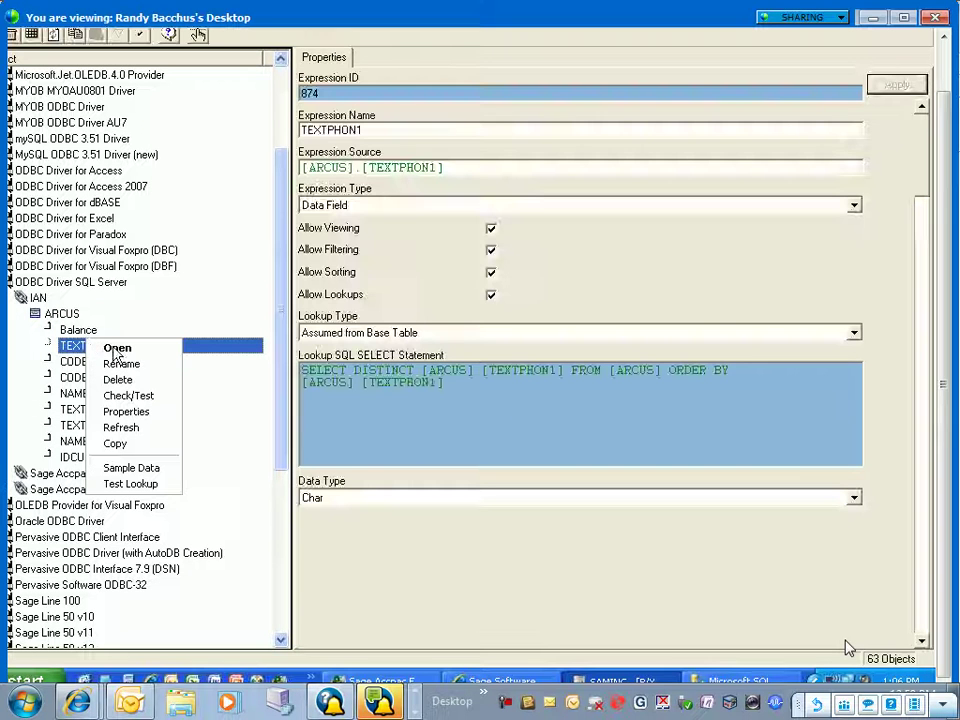
left_click(120, 364)
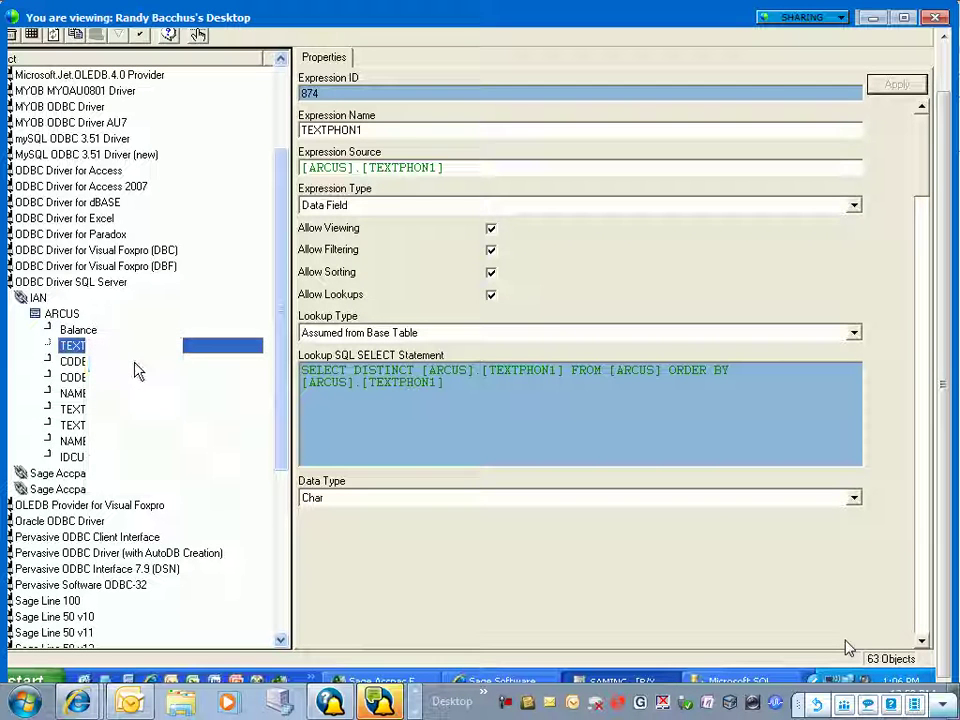
type("PHone")
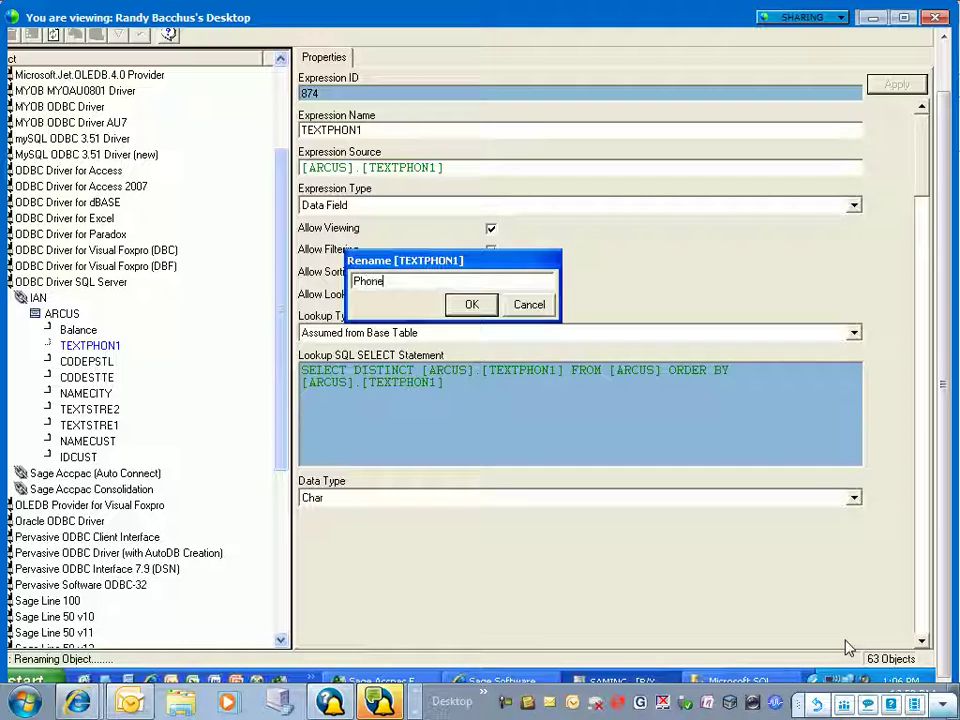
key("Return")
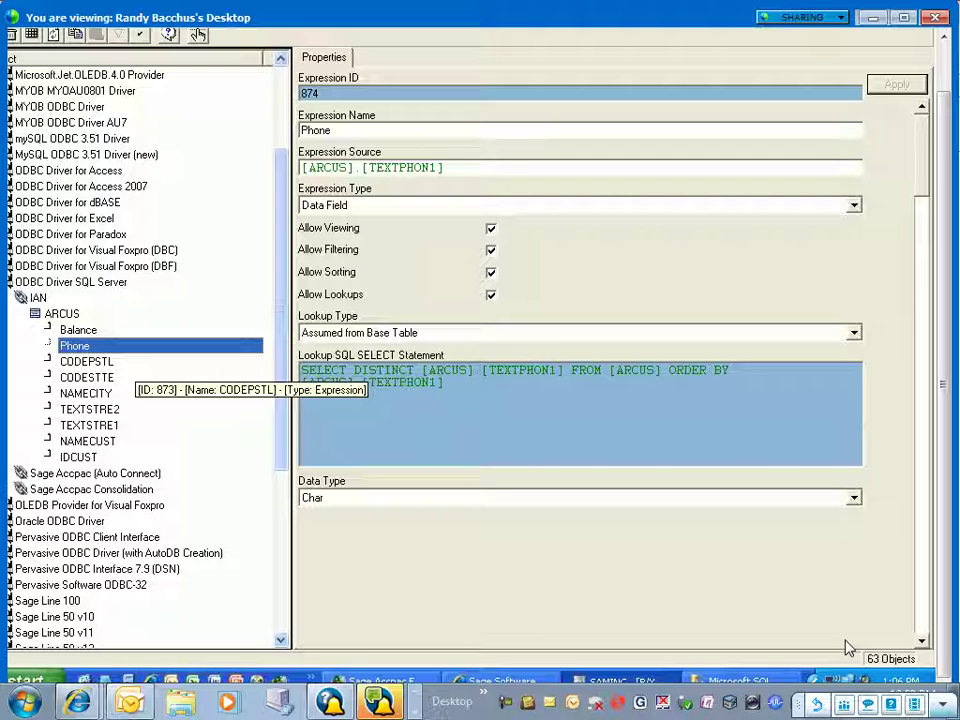
Rename the CODEPSTL expression under ARCUS as ZIP/Postal
left_click(100, 362)
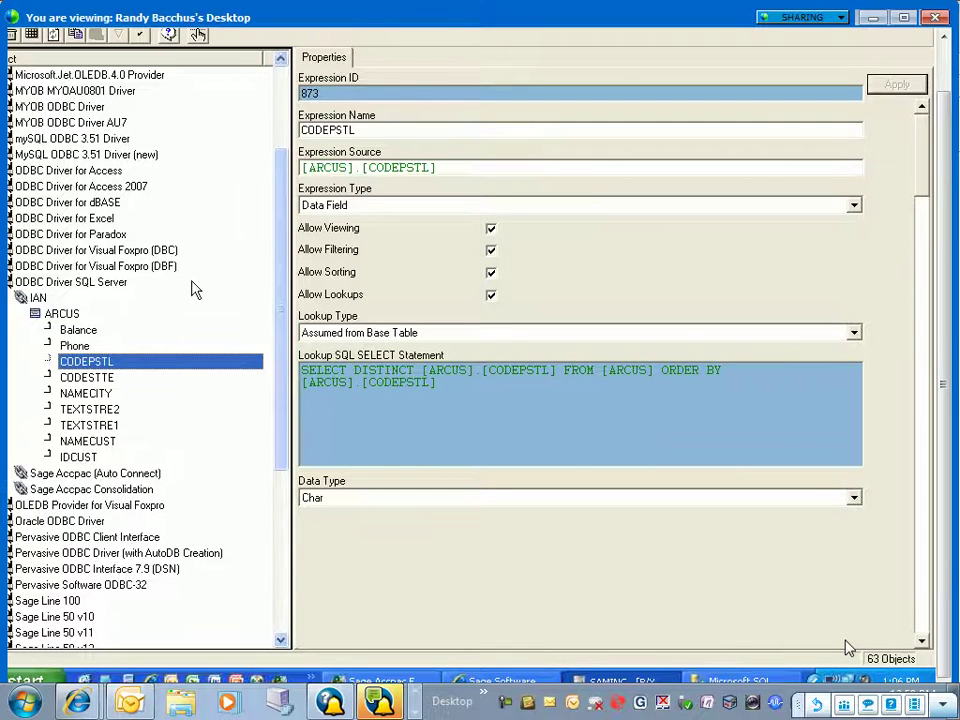
right_click(105, 364)
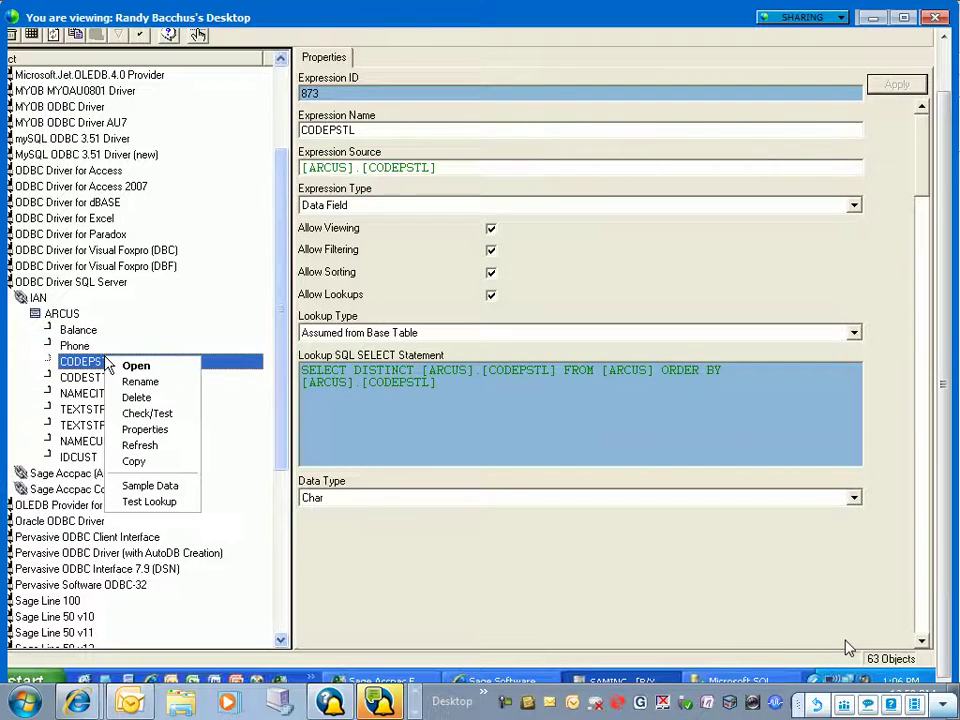
left_click(130, 383)
type("ZIP/Po")
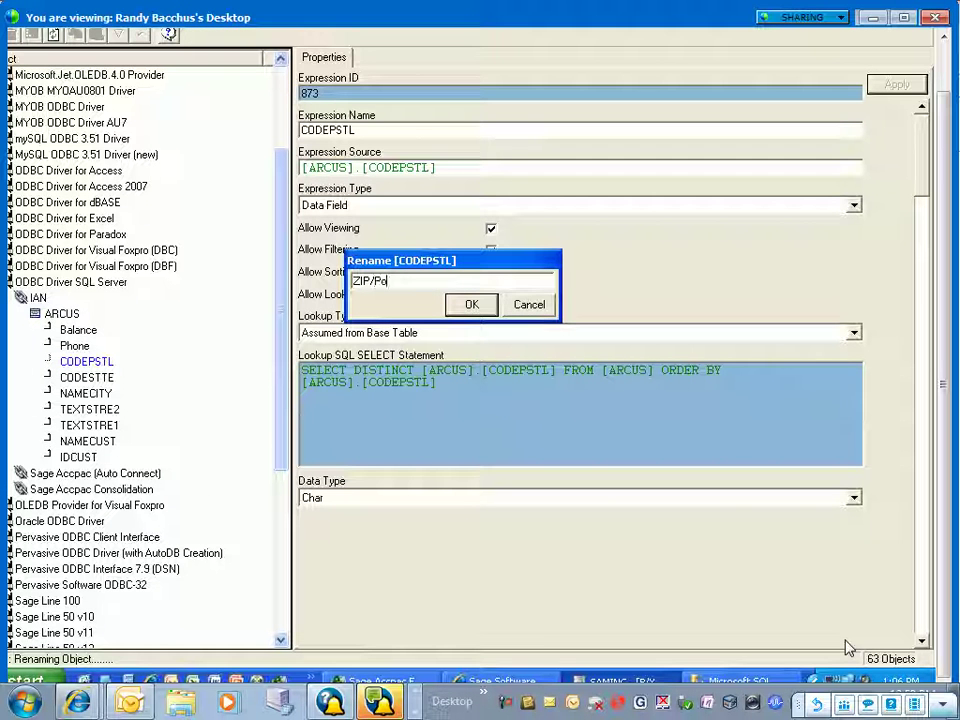
type("stal")
left_click(470, 304)
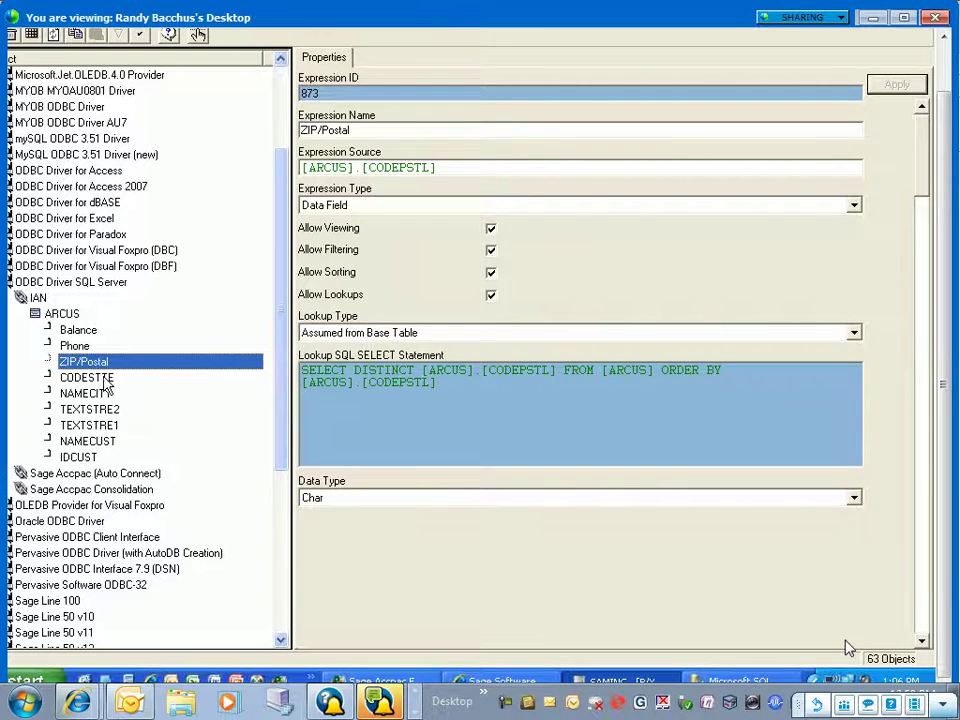
Rename the CODESTTE expression under ARCUS as Zip-Postal
left_click(105, 381)
right_click(116, 379)
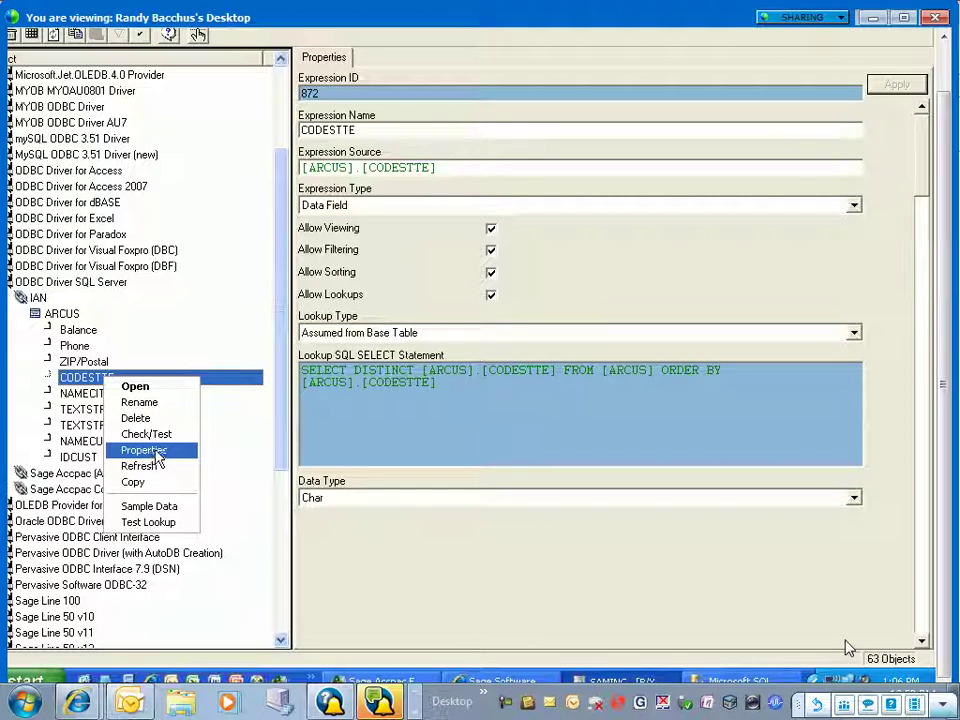
left_click(160, 406)
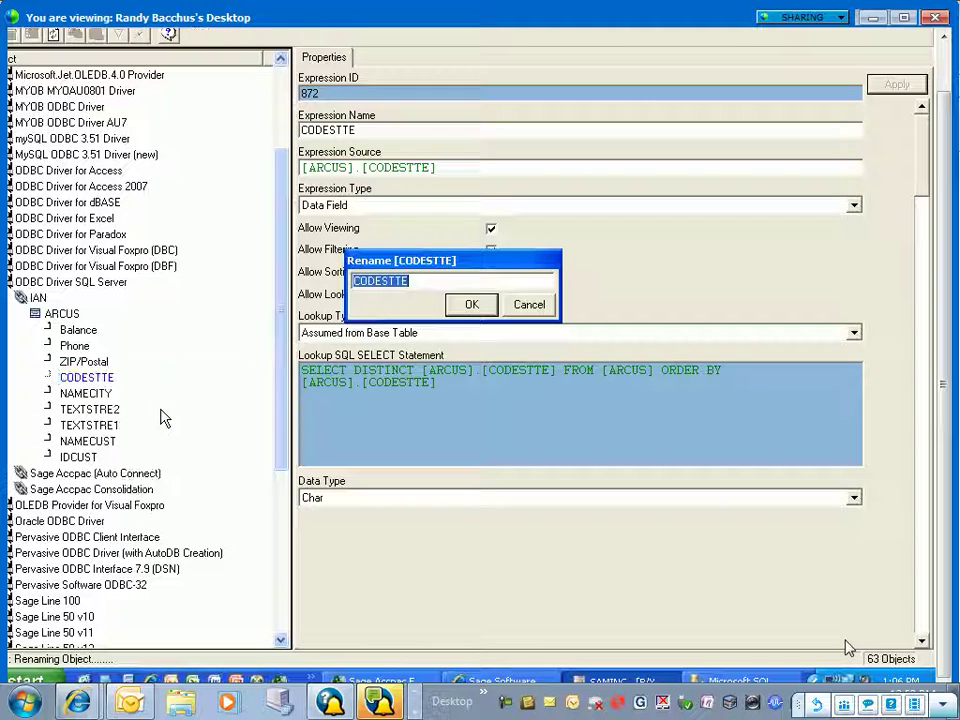
type("Zi")
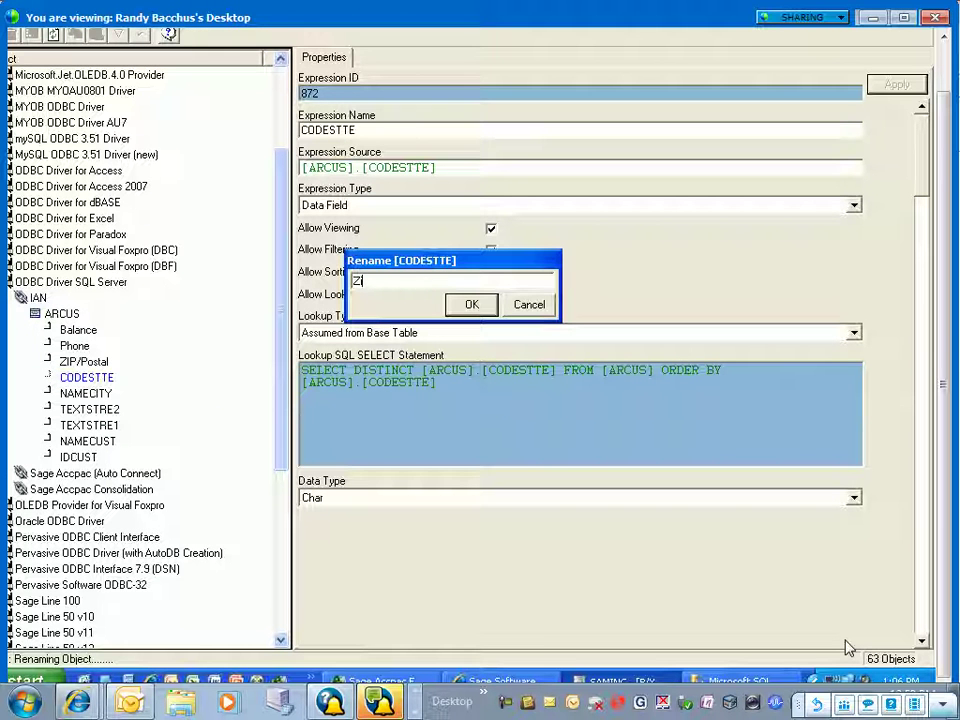
type("p-Postal")
key("Return")
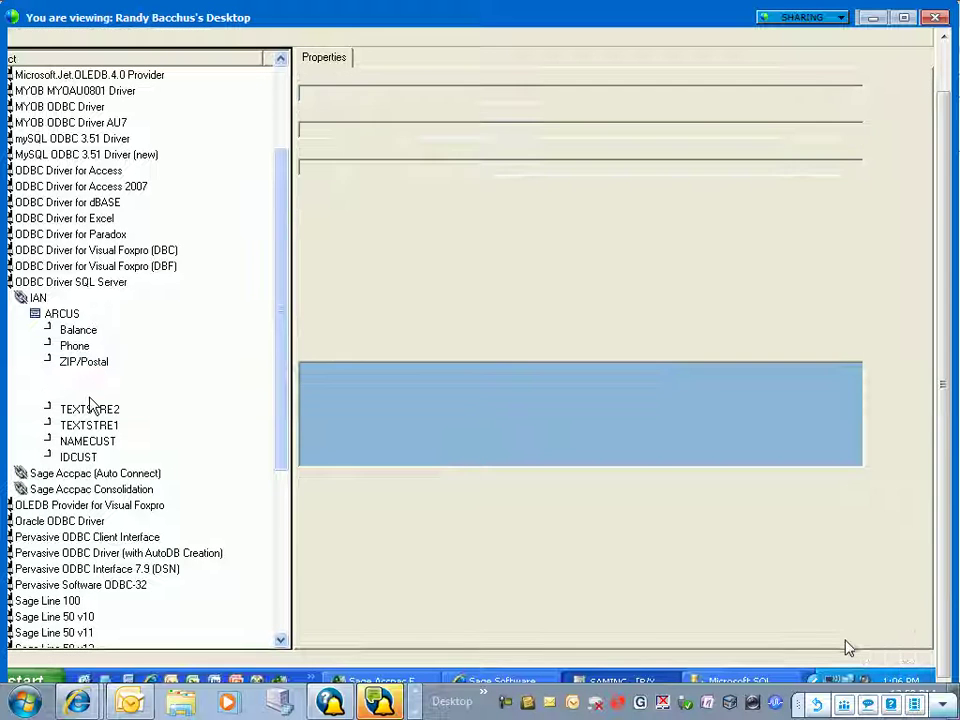
Rename the NAMECITY expression under ARCUS as City
right_click(90, 395)
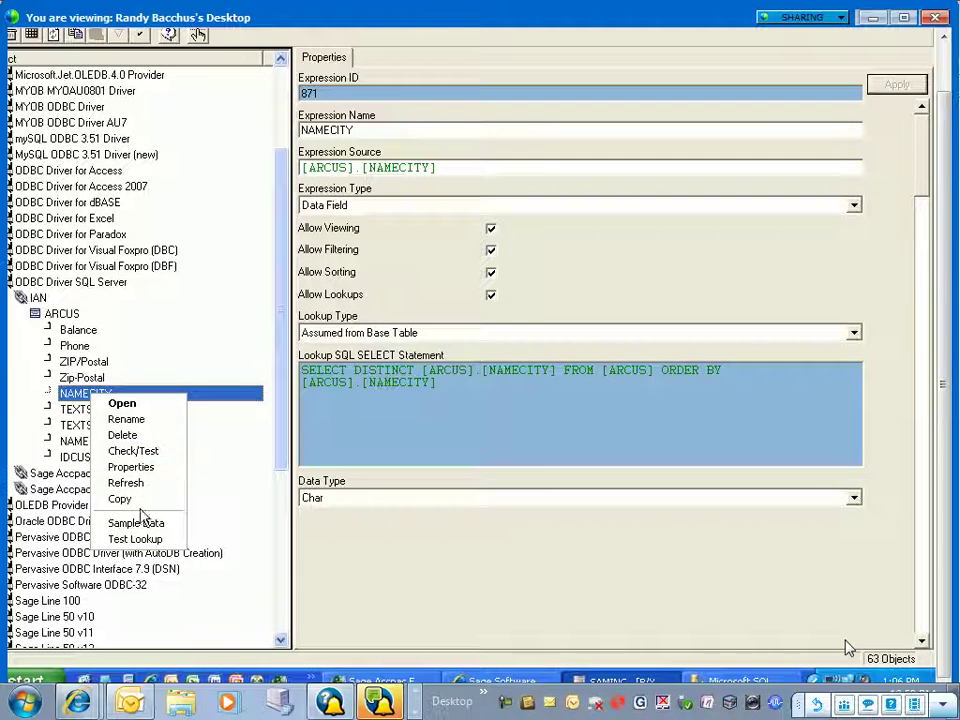
left_click(150, 420)
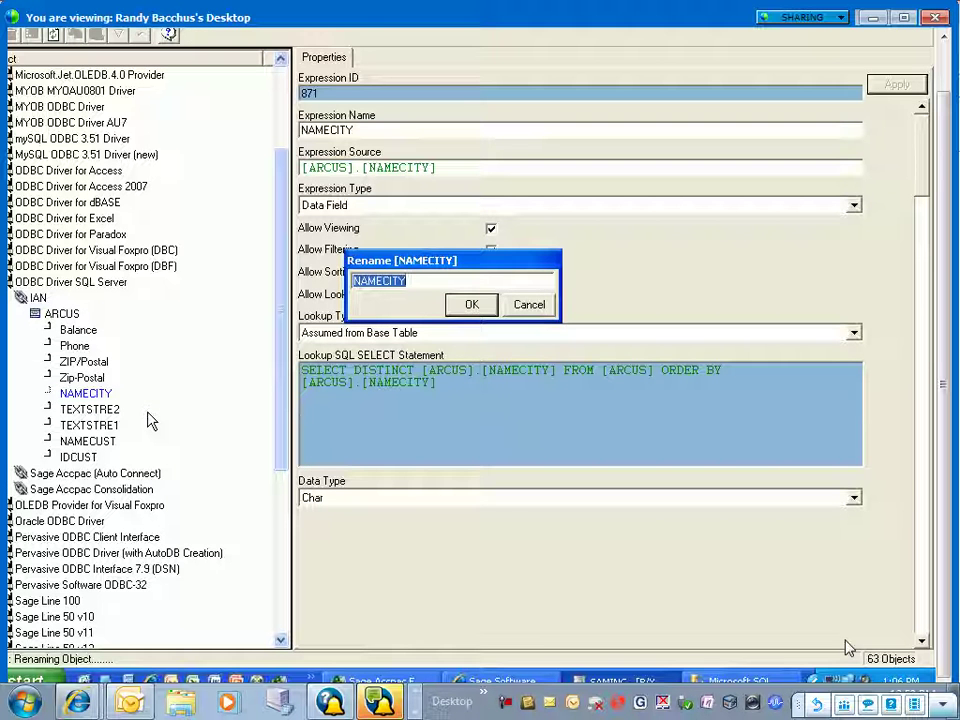
type("City")
key("Return")
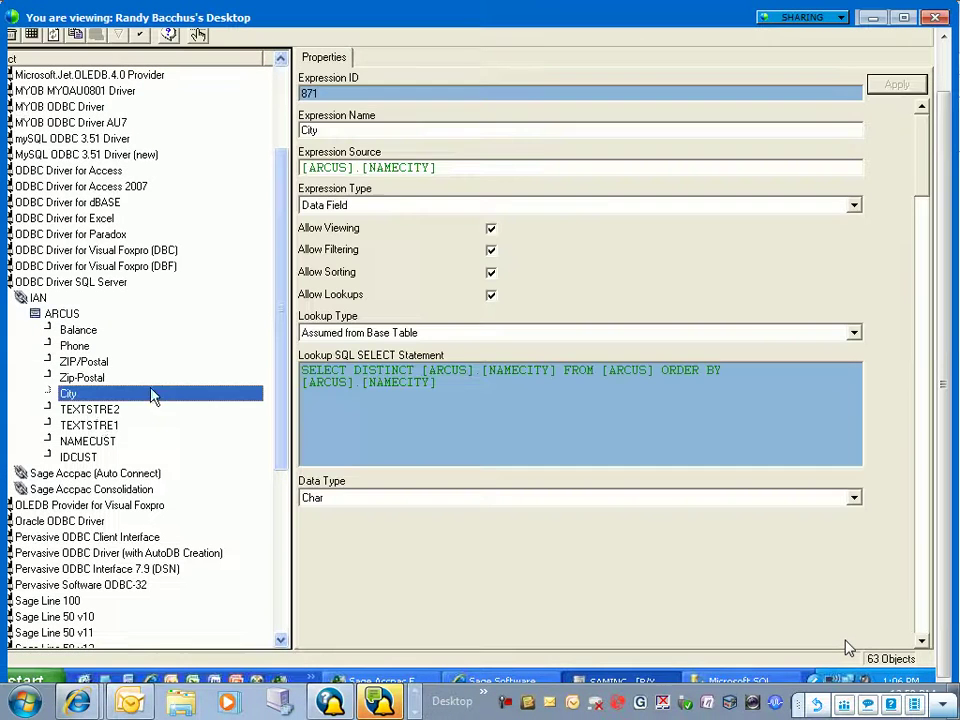
Rename the TEXTSTRE1 expression under ARCUS as Address 1
right_click(100, 426)
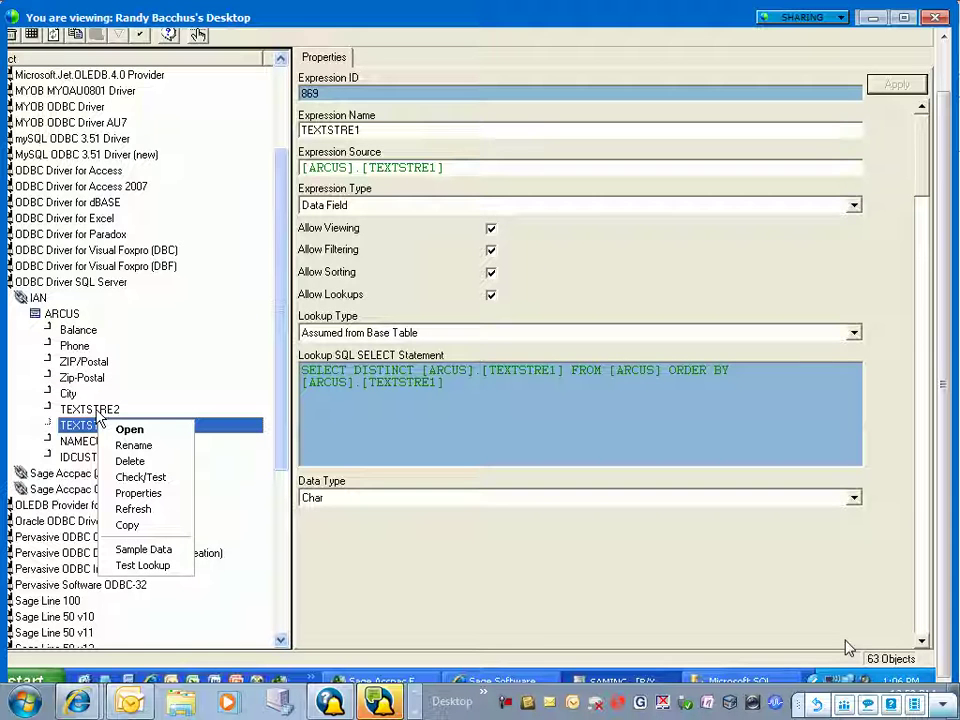
left_click(115, 446)
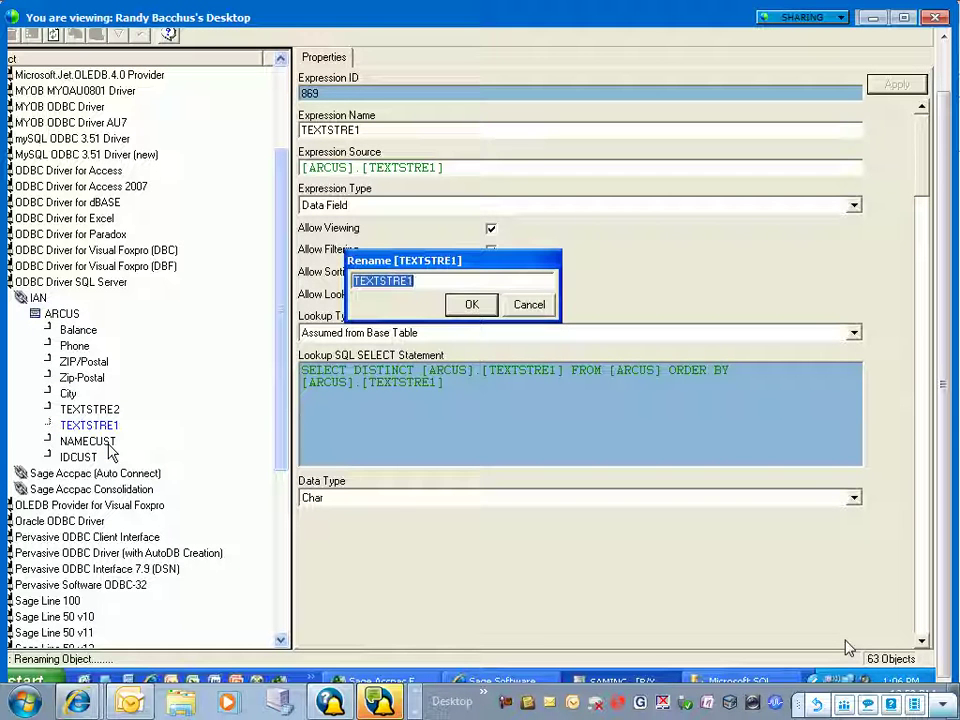
type("Address 1")
key("Return")
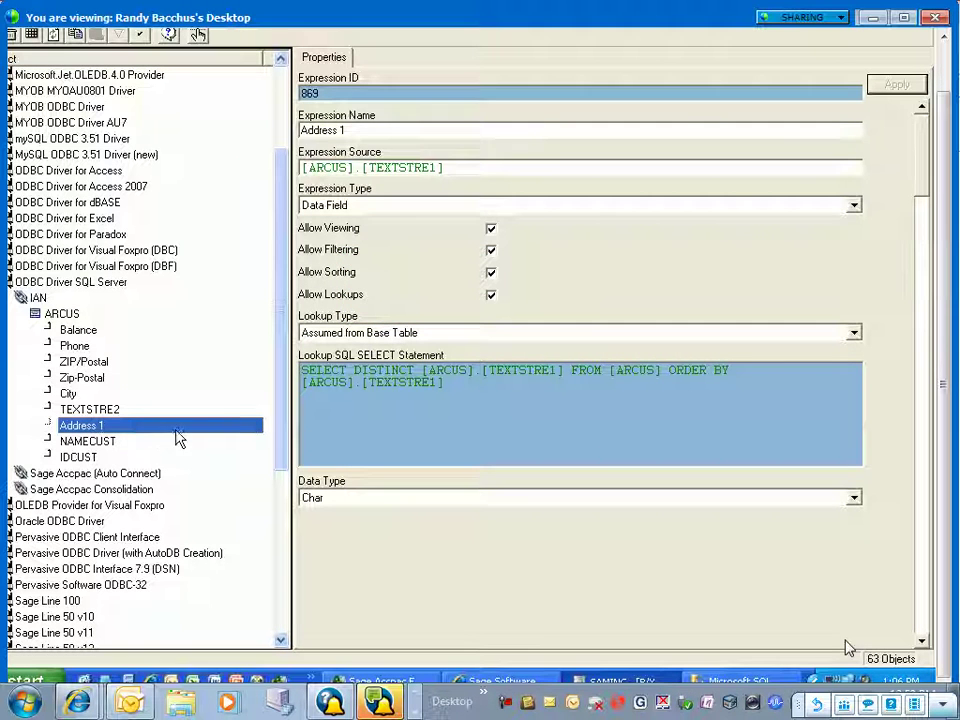
Rename the TEXTSTRE2 expression under ARCUS as Address2
right_click(105, 413)
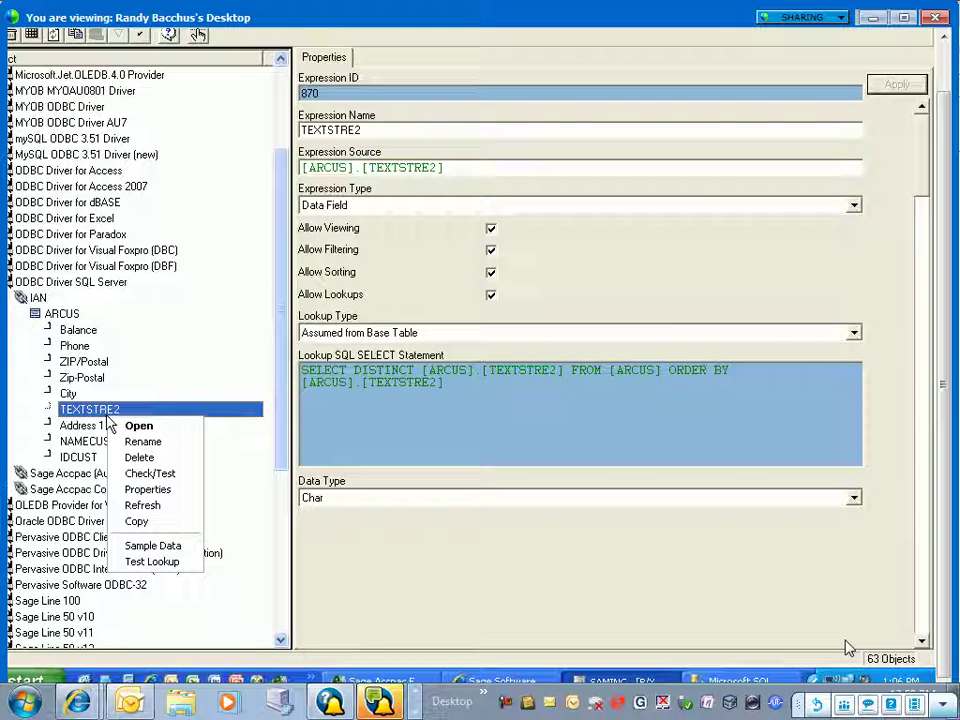
left_click(130, 441)
type("Address2")
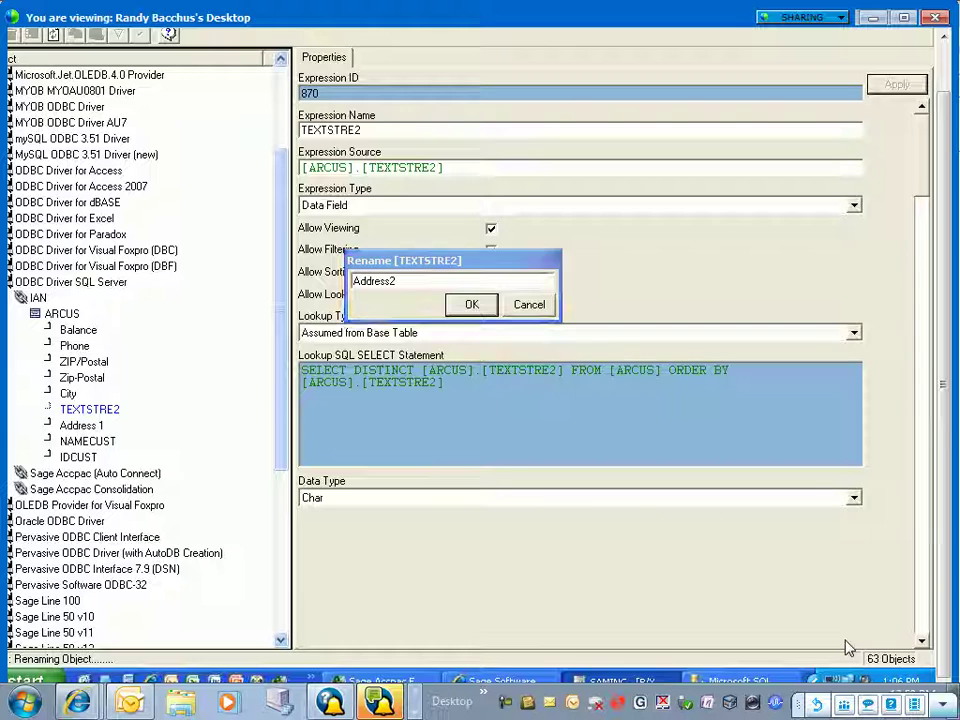
key("Return")
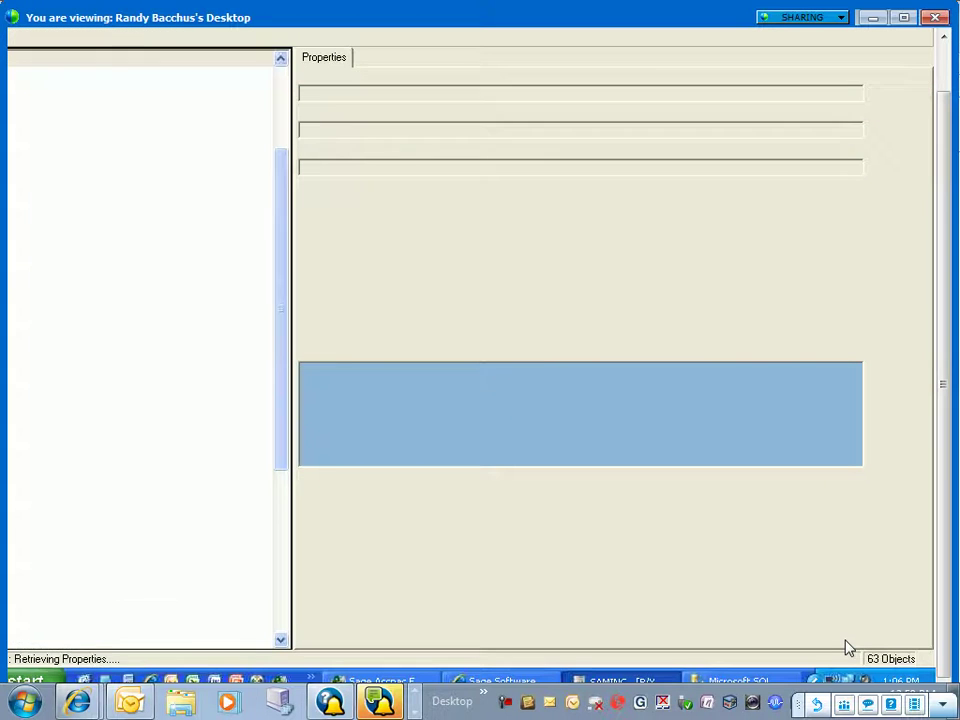
Rename the NAMECUST expression under ARCUS as CustomerName
left_click(108, 442)
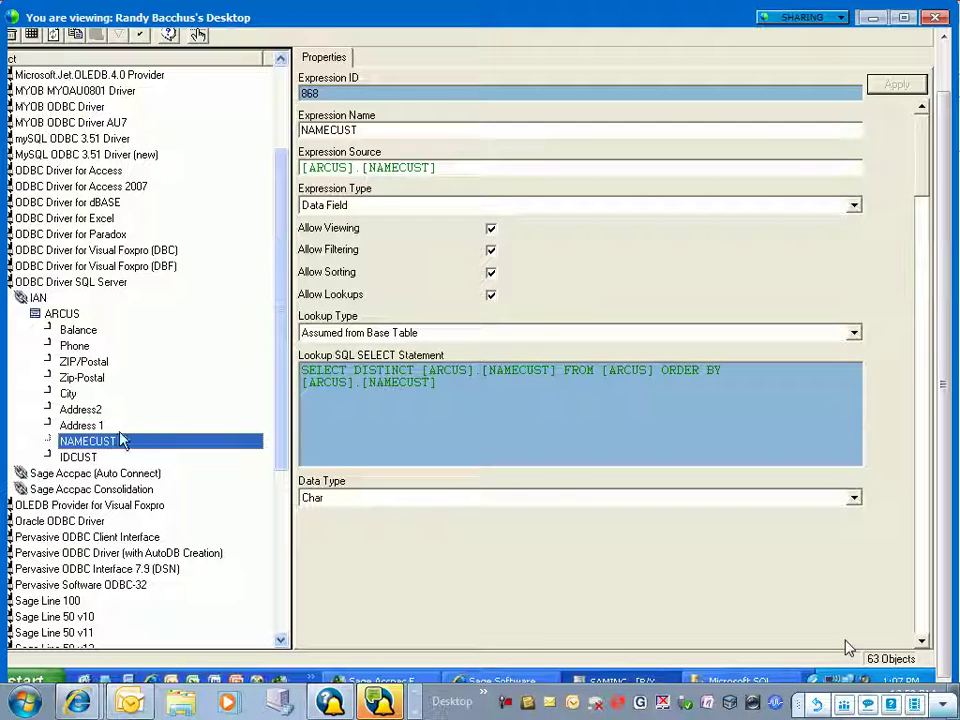
right_click(116, 451)
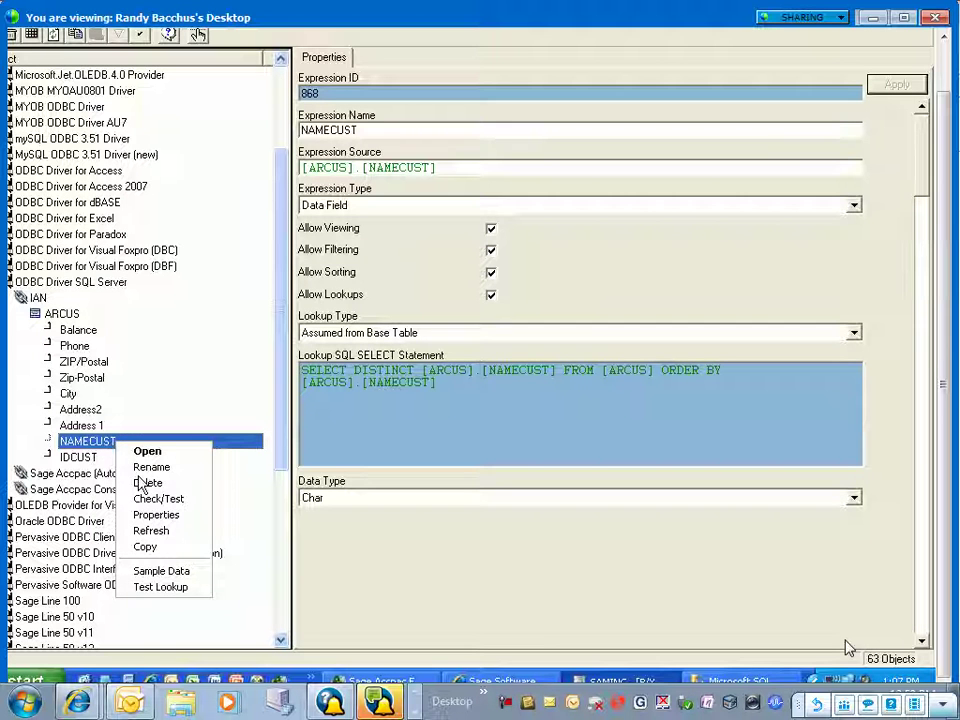
left_click(146, 468)
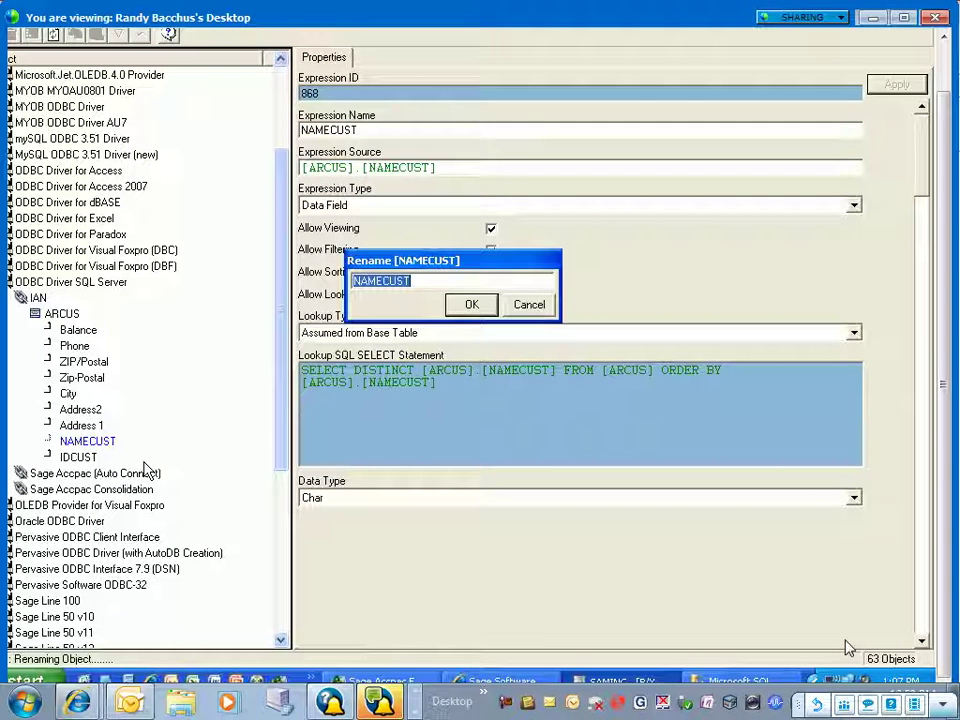
type("CUs")
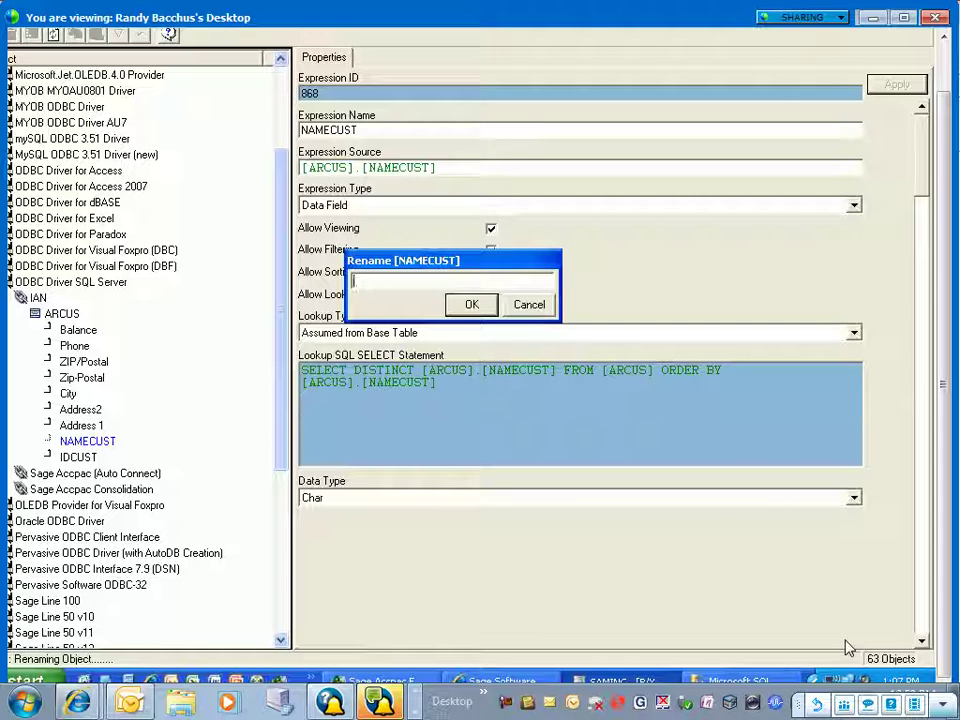
type("CustomerName")
key("Return")
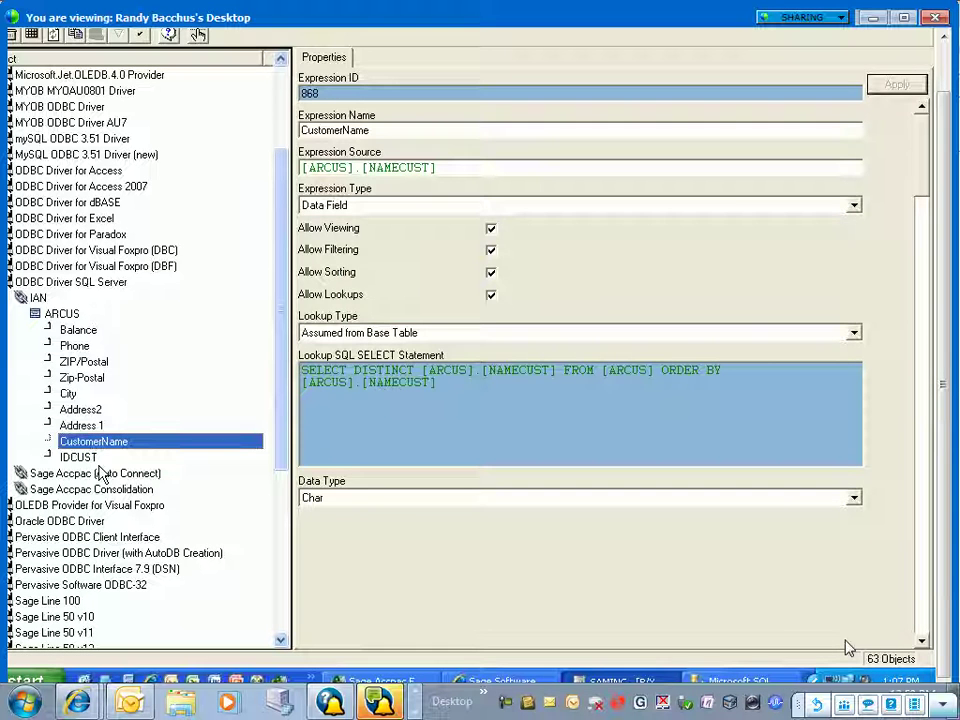
Rename the IDCUST expression under ARCUS as CustomerID
left_click(84, 462)
right_click(84, 462)
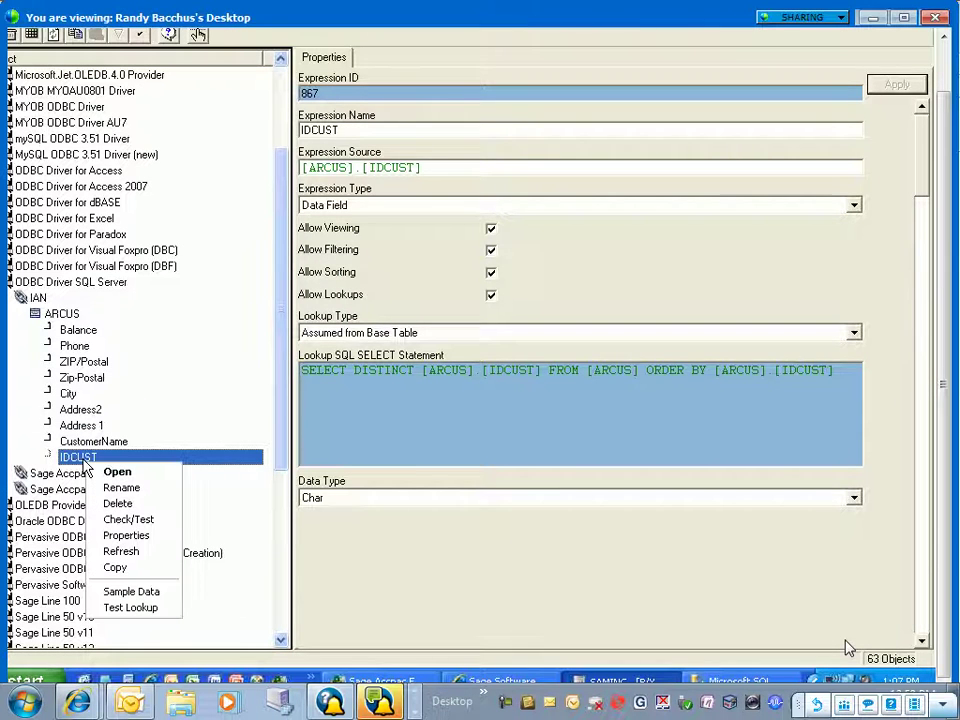
left_click(110, 488)
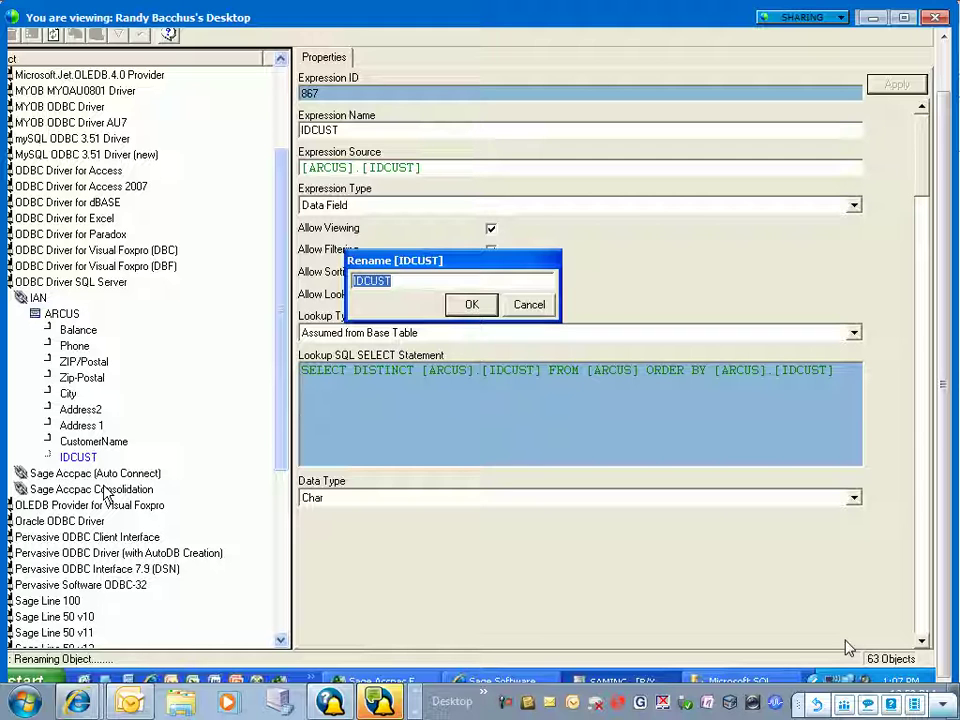
type("CustomerID")
key("Return")
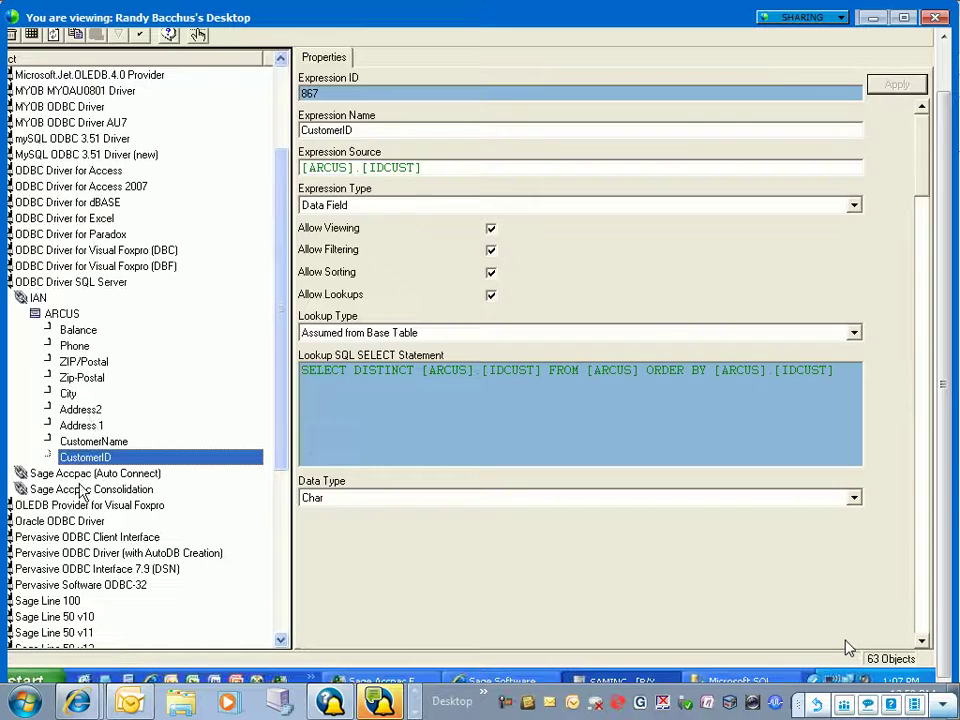
Examine the properties of the renamed Balance and Phone expressions under ARCUS
left_click(78, 330)
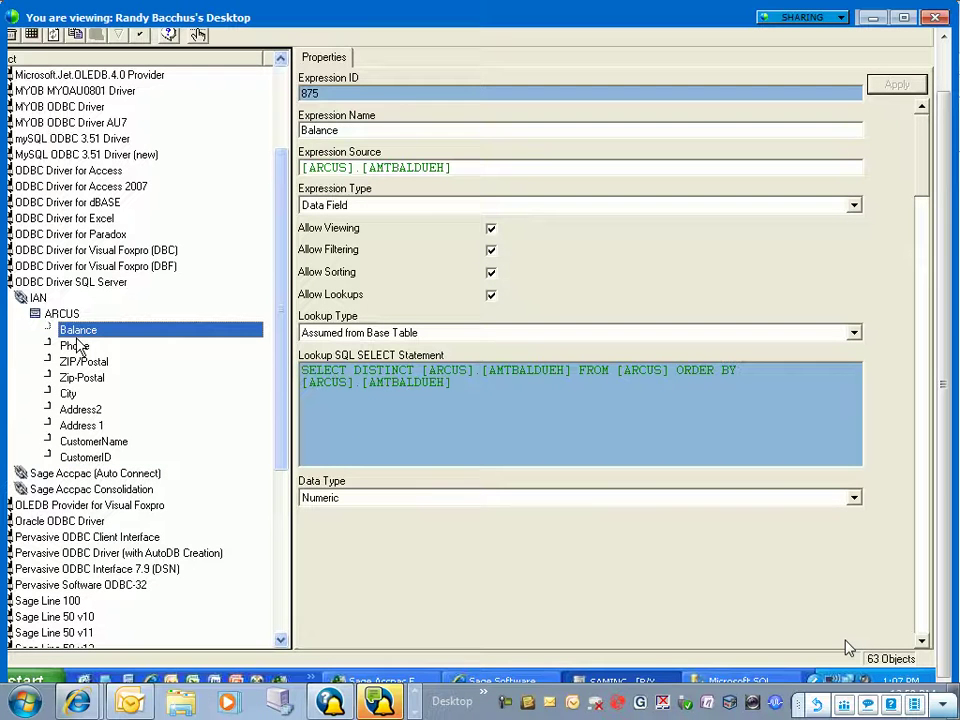
left_click(76, 347)
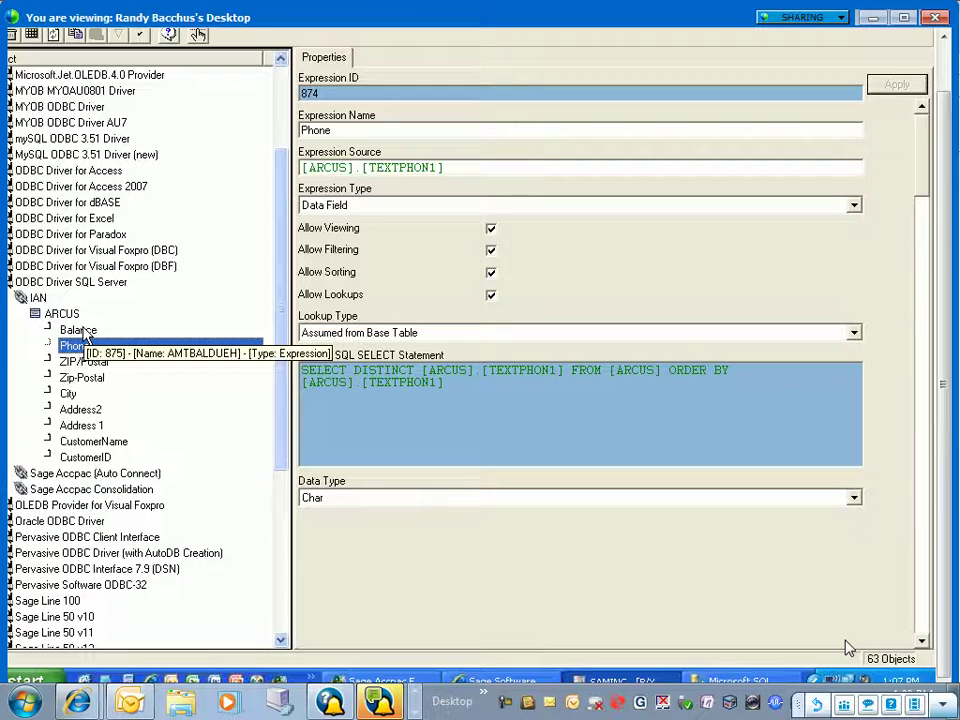
left_click(80, 331)
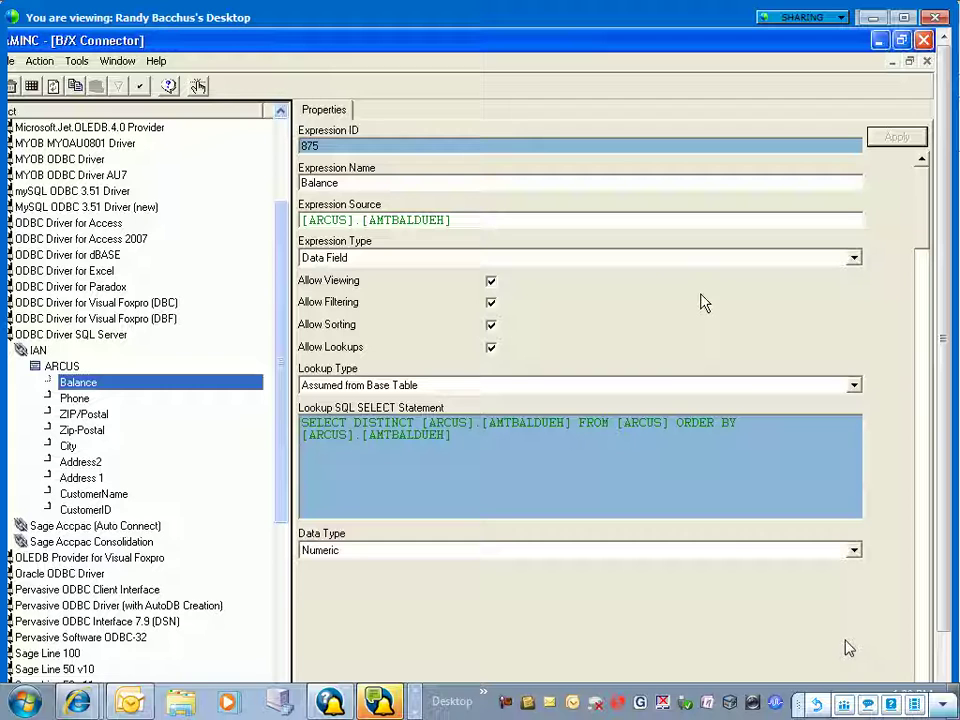
Examine the expression types that can be added to the ARCUS container, including SQL Expression, without adding one
right_click(75, 370)
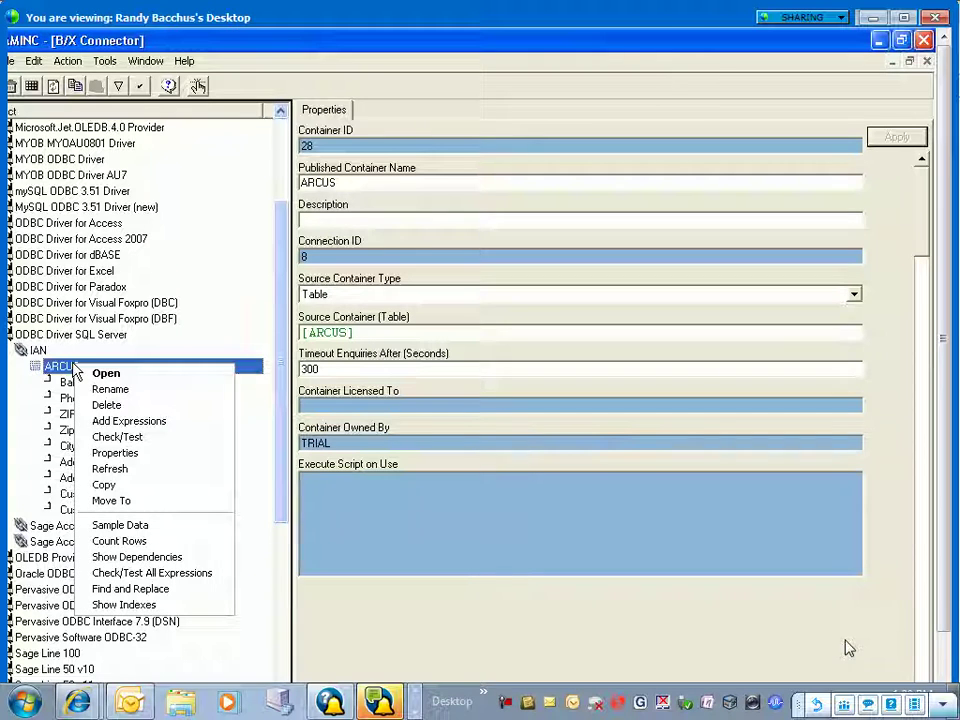
left_click(129, 421)
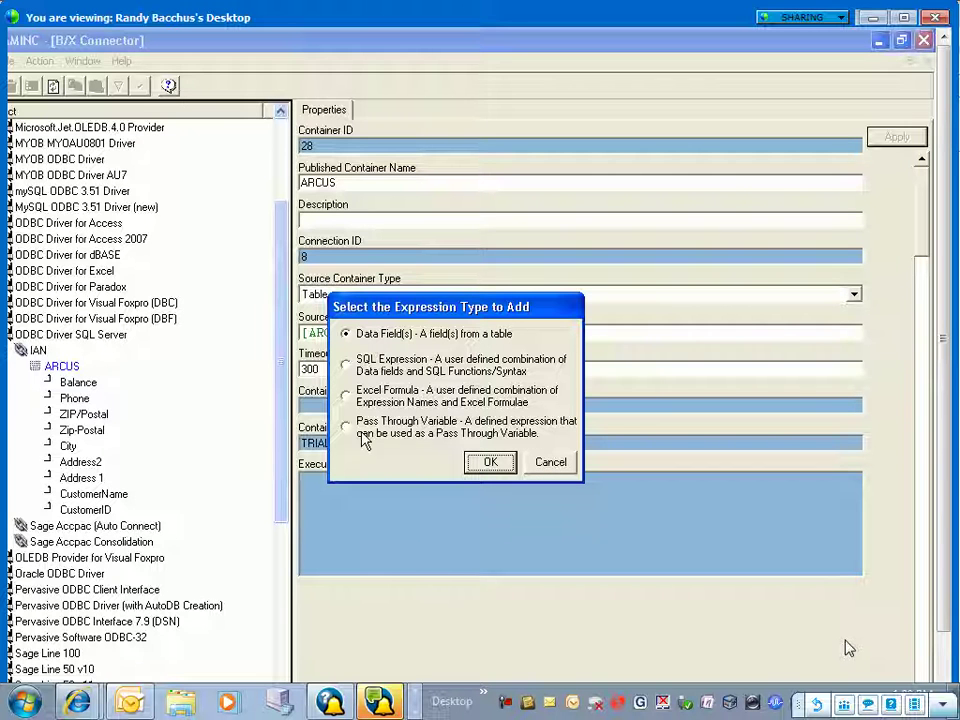
left_click(386, 366)
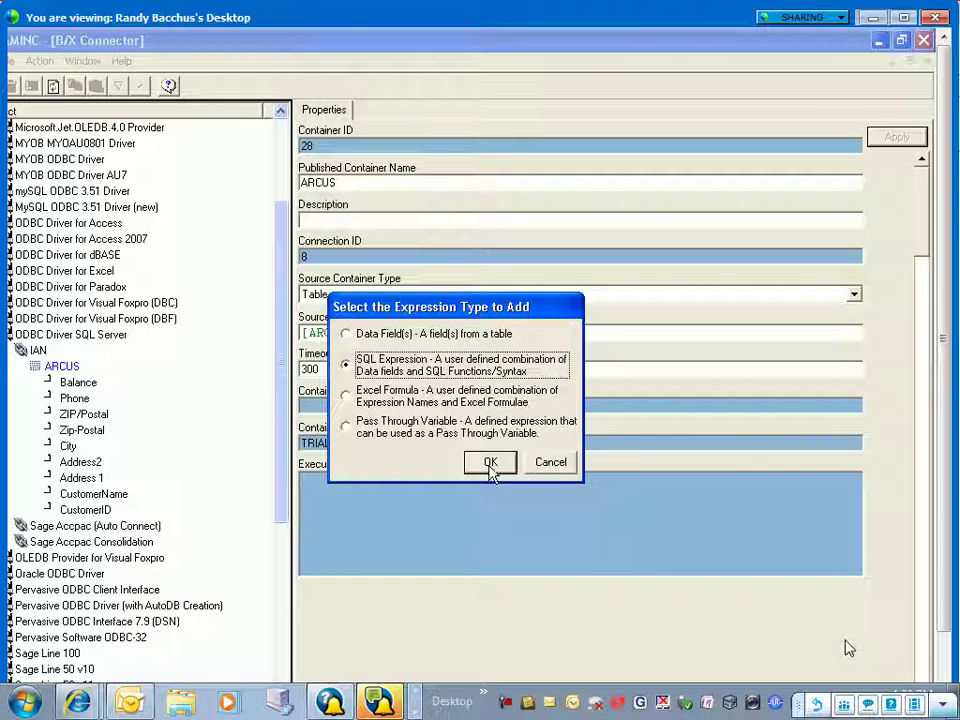
left_click(551, 463)
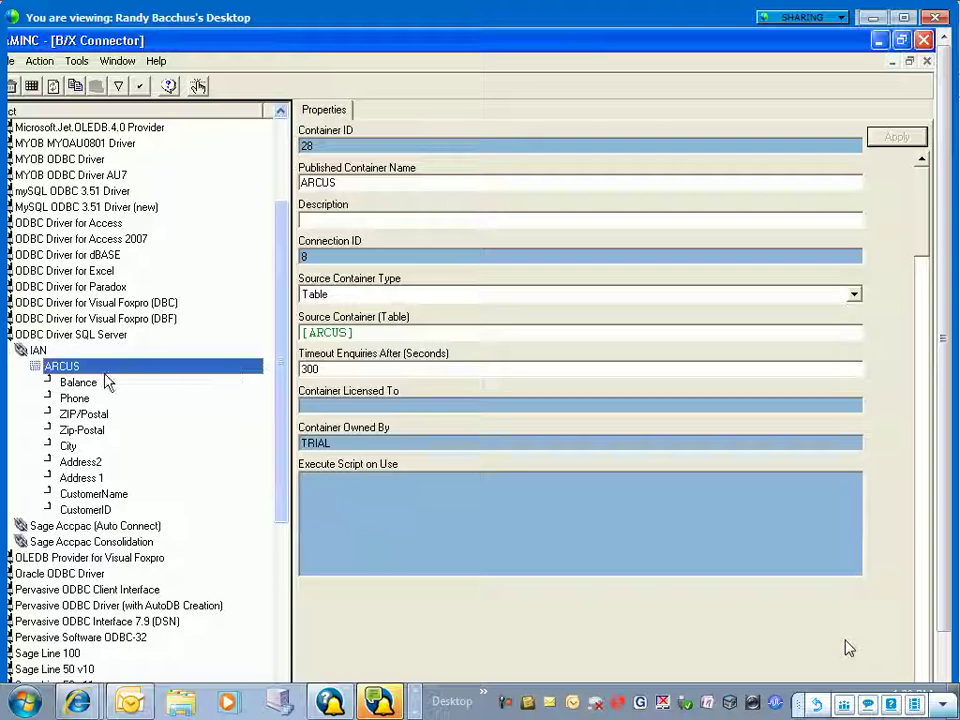
right_click(66, 372)
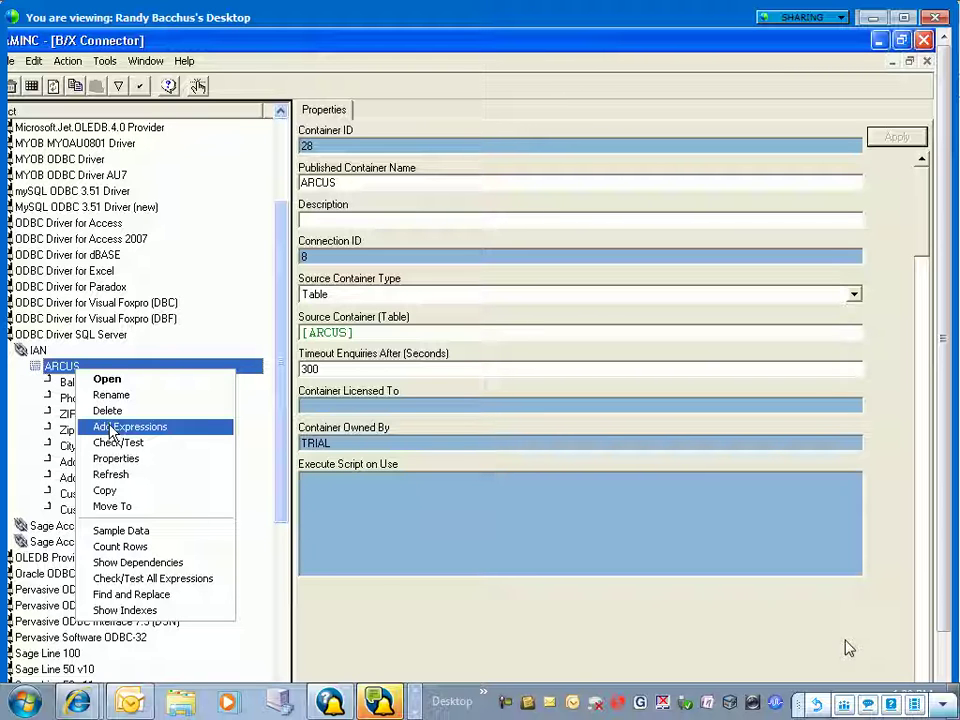
left_click(376, 558)
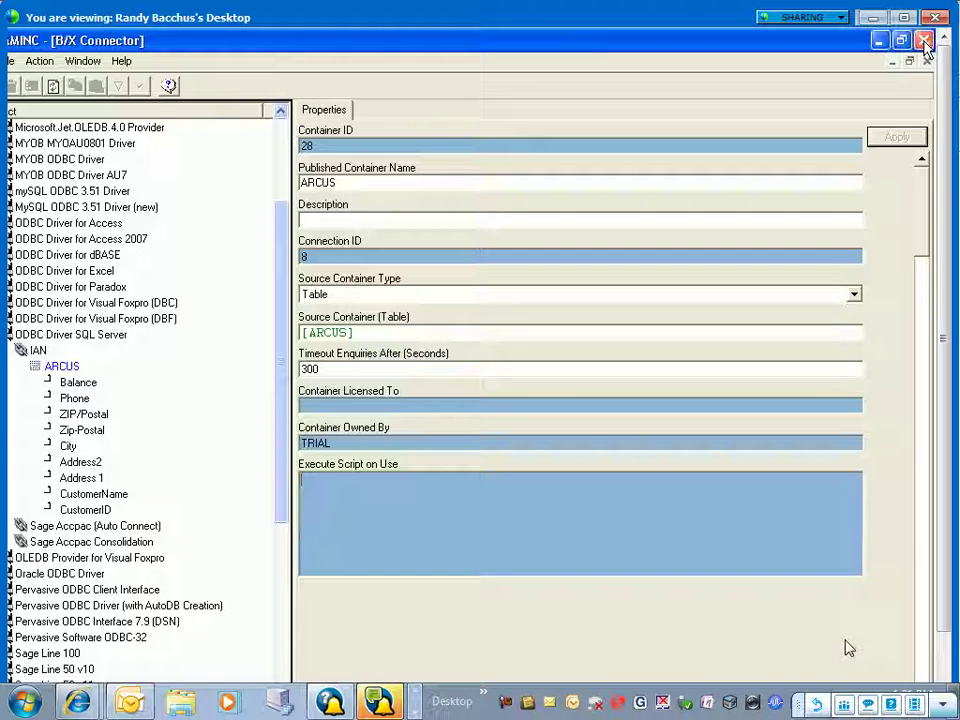
Close the Connector window
left_click(908, 60)
left_click(923, 41)
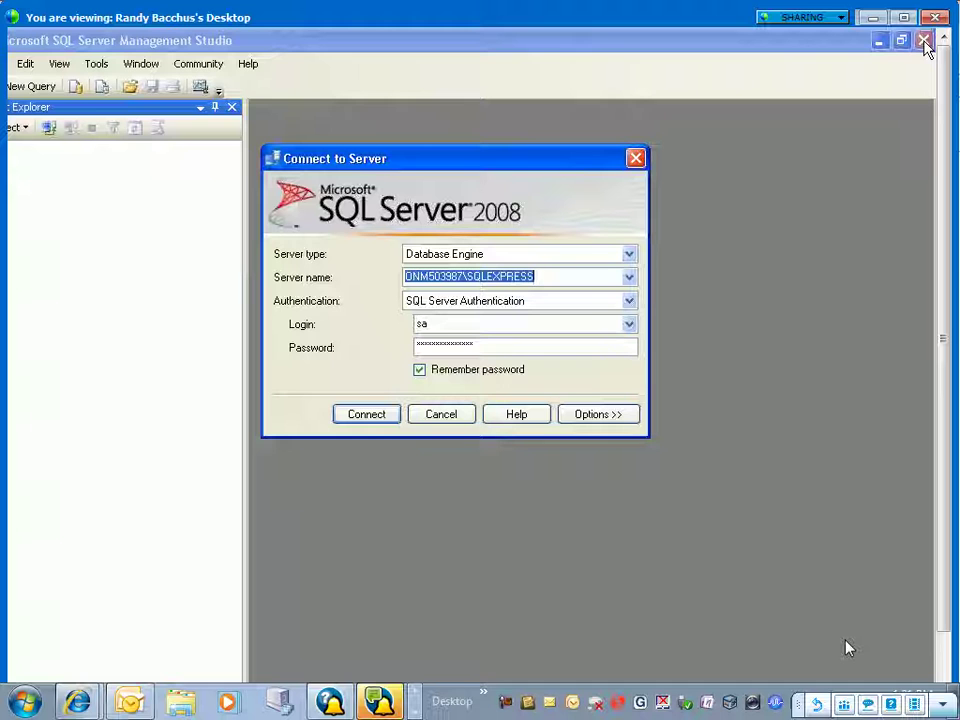
Leave SQL Server Management Studio without connecting to a server and open Report Manager from Sage Accpac Intelligence
left_click(430, 416)
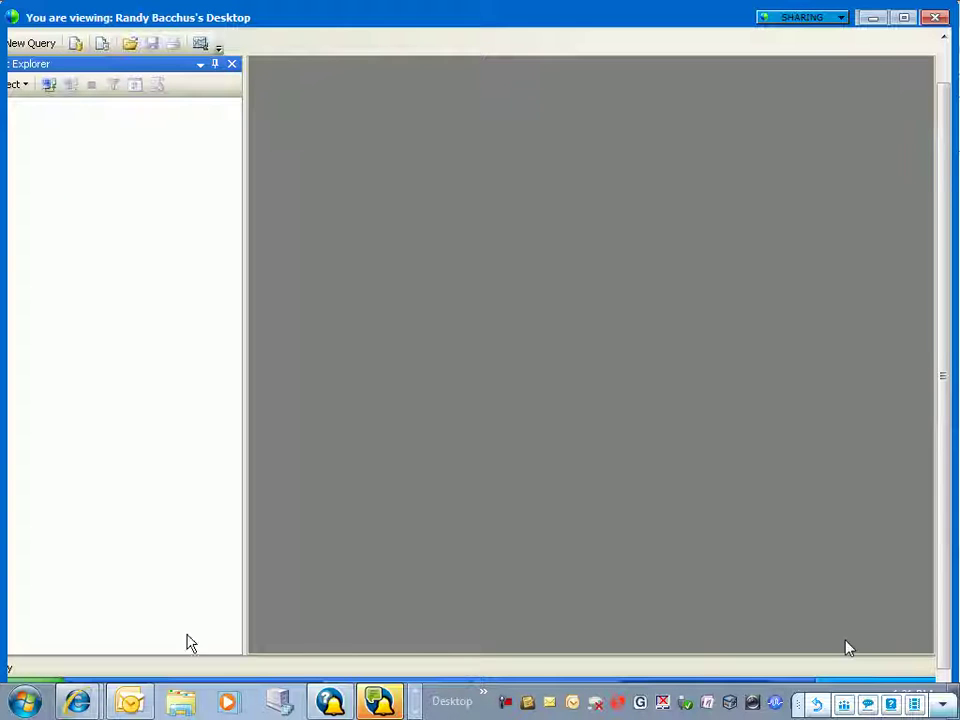
left_click(879, 33)
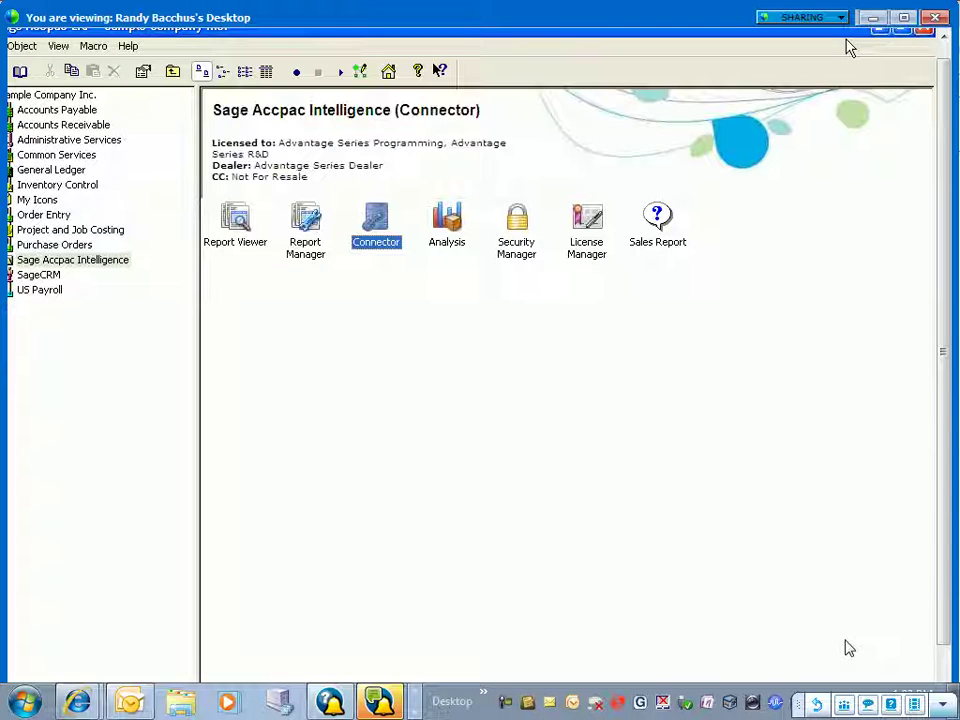
left_click(306, 233)
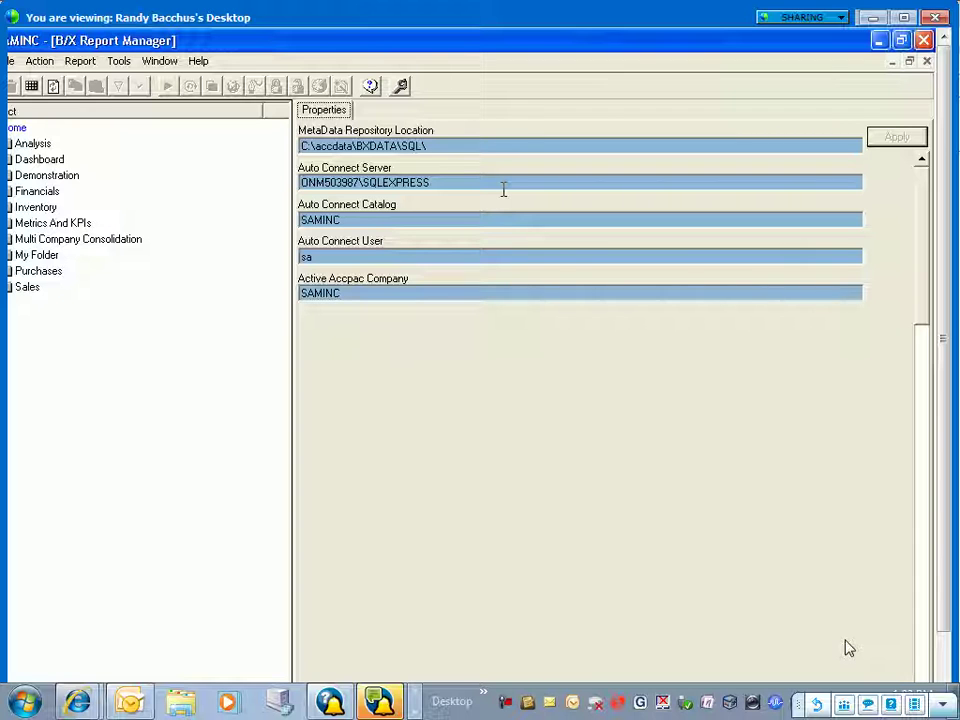
Examine the properties of the Home object in Report Manager, including the repository location and auto-connect settings
left_click(14, 130)
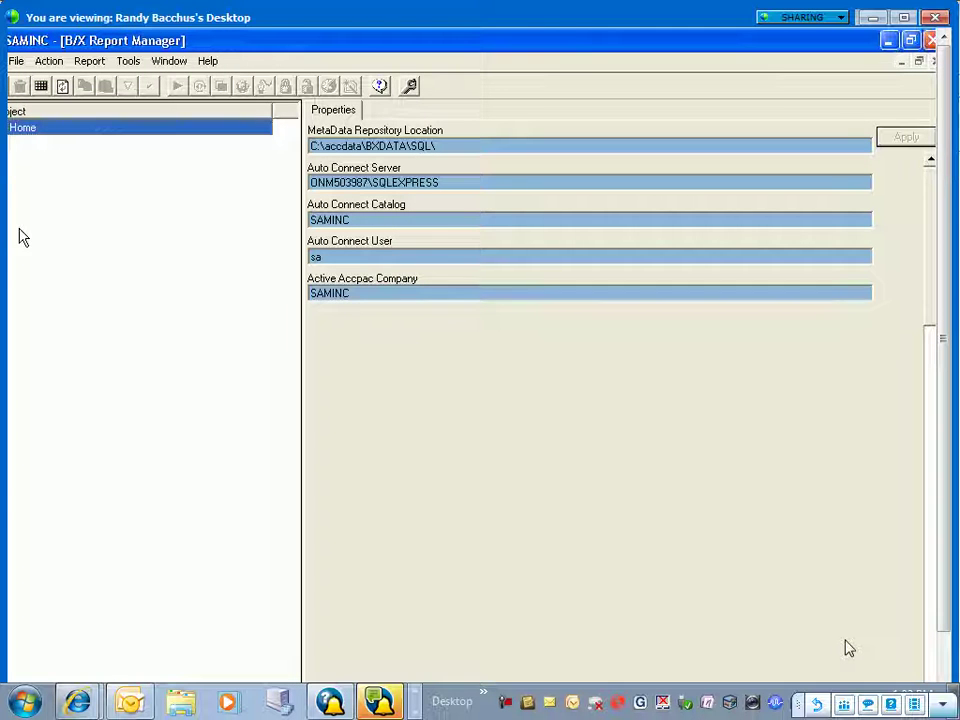
right_click(22, 133)
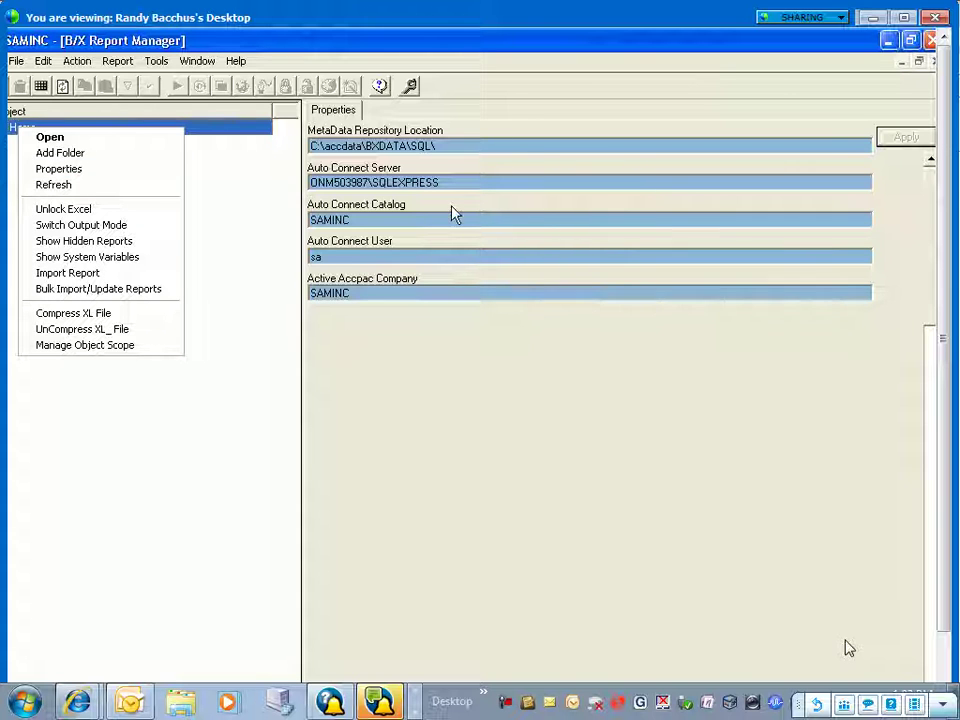
left_click(55, 169)
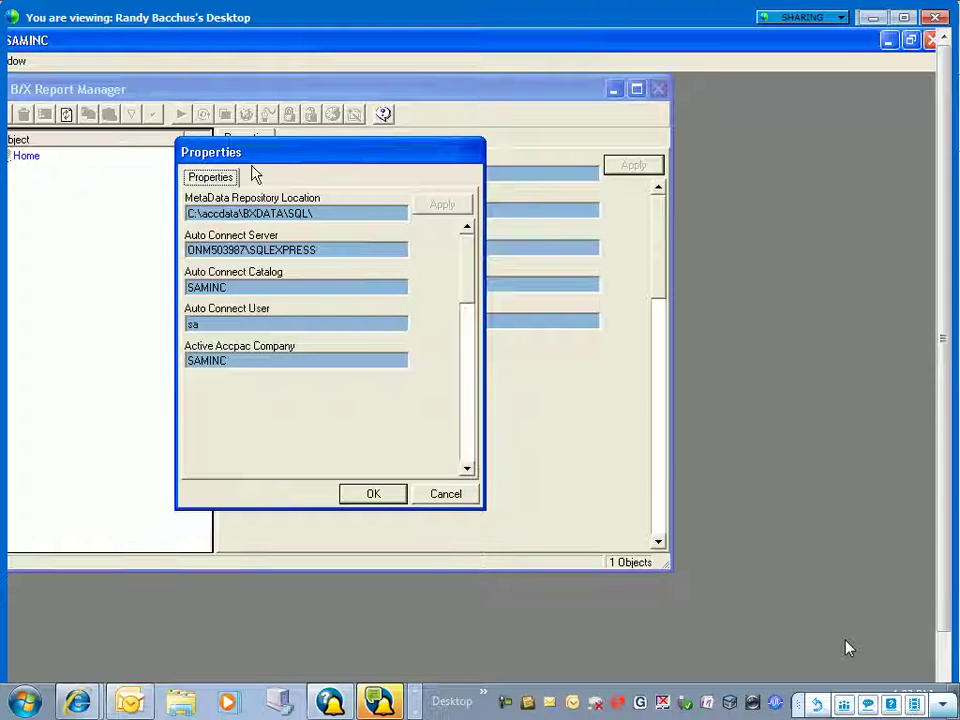
left_click_drag(265, 157, 358, 210)
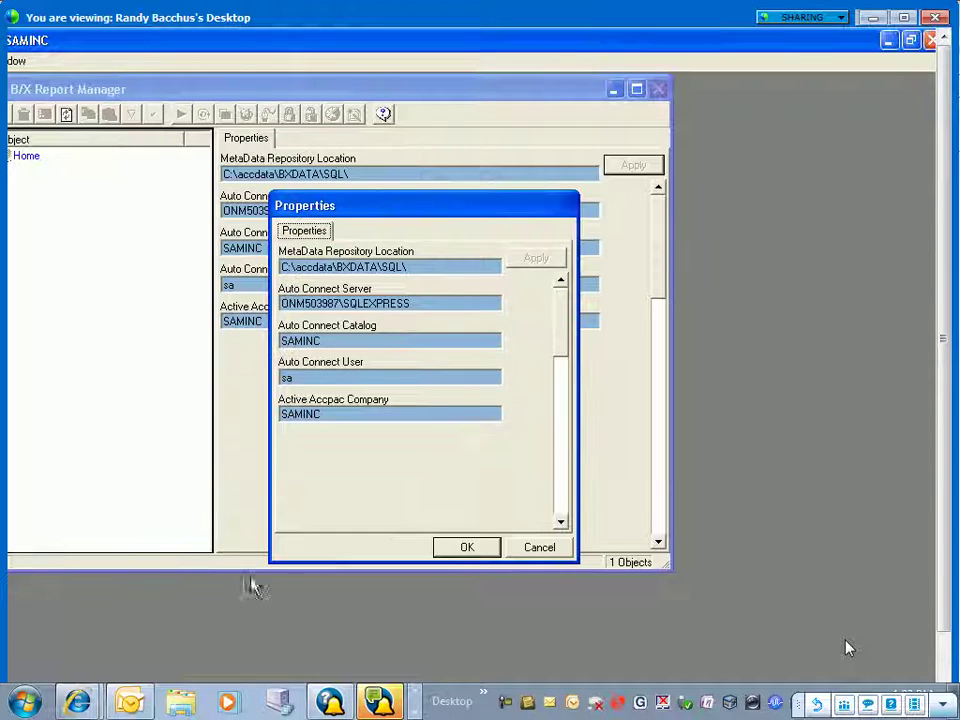
left_click(560, 547)
left_click(636, 91)
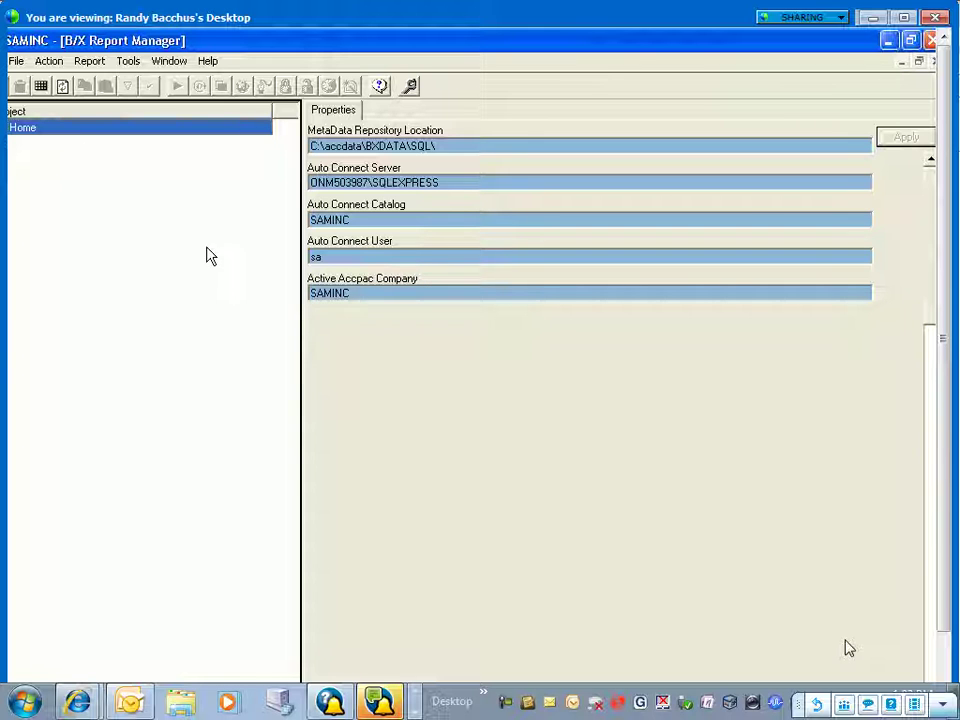
Add a report folder under Home, named "AA -" followed by the owner's first name and "Reports"
double_click(18, 130)
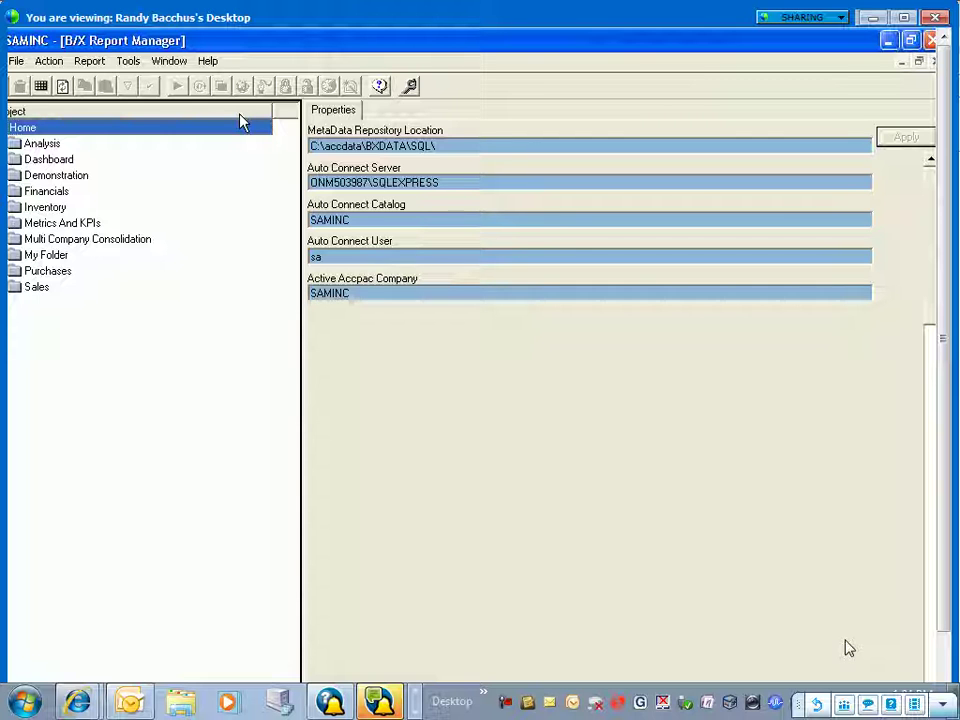
left_click(71, 130)
right_click(71, 130)
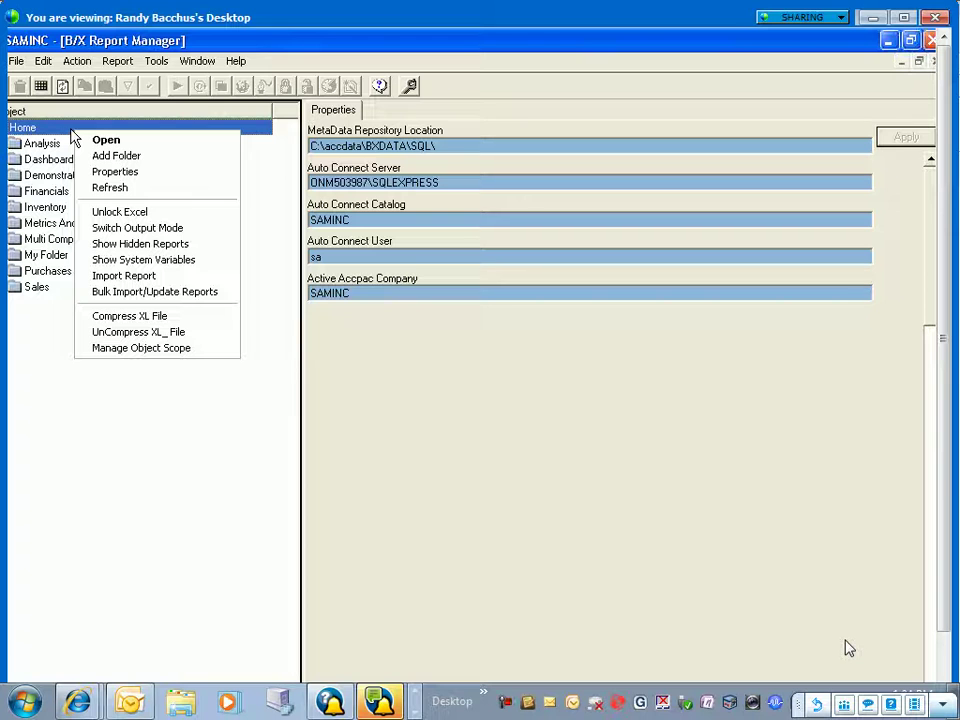
left_click(155, 164)
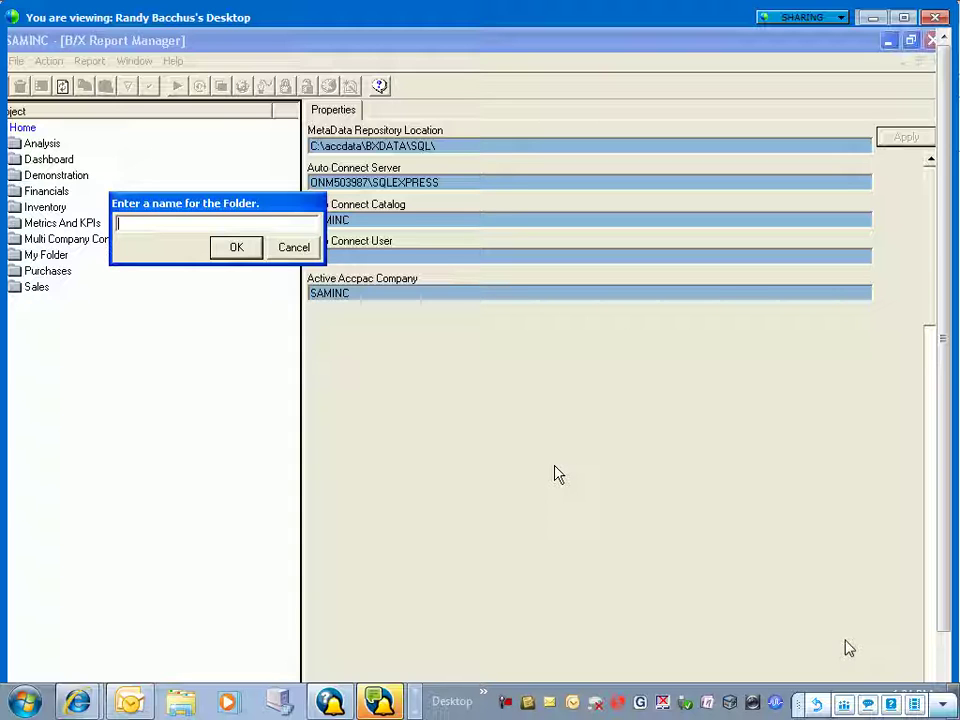
type("AA - Ian's")
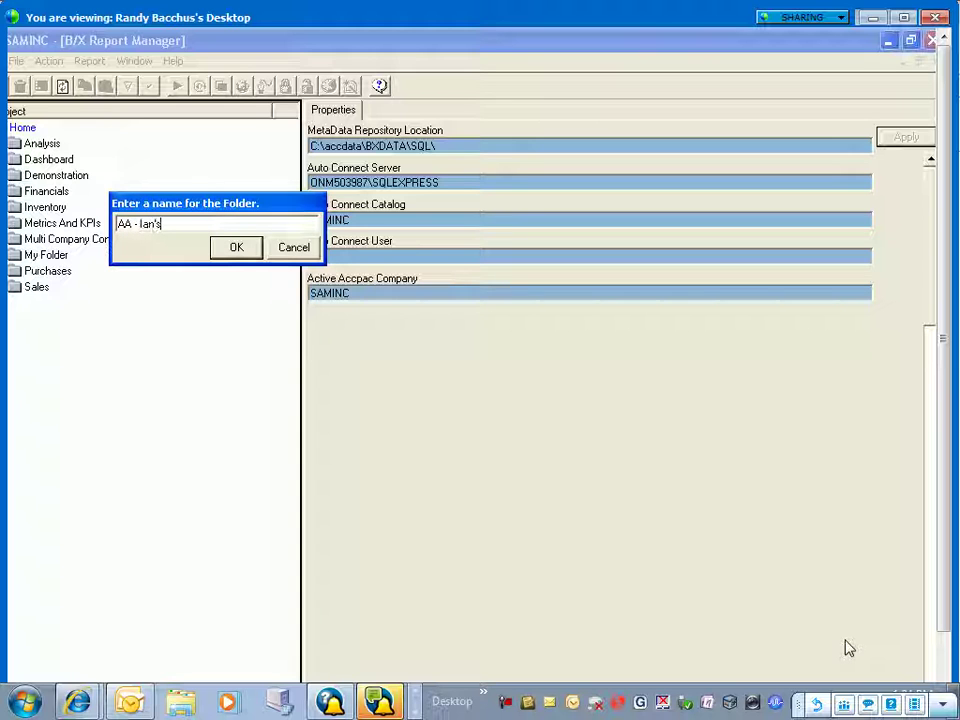
type(" Reports")
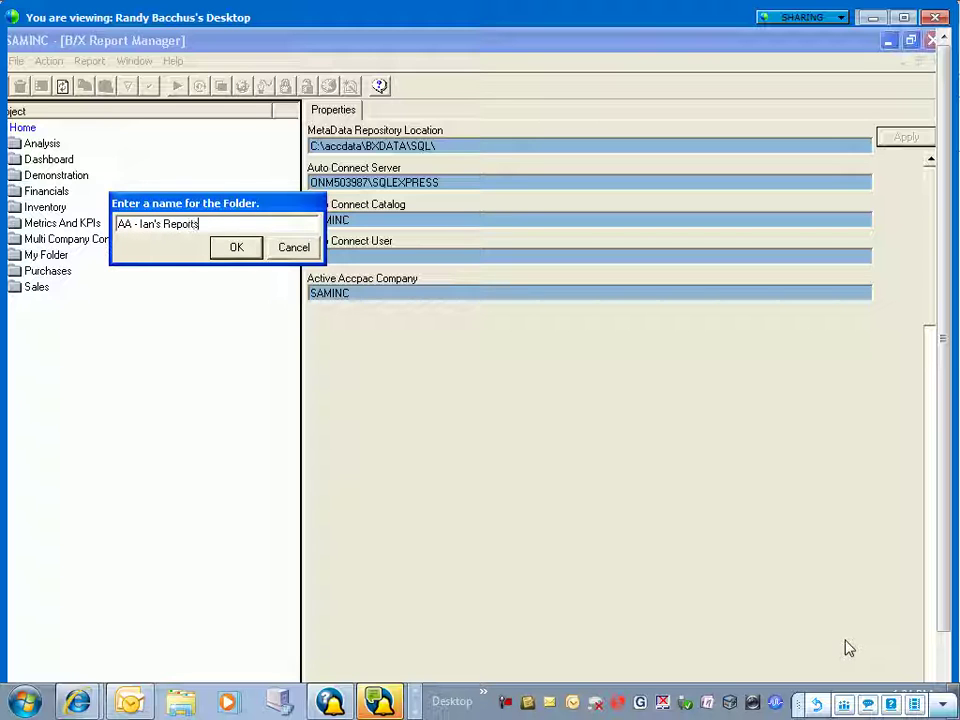
left_click_drag(194, 225, 223, 240)
left_click(236, 247)
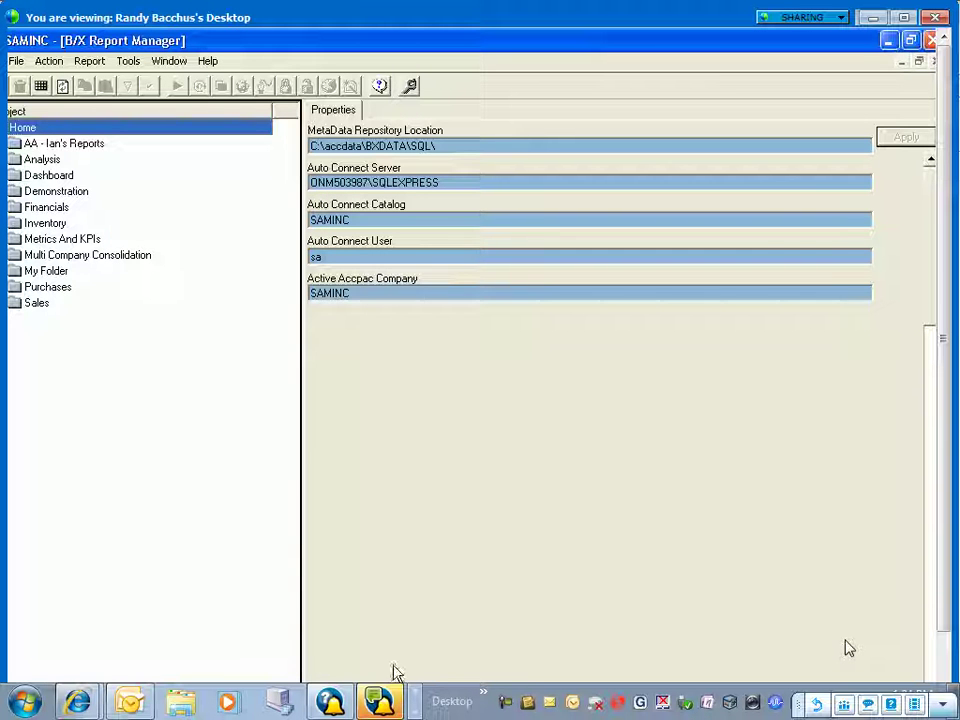
Examine the properties of the new AA reports folder
left_click(68, 146)
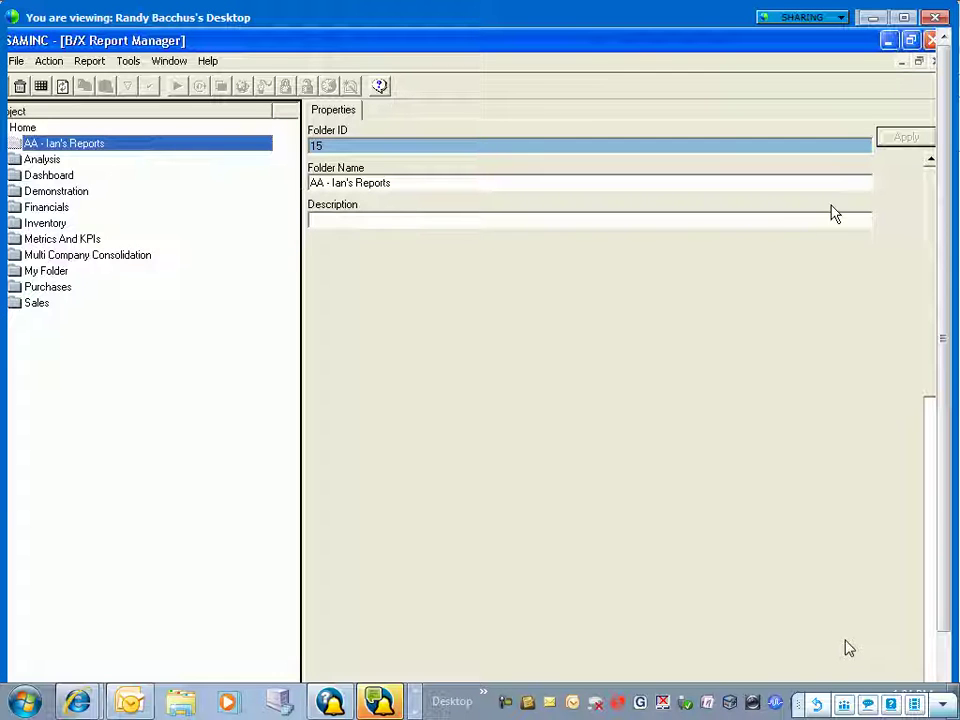
left_click_drag(923, 205, 557, 169)
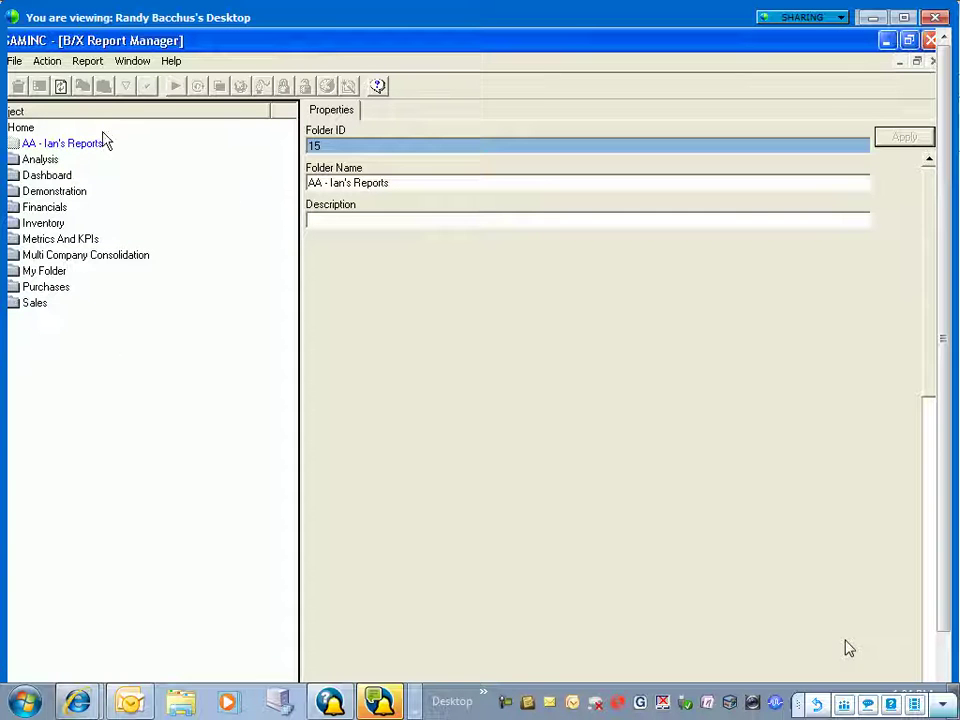
left_click(75, 145)
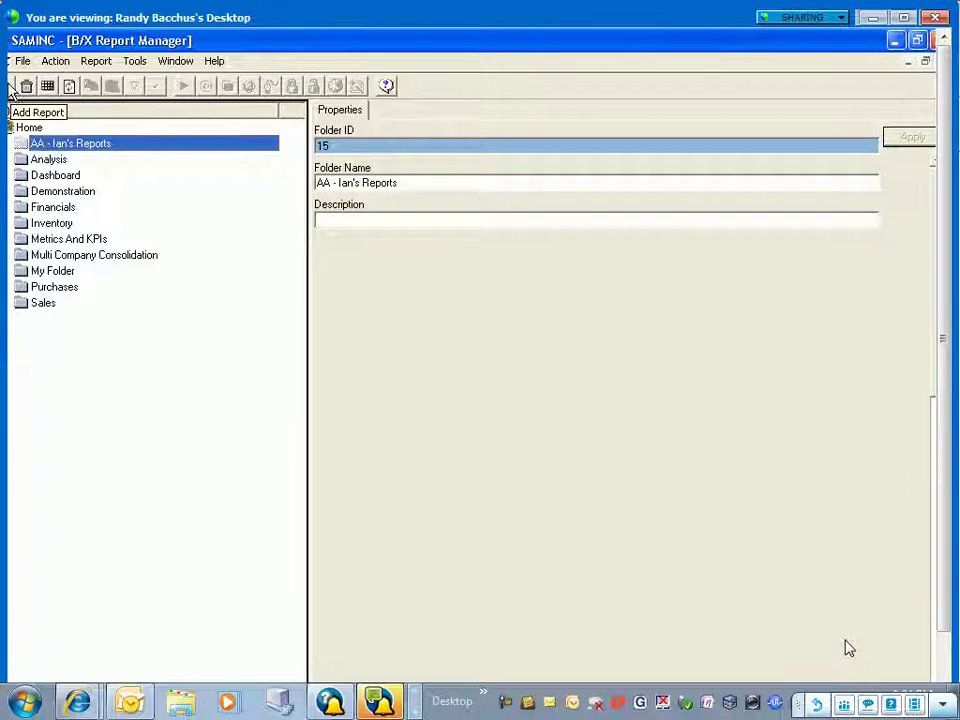
right_click(74, 150)
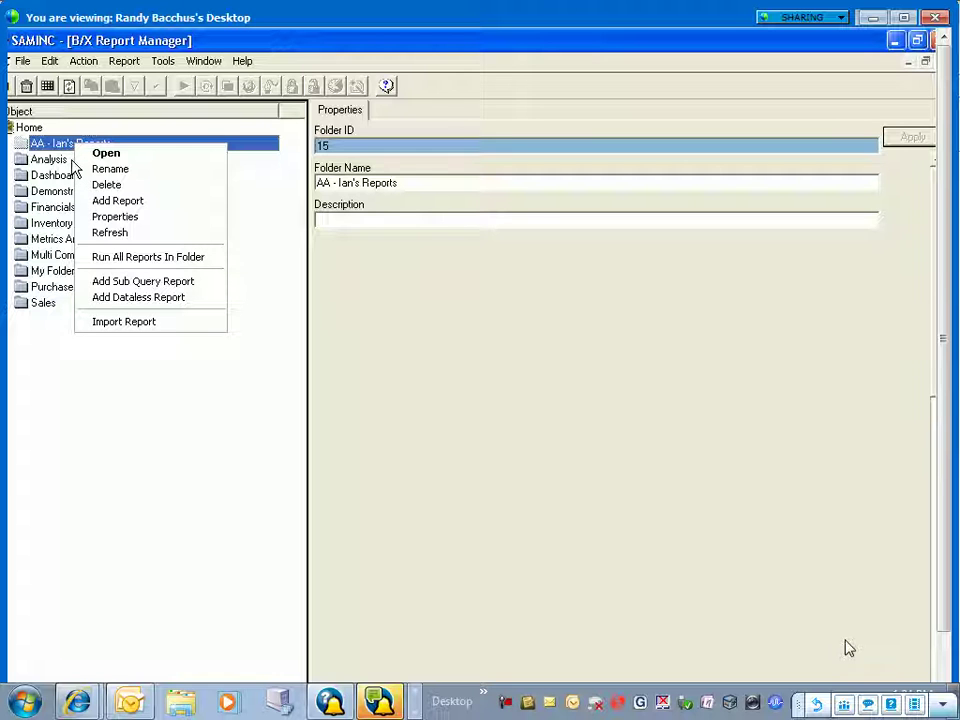
left_click(128, 204)
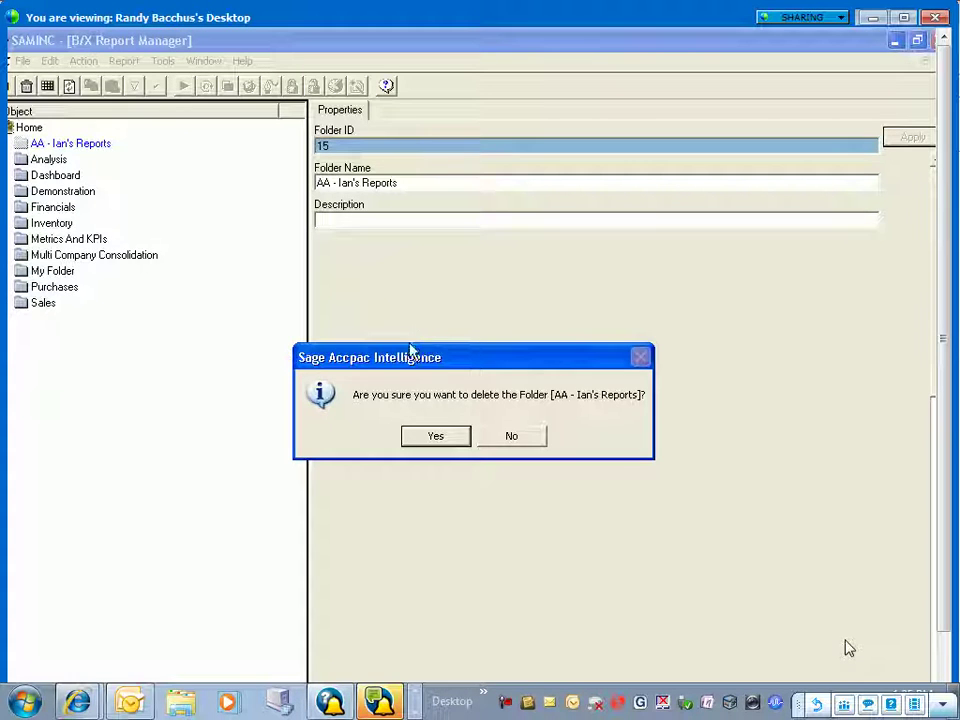
left_click(519, 440)
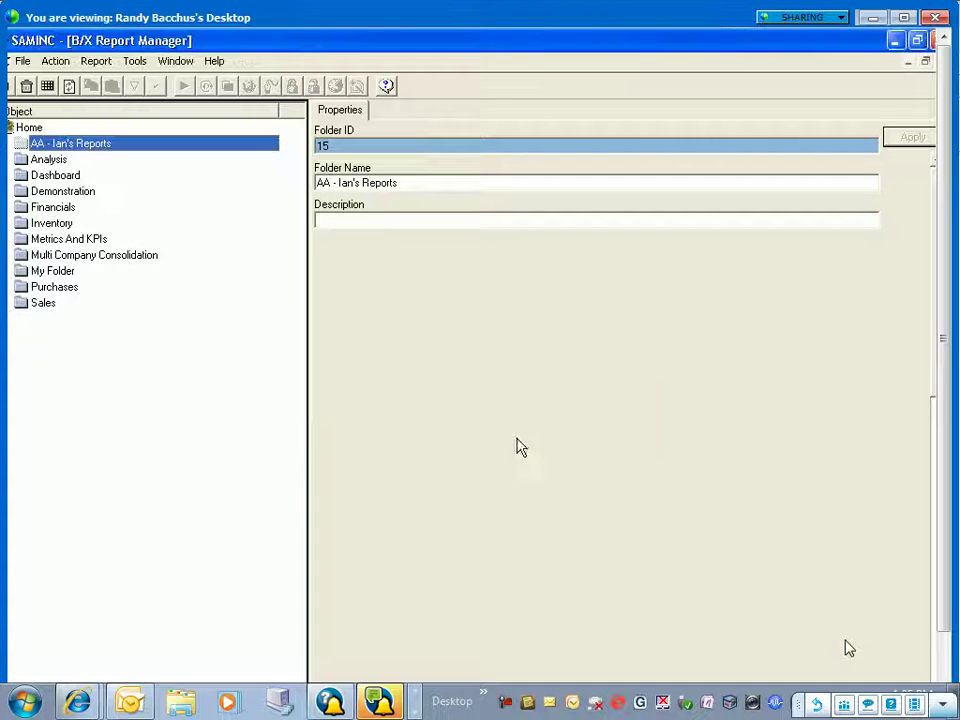
Add a Standard Report named CustomerList to the new AA reports folder
right_click(83, 151)
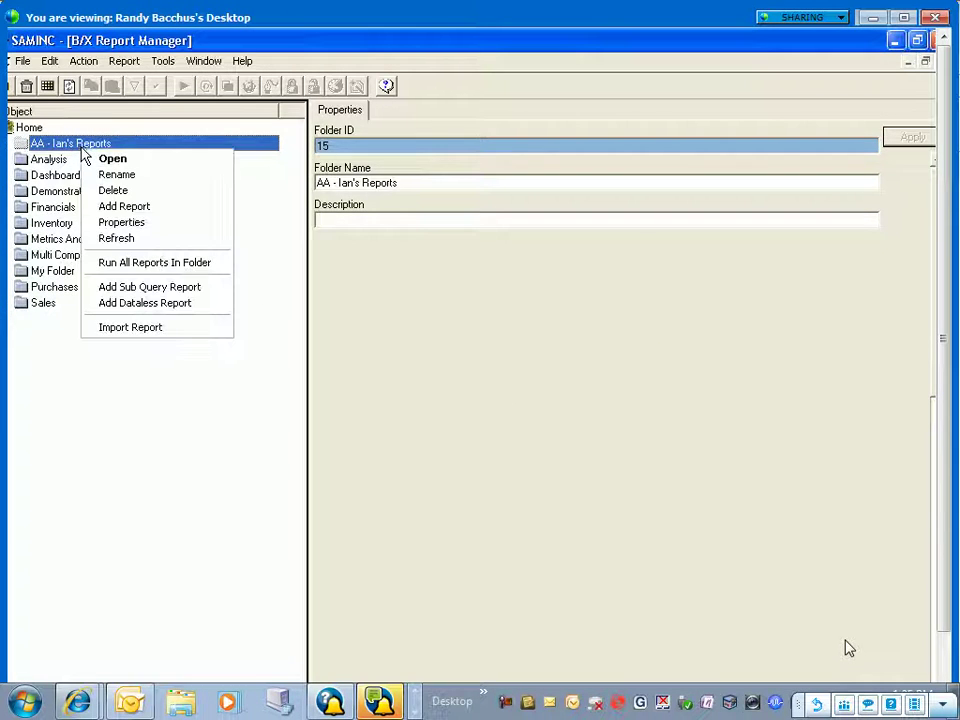
left_click(123, 207)
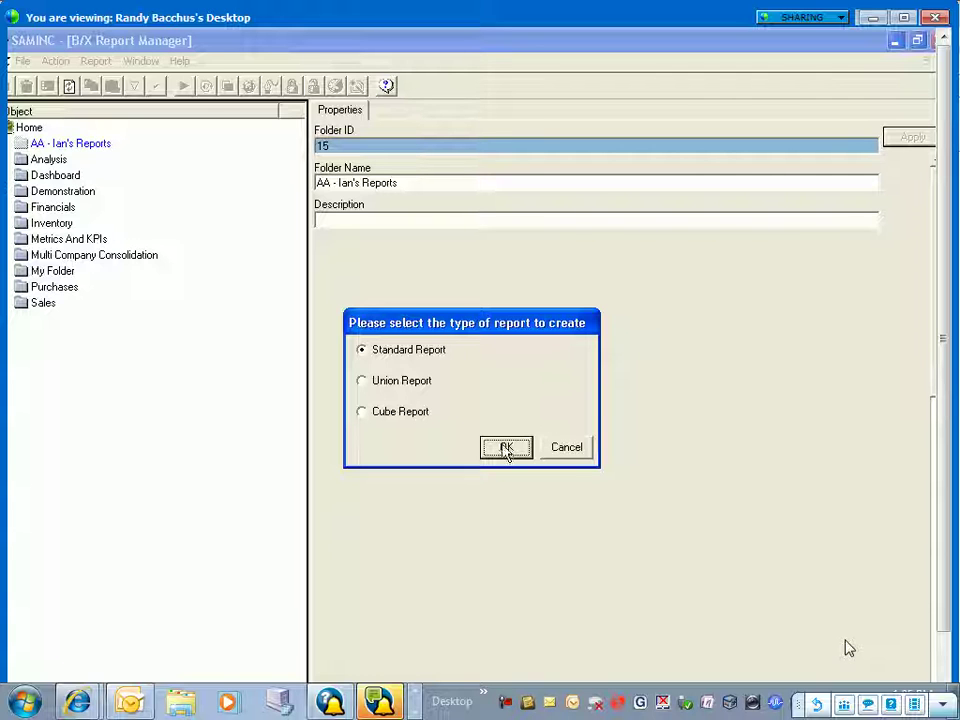
key("Return")
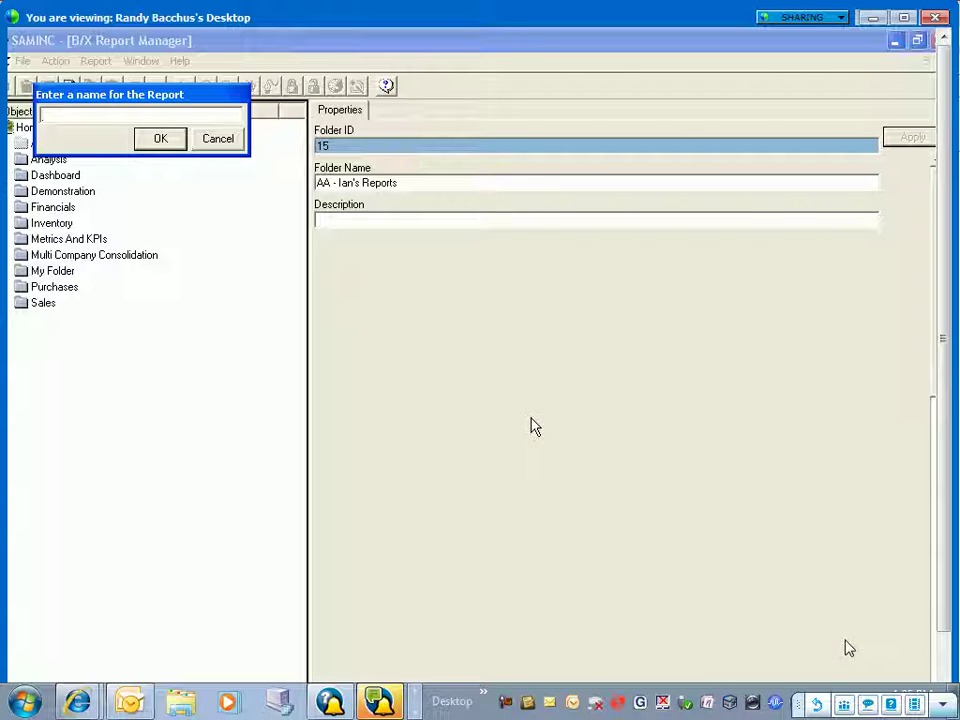
type("CustomerList")
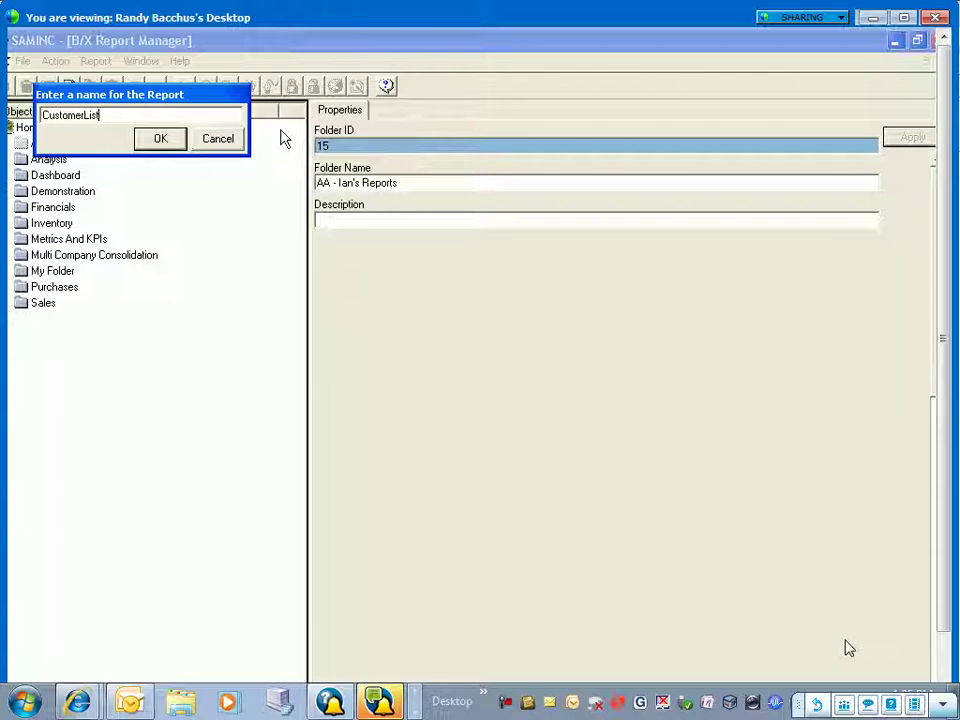
left_click(164, 139)
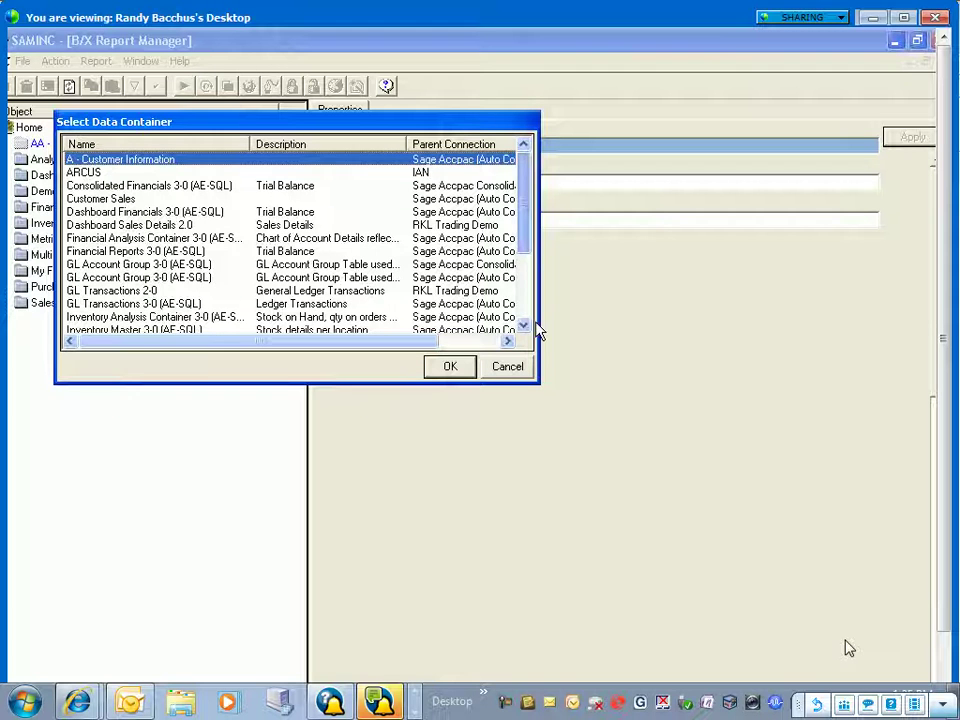
Choose the A - Customer Information data container from the Sage Accpac (Auto Connect) connection for the report
scroll(538, 330, "down", 3)
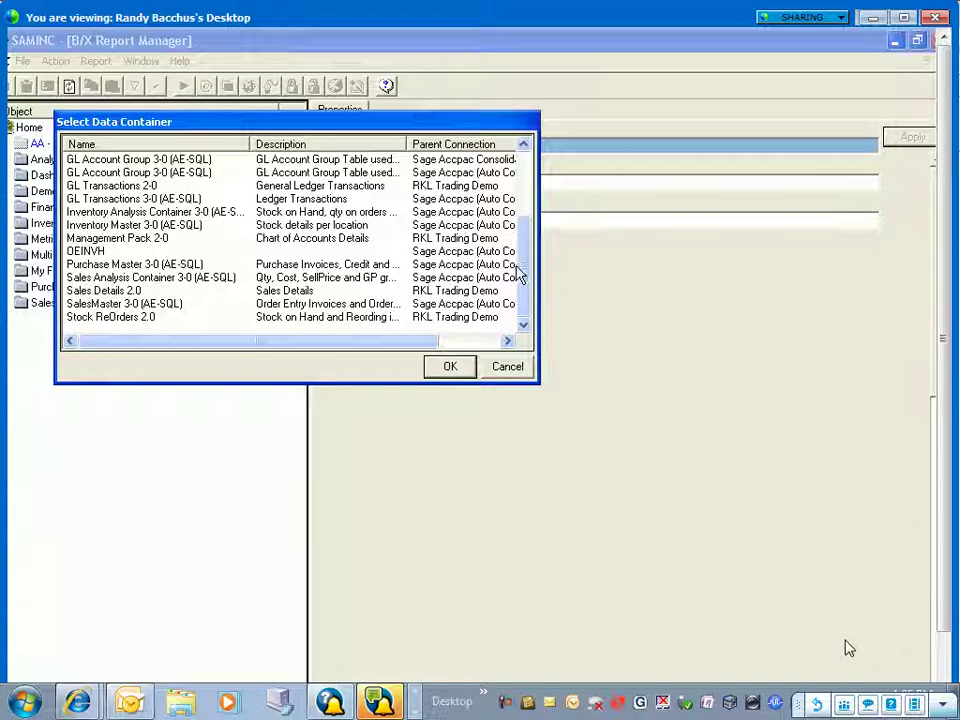
left_click_drag(519, 275, 519, 168)
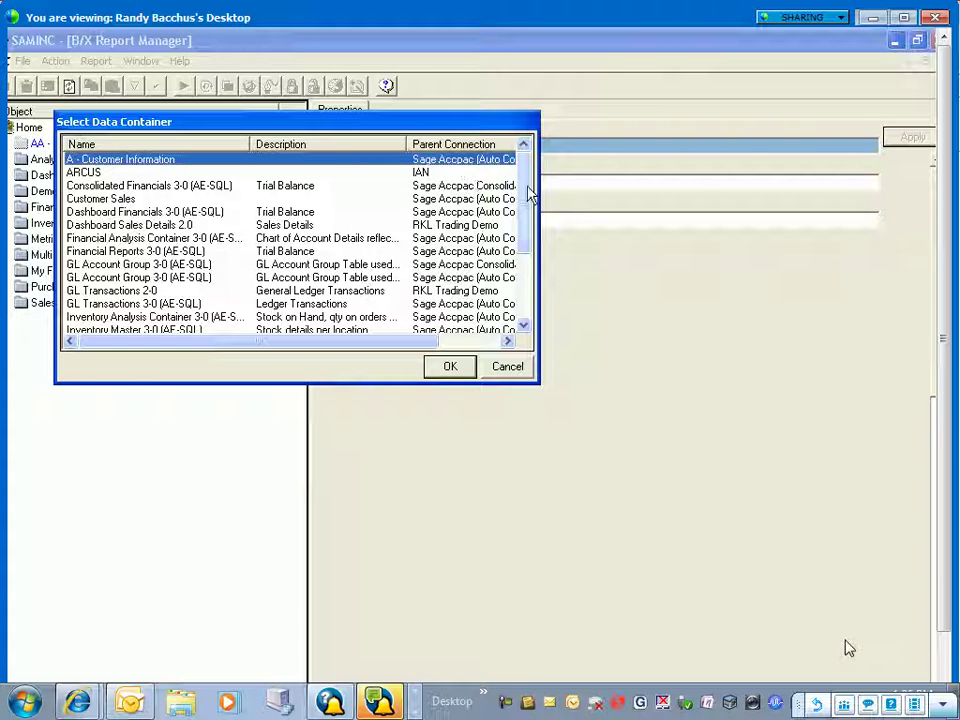
left_click(482, 163)
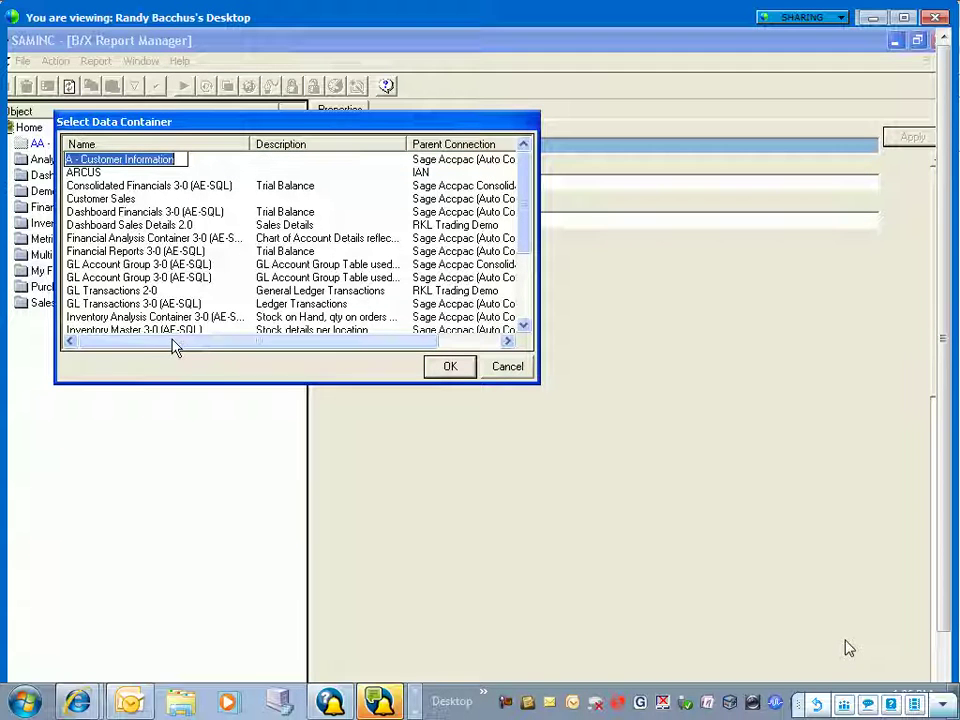
left_click_drag(225, 349, 282, 346)
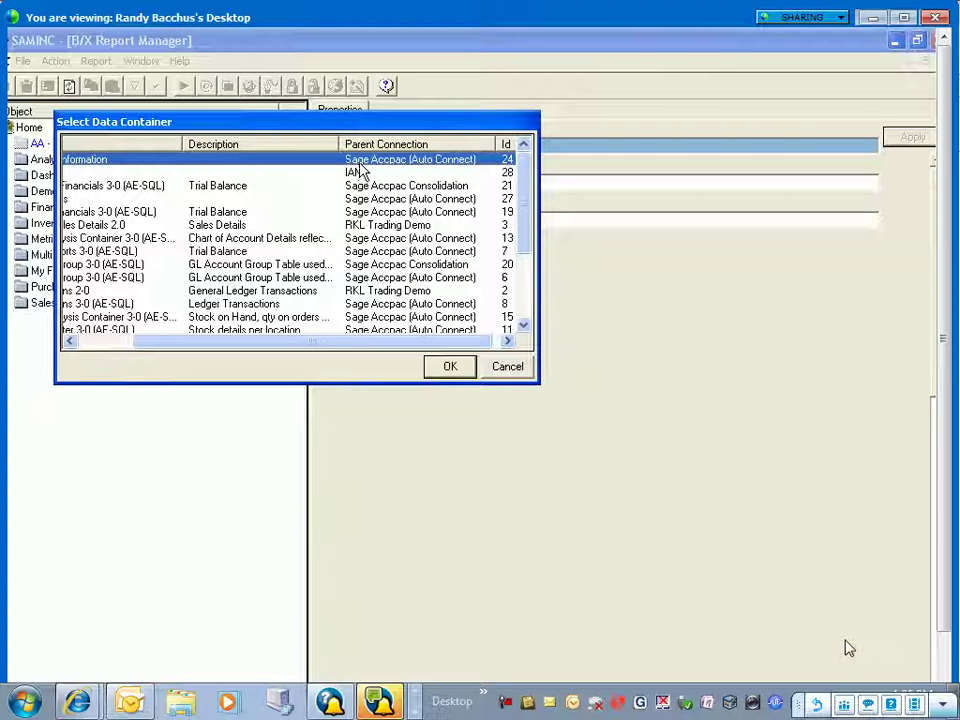
key("F2")
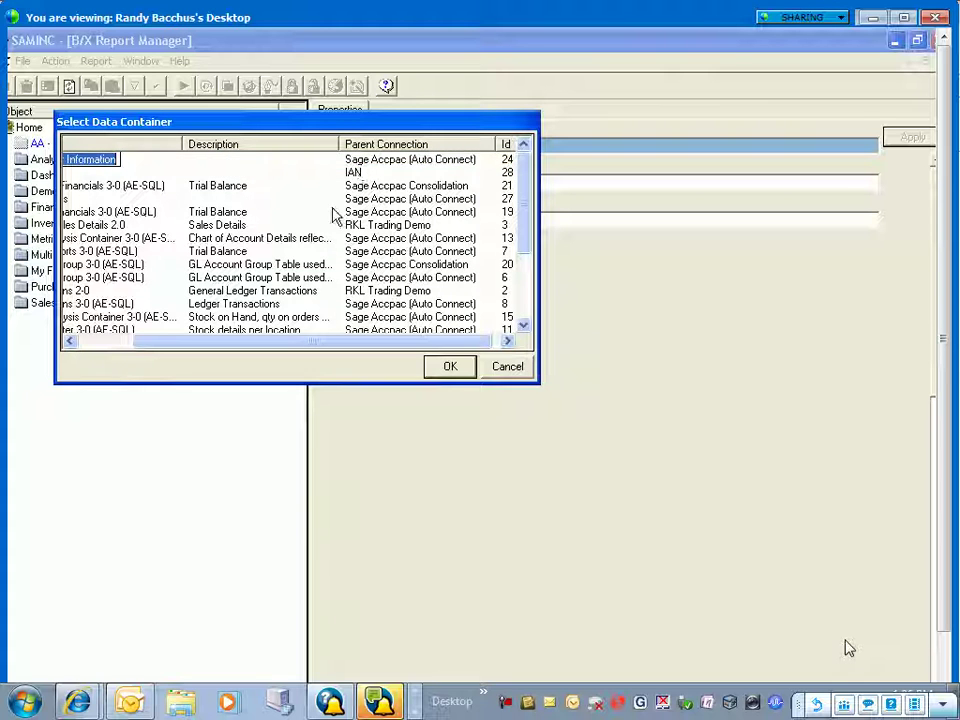
left_click(301, 348)
left_click_drag(301, 348, 311, 348)
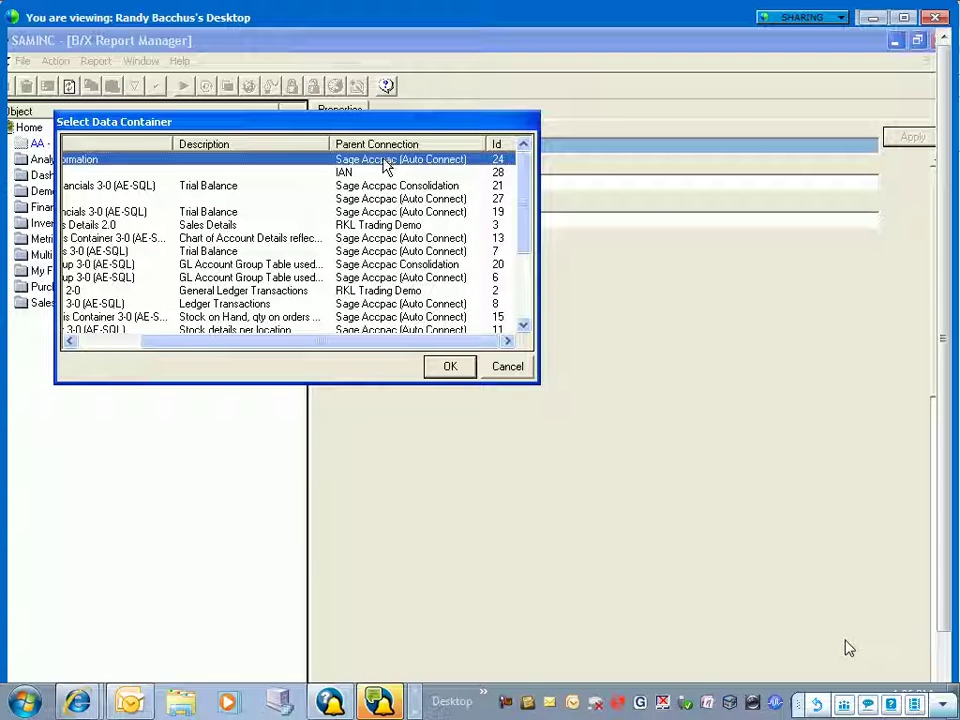
left_click(457, 375)
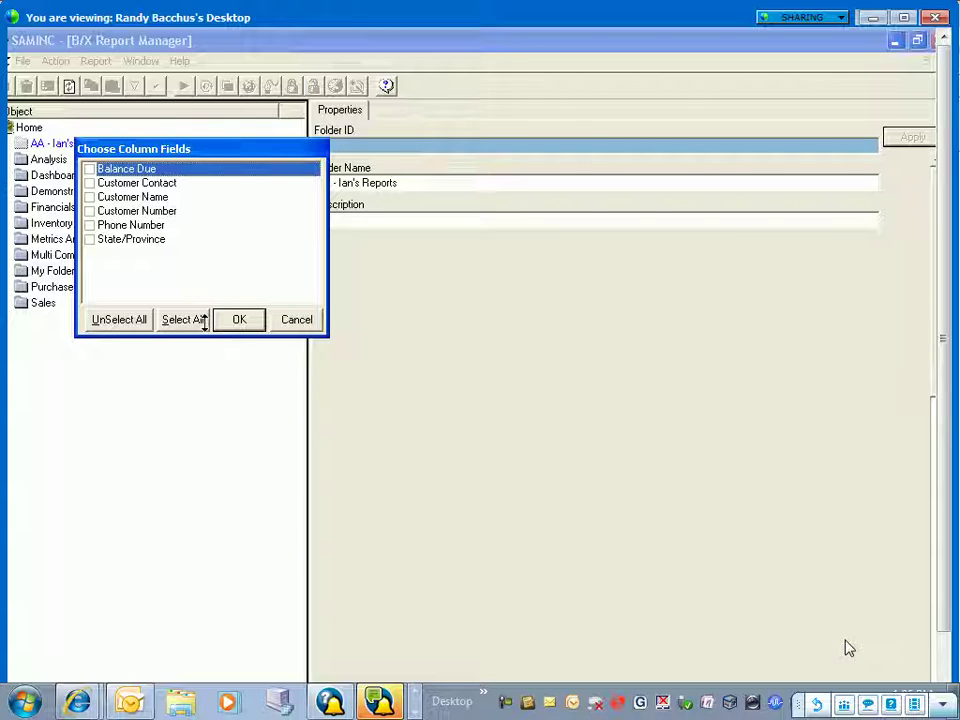
Include all available column fields in the report and display the properties of CustomerList
left_click(174, 322)
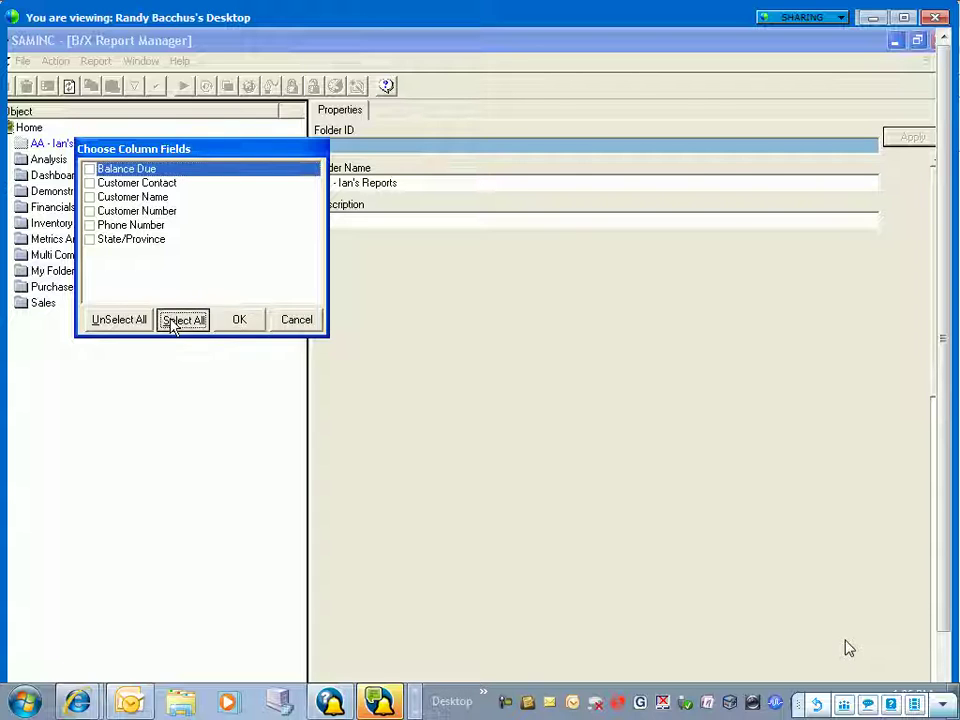
left_click(237, 321)
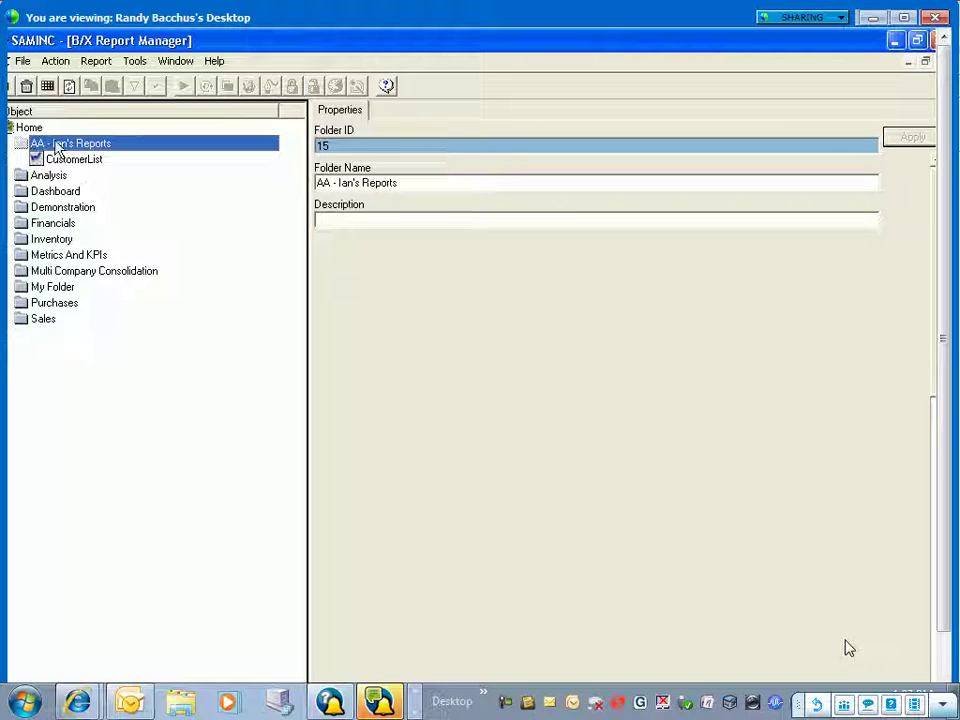
key("Down")
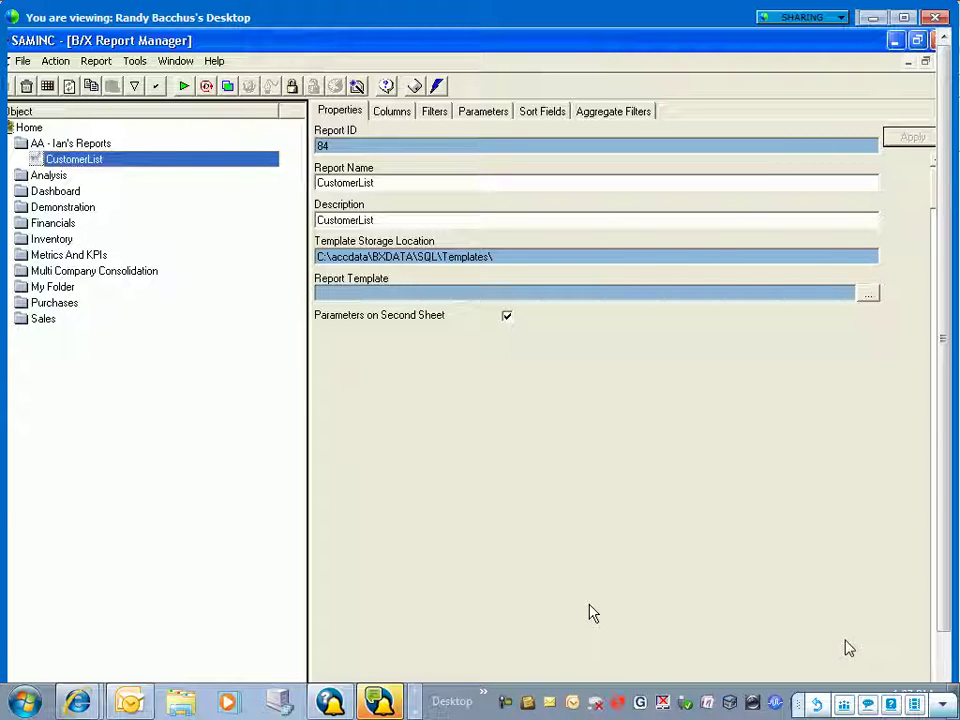
Expand CustomerList and examine the properties of its A - Customer Information source container
double_click(53, 163)
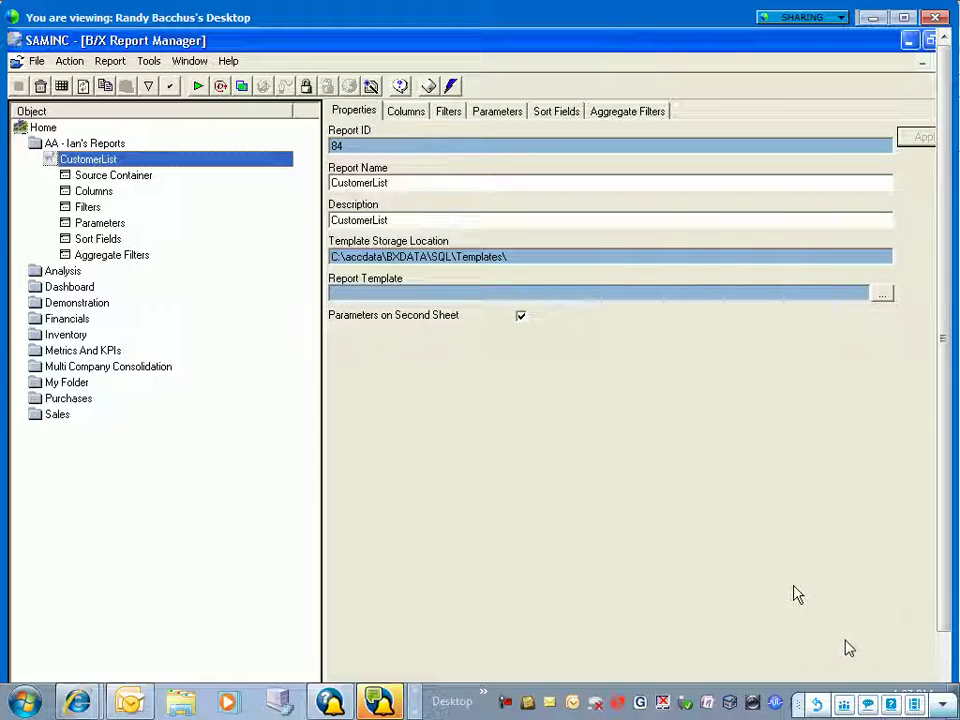
left_click(112, 176)
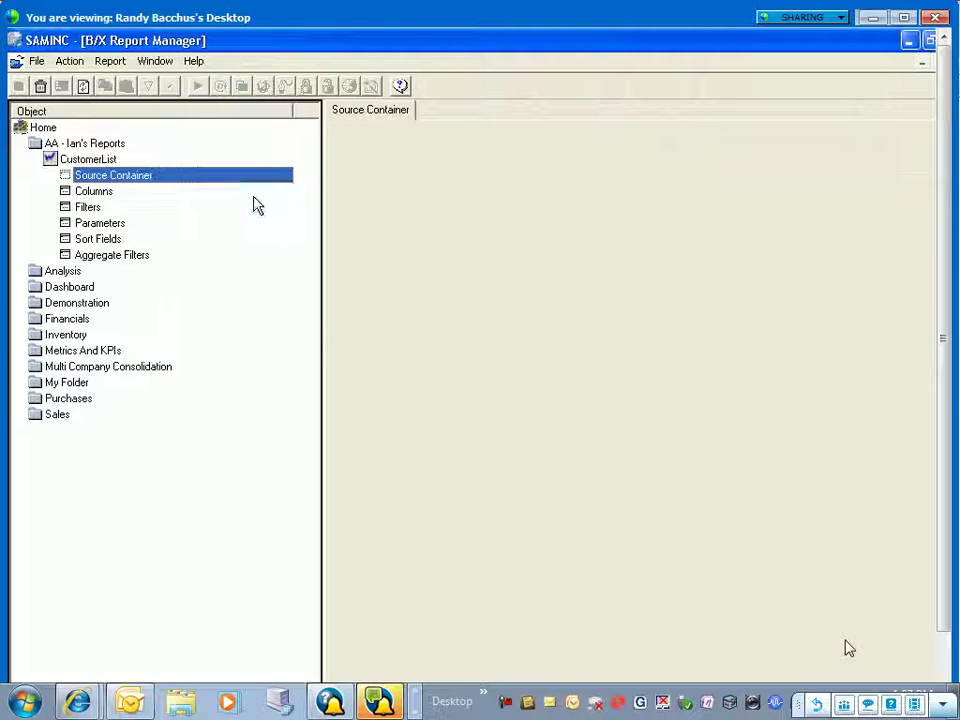
left_click(86, 197)
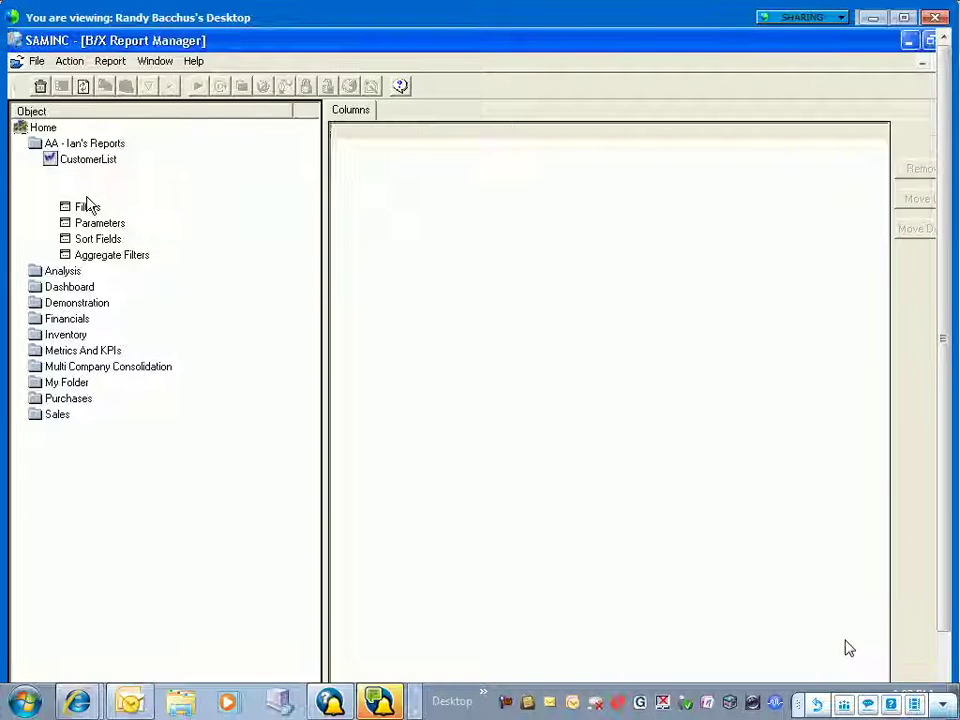
left_click(122, 176)
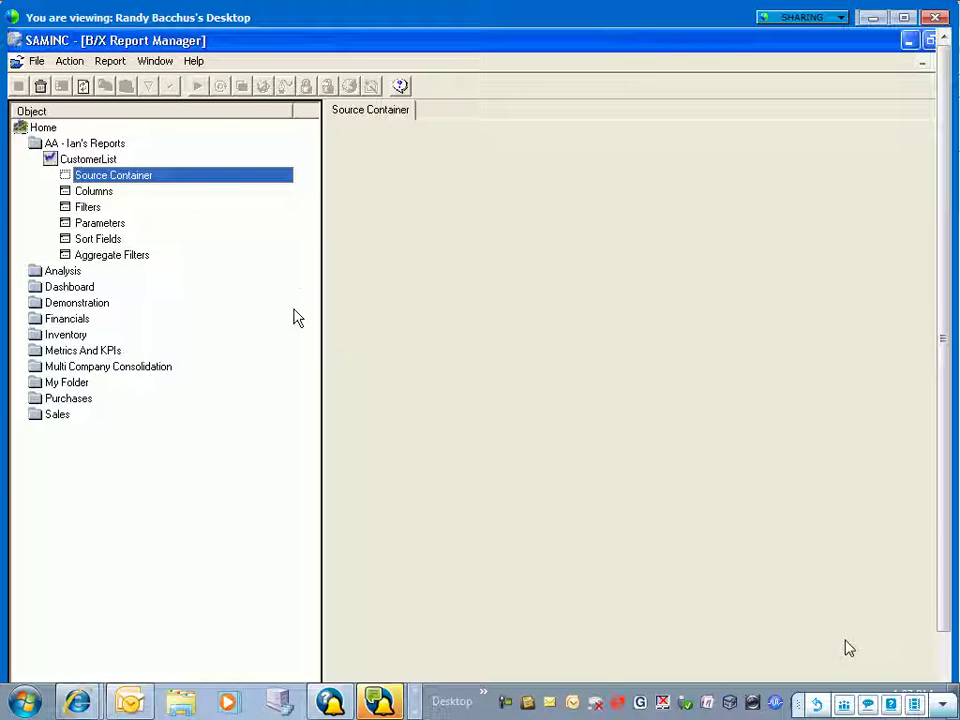
double_click(127, 177)
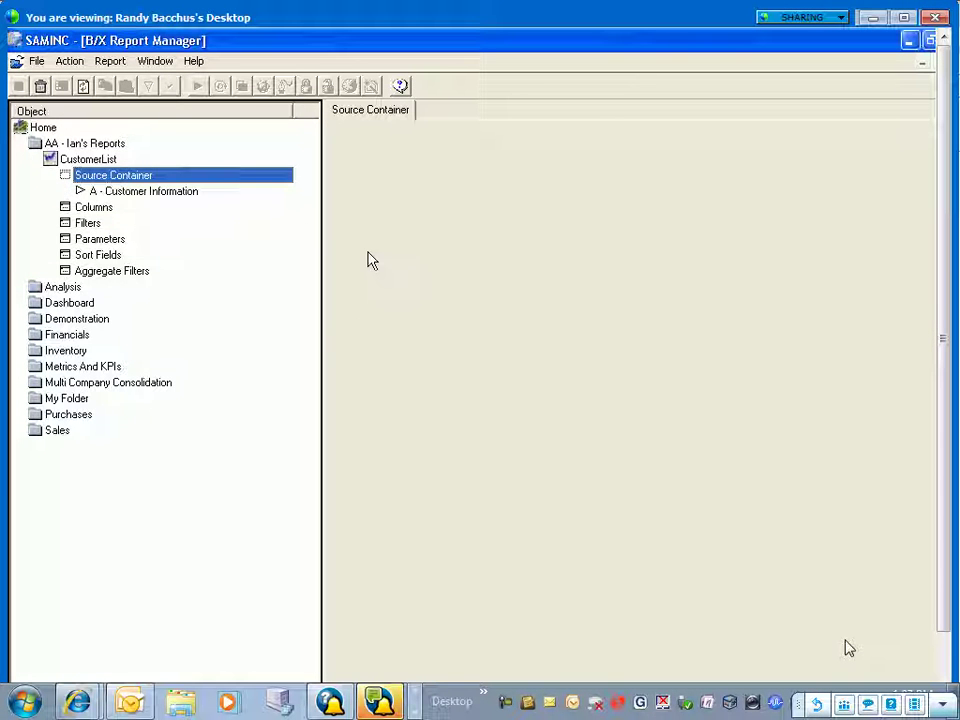
left_click(140, 196)
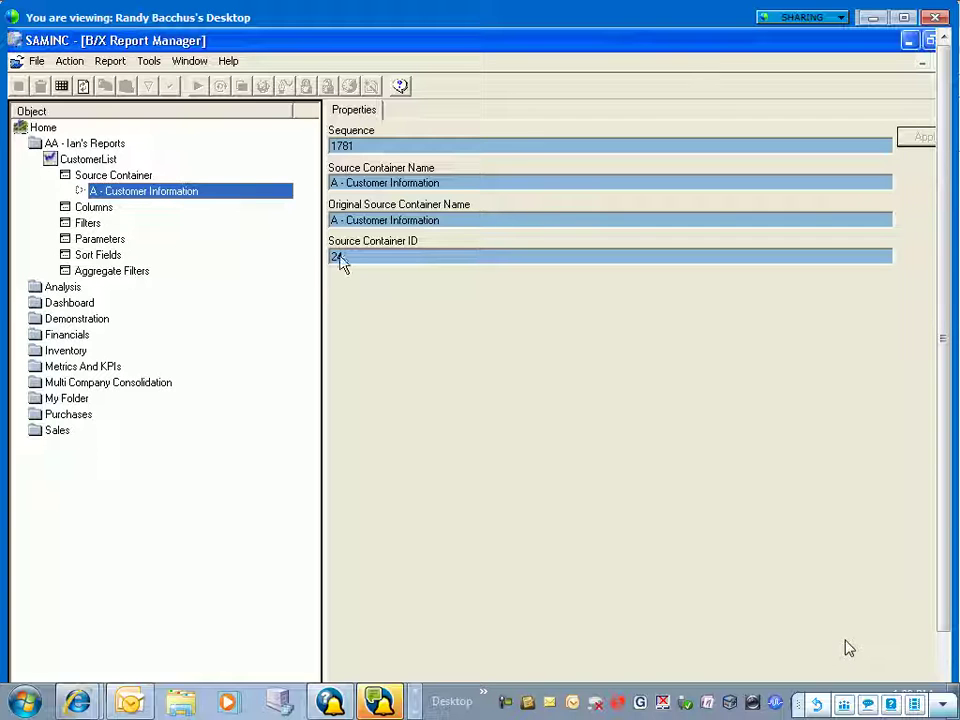
double_click(97, 177)
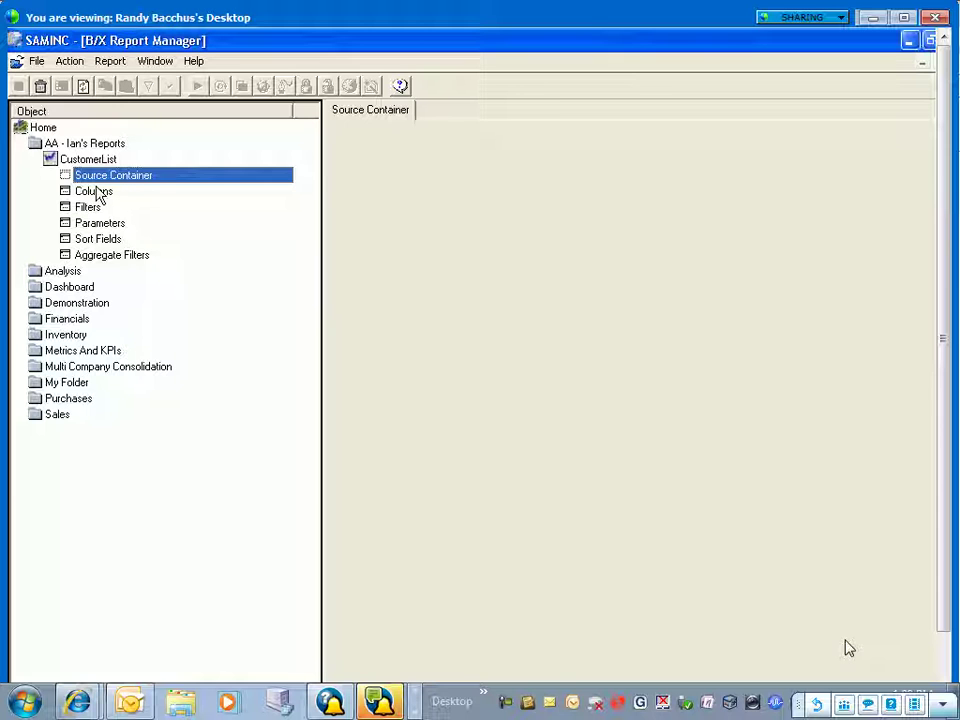
Examine the report's columns, including the aggregate functions for Customer Name and the properties of Customer Number and Phone Number
left_click(96, 193)
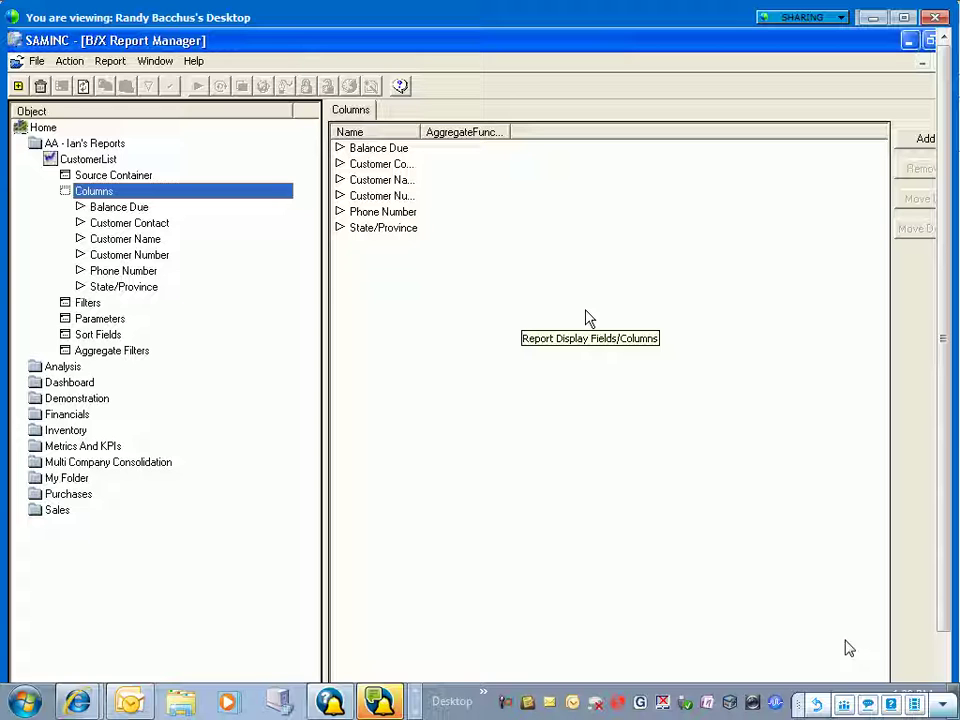
left_click(129, 240)
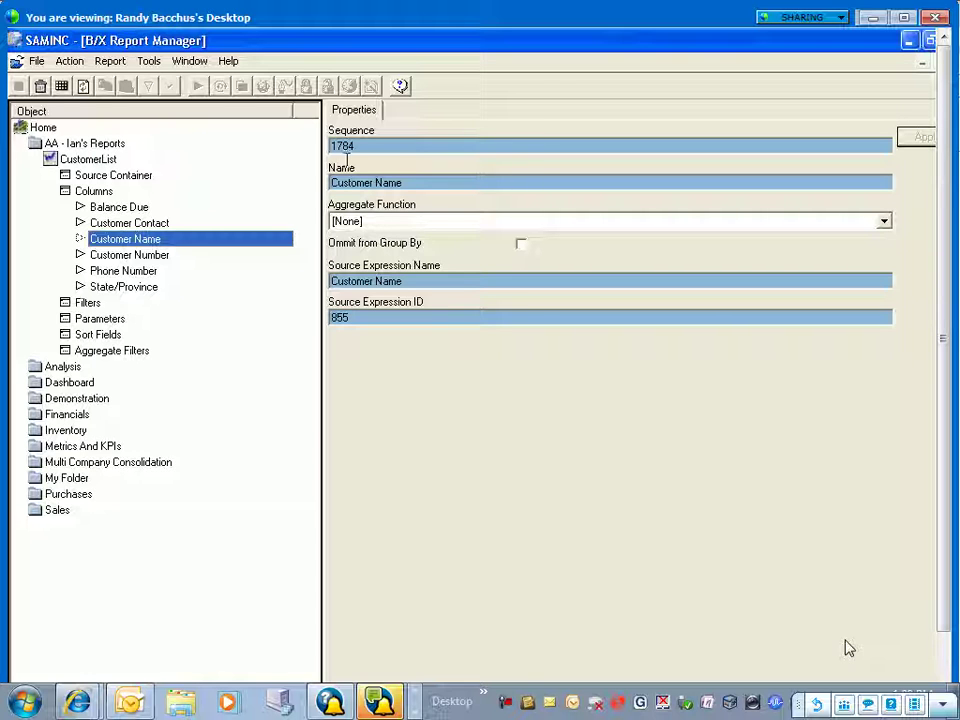
left_click(883, 224)
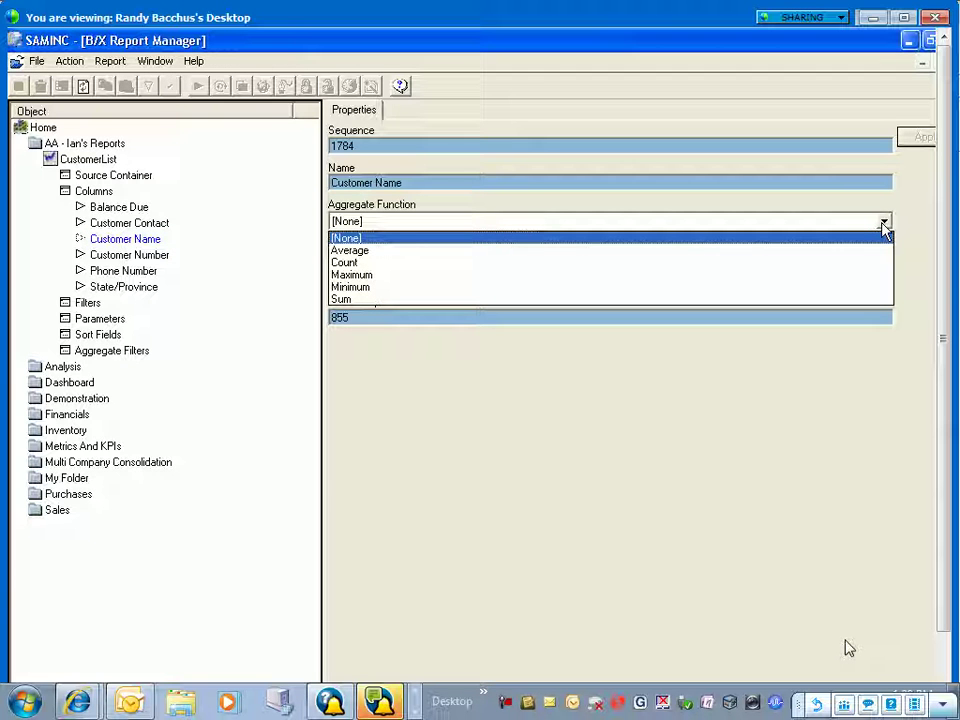
left_click(883, 224)
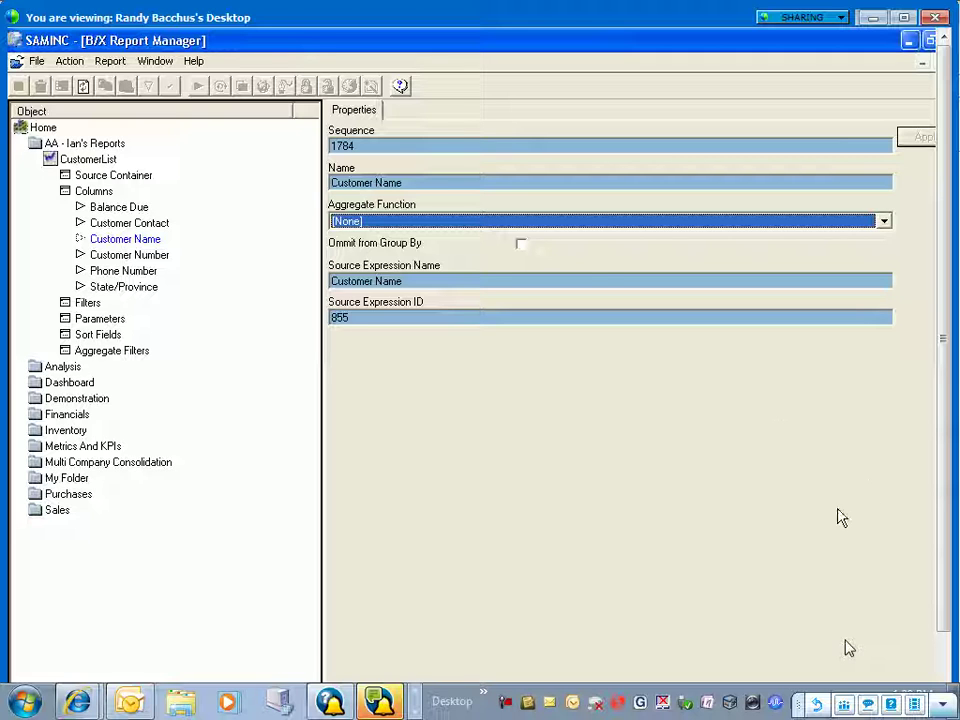
left_click(178, 256)
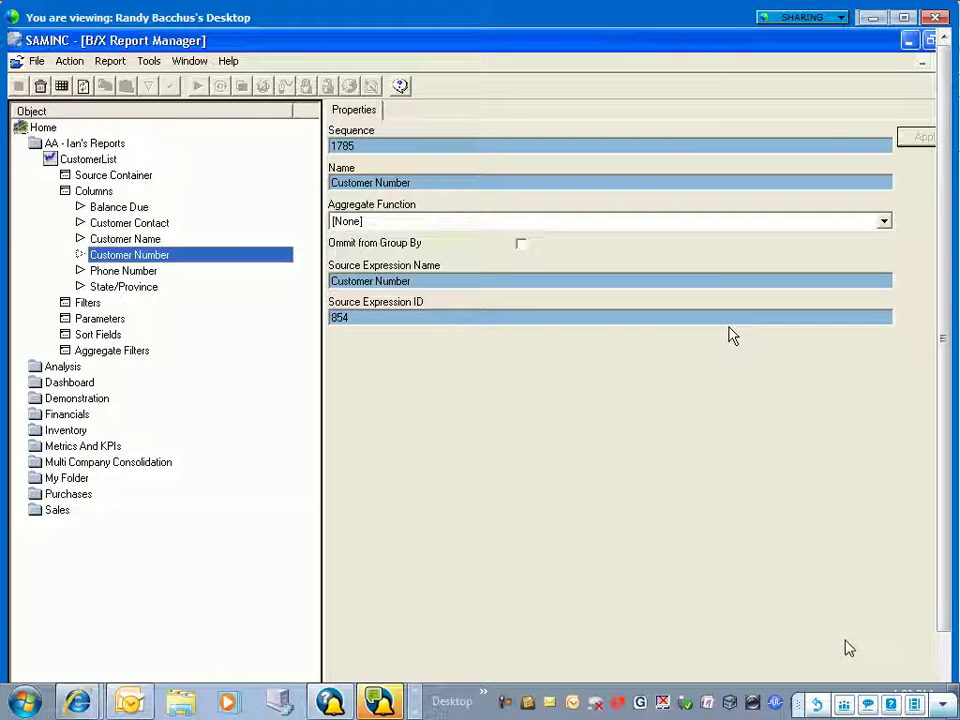
left_click(153, 272)
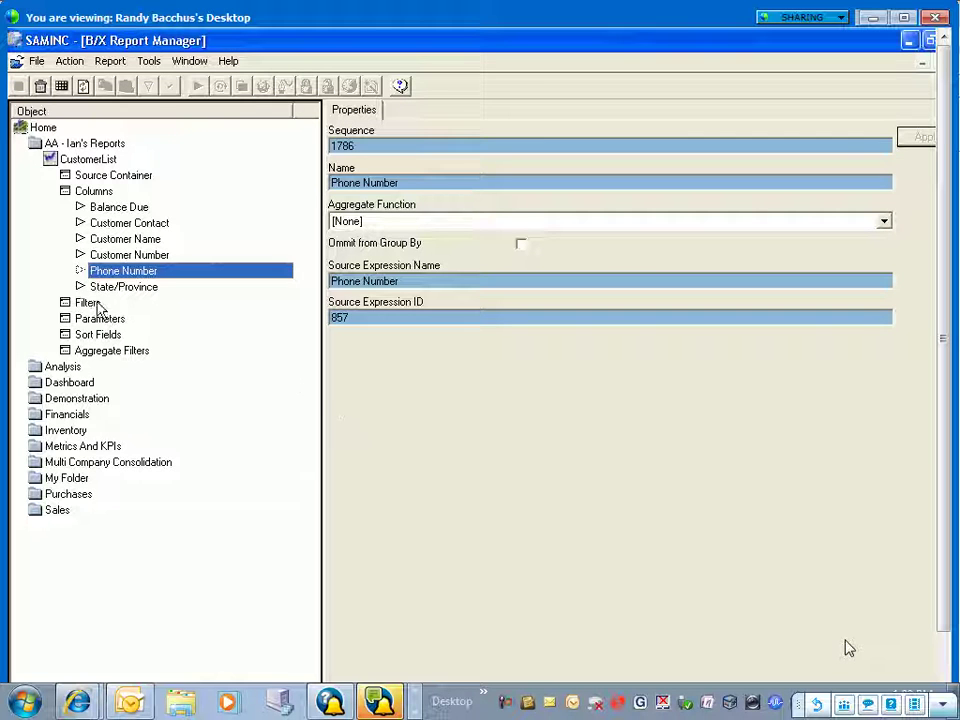
key("Down")
key("Down")
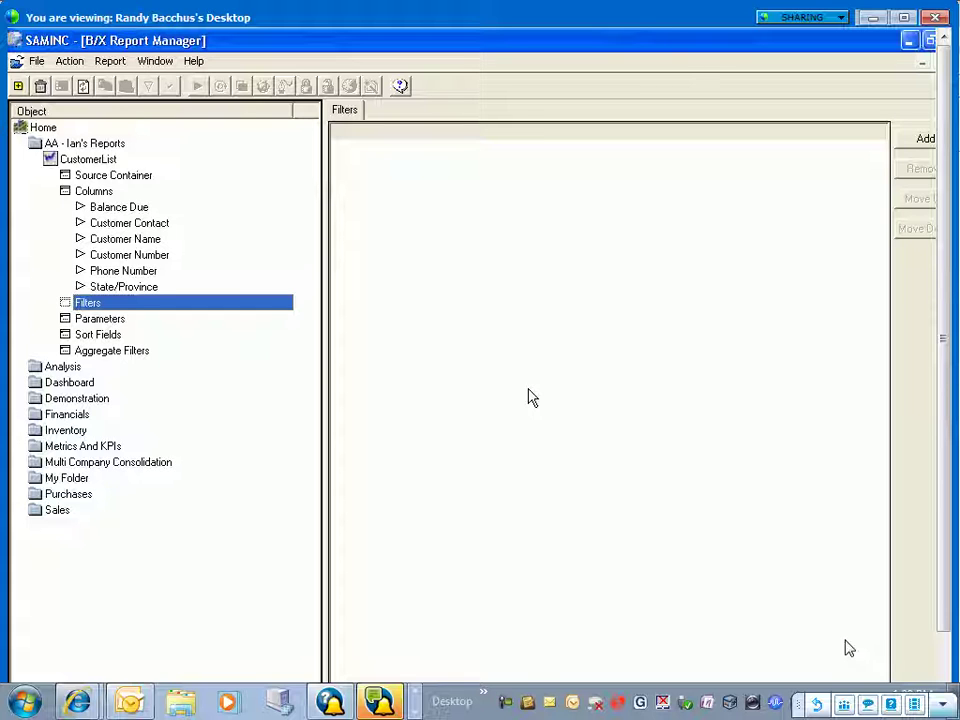
right_click(90, 311)
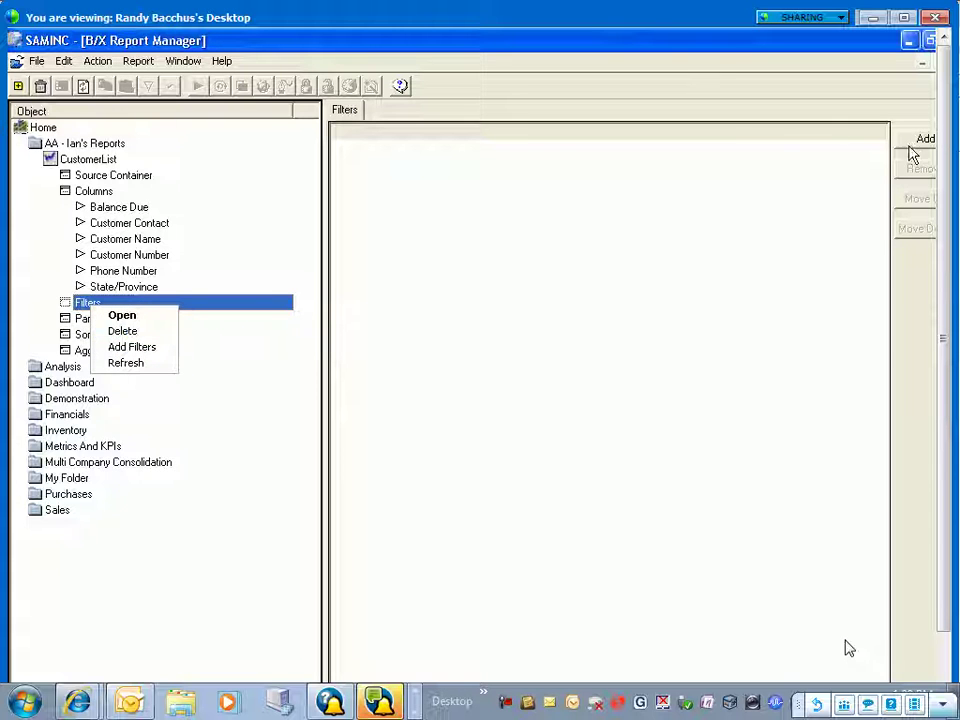
left_click(644, 263)
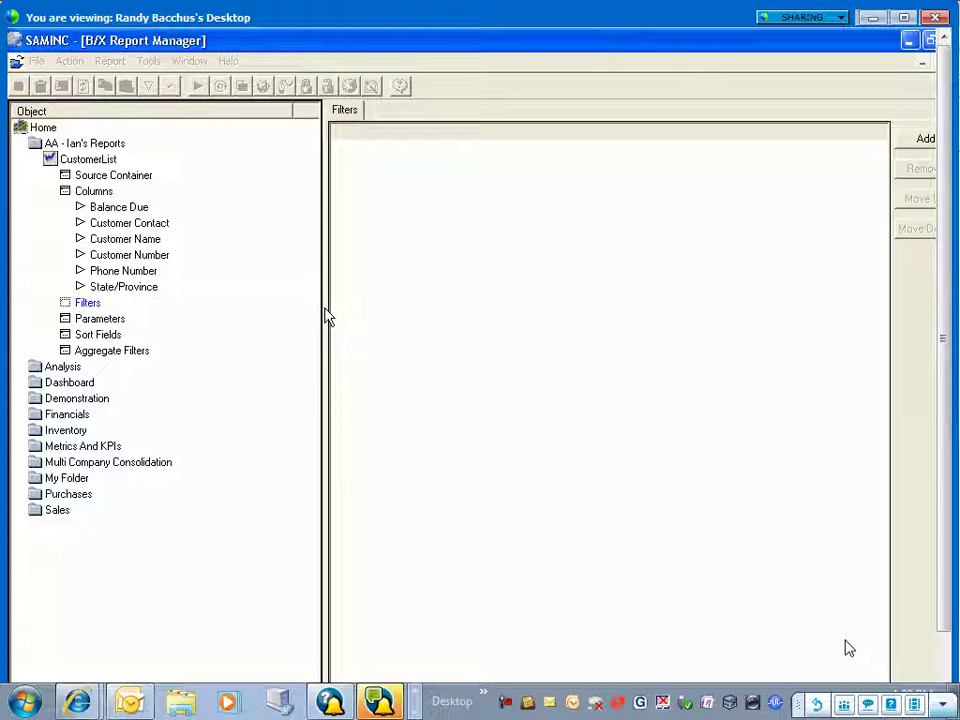
right_click(88, 316)
left_click(121, 334)
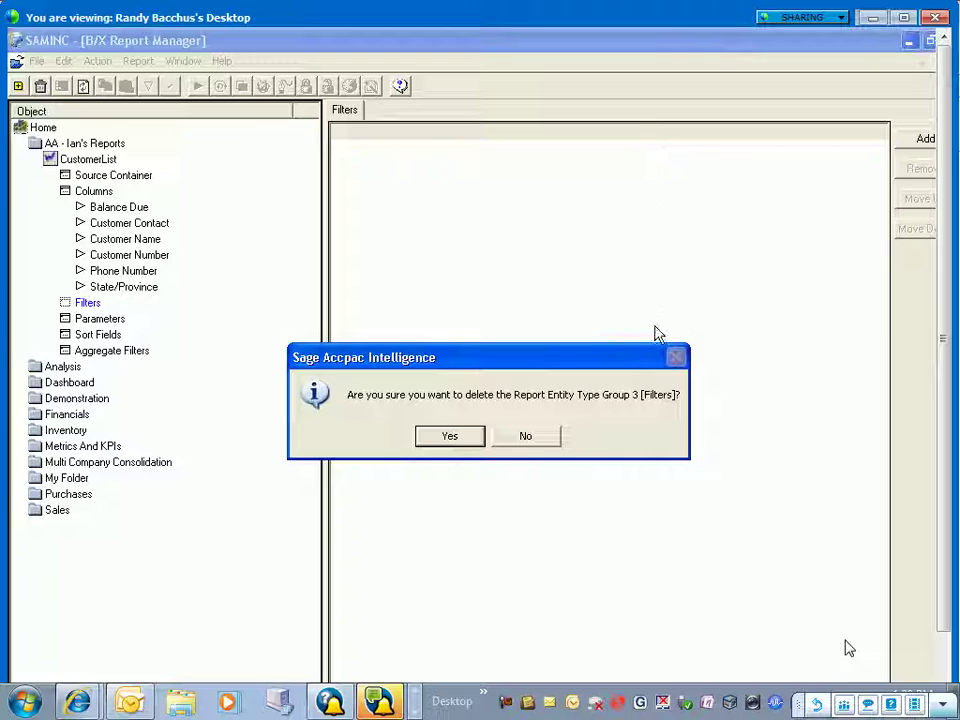
left_click(528, 441)
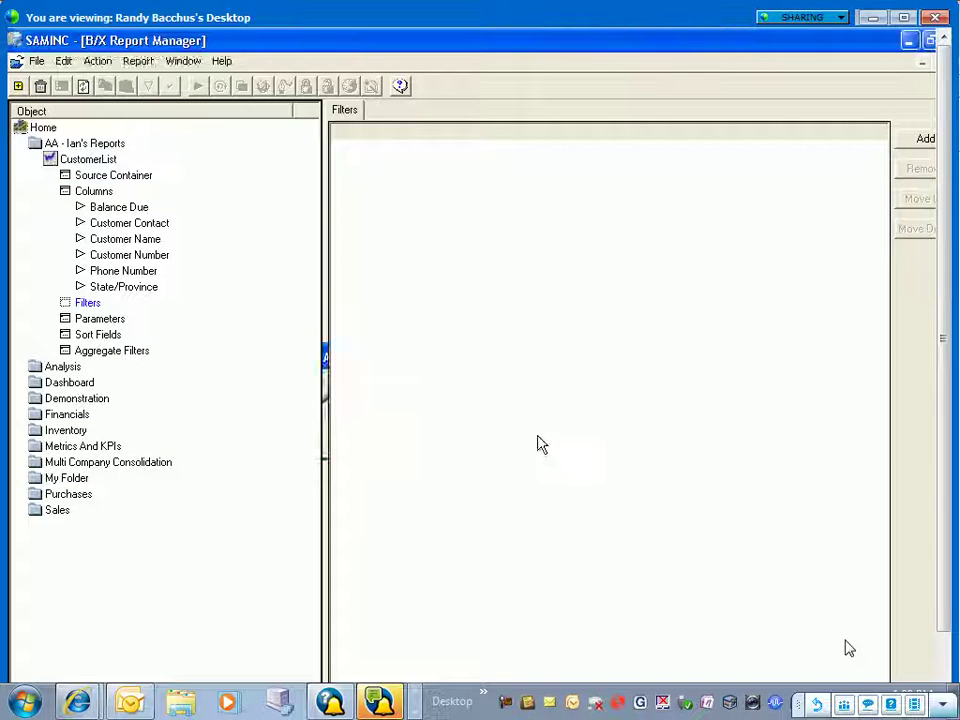
Start a filter on Customer Number to review the available comparison methods, and cancel it
right_click(110, 305)
left_click(163, 352)
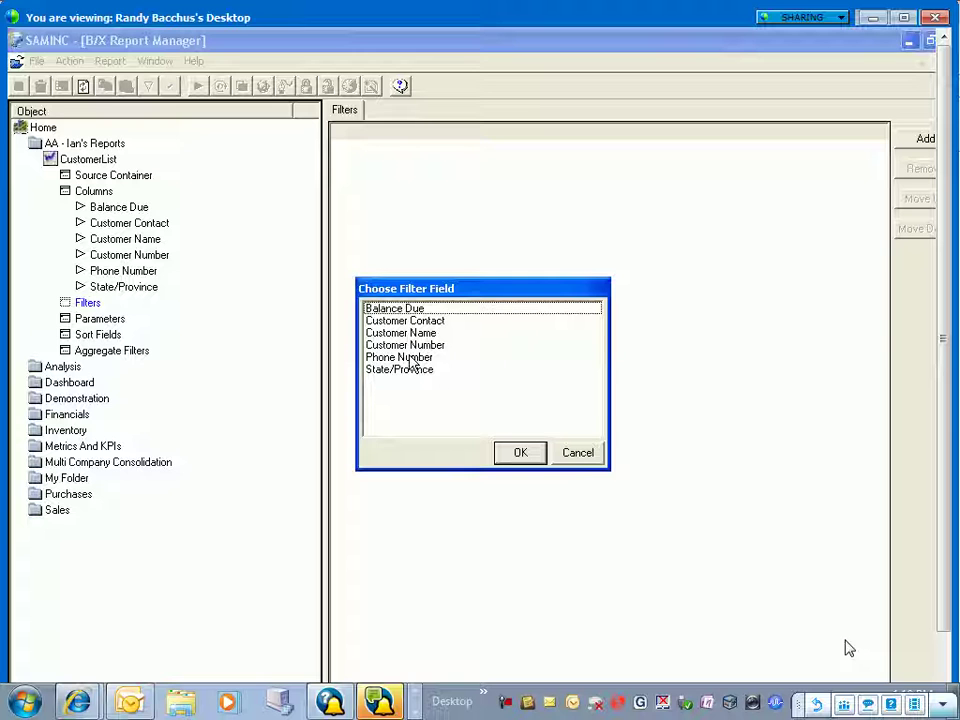
left_click(408, 345)
left_click(505, 457)
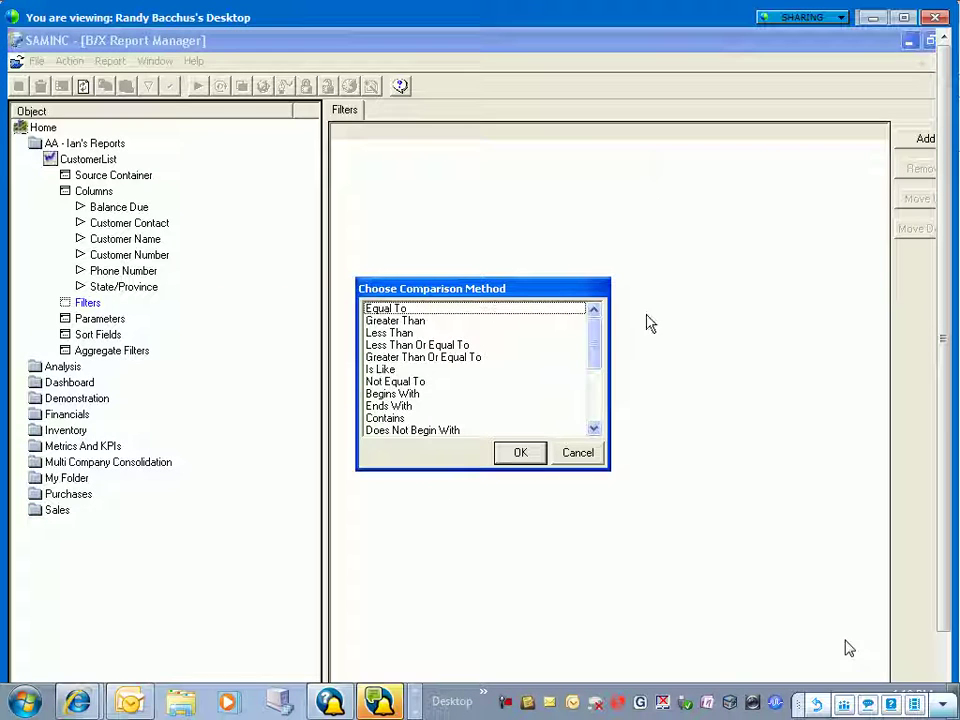
mouse_move(598, 347)
left_mouse_down()
mouse_move(600, 431)
mouse_move(600, 342)
left_mouse_up()
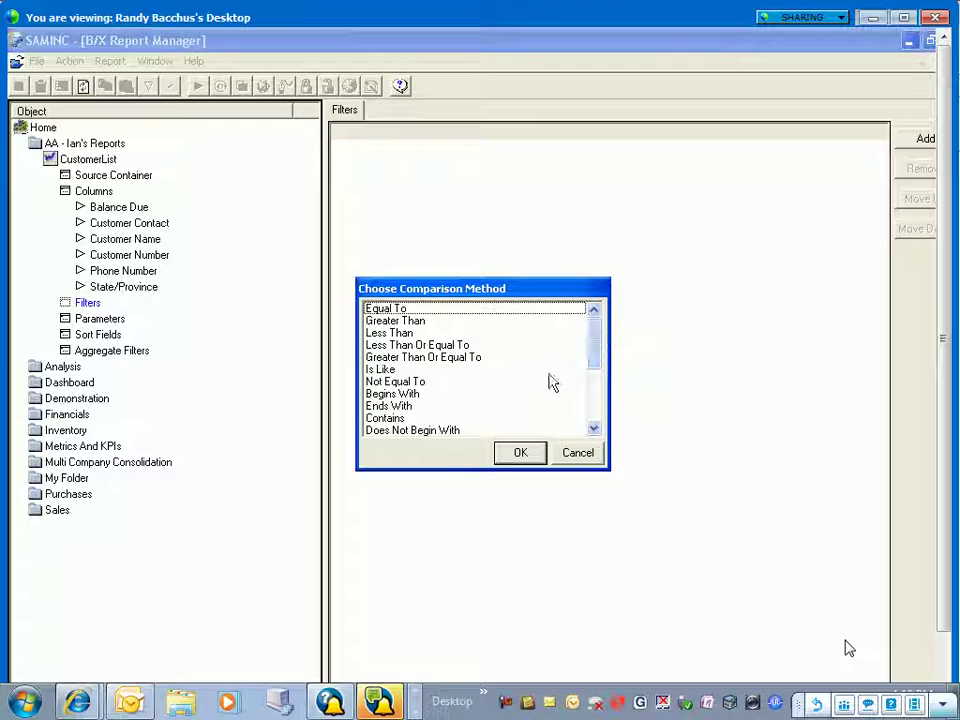
left_click(587, 452)
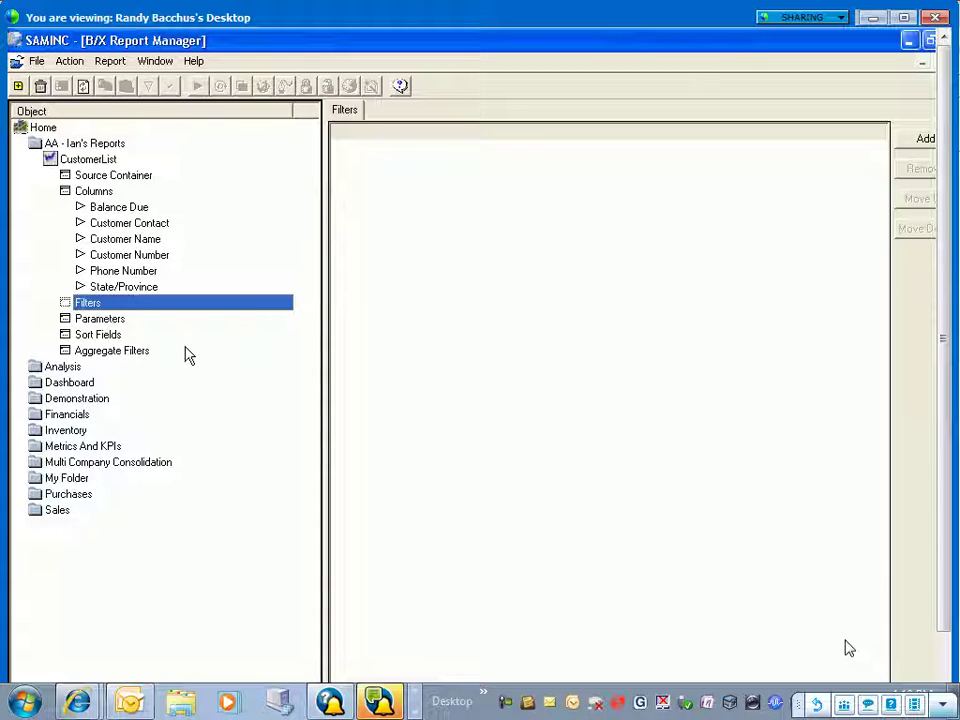
Start a parameter on Customer Name in CustomerList to review its comparison methods, and cancel it
left_click(102, 319)
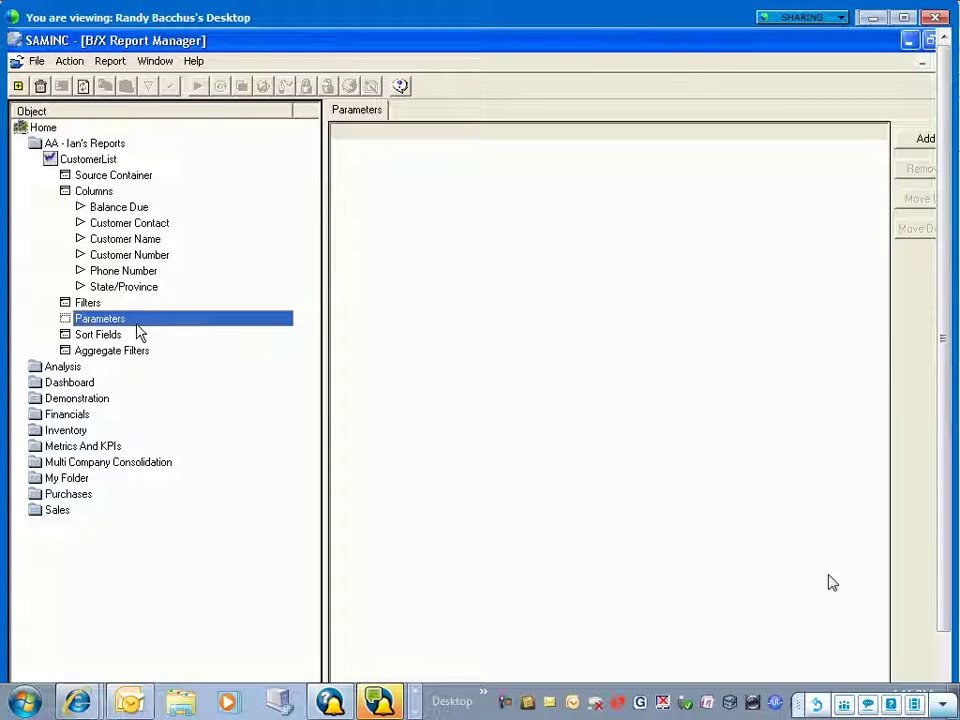
right_click(112, 320)
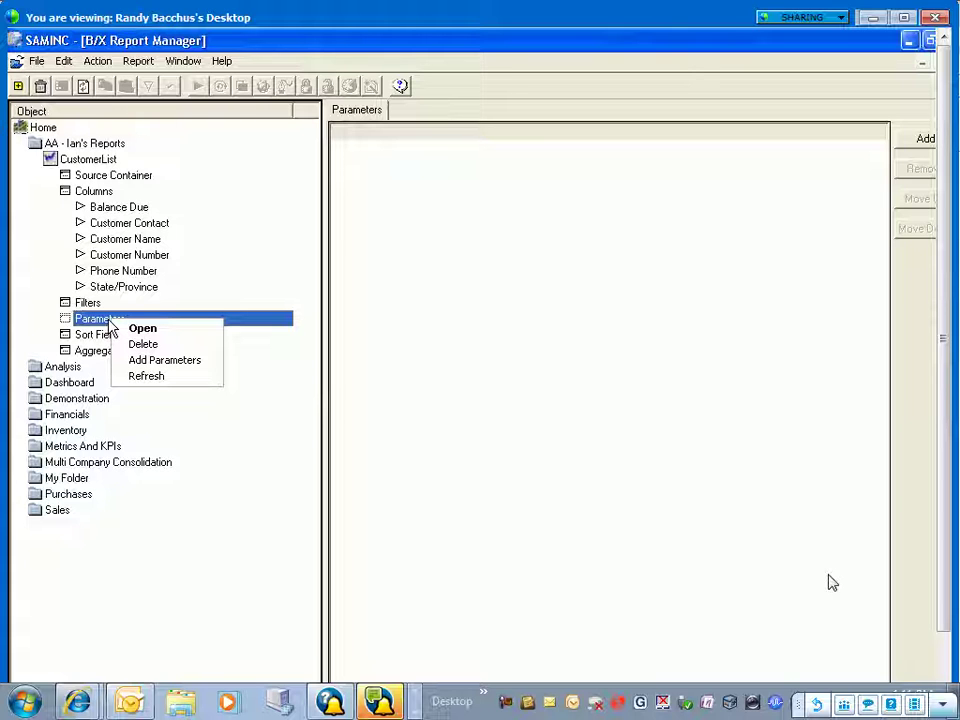
left_click(140, 362)
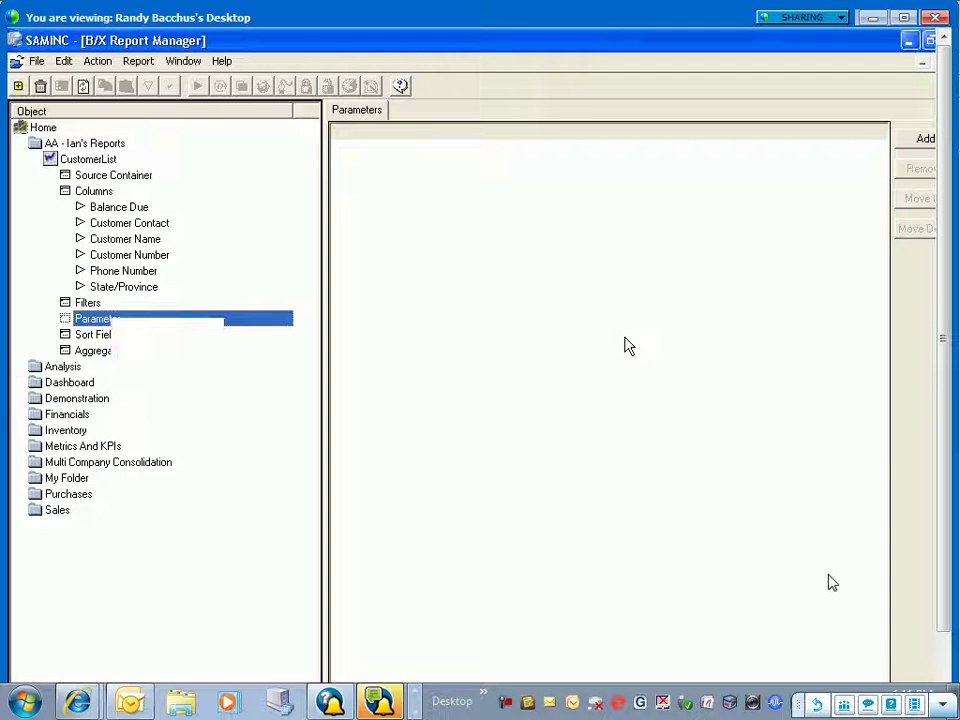
left_click(428, 311)
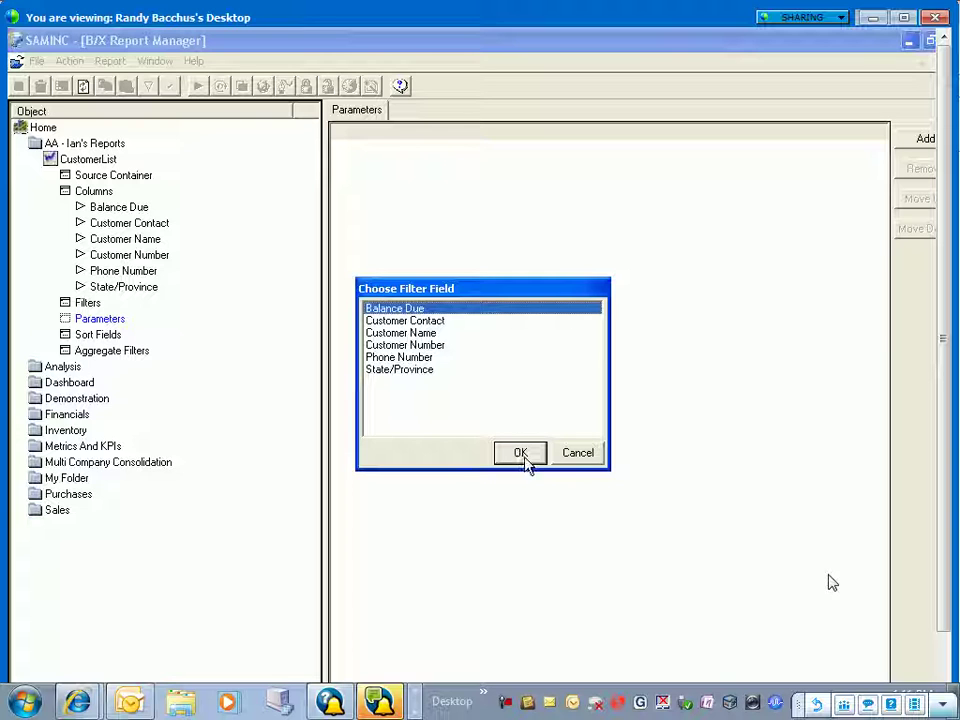
left_click(402, 372)
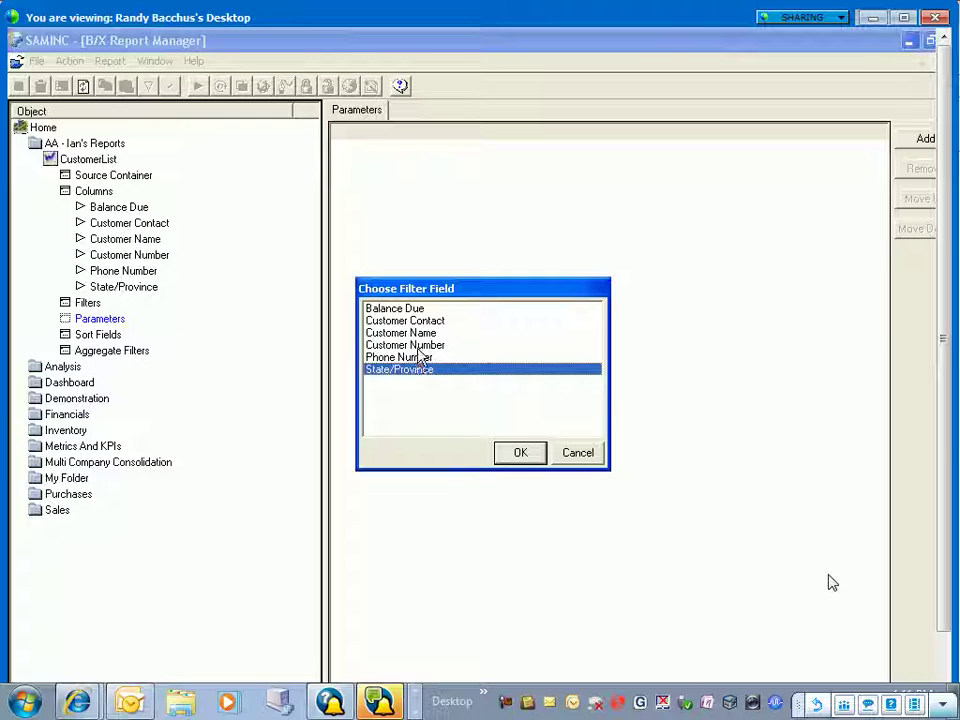
left_click(405, 333)
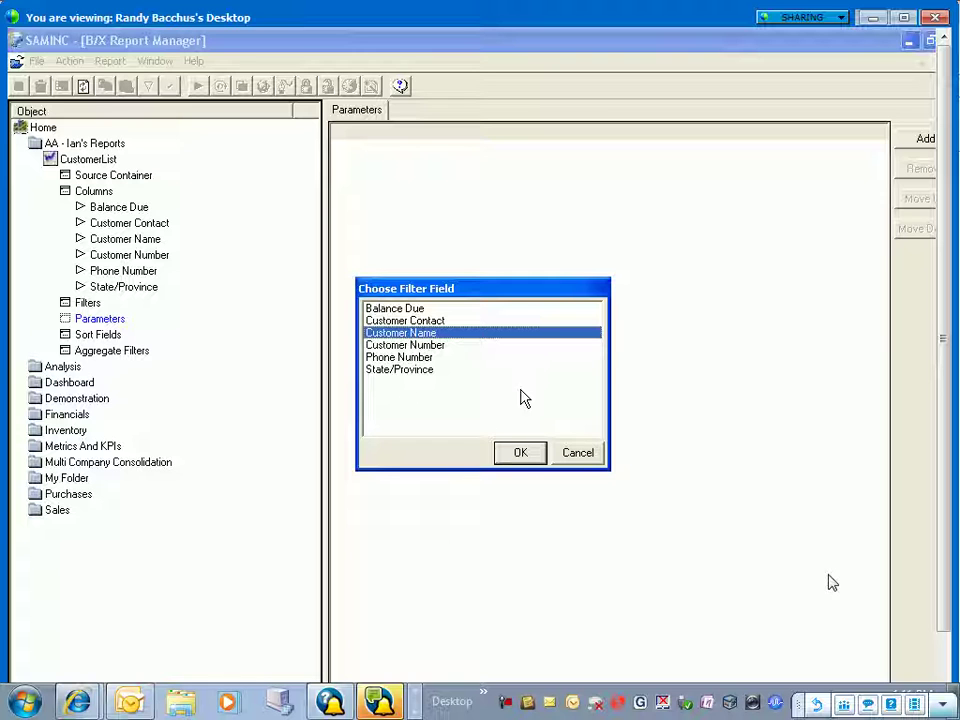
left_click(519, 458)
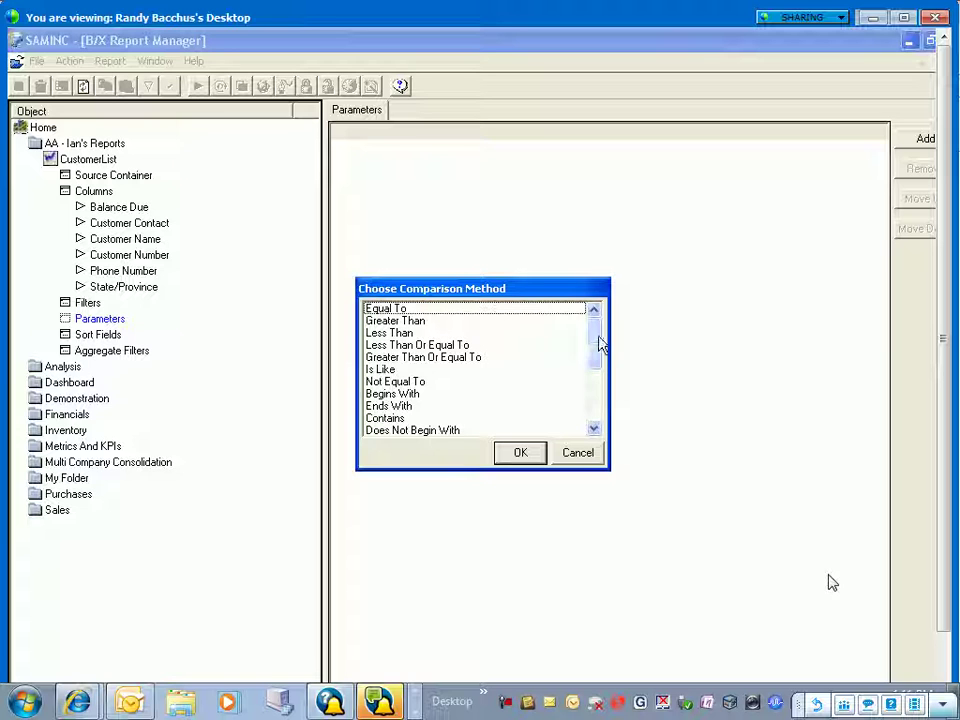
left_click_drag(596, 343, 613, 429)
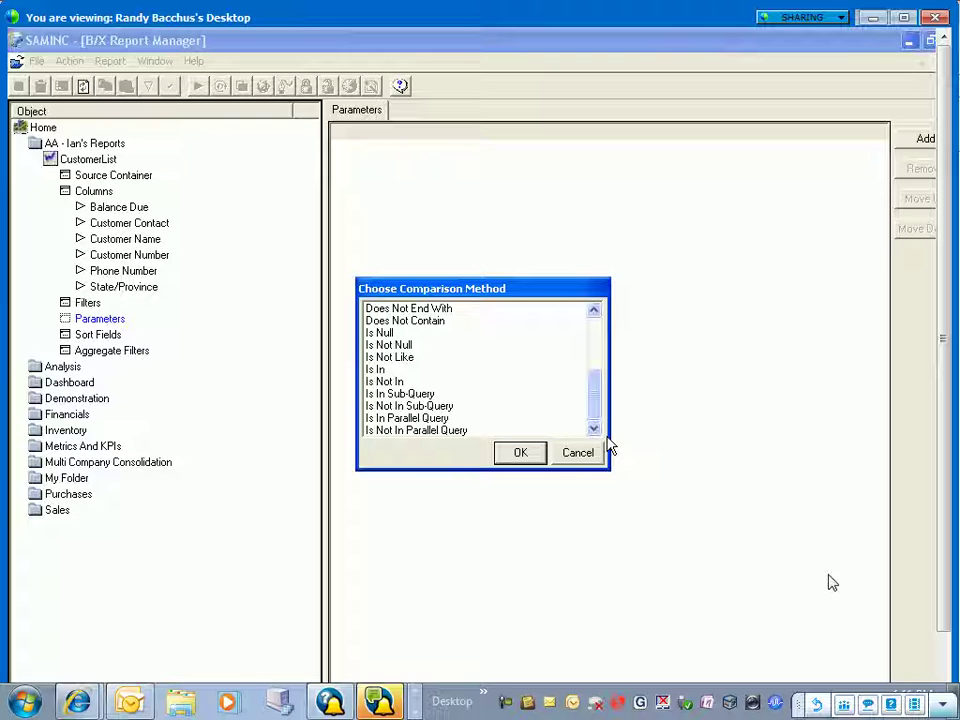
left_click(591, 462)
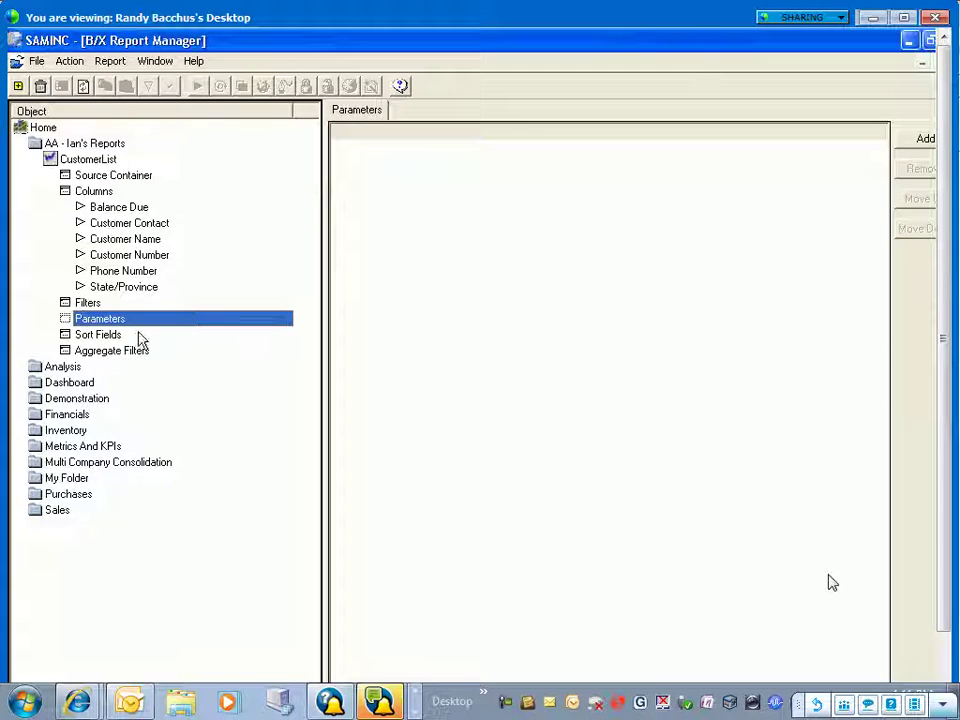
View the Sort Fields and Aggregate Filters sections of the CustomerList report
left_click(100, 334)
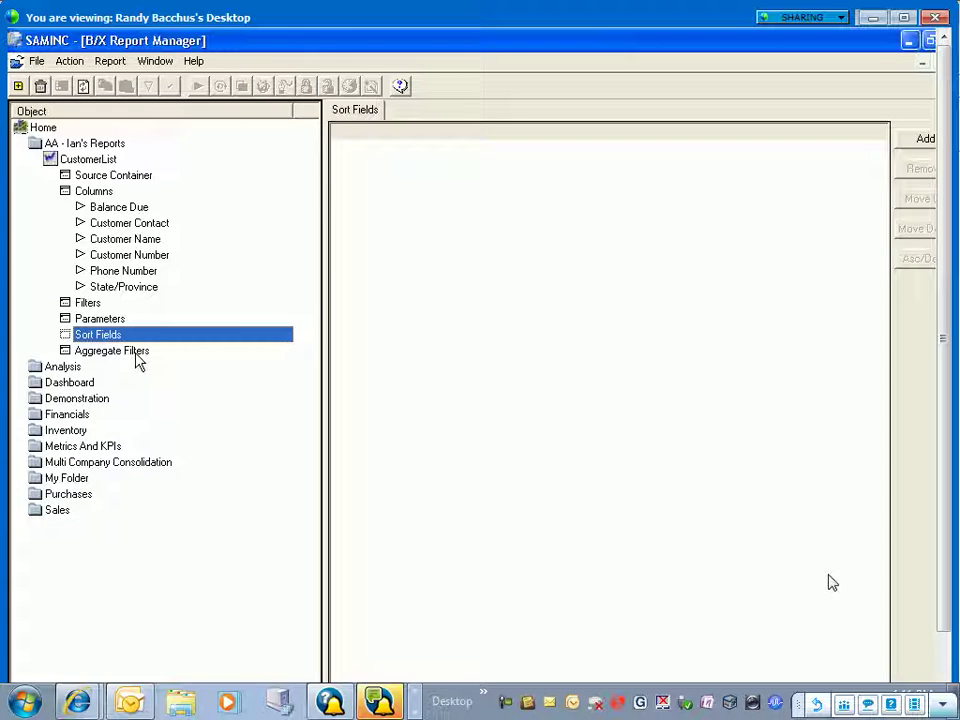
left_click(200, 351)
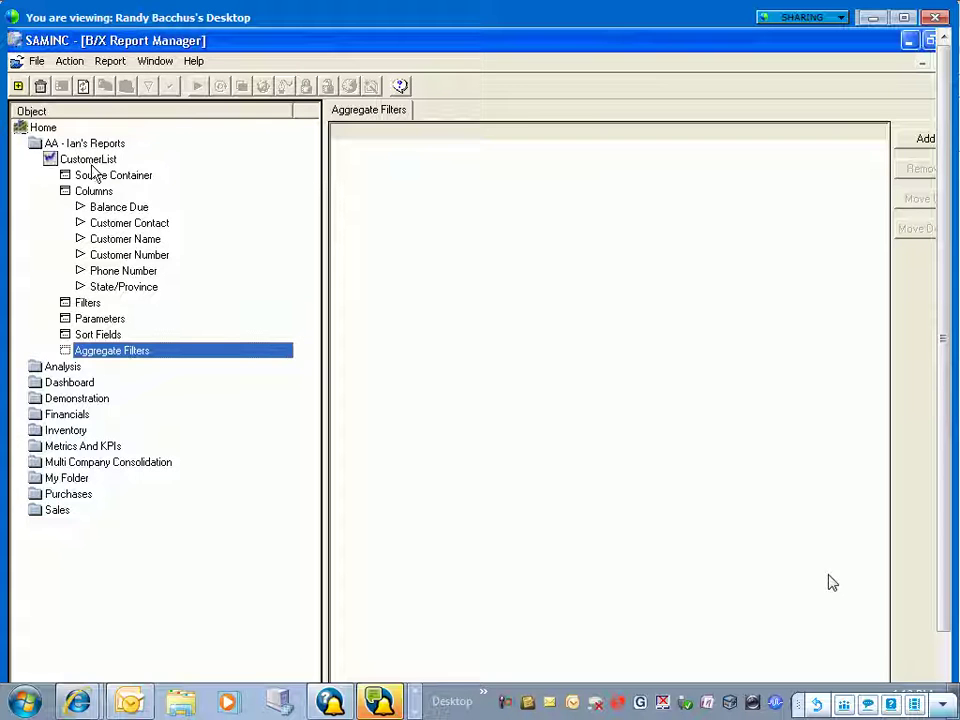
Collapse the object tree to Home and expand it again to list only the top-level report folders
key("Left")
key("Left")
key("Left")
key("Left")
key("Left")
key("Left")
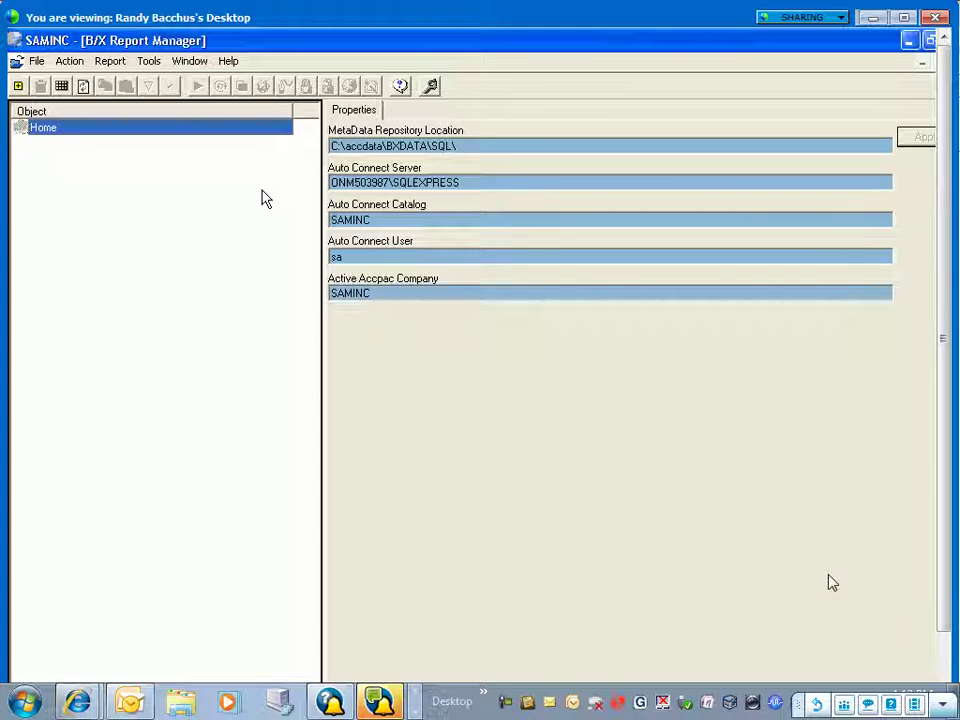
double_click(50, 130)
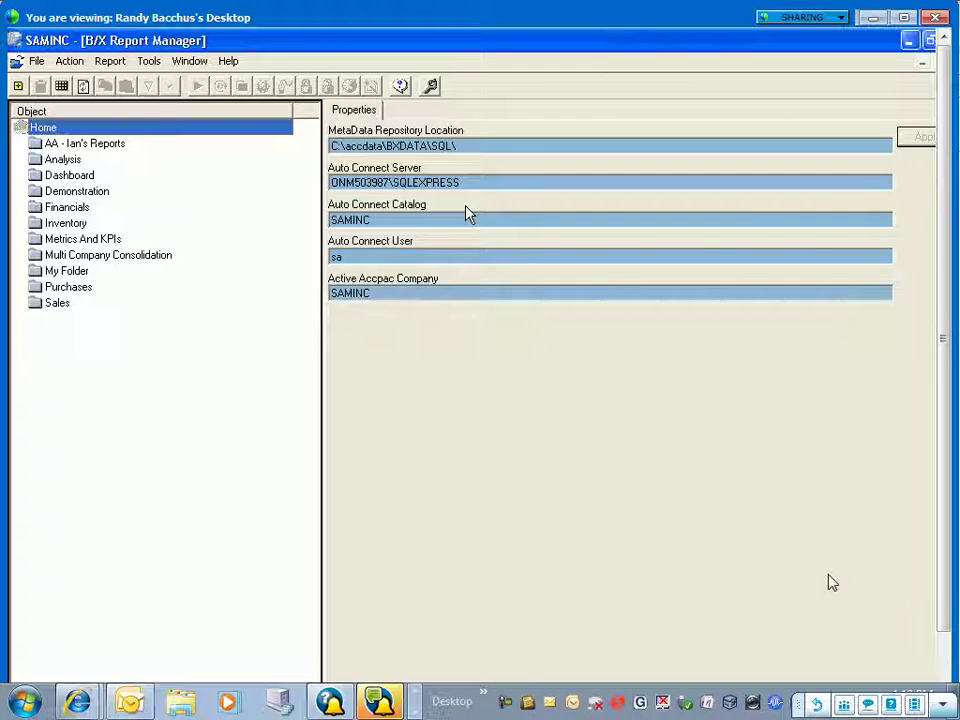
Expand the AA reports folder and its CustomerList report, and view the report's Filters section and properties
double_click(88, 146)
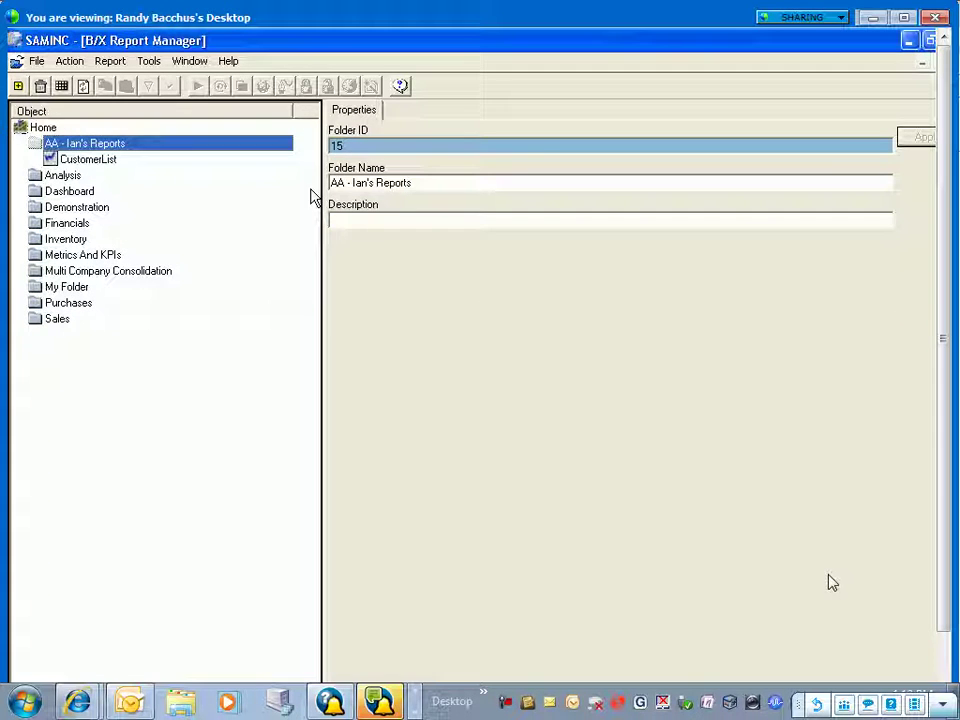
left_click(87, 162)
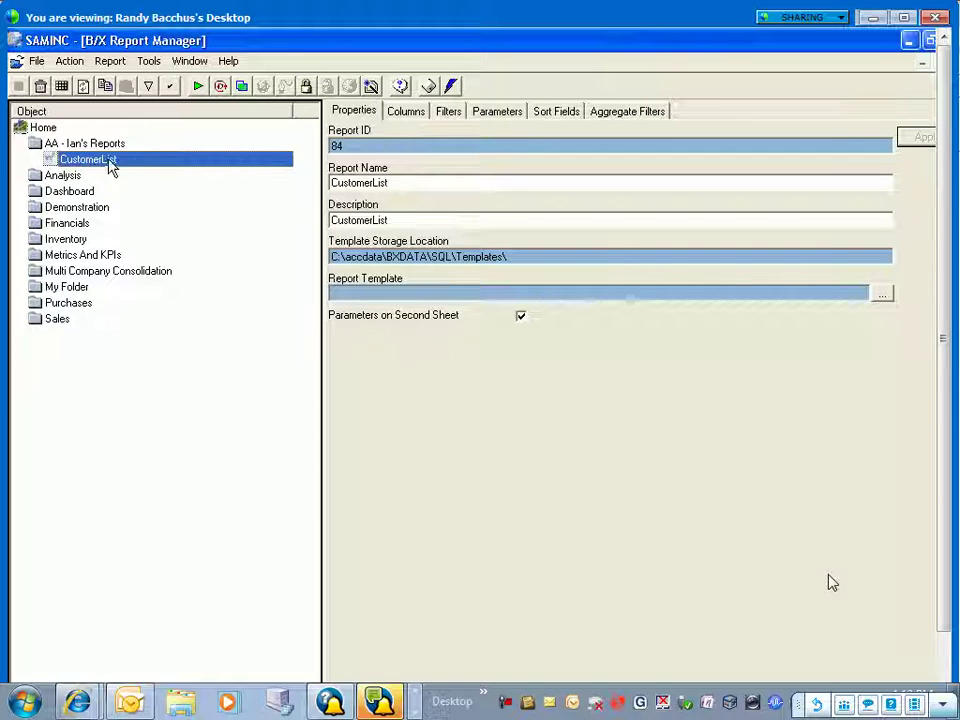
double_click(116, 164)
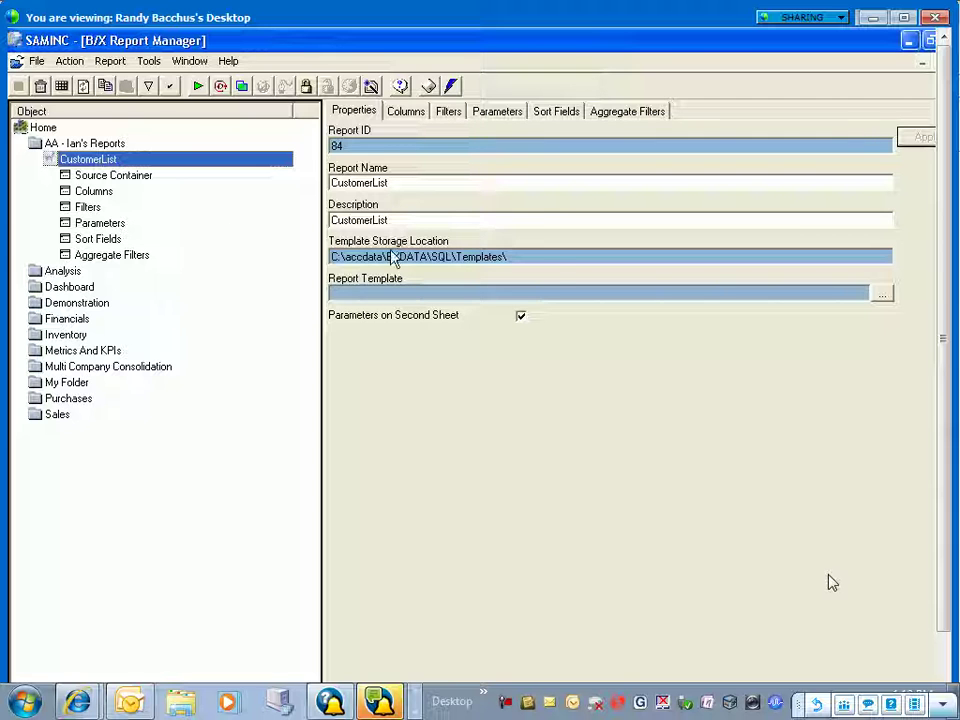
left_click(88, 209)
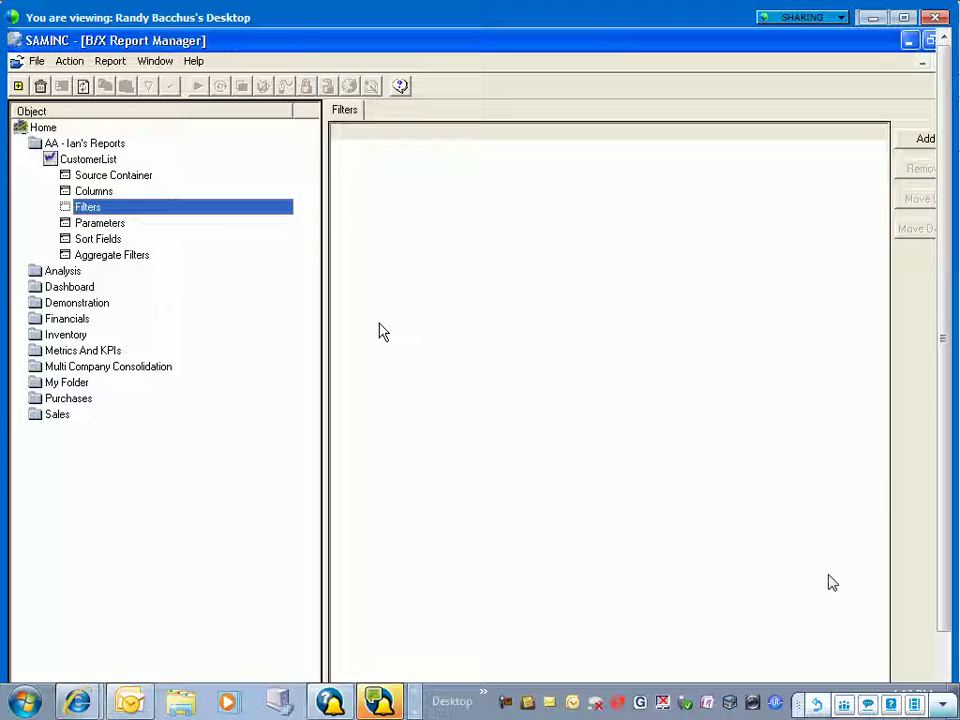
left_click(96, 163)
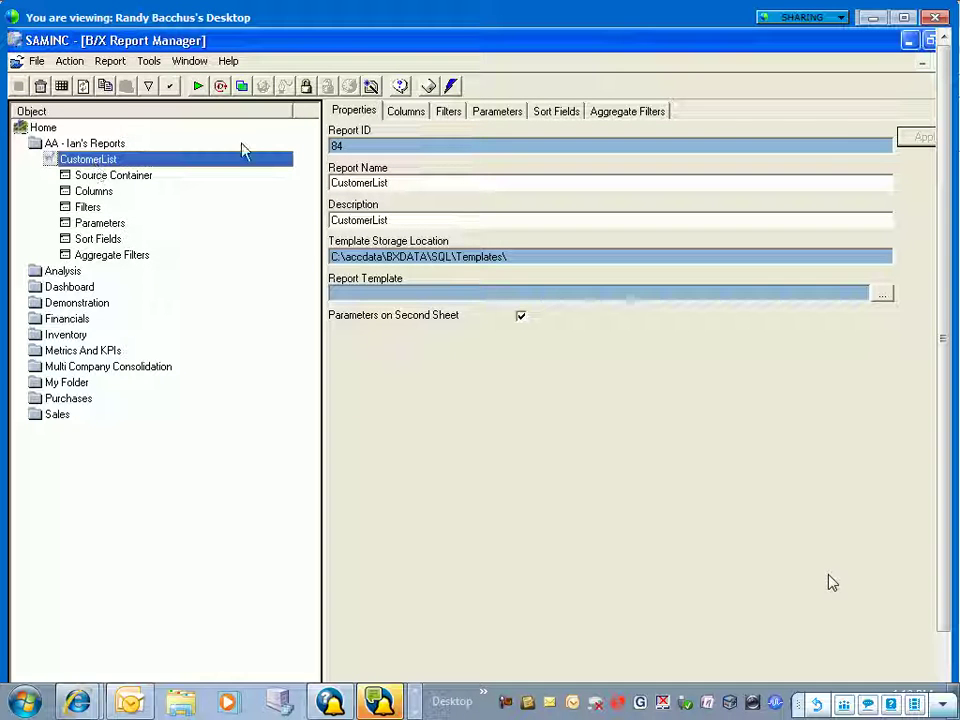
Reorder the CustomerList columns to start with Customer Number, Customer Name, Customer Contact and State/Province, widening the Name list column for readability
left_click(110, 196)
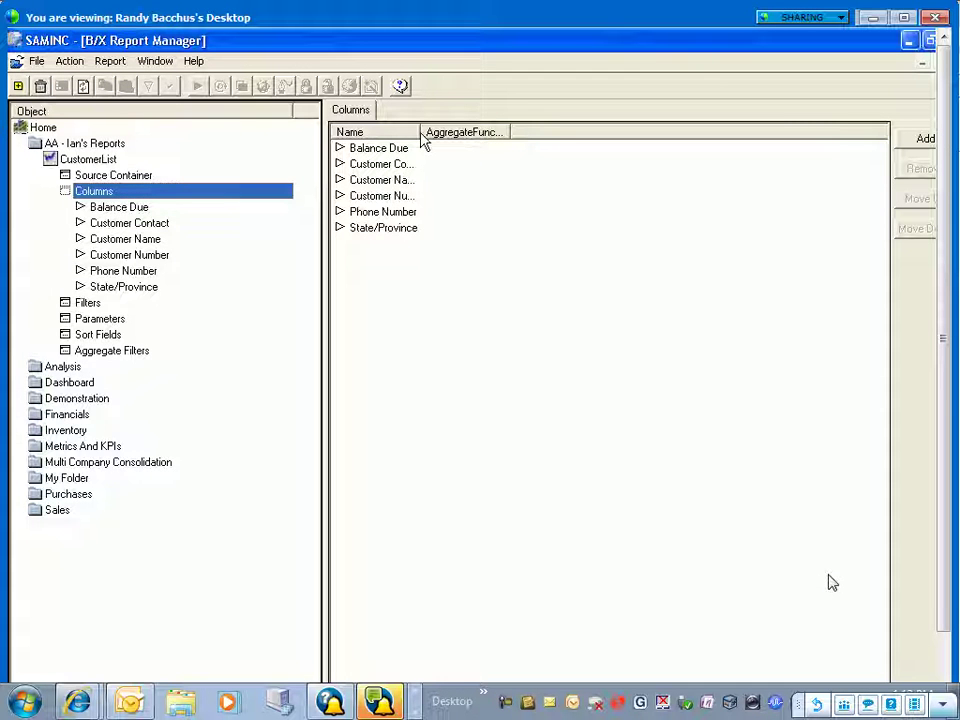
left_click_drag(422, 132, 520, 136)
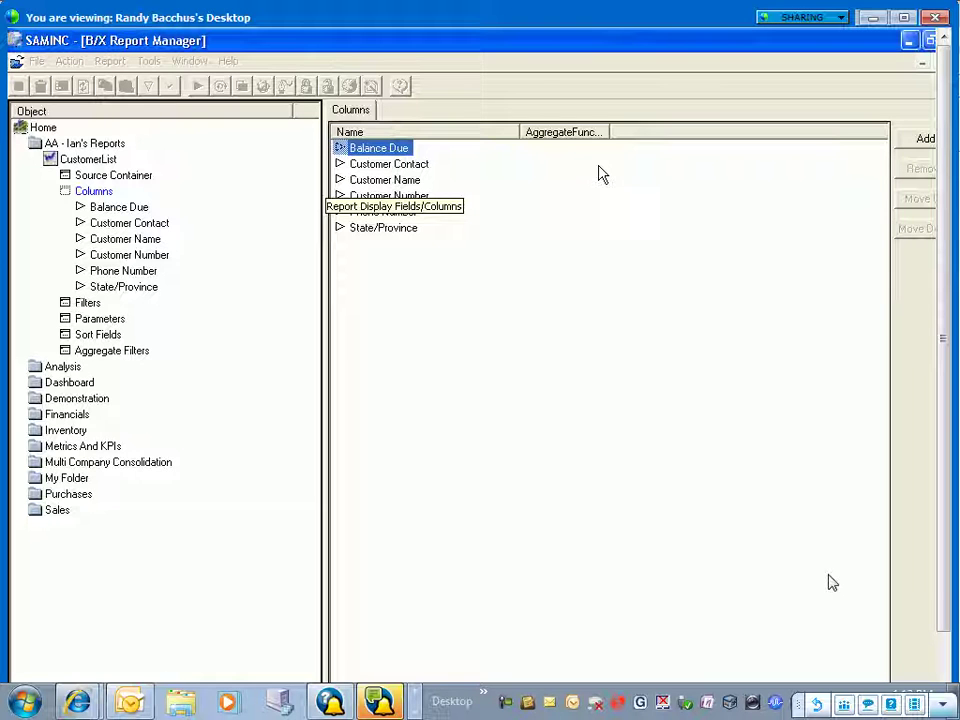
left_click(693, 446)
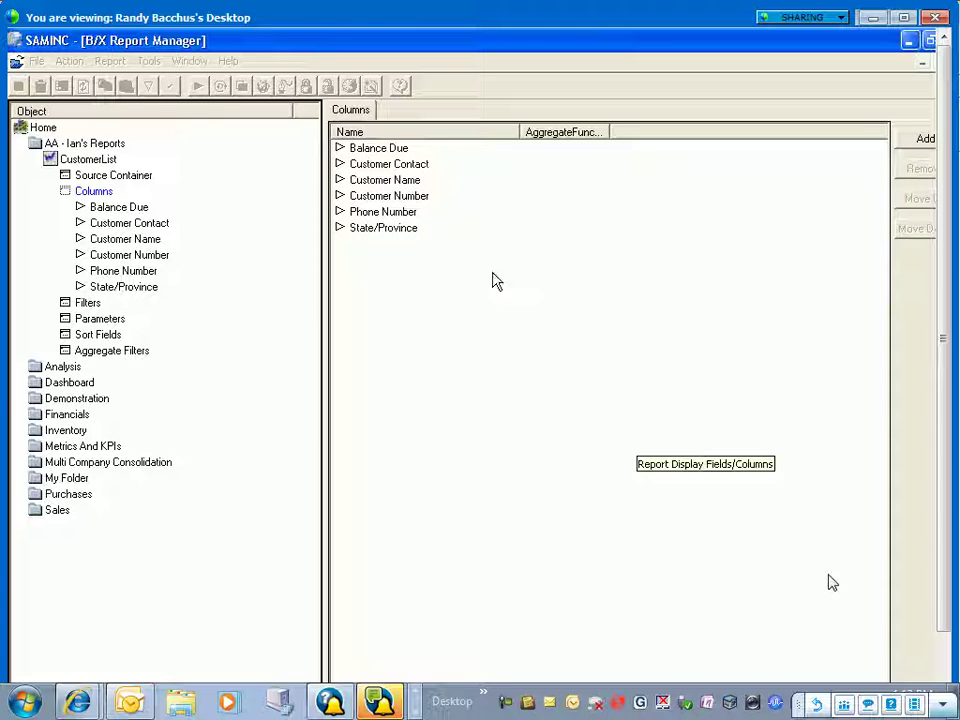
left_click(389, 196)
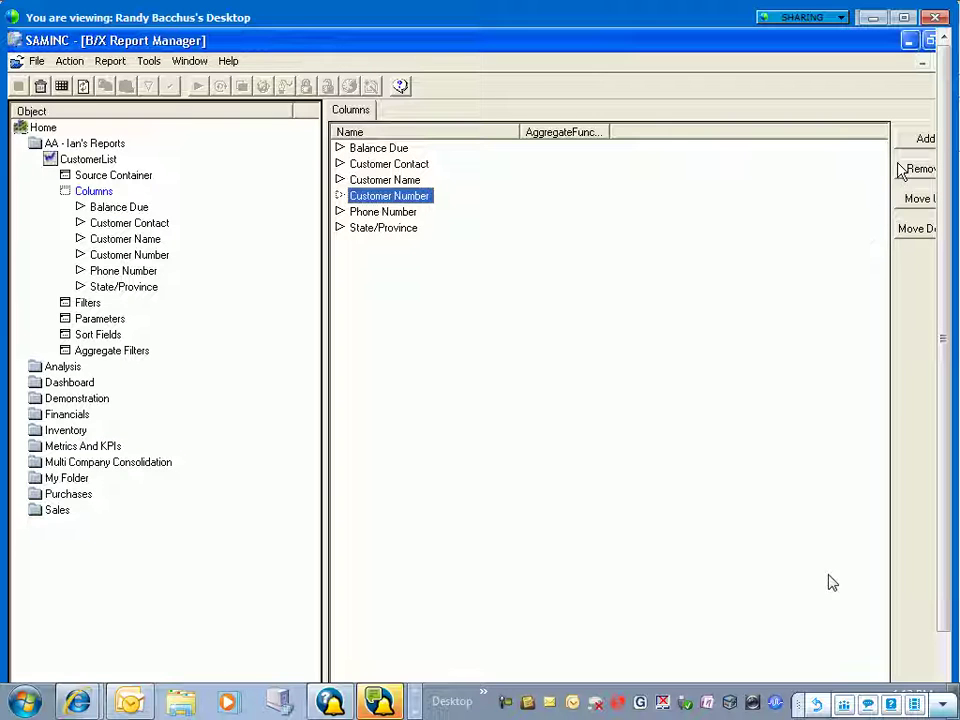
left_click_drag(422, 195, 398, 152)
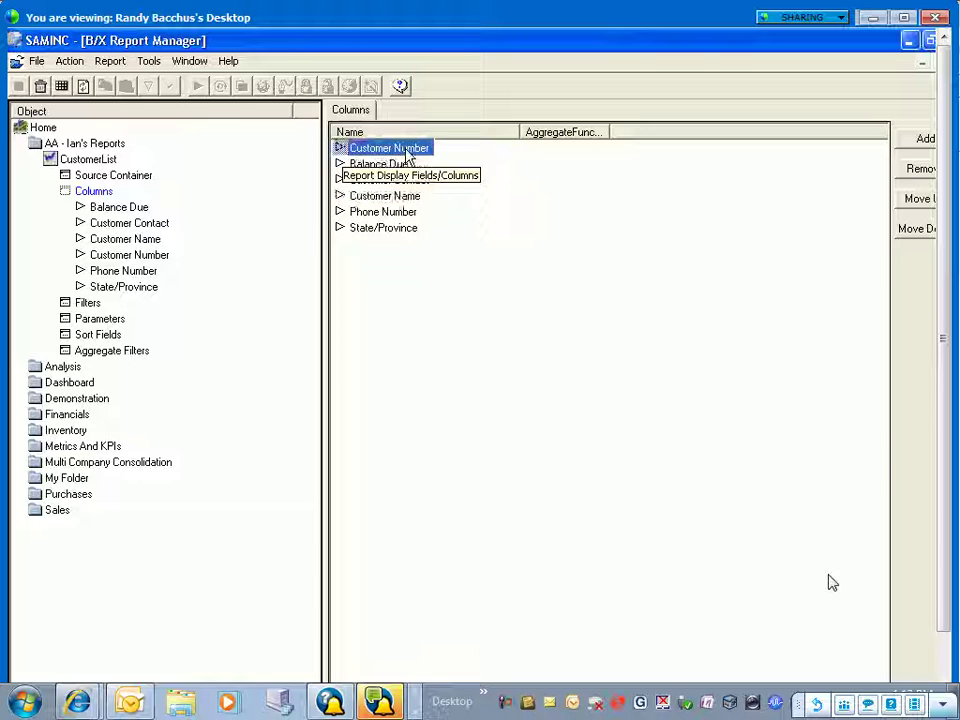
left_click_drag(388, 198, 384, 161)
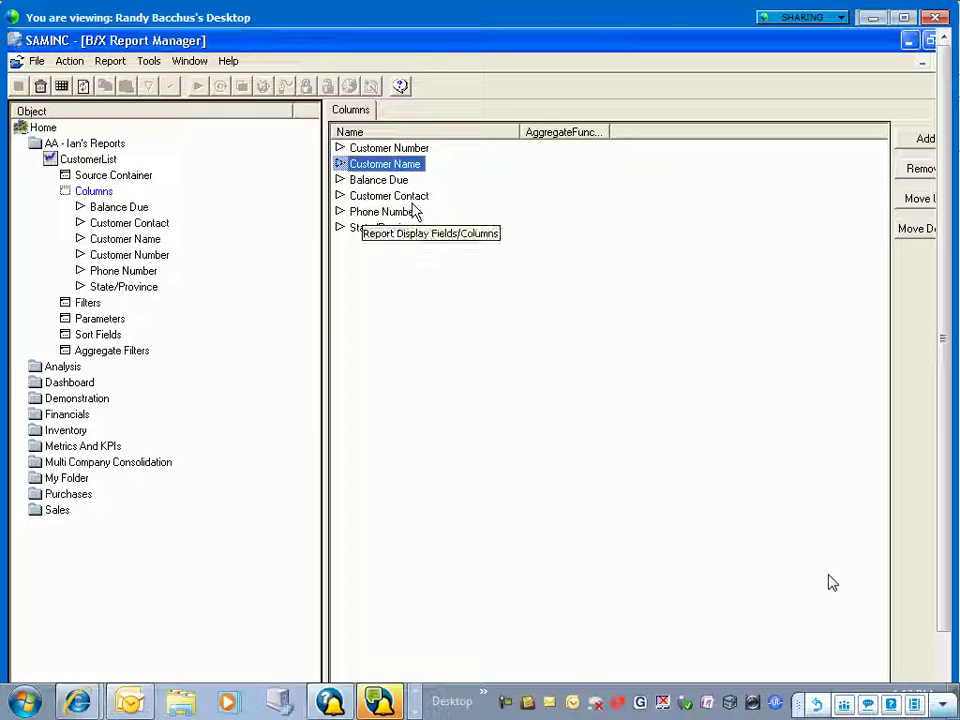
mouse_move(392, 196)
left_mouse_down()
mouse_move(388, 163)
mouse_move(386, 172)
left_mouse_up()
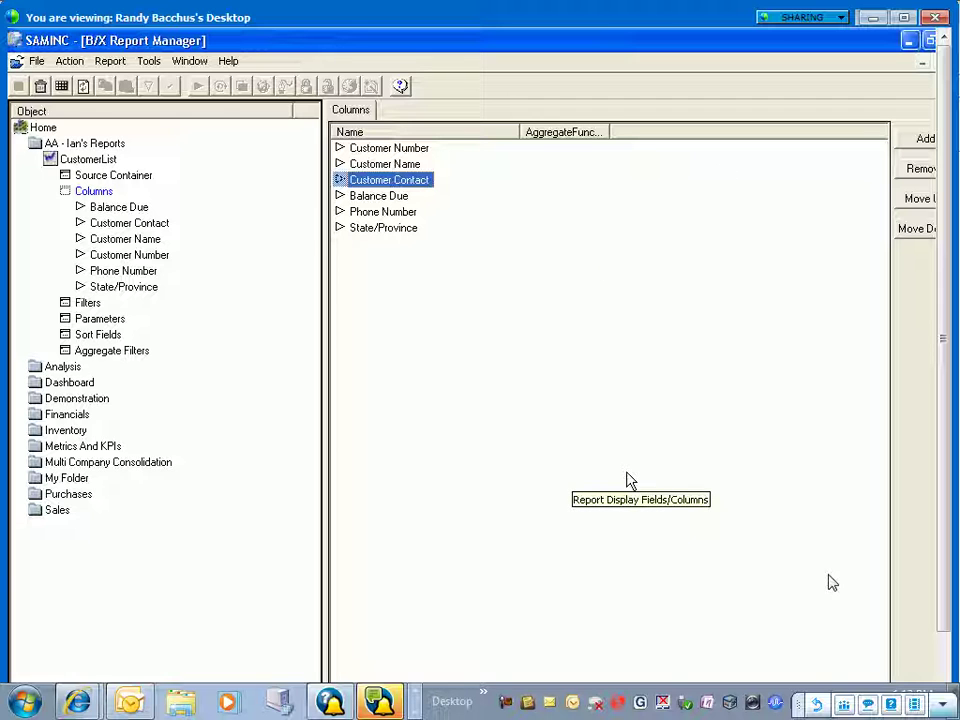
left_click_drag(390, 230, 386, 186)
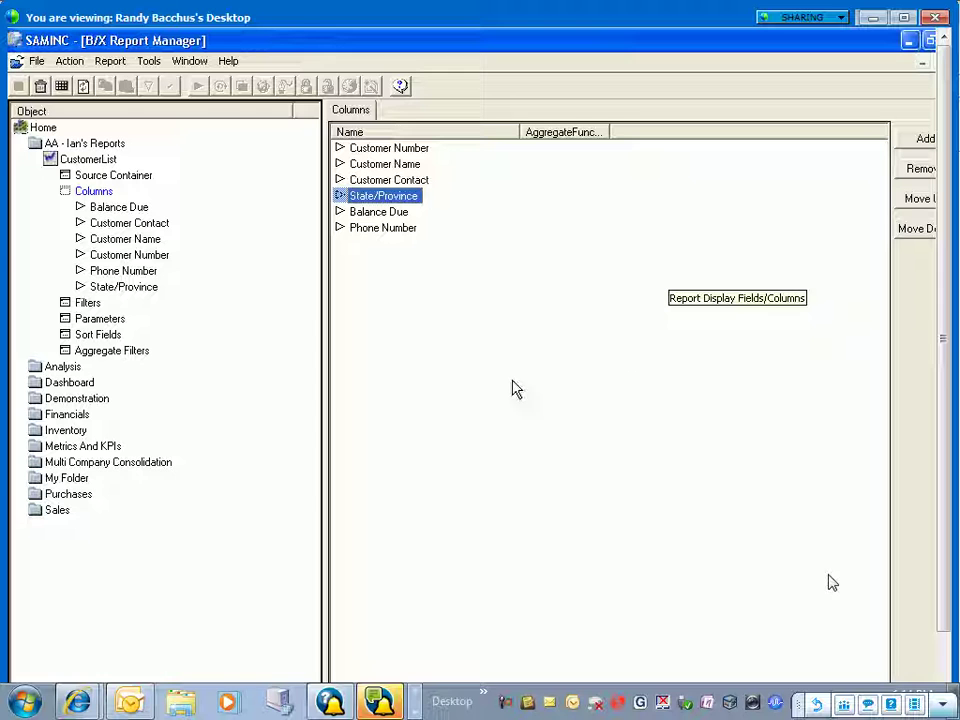
Run the CustomerList report to output the customer data to an Excel workbook
left_click(100, 160)
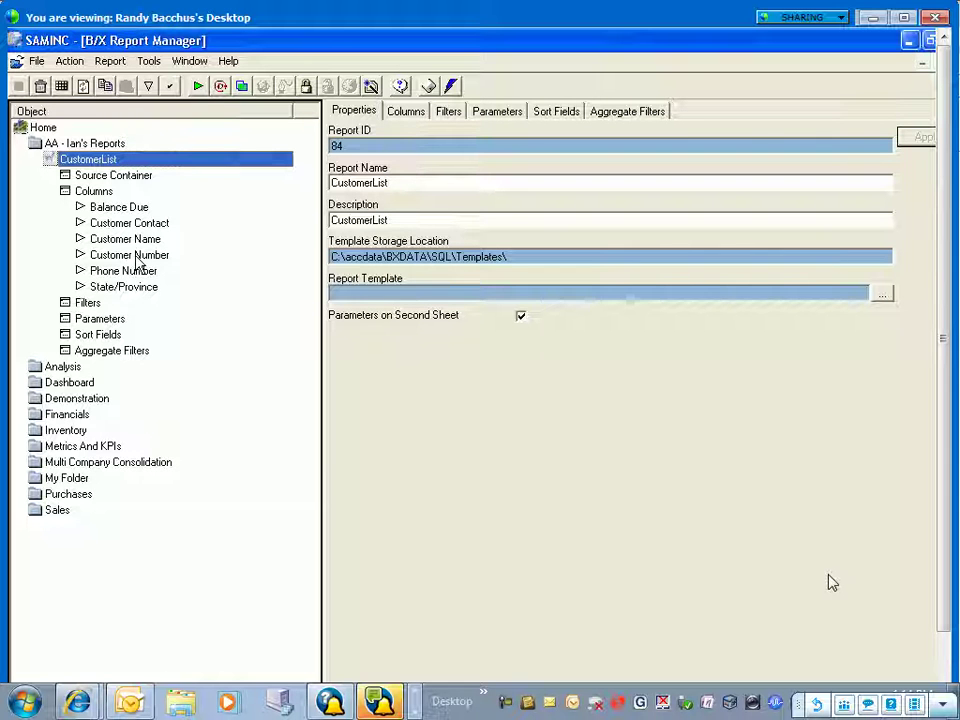
left_click(130, 224)
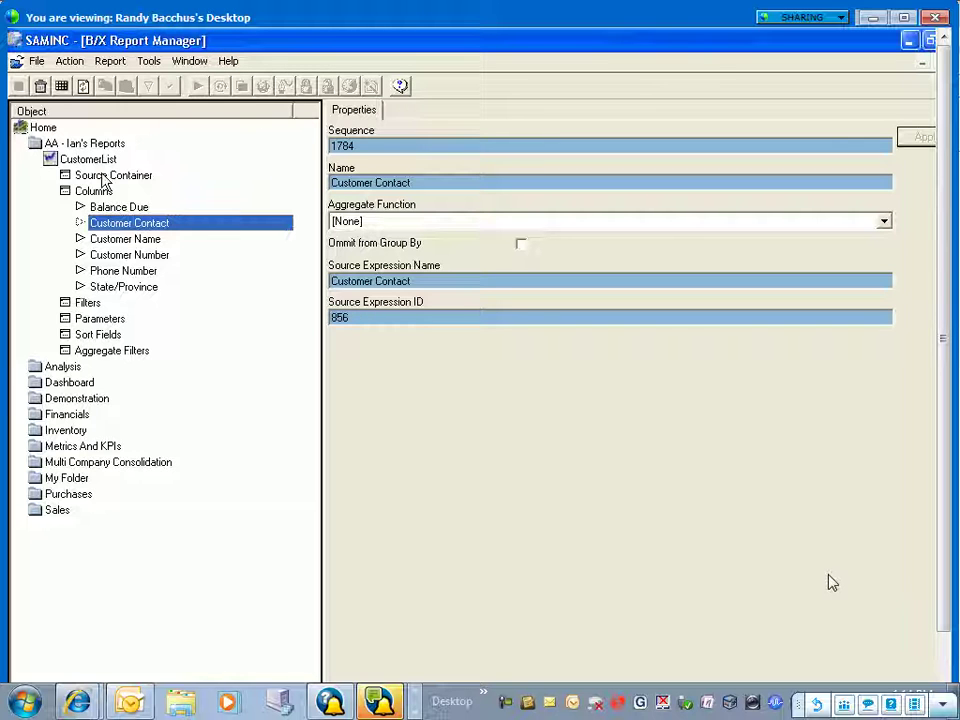
left_click(96, 143)
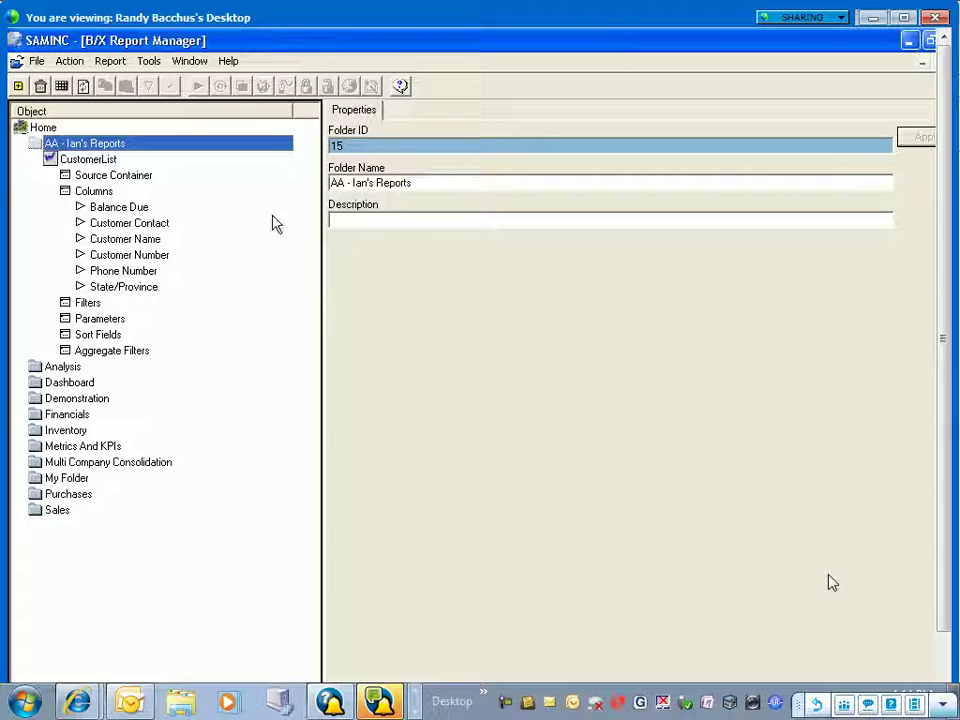
left_click(104, 159)
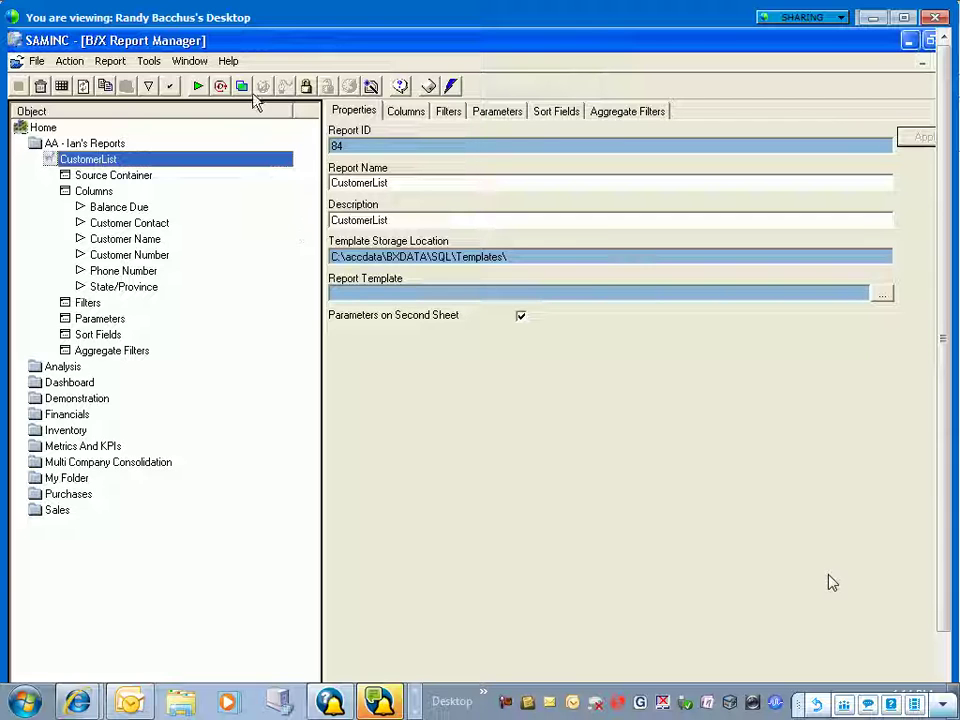
left_click(198, 87)
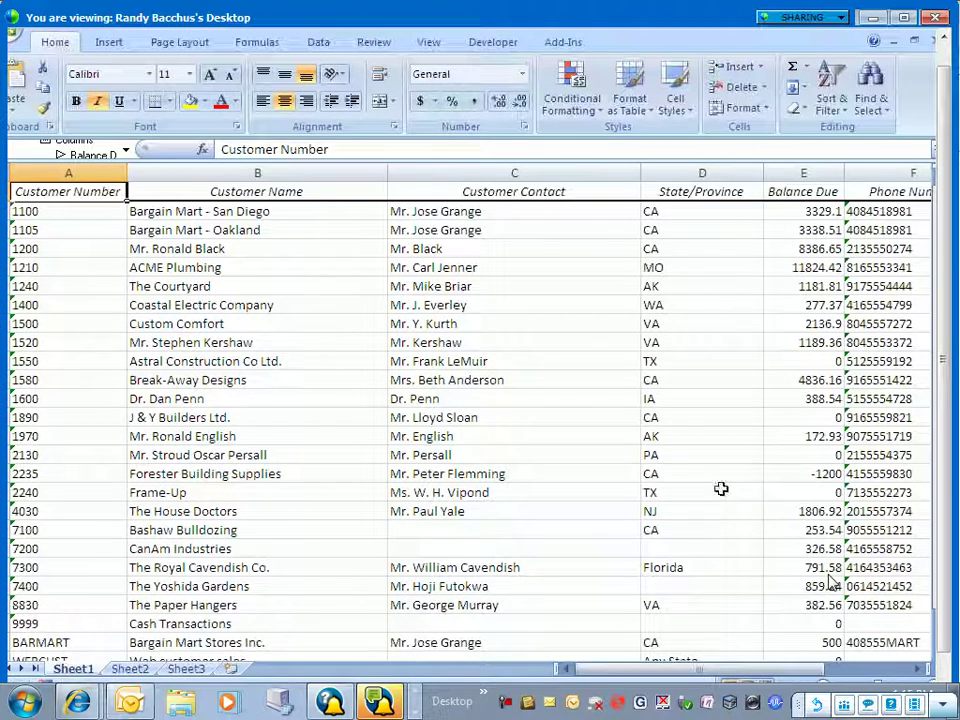
Narrow the Customer Name and Customer Contact columns on Sheet1 so that the Phone Number column fits in view
left_click_drag(662, 671, 570, 672)
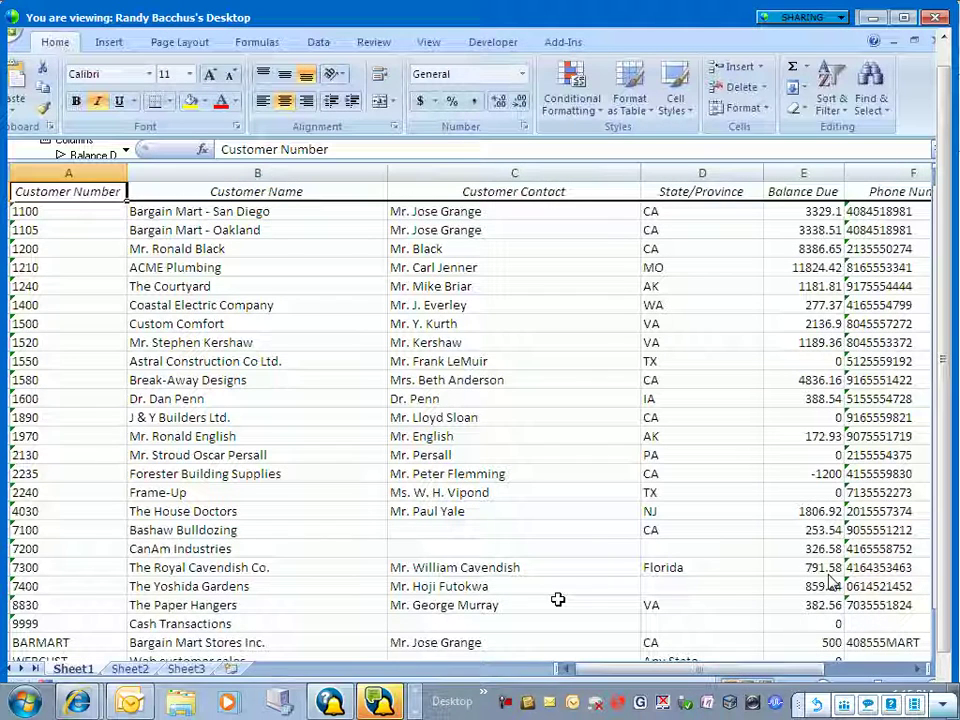
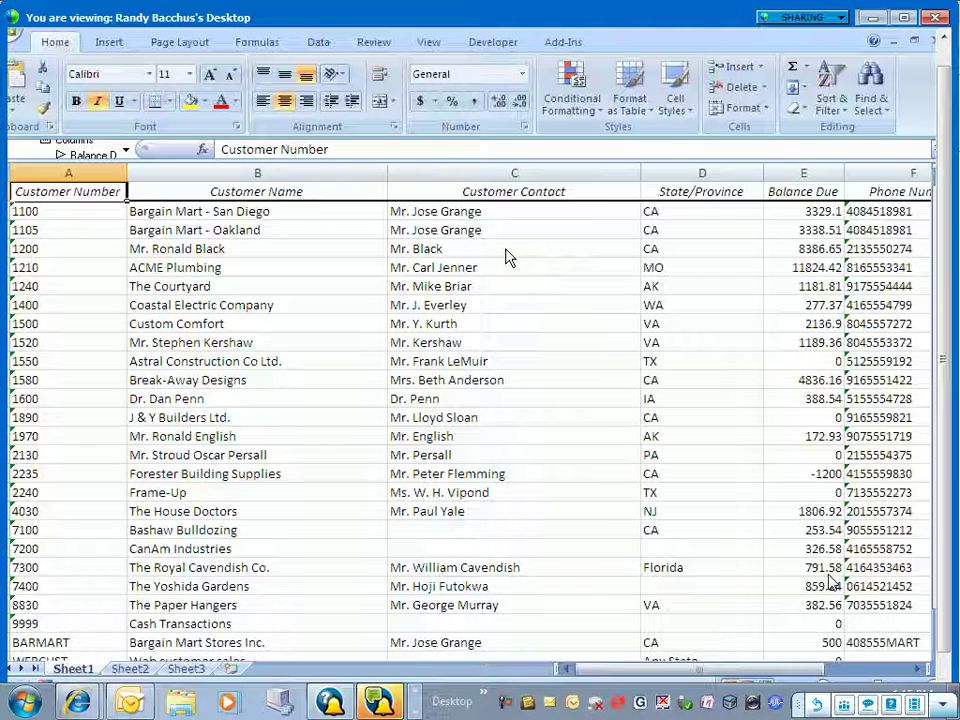
left_click_drag(364, 173, 339, 177)
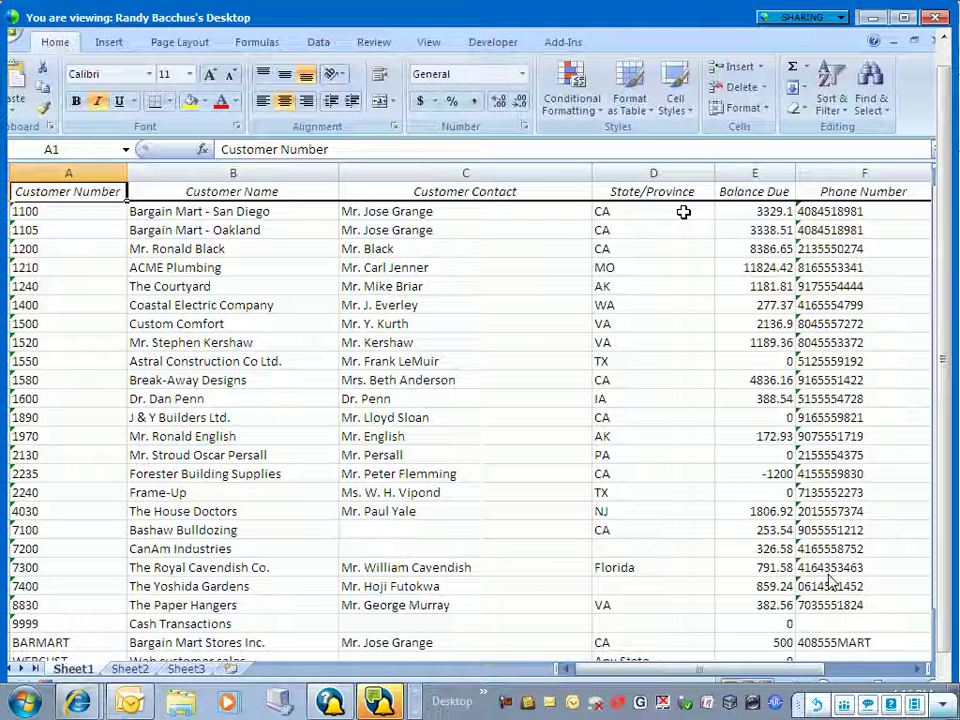
left_click_drag(592, 170, 443, 210)
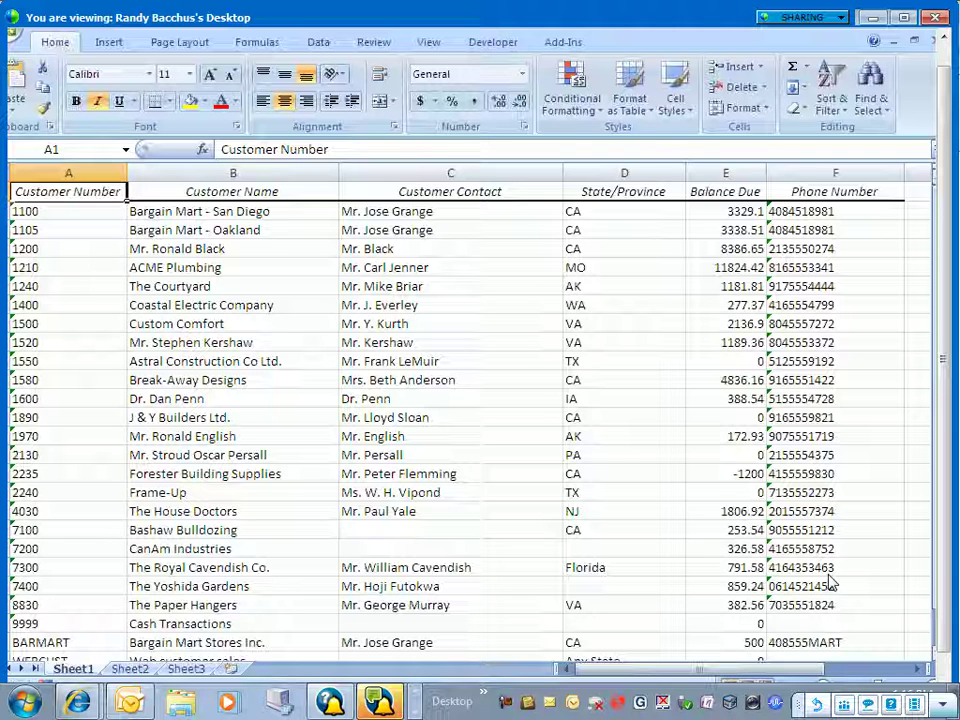
Copy the whole customer data range from Sheet1 and paste it as links into Sheet3 starting at cell A1
left_click(435, 414)
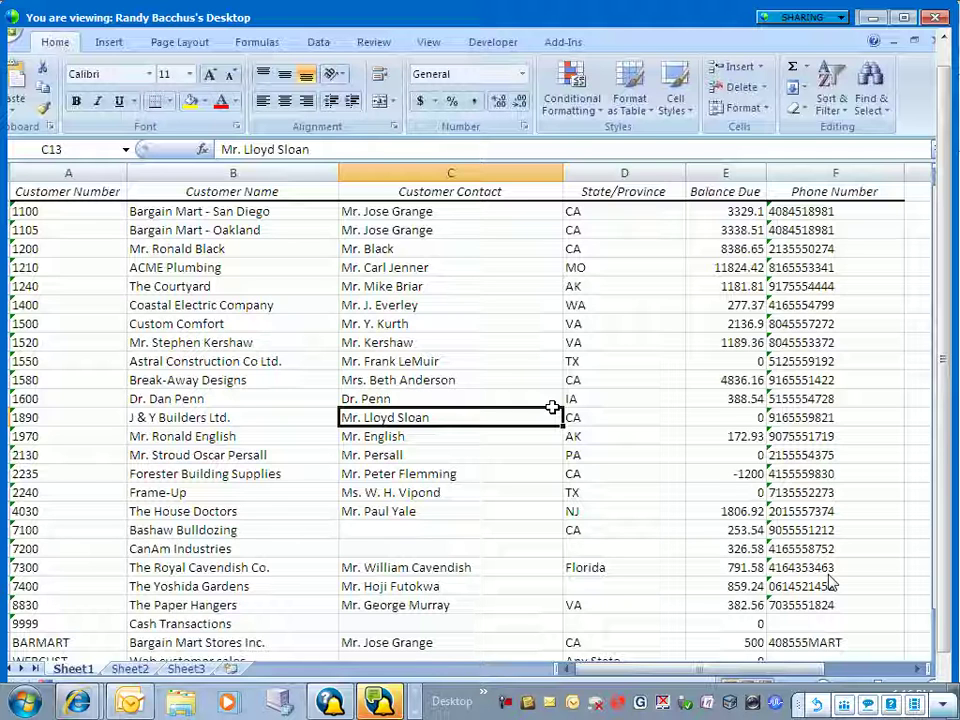
key("ctrl+a")
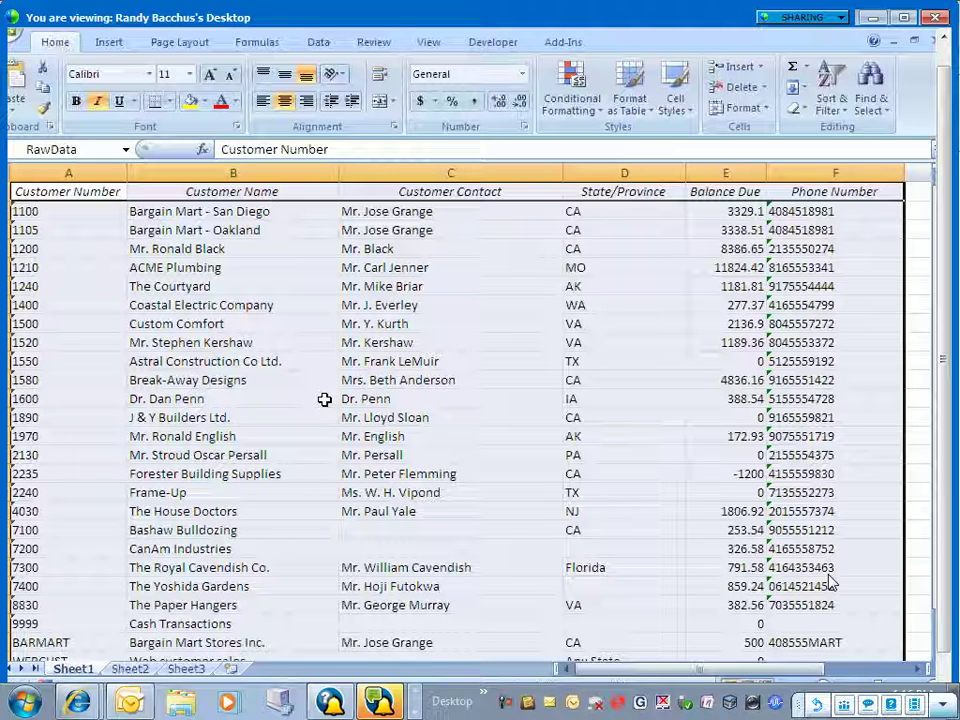
key("ctrl+Home")
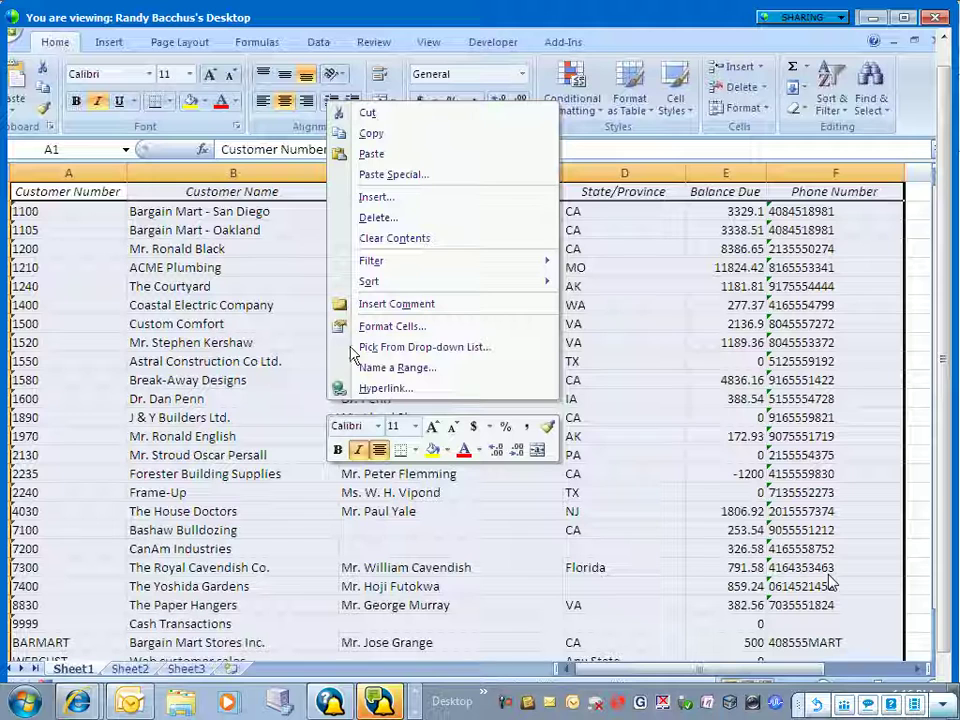
left_click(375, 134)
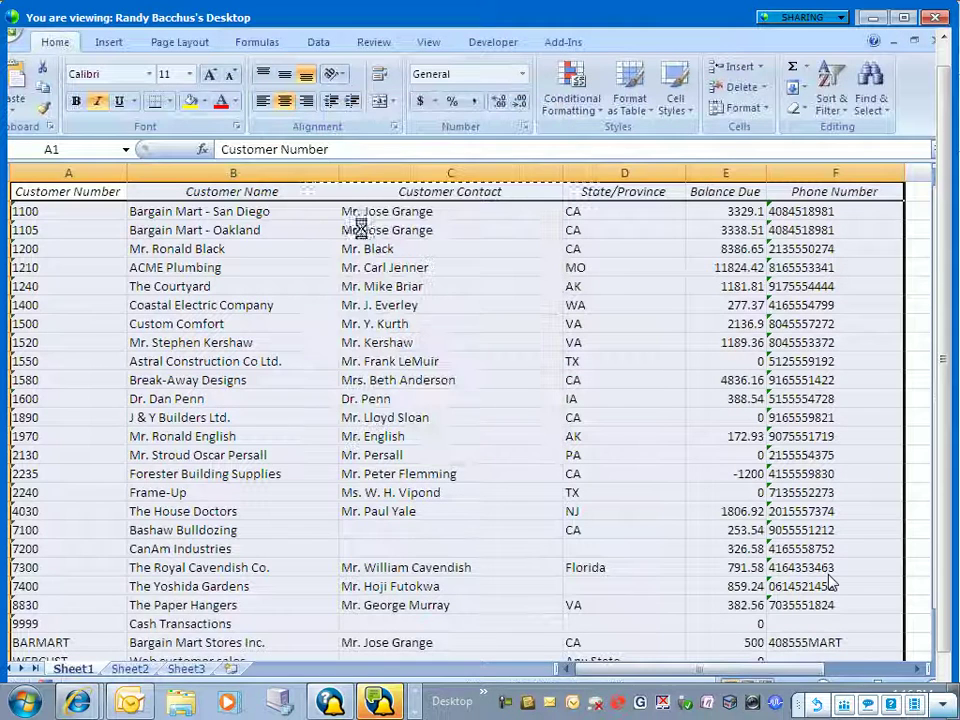
left_click(186, 668)
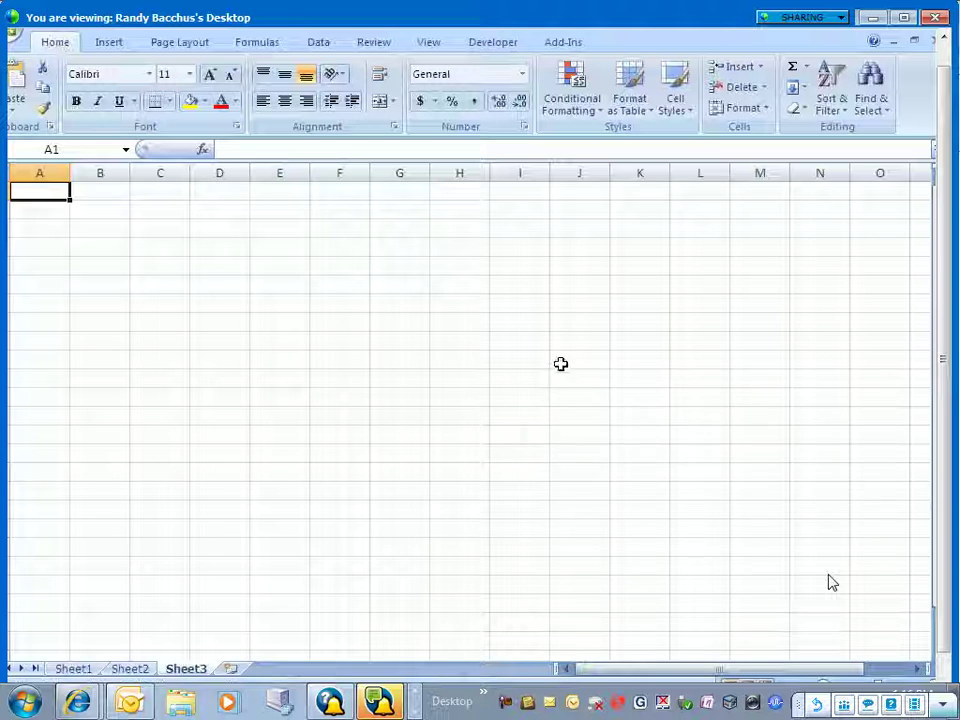
right_click(41, 196)
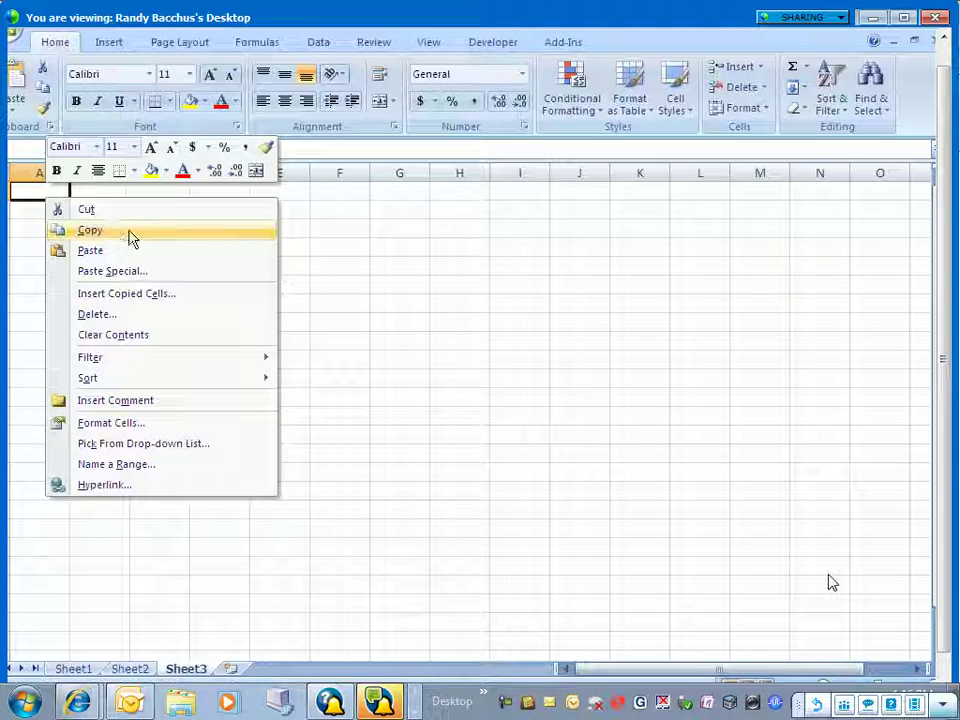
left_click(129, 273)
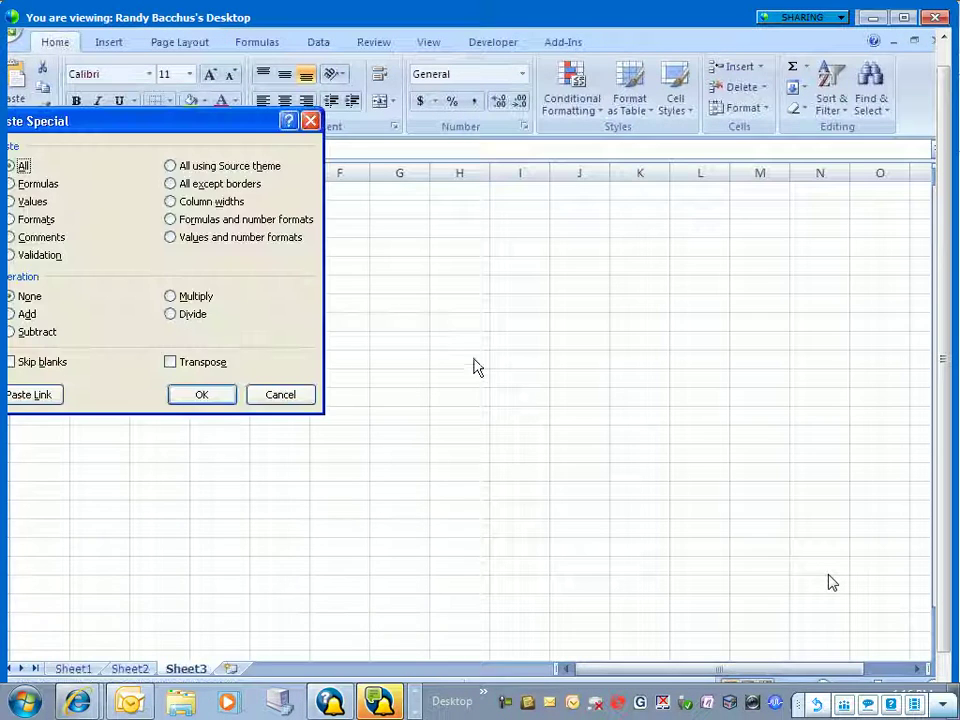
left_click(43, 396)
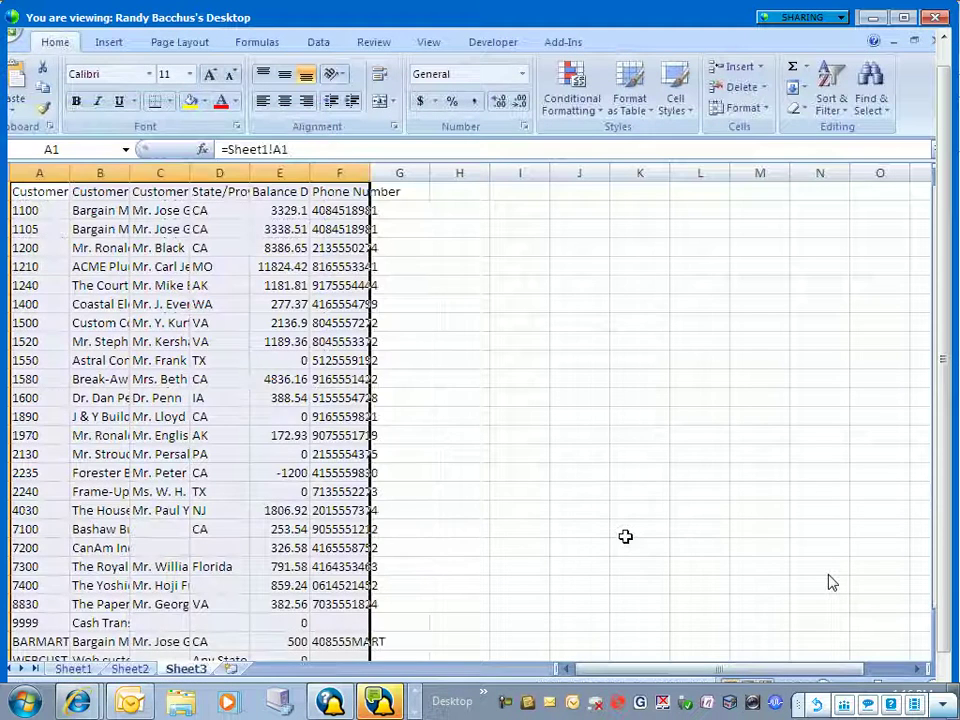
Widen the Customer Name, Customer Contact and State/Province columns on Sheet3 to fit their contents
left_click(606, 266)
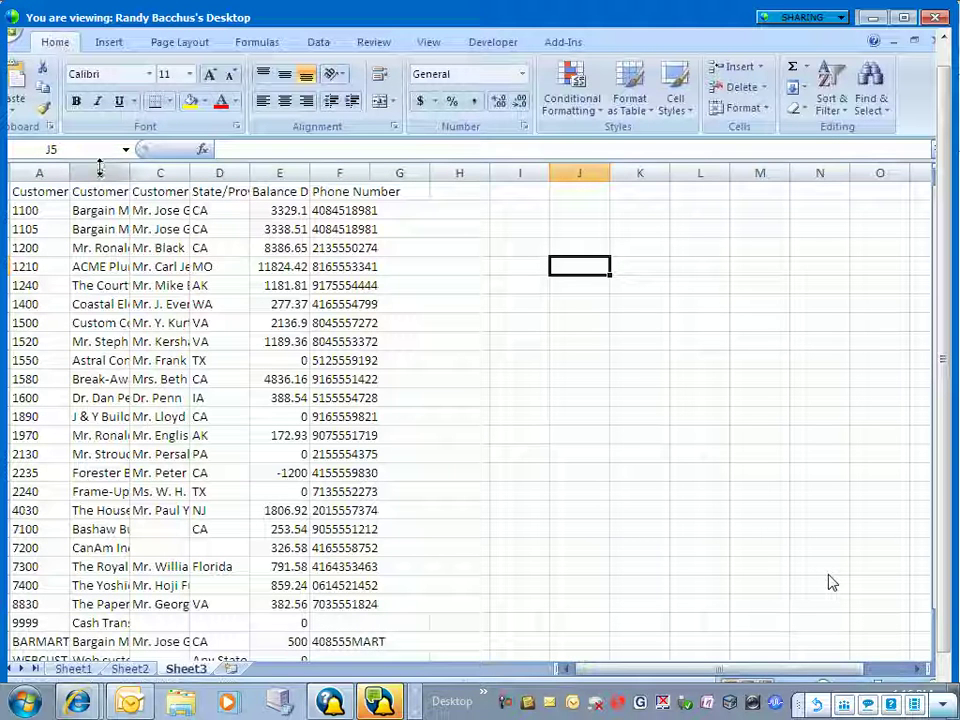
left_click_drag(129, 172, 166, 170)
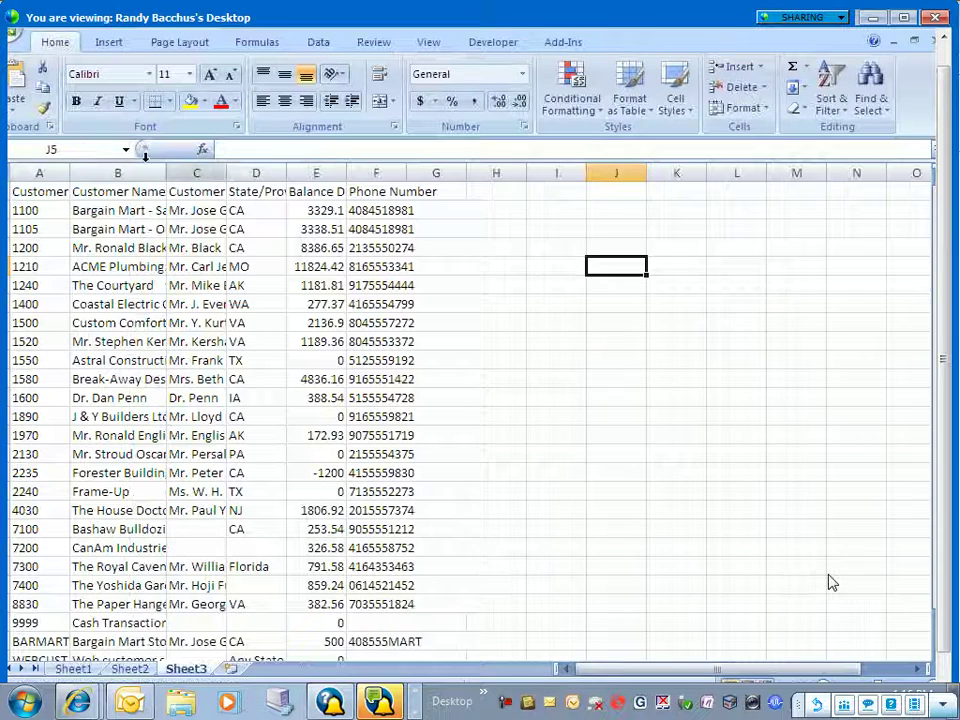
double_click(193, 175)
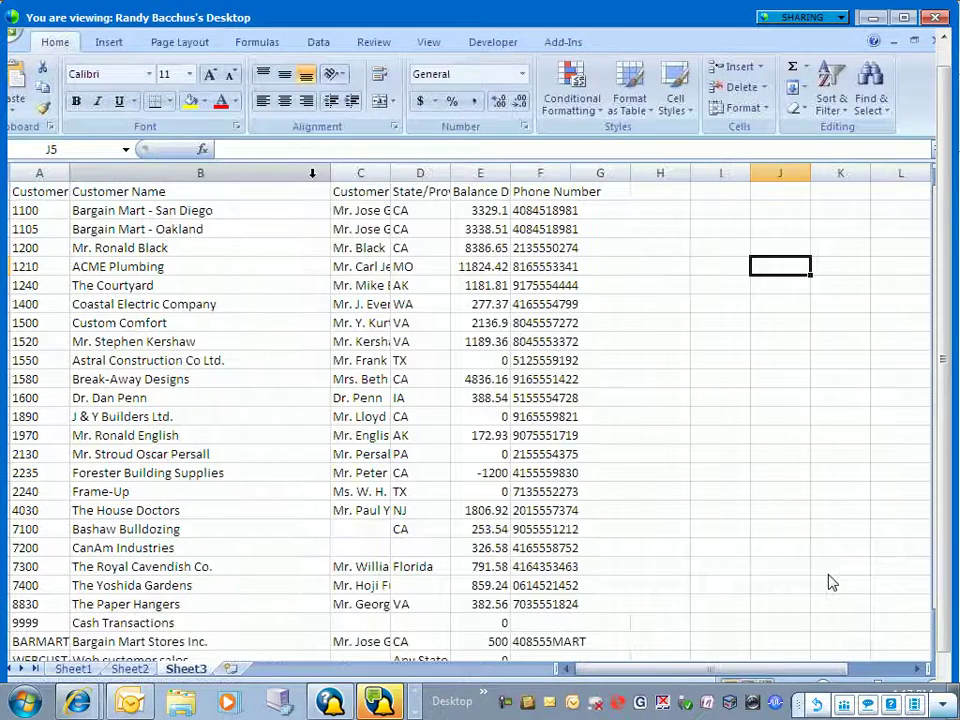
left_click(417, 170)
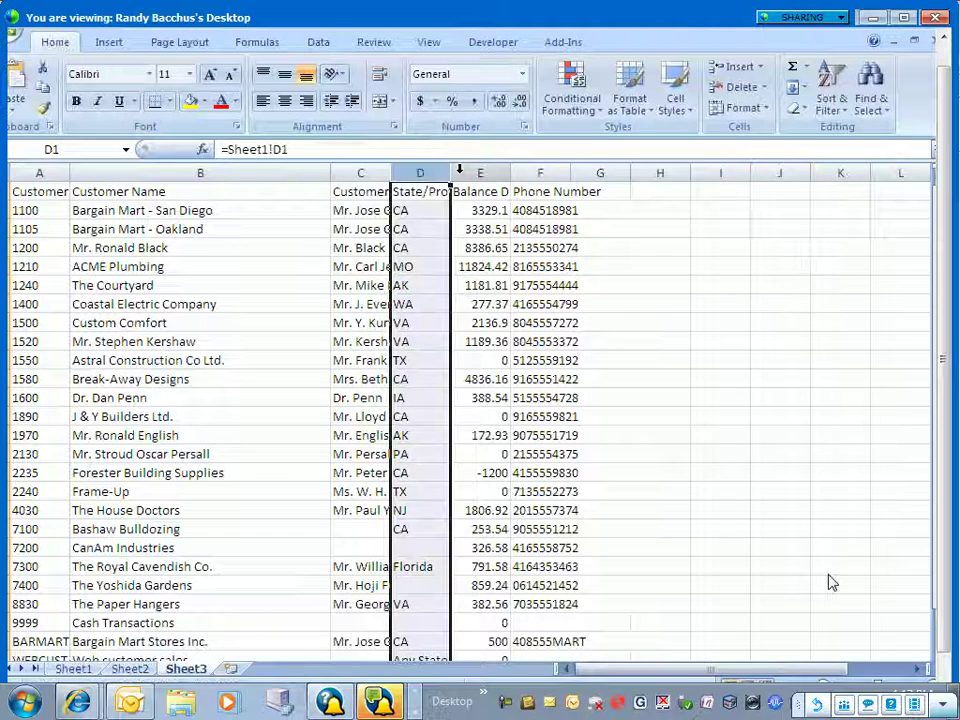
double_click(398, 174)
left_click(450, 173)
left_click_drag(642, 172, 642, 172)
double_click(642, 172)
left_click(613, 173)
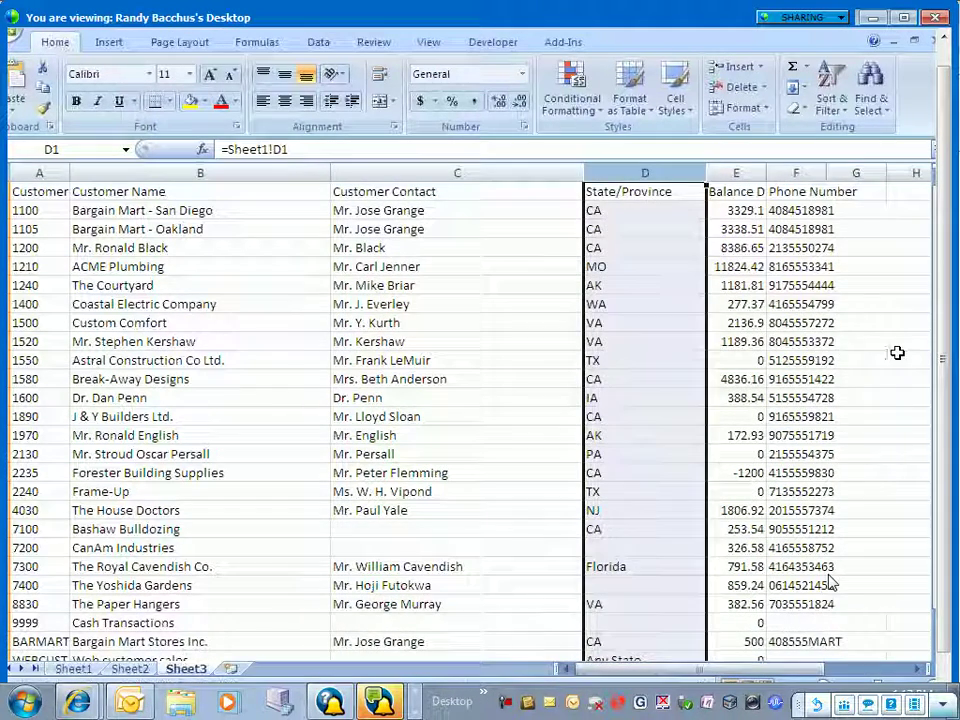
left_click(888, 357)
left_click(732, 173)
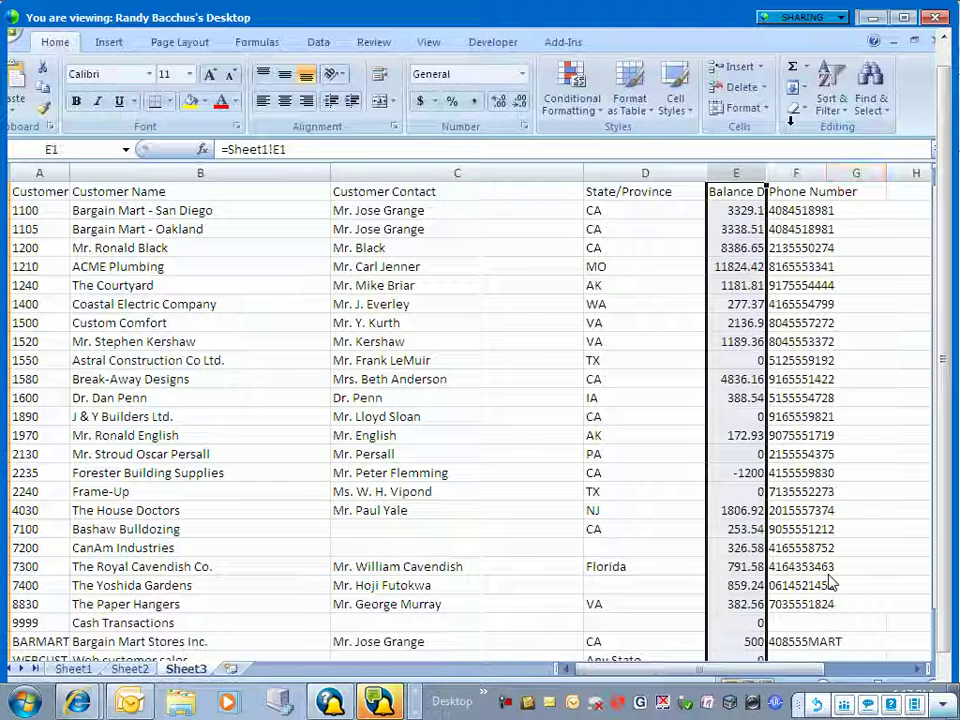
left_click(752, 109)
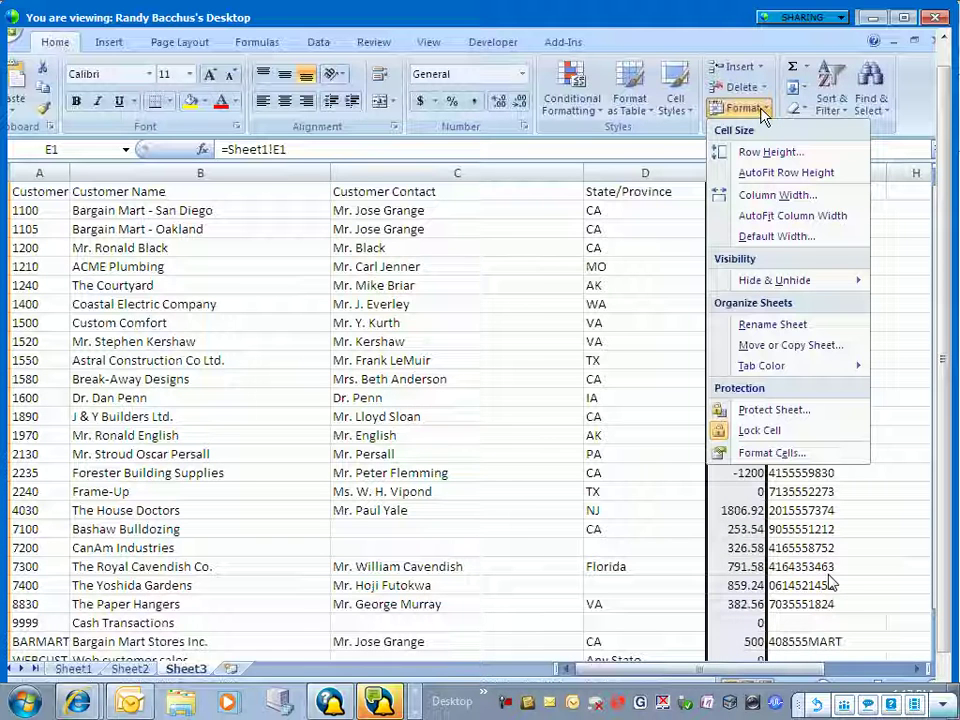
left_click(760, 111)
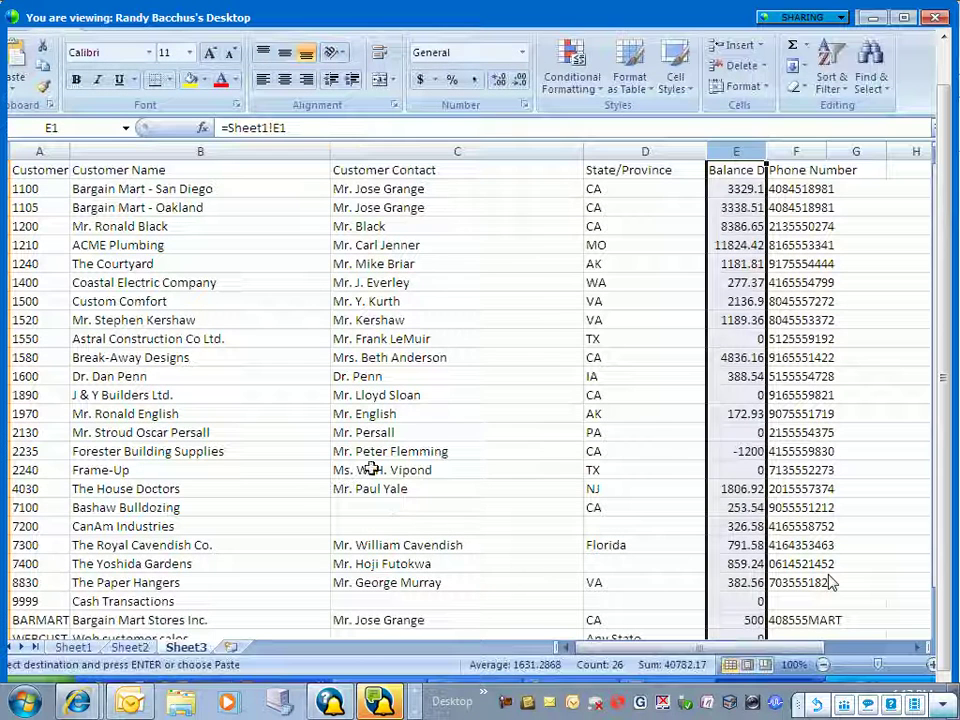
left_click(370, 488)
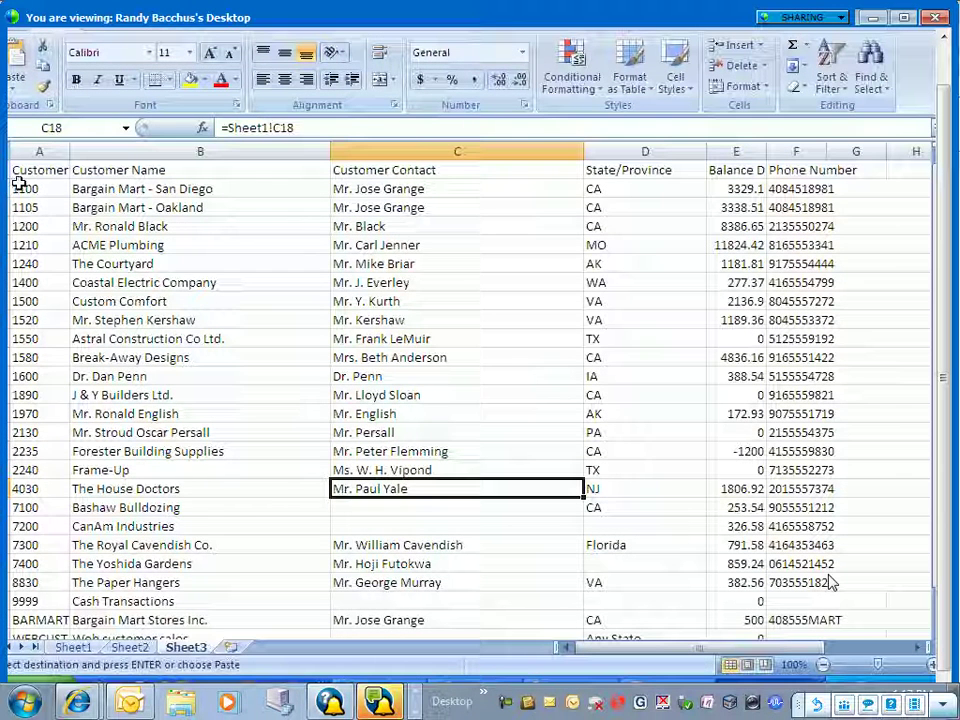
left_click(712, 298)
left_click_drag(37, 187, 722, 103)
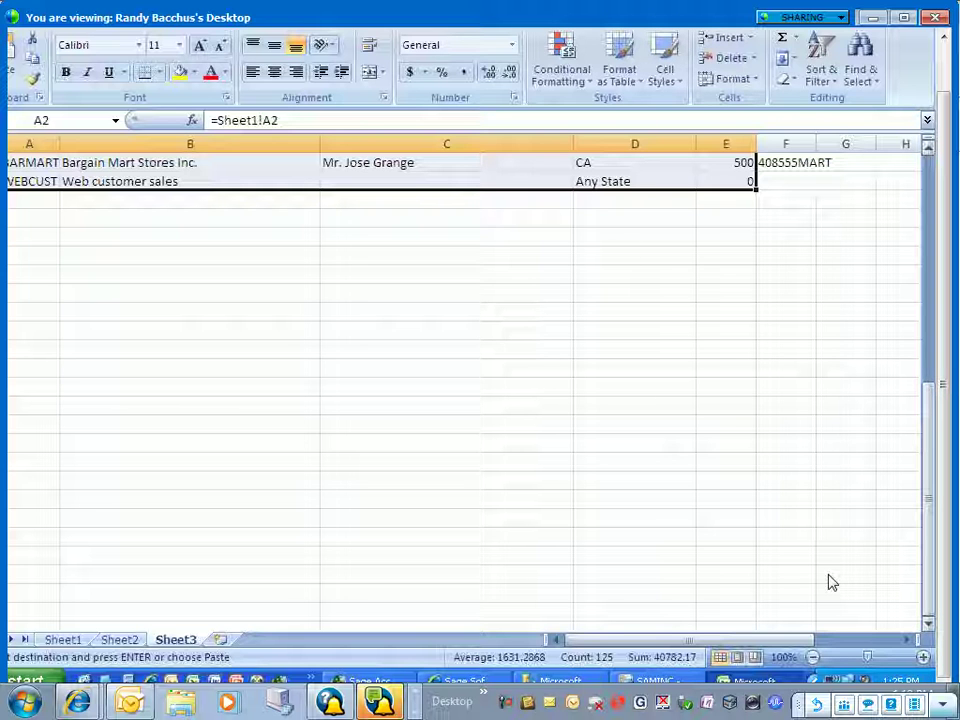
scroll(927, 435, "up", 7)
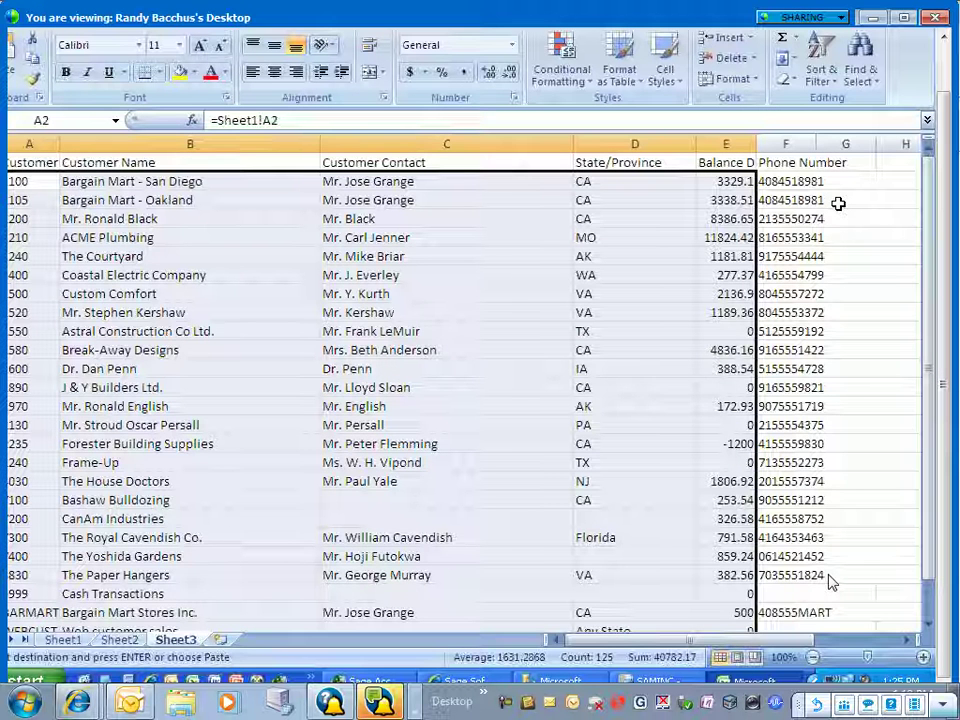
left_click(810, 183)
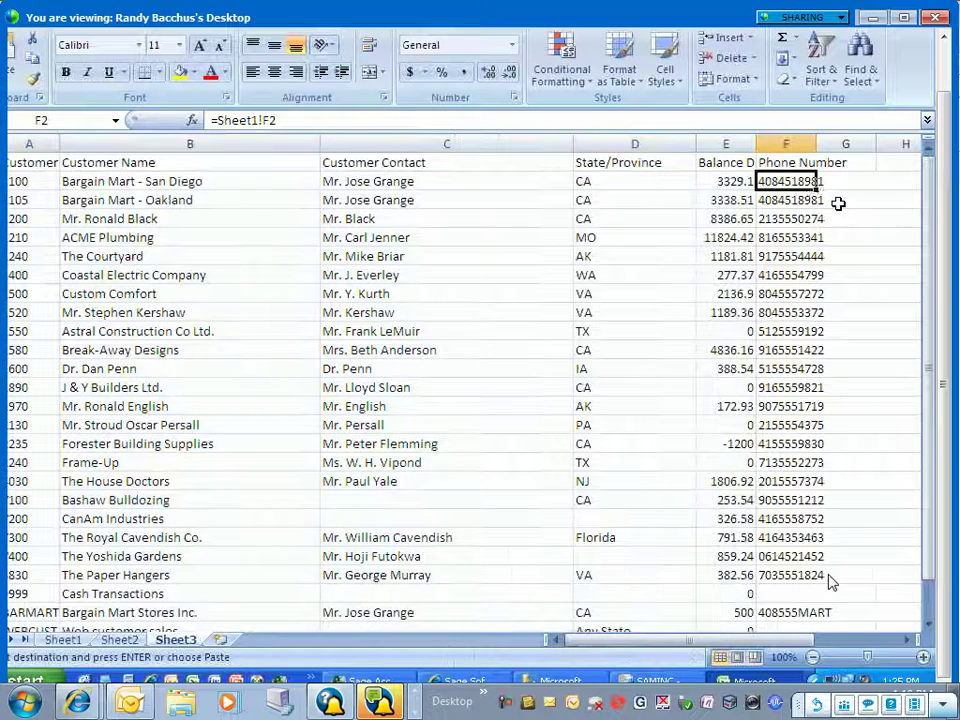
Create a formula-based conditional formatting rule with =$E2>1000 for the Sheet3 customer rows from A2 through column F
left_click_drag(40, 181, 786, 195)
left_click_drag(930, 490, 925, 192)
left_click(574, 78)
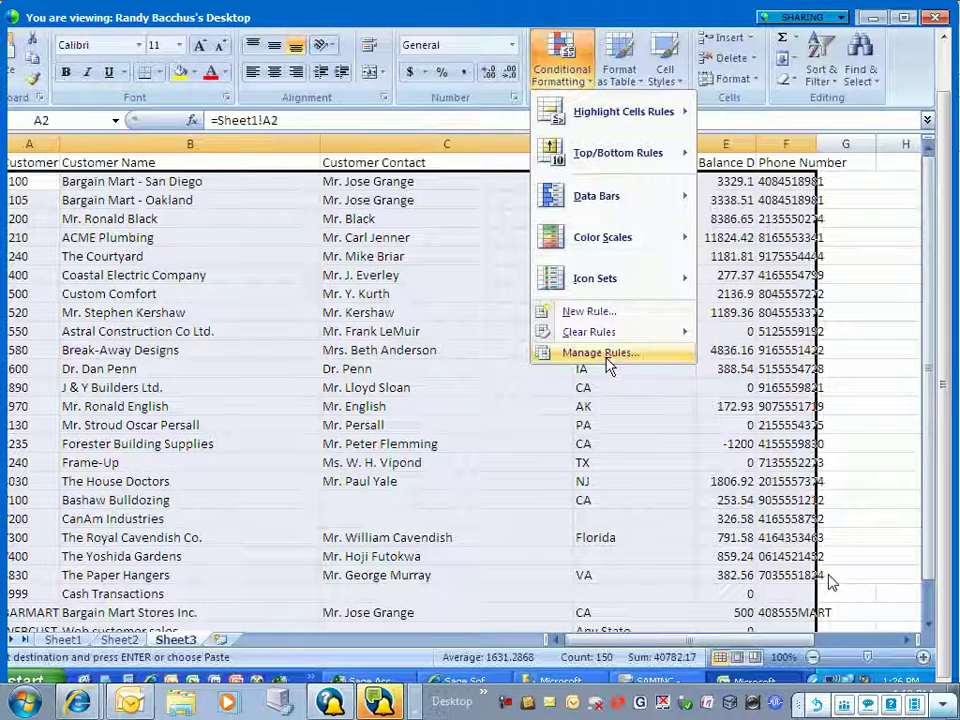
left_click(605, 358)
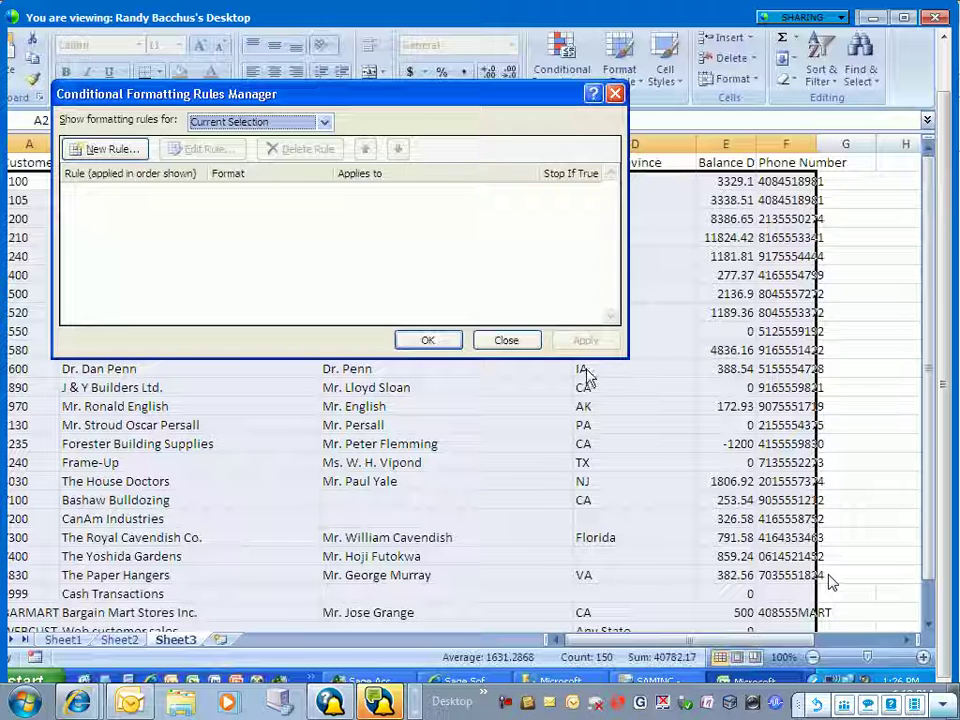
left_click(127, 154)
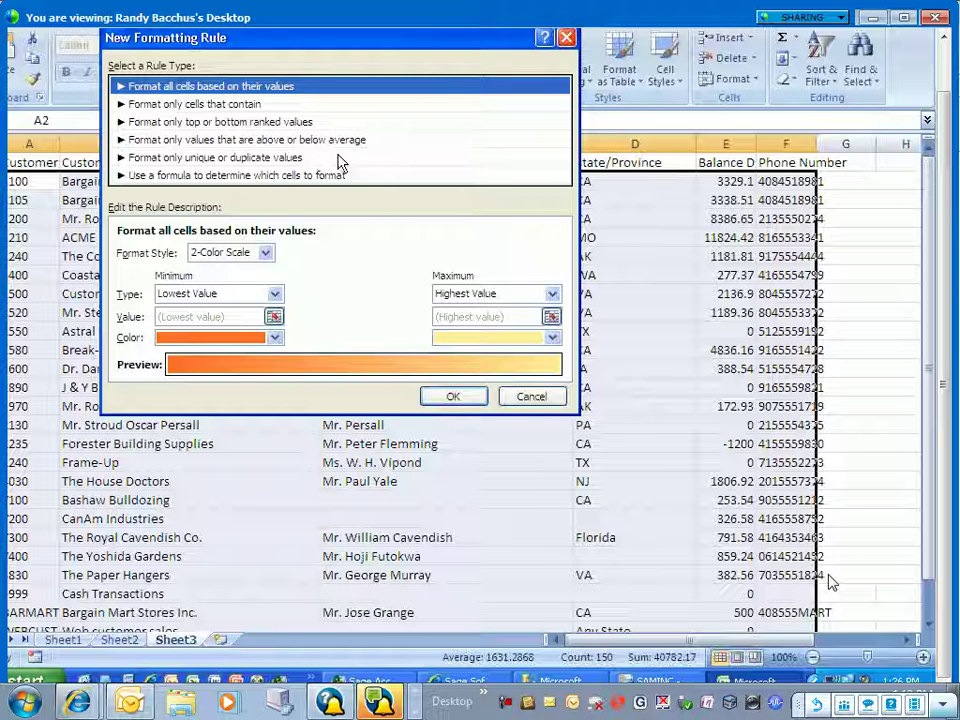
left_click(289, 180)
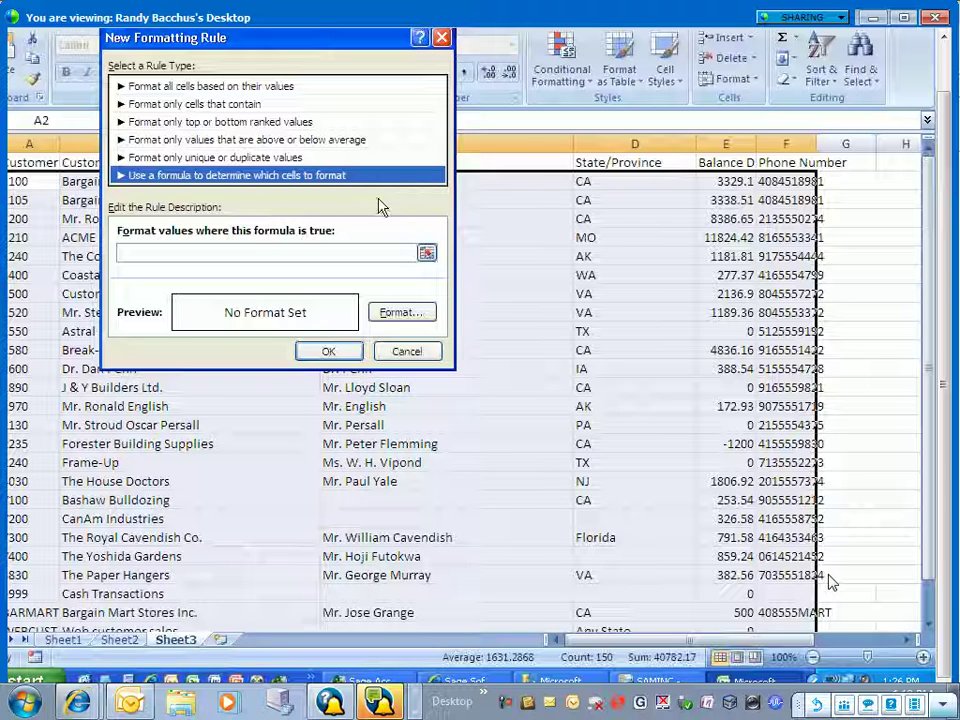
left_click(405, 252)
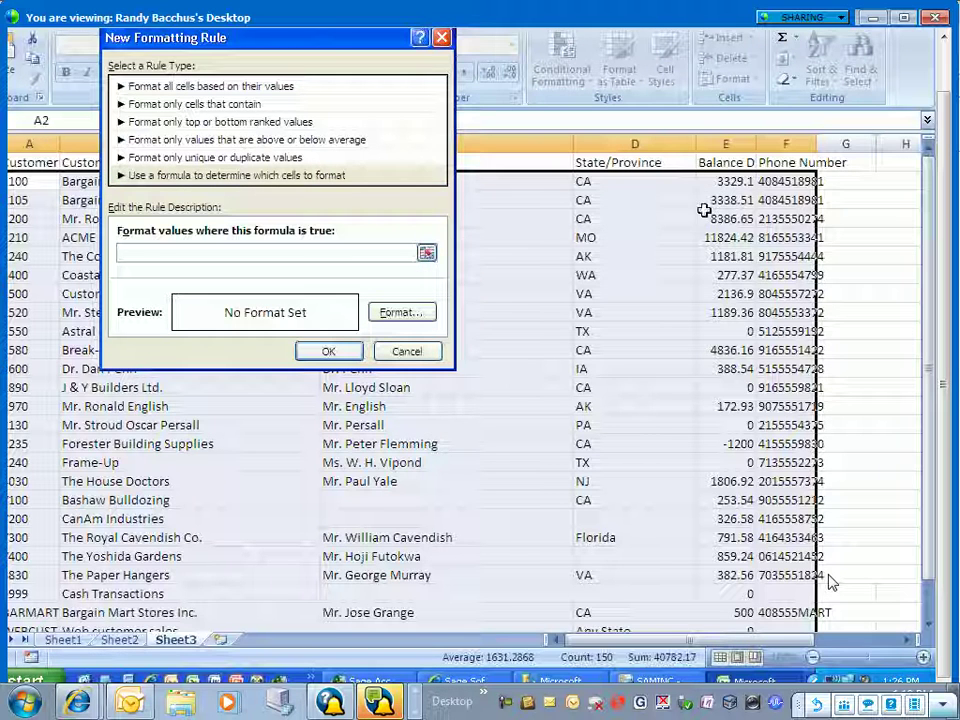
left_click(726, 181)
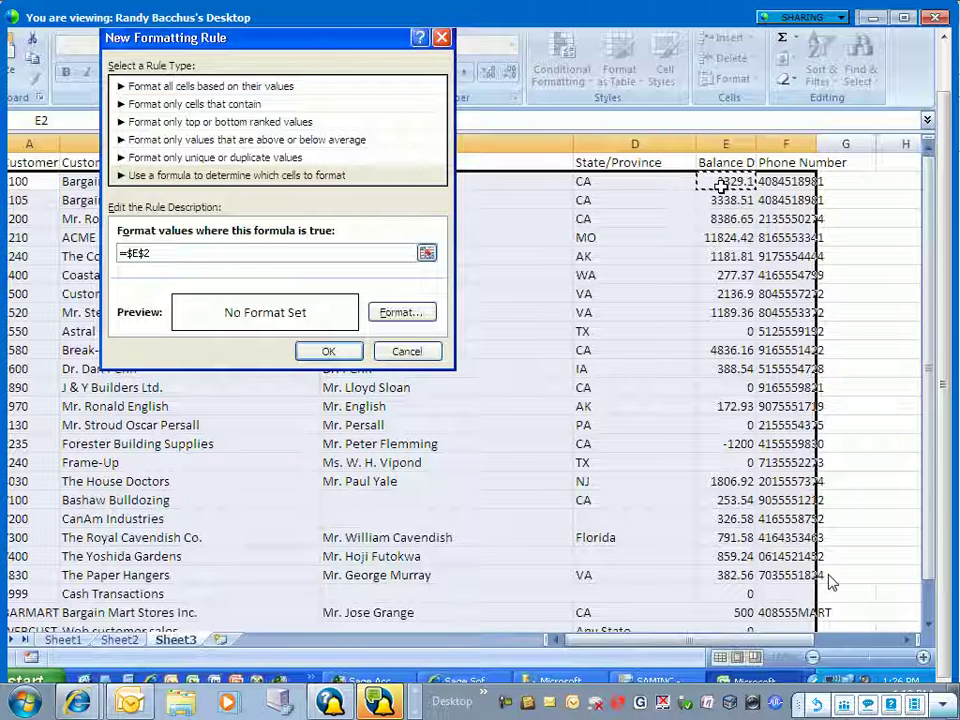
left_click(385, 251)
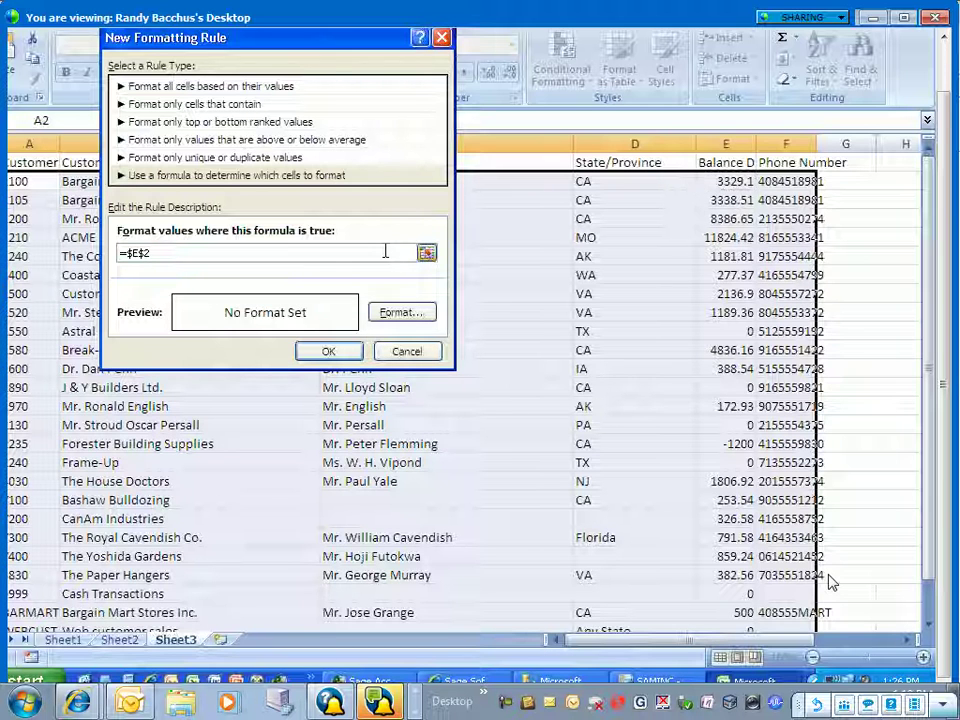
type(">1000")
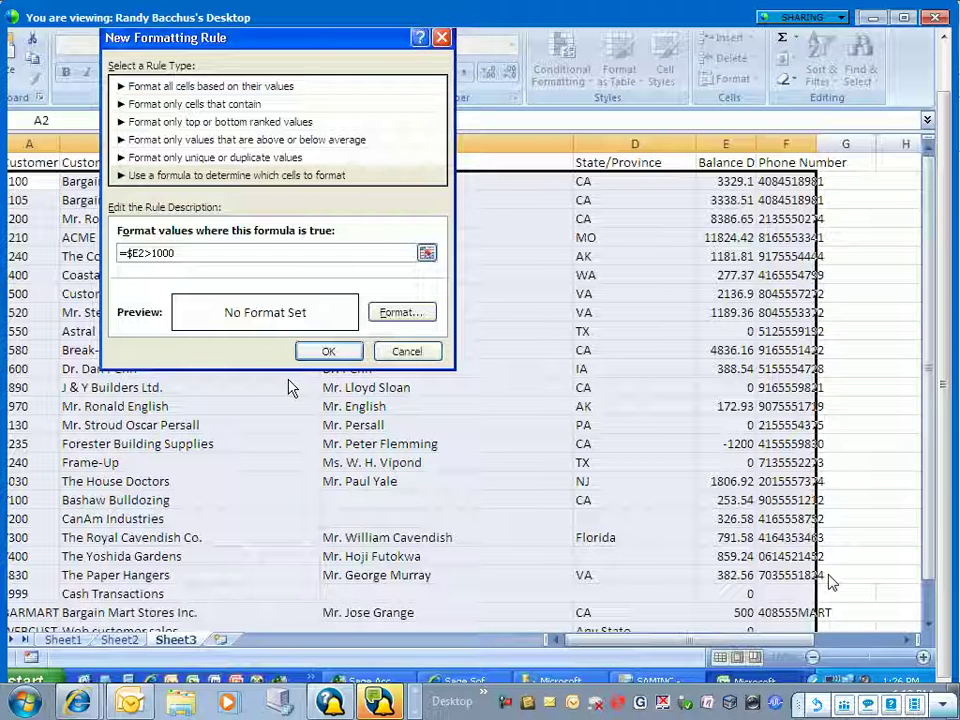
Give the =$E2>1000 rule a light orange fill and apply it to the customer rows
left_click(399, 316)
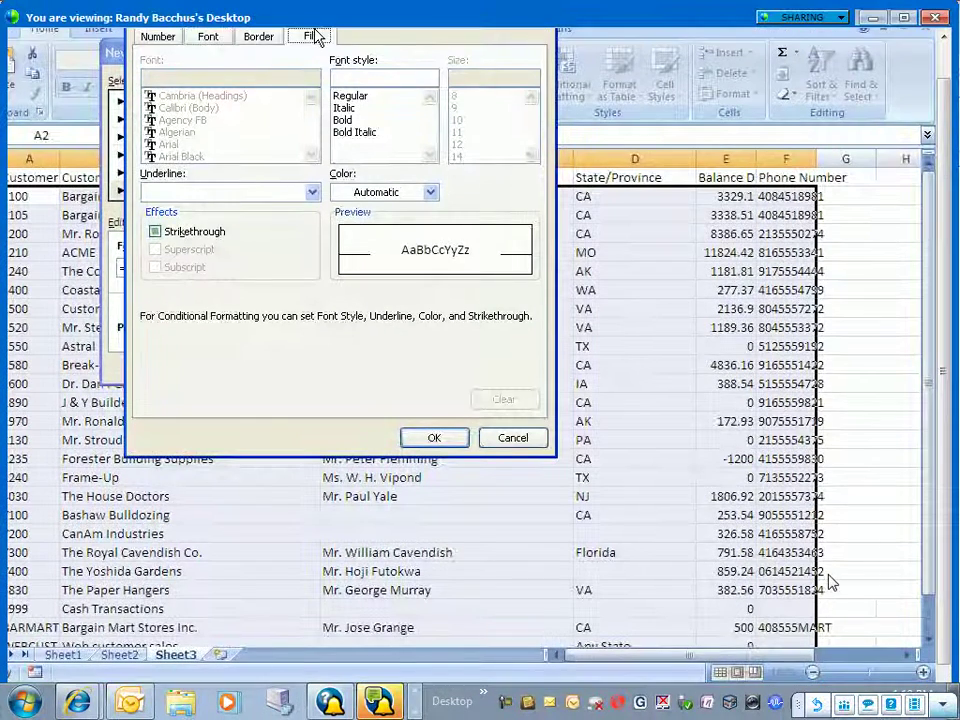
left_click(312, 36)
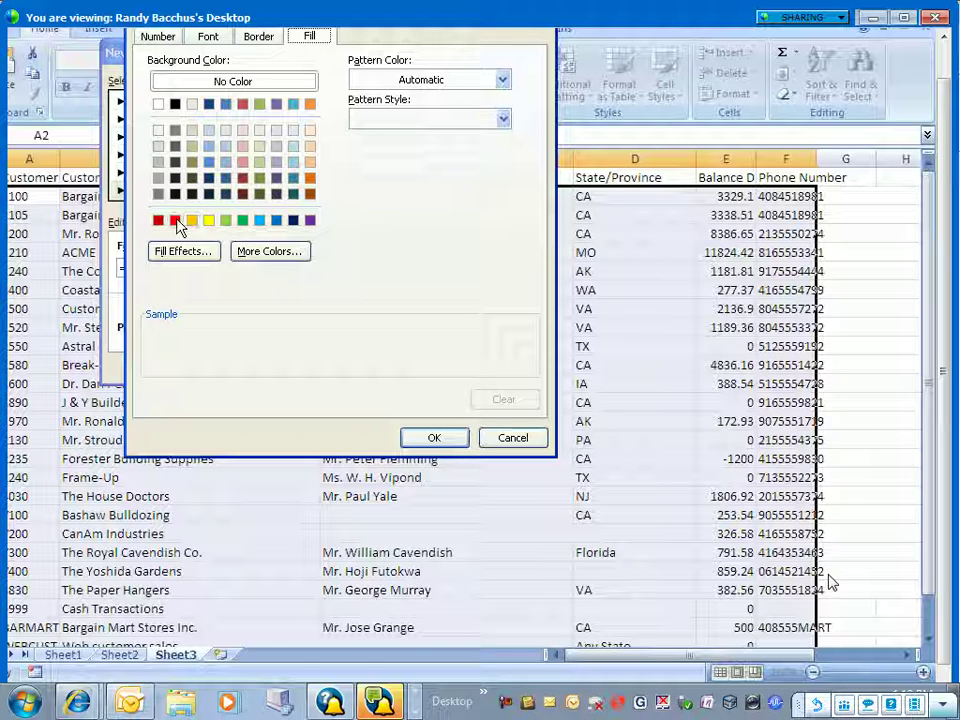
left_click(310, 130)
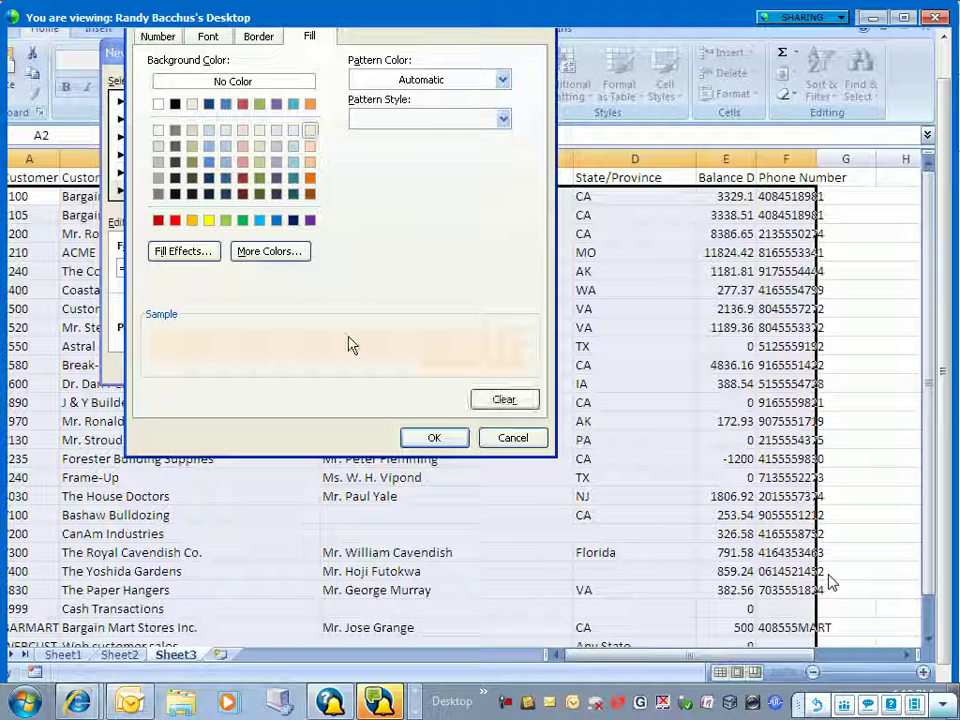
left_click(433, 441)
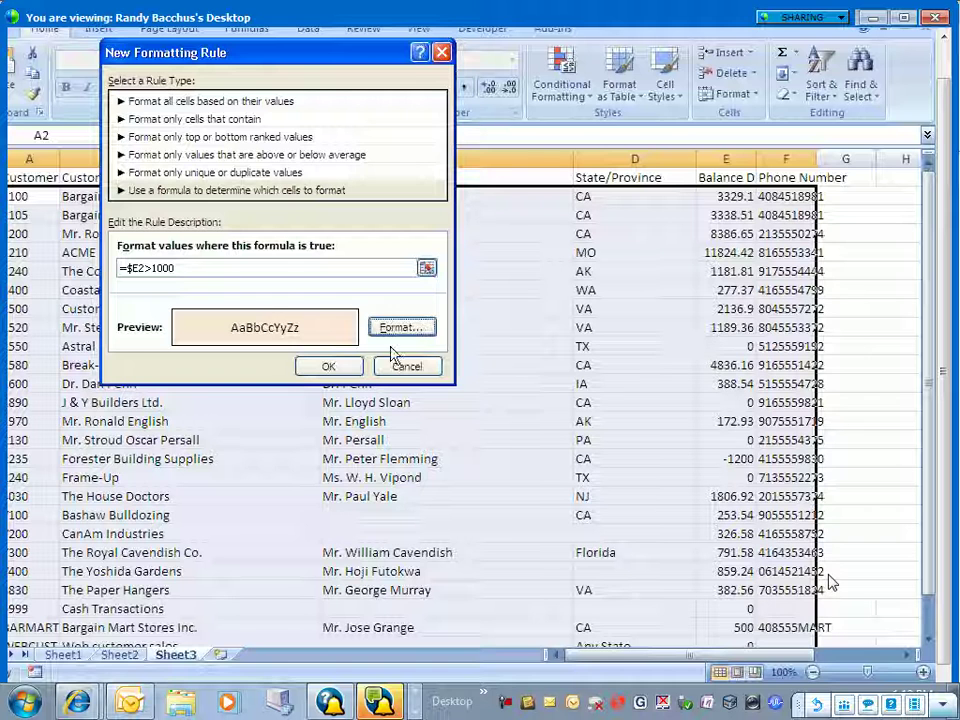
left_click(330, 368)
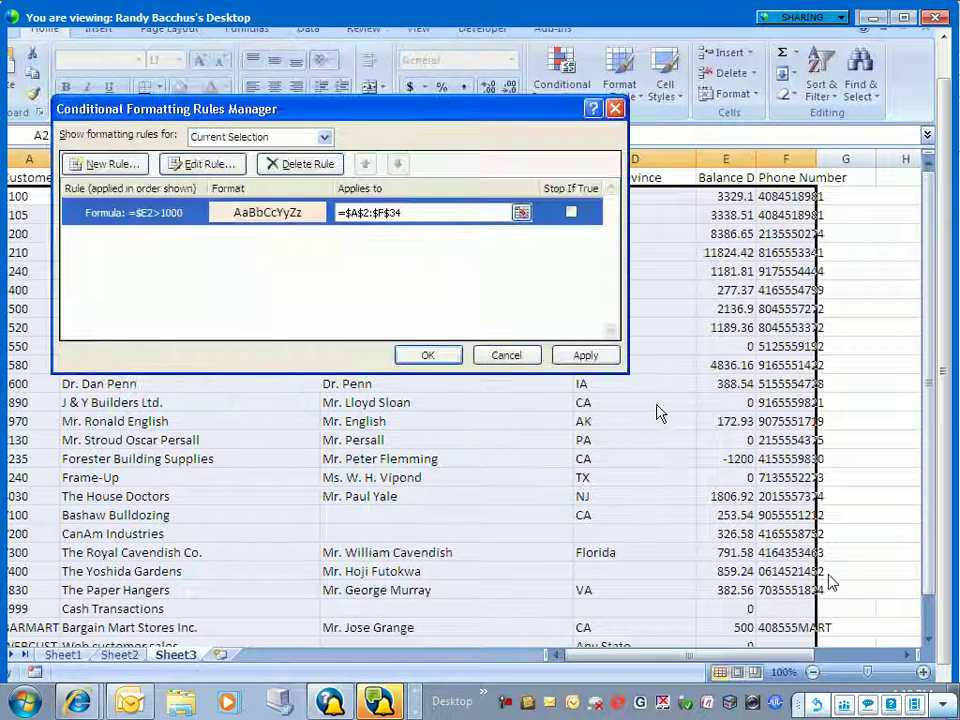
left_click(427, 357)
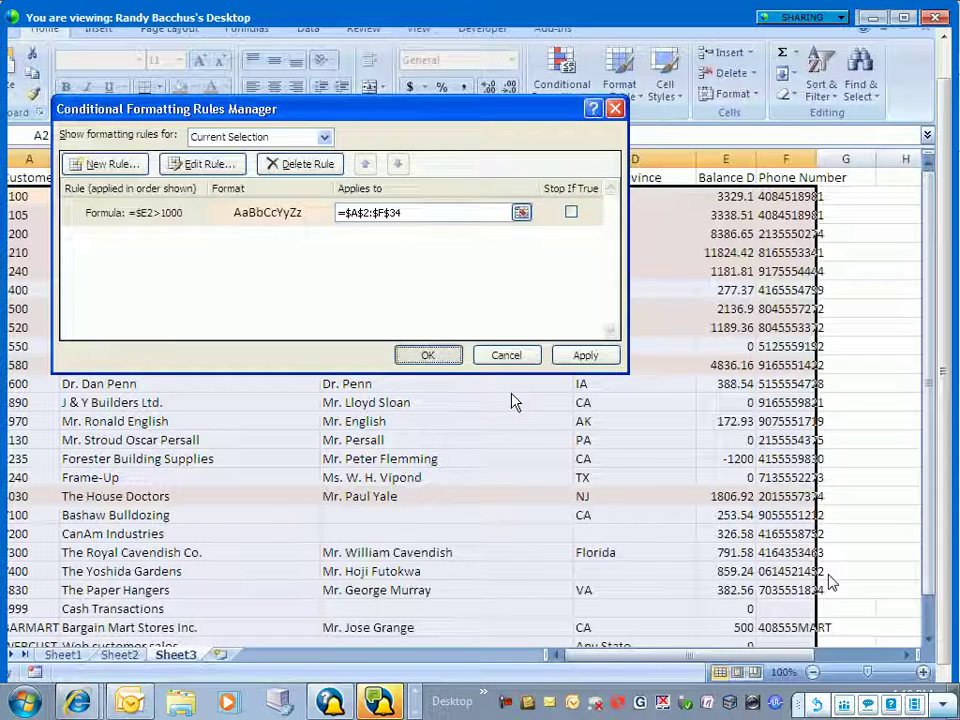
left_click(508, 416)
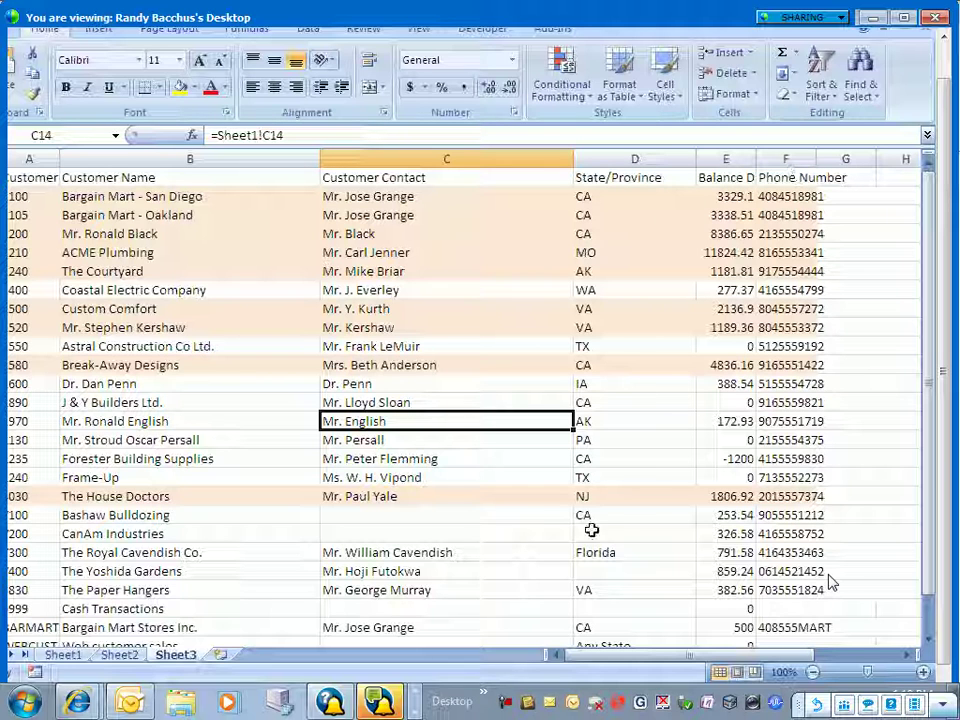
Autofit the Balance Due column and format the Sheet3 header row as bold, underlined 12-point text with a bottom border
double_click(753, 157)
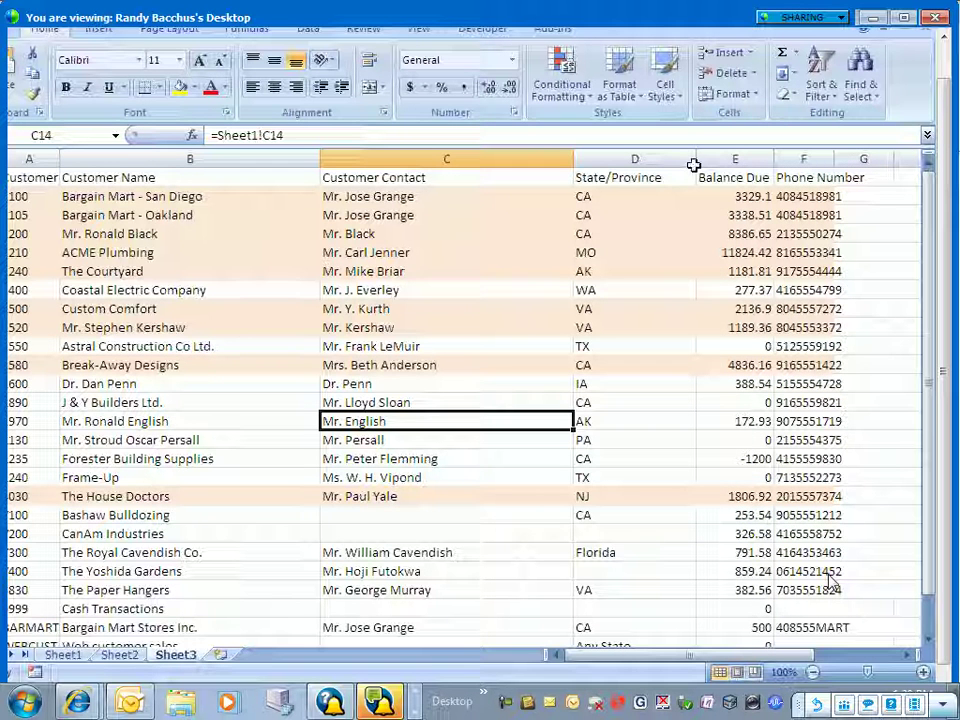
left_click_drag(33, 177, 810, 173)
left_click(65, 87)
left_click(110, 87)
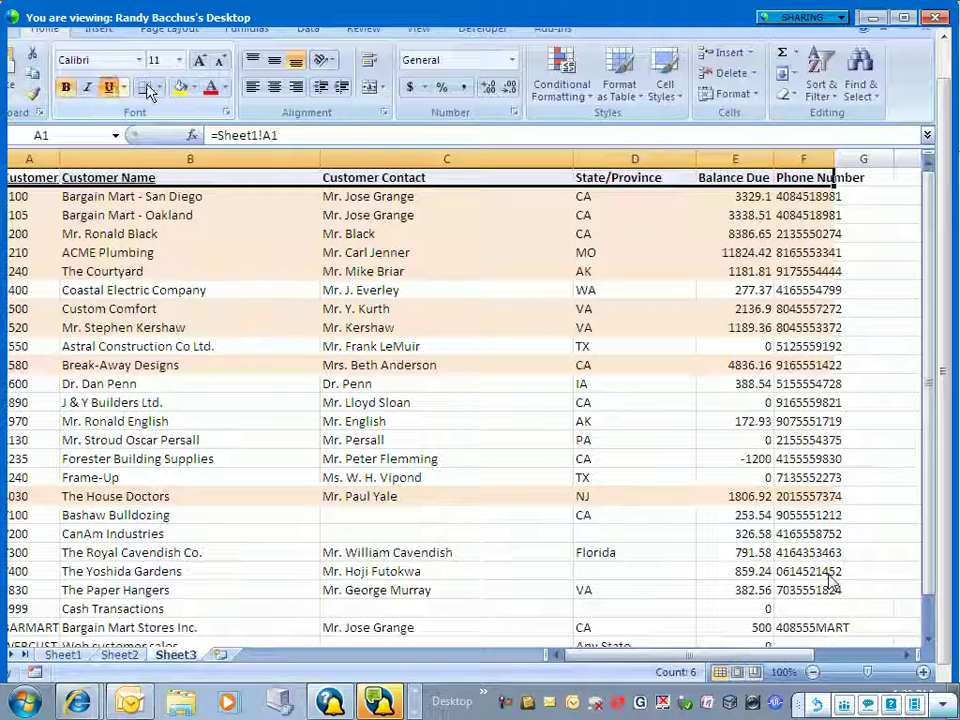
left_click(148, 88)
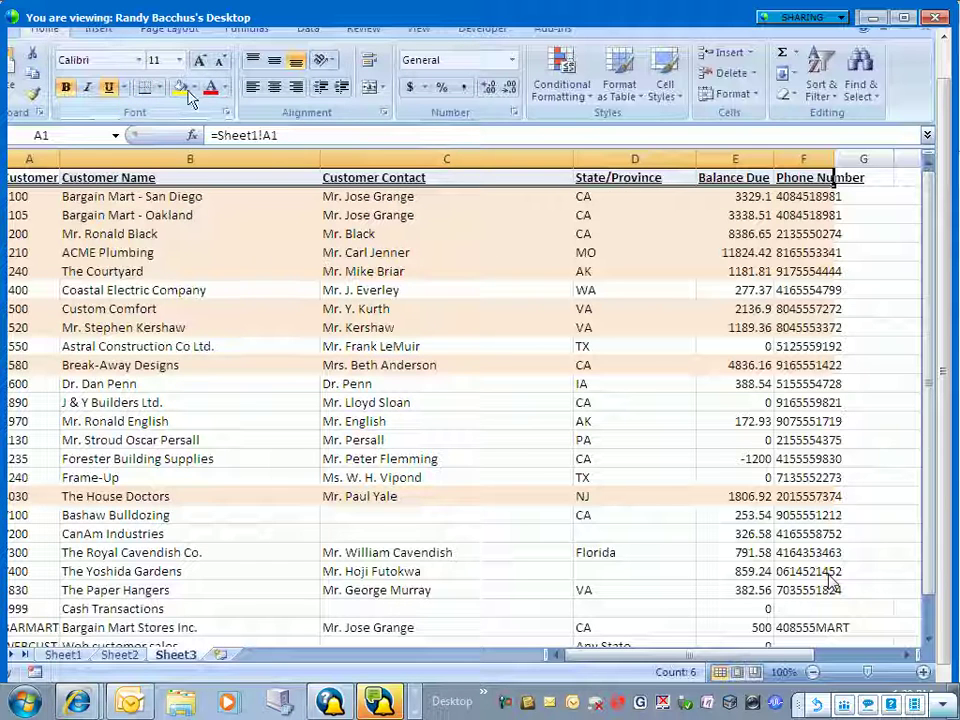
left_click(201, 62)
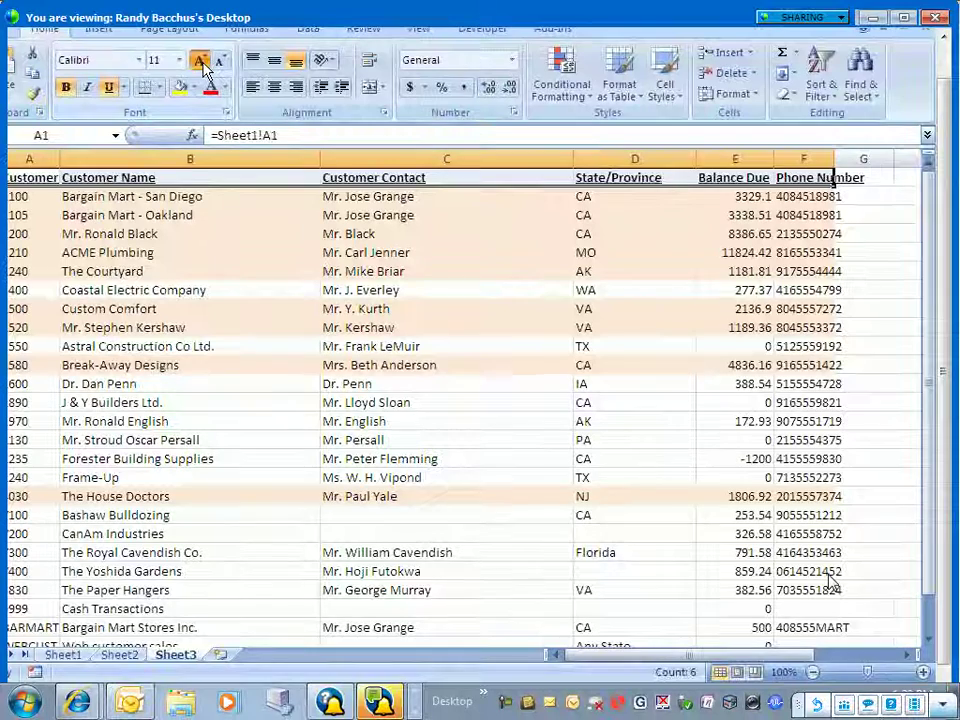
left_click(127, 216)
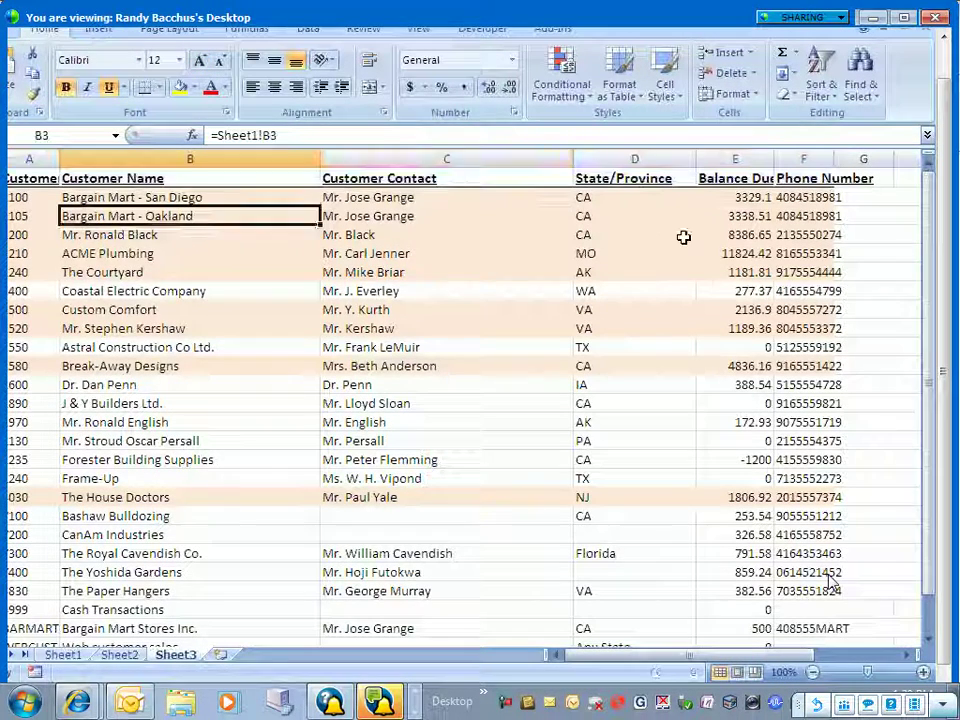
left_click(365, 310, "shift")
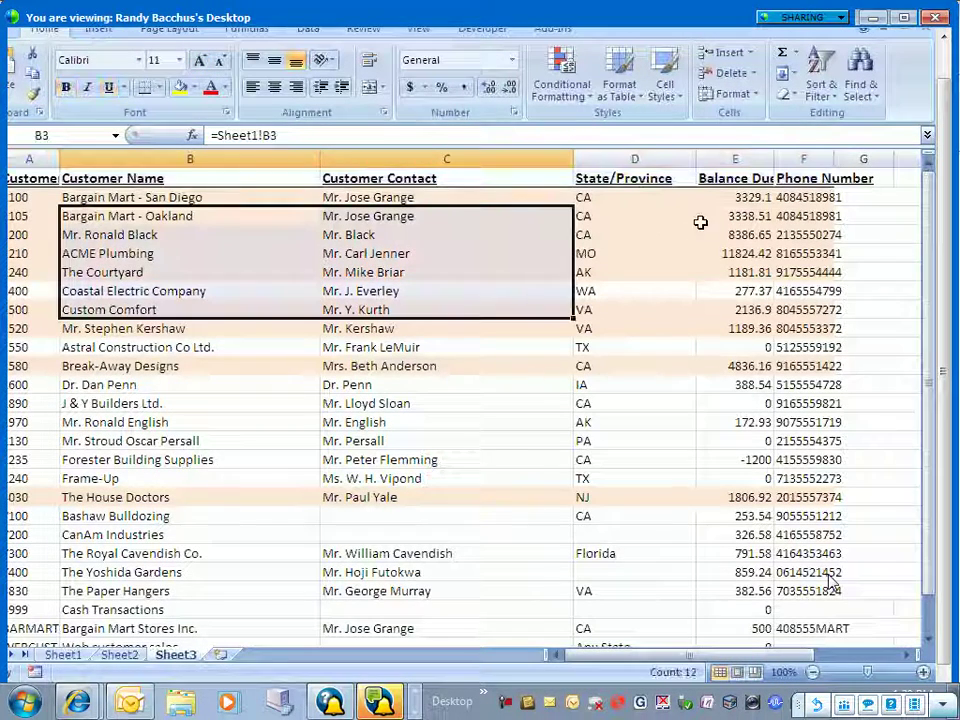
Apply the dollar accounting format to the Balance Due column and widen it to show its full header
left_click(733, 156)
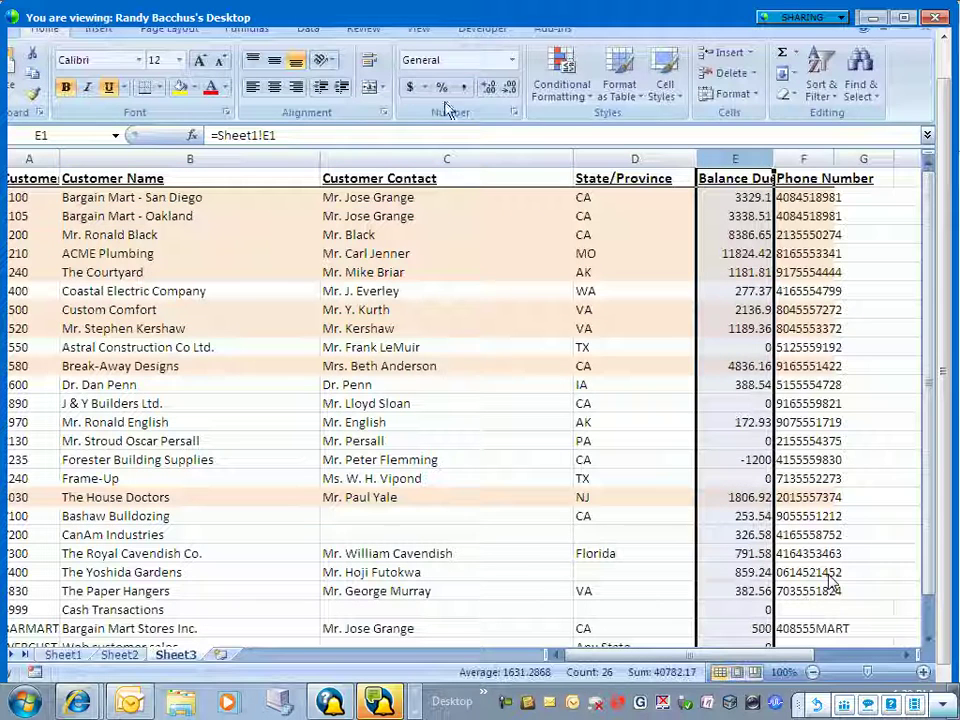
left_click(409, 87)
left_click(343, 307)
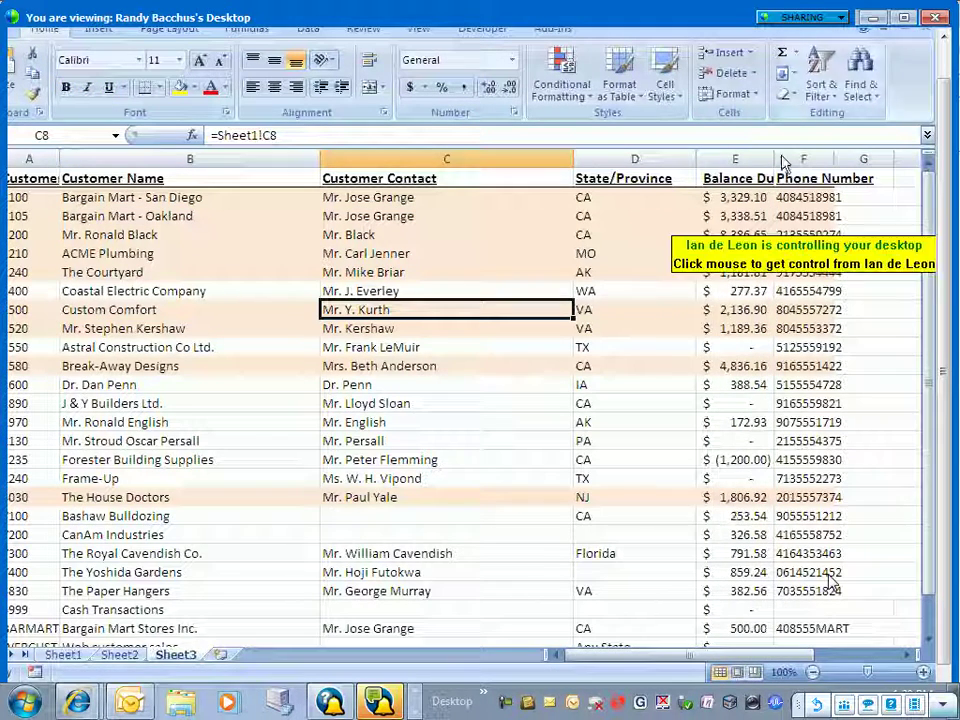
left_click_drag(773, 158, 791, 158)
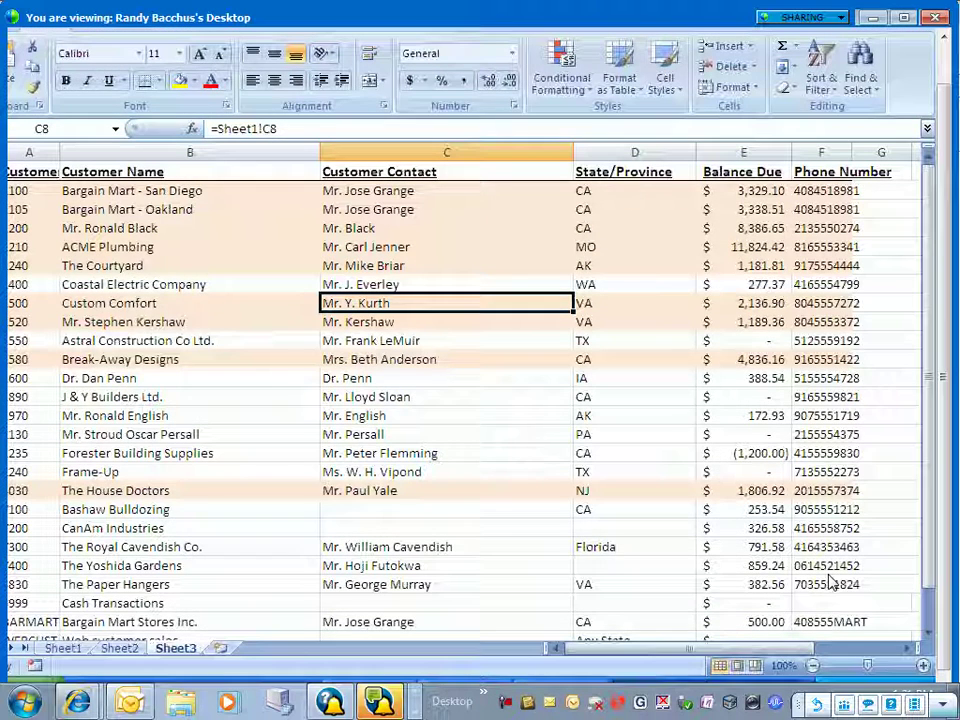
Switch to Report Manager, start creating a linked template for the CustomerList report from workbook Book1, and agree to clear its second sheet
key("alt+Tab")
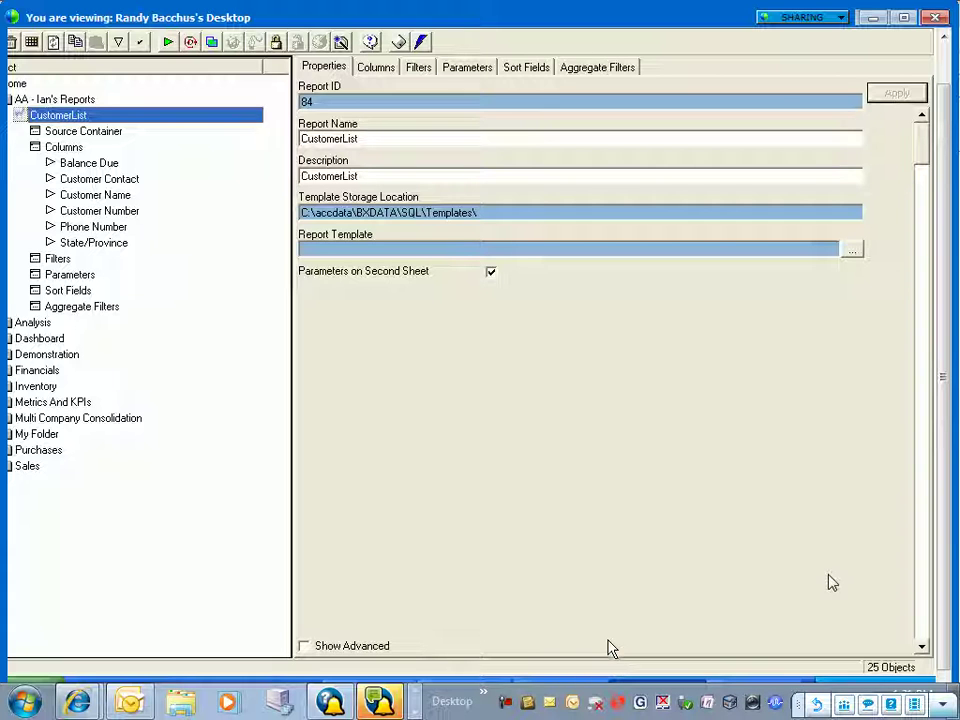
right_click(60, 121)
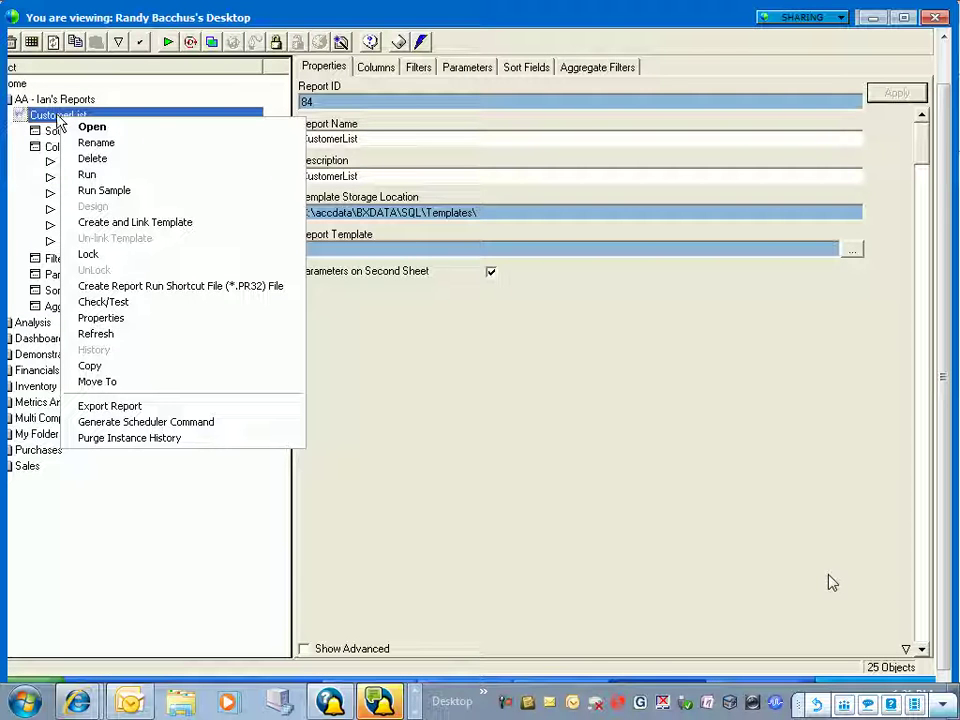
left_click(124, 223)
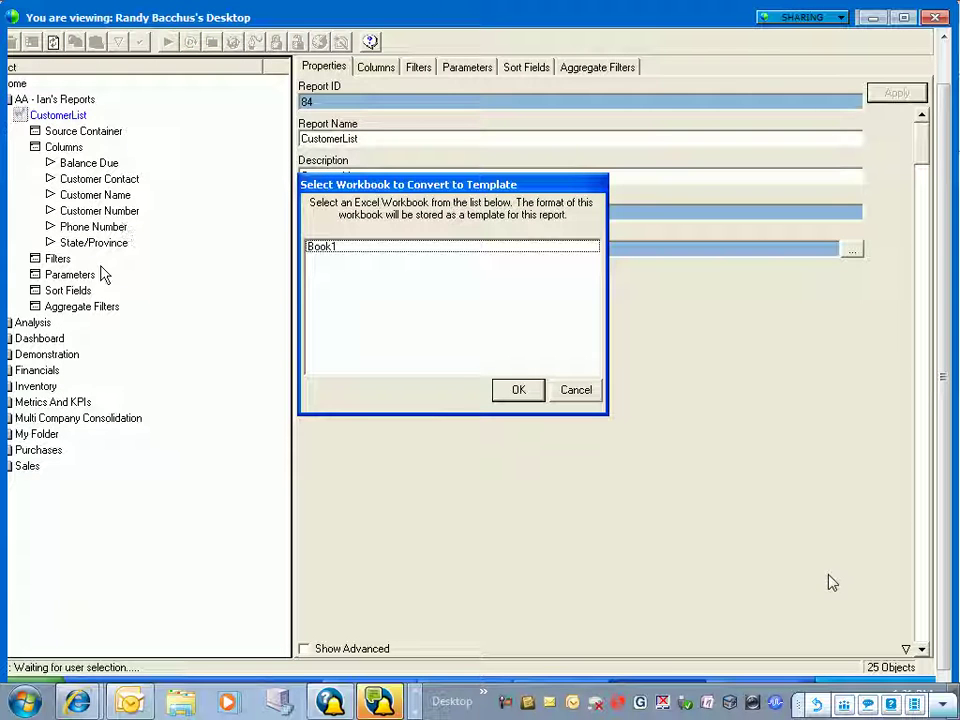
left_click(323, 250)
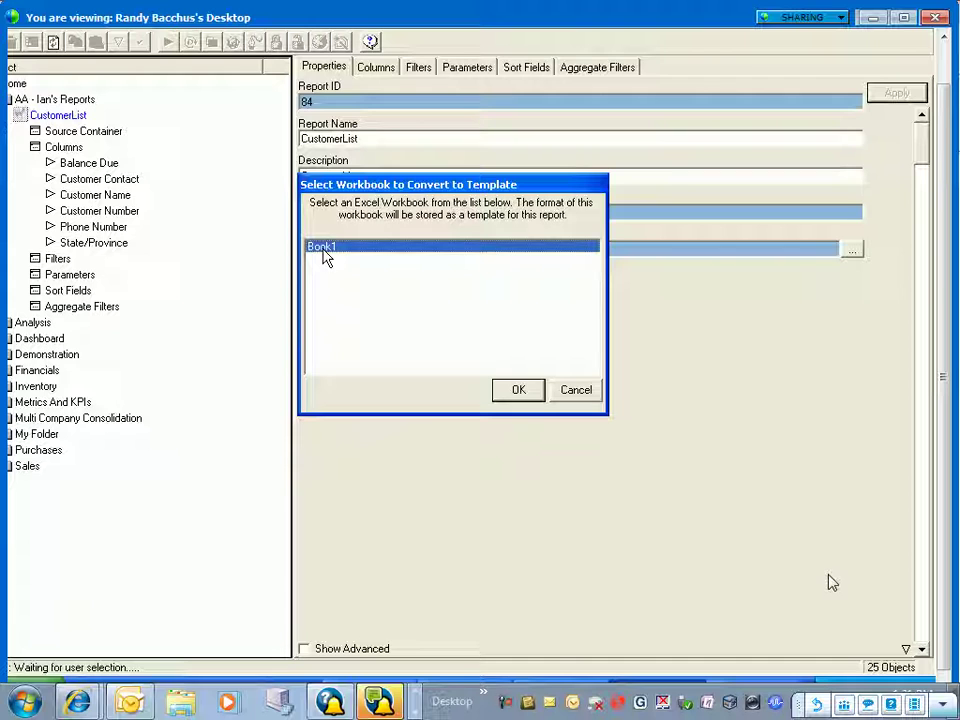
left_click(531, 392)
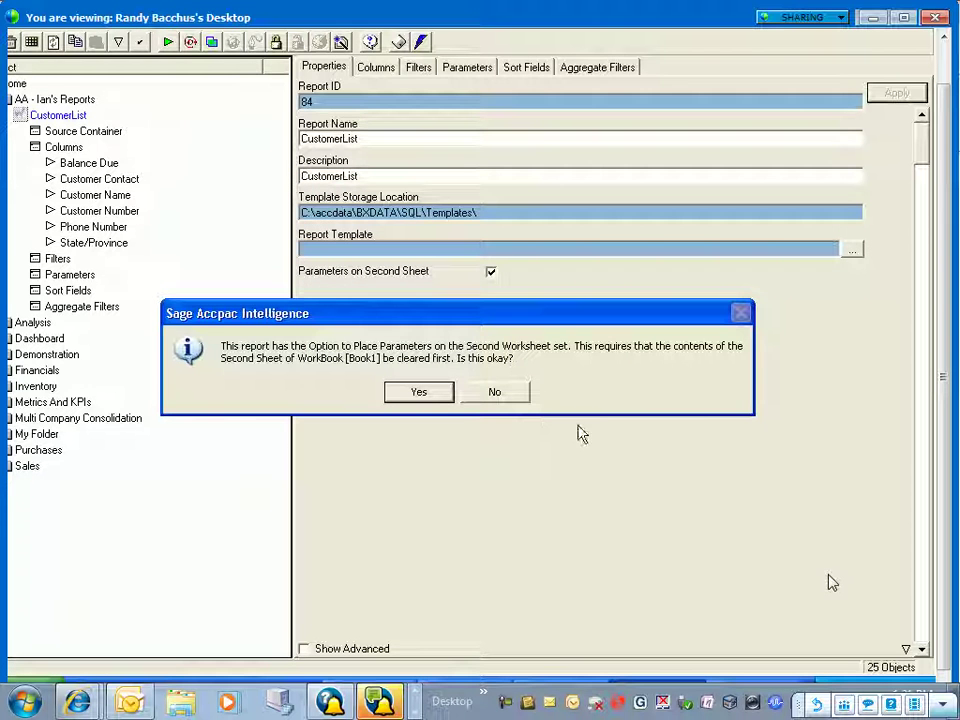
left_click(418, 392)
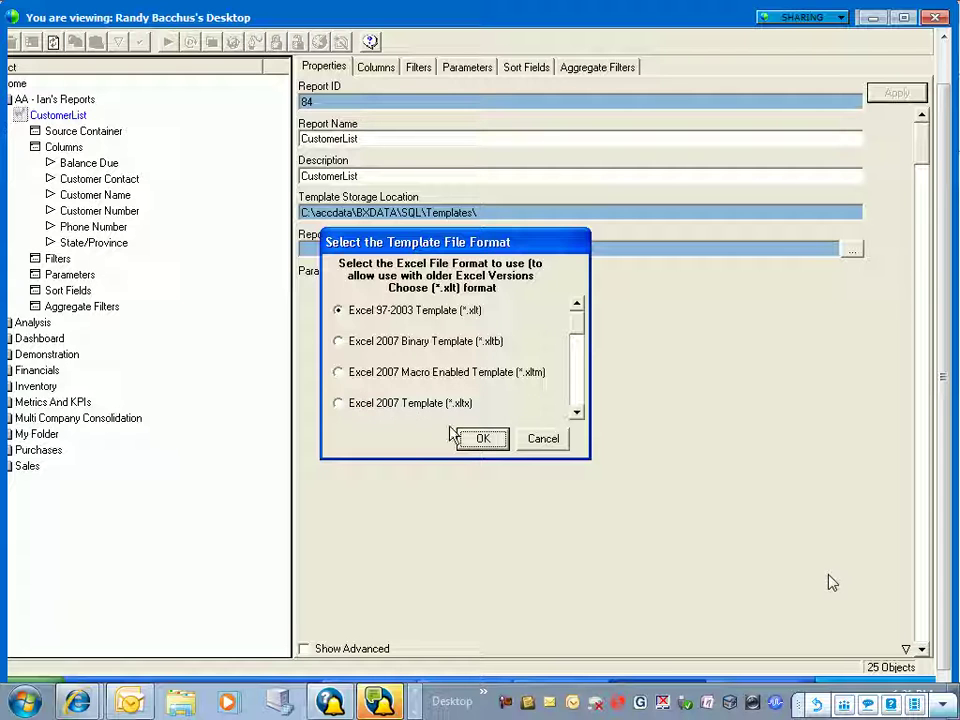
Save the template as CustomerList.xlt in Excel 97-2003 Template format, accepting the compatibility losses, and close the empty Excel window
left_click(477, 446)
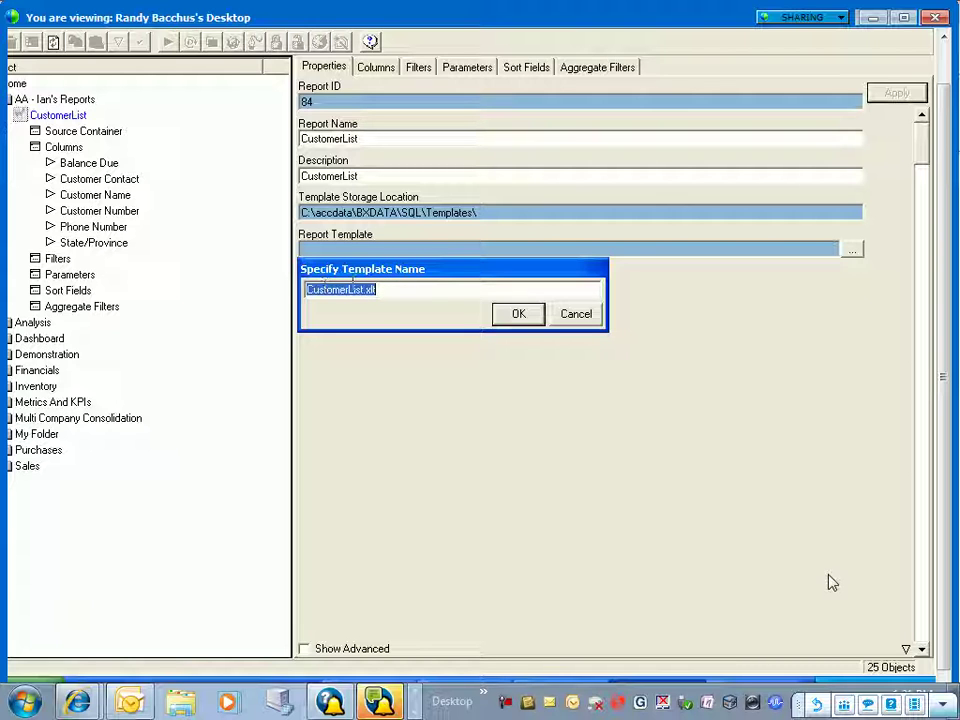
left_click(517, 315)
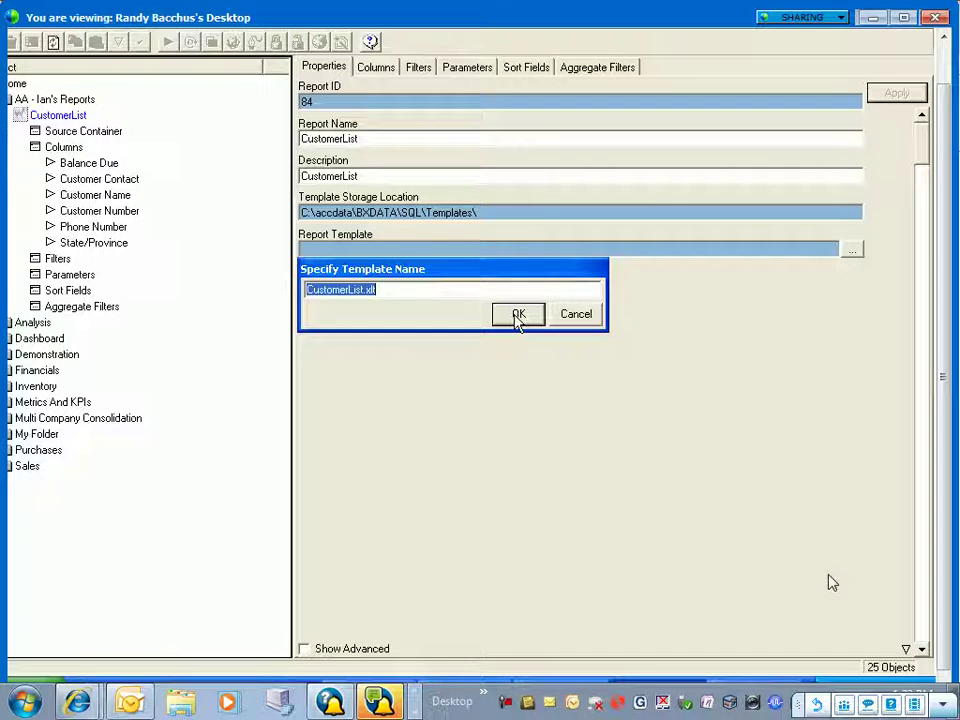
left_click(517, 317)
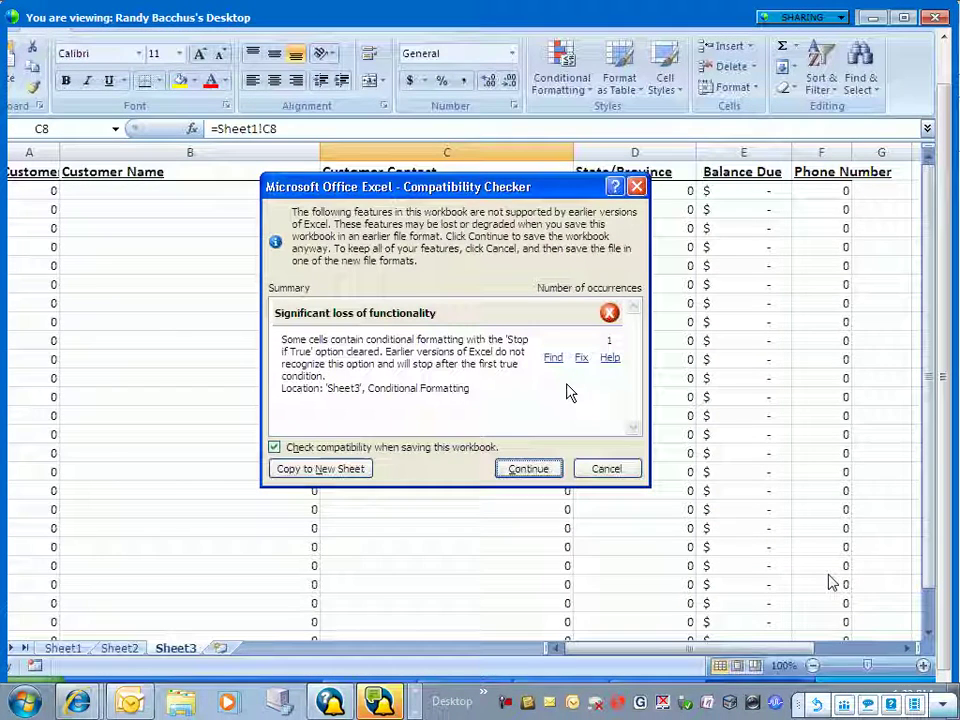
left_click(529, 470)
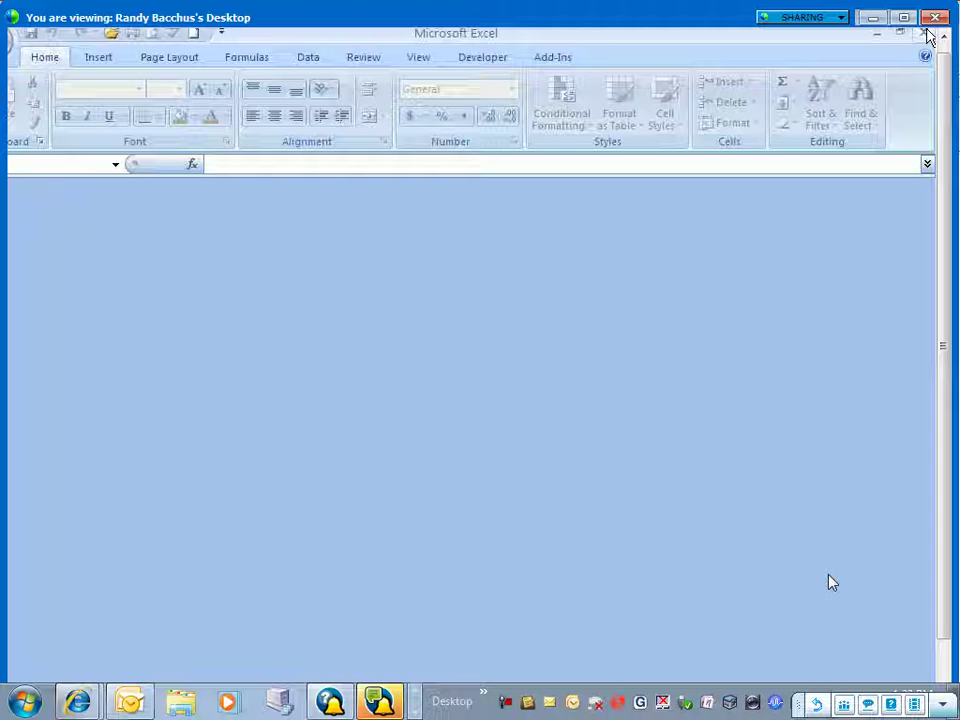
left_click(929, 35)
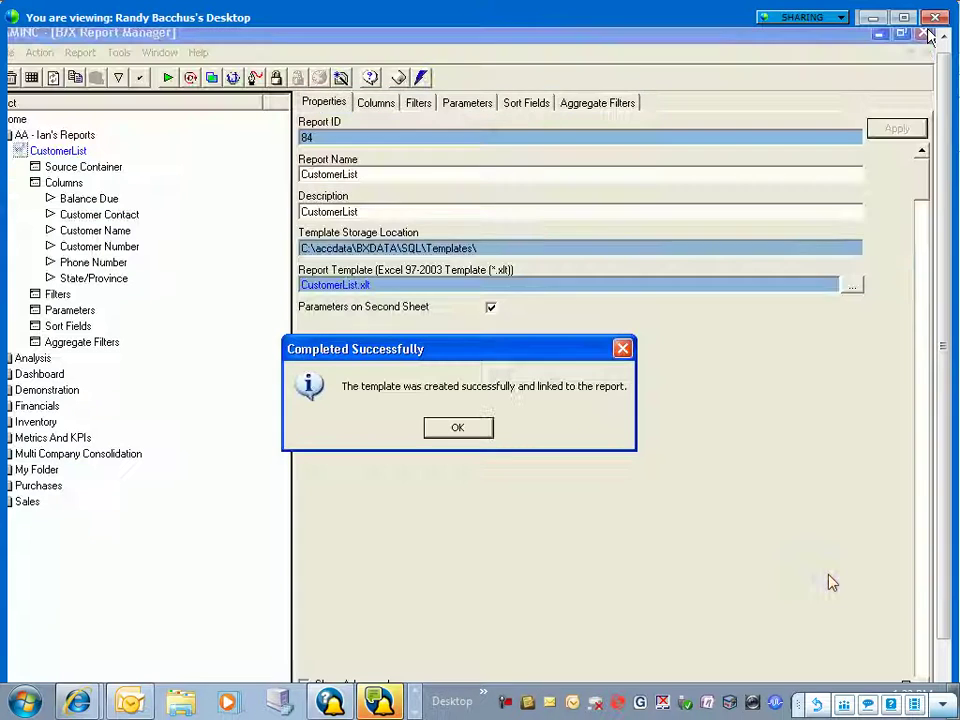
left_click(468, 431)
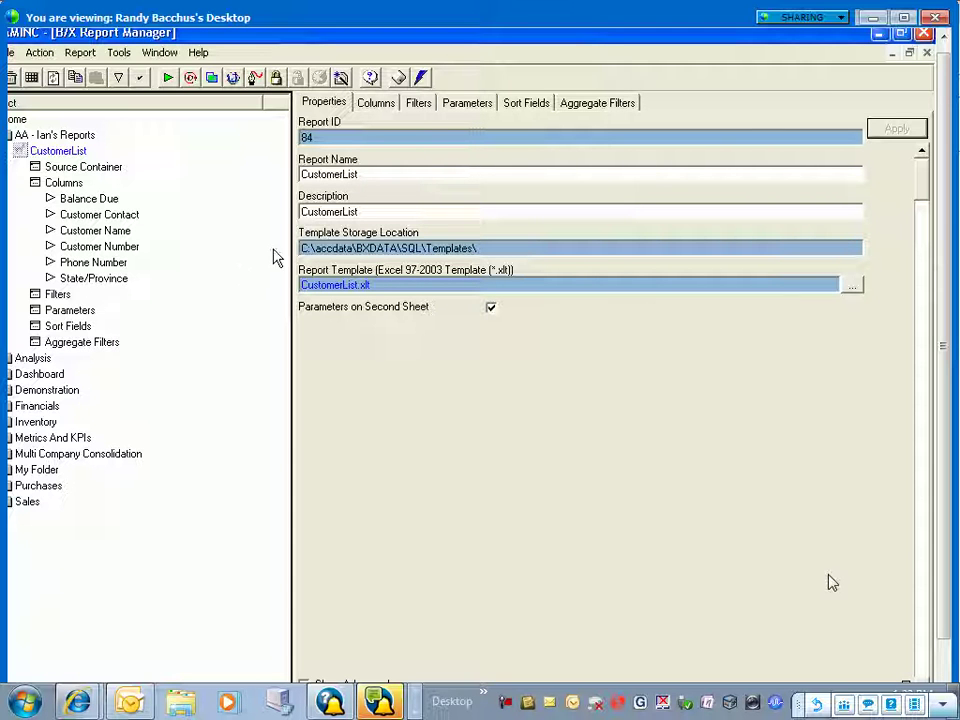
Run the CustomerList report with its linked template to check the formatted output in Excel
left_click(70, 155)
right_click(69, 153)
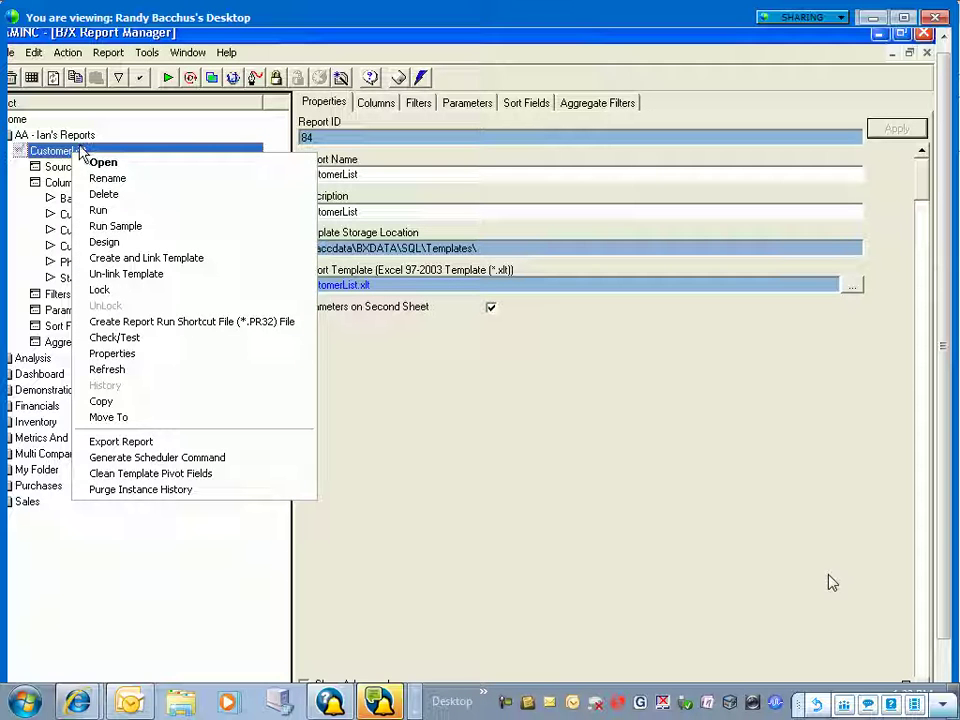
left_click(131, 210)
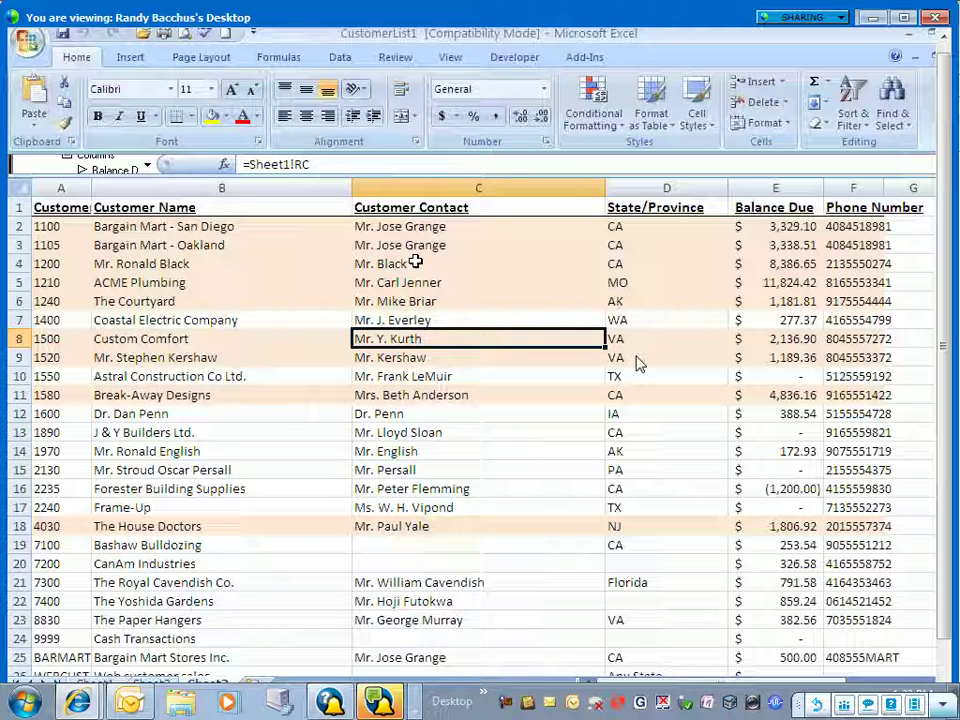
left_click(652, 300)
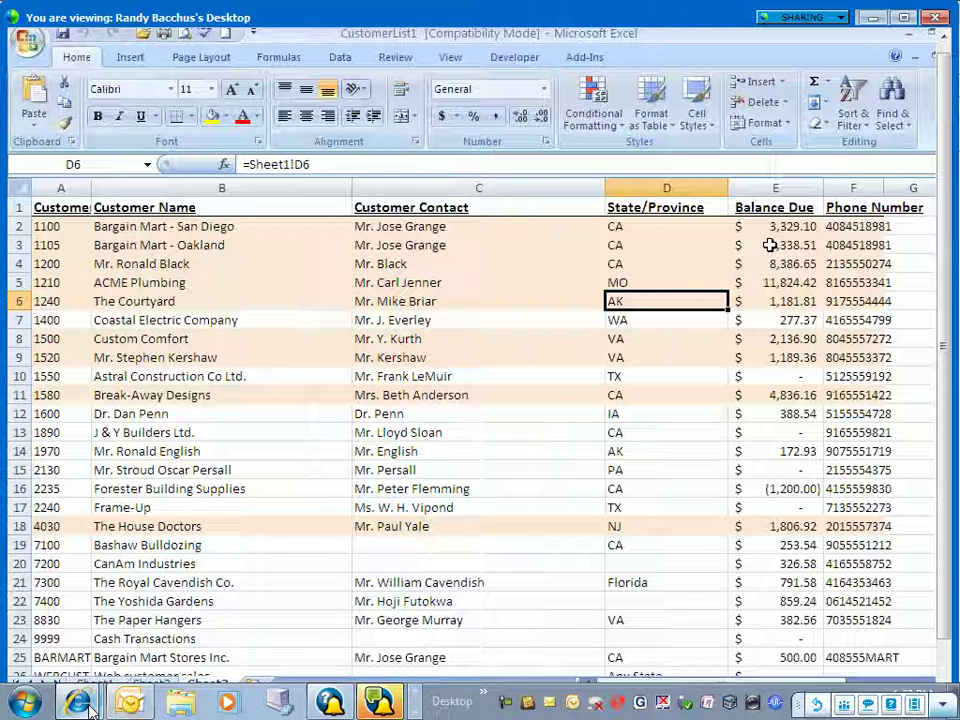
right_click(505, 705)
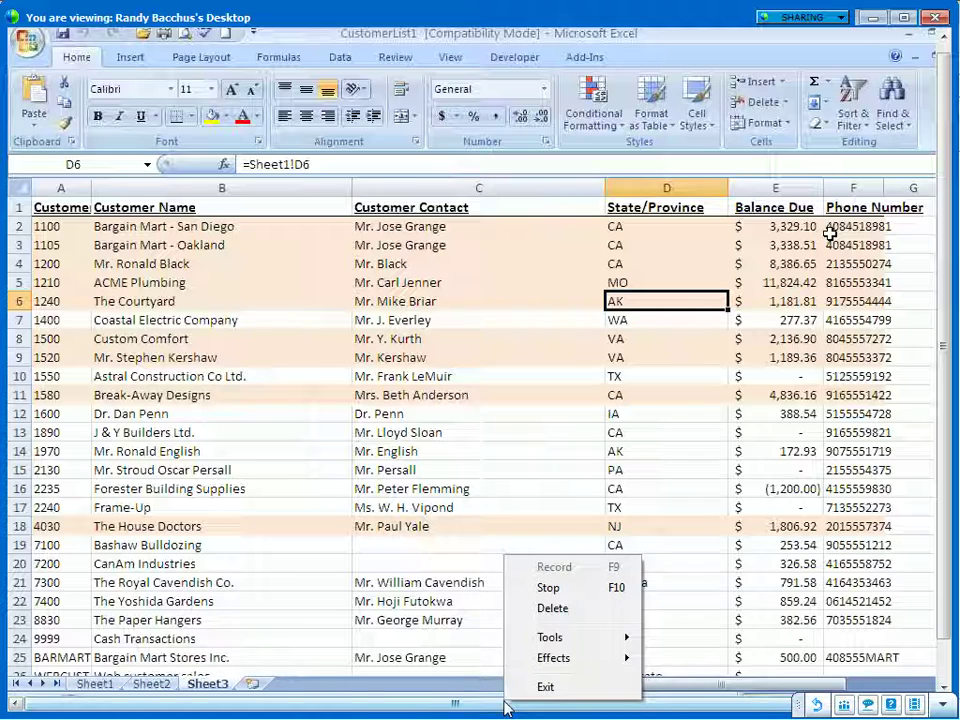